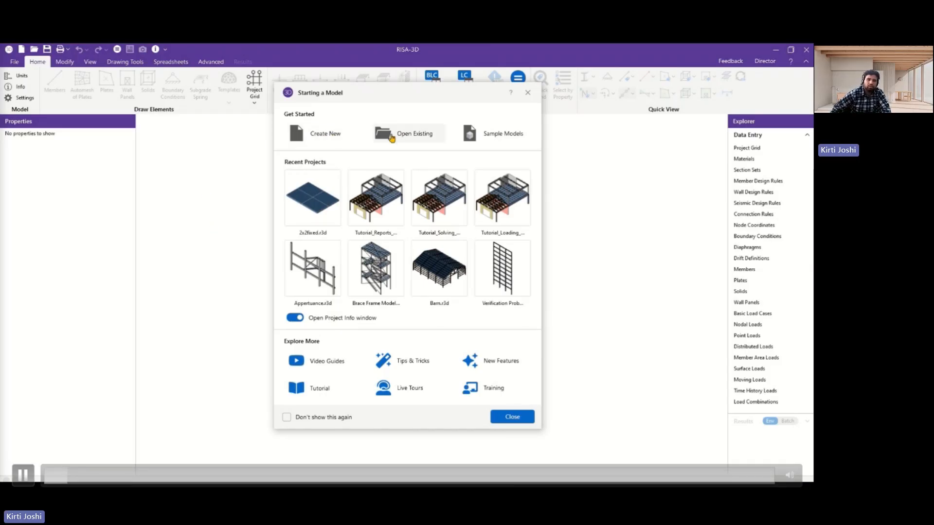
# Check the example project files without opening one, and close the start window to begin a blank model.
pyautogui.click(479, 134)
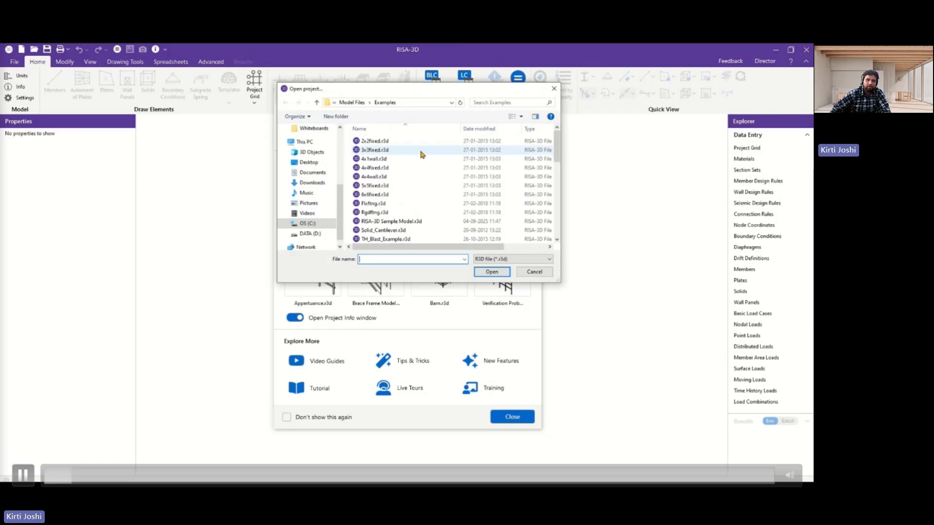
pyautogui.click(534, 271)
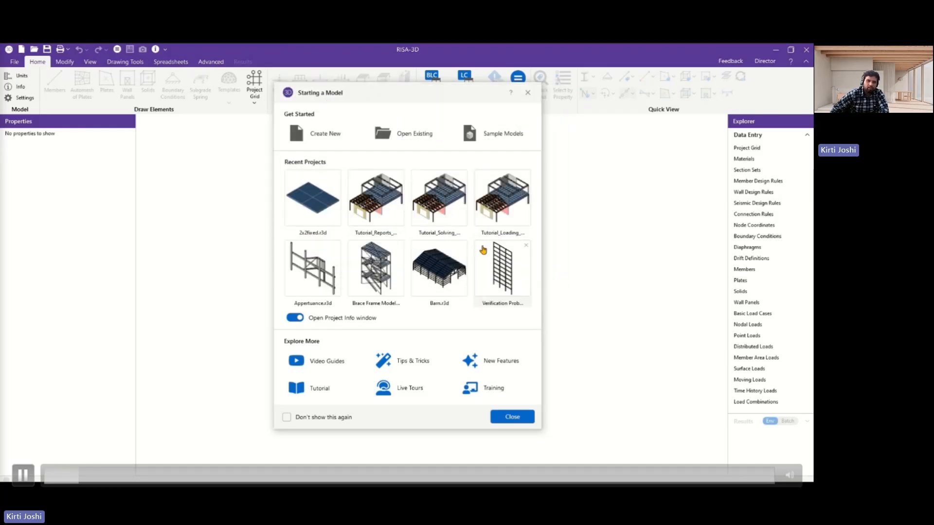
pyautogui.click(511, 417)
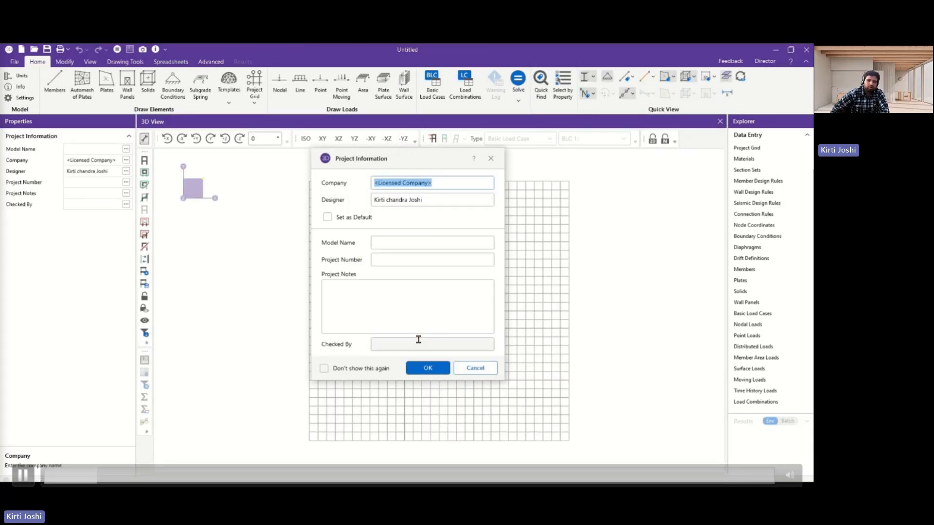
# Set the blank model's company to Acero Consulting Engineers in the project information.
pyautogui.write('Acero Consulting Engineers')
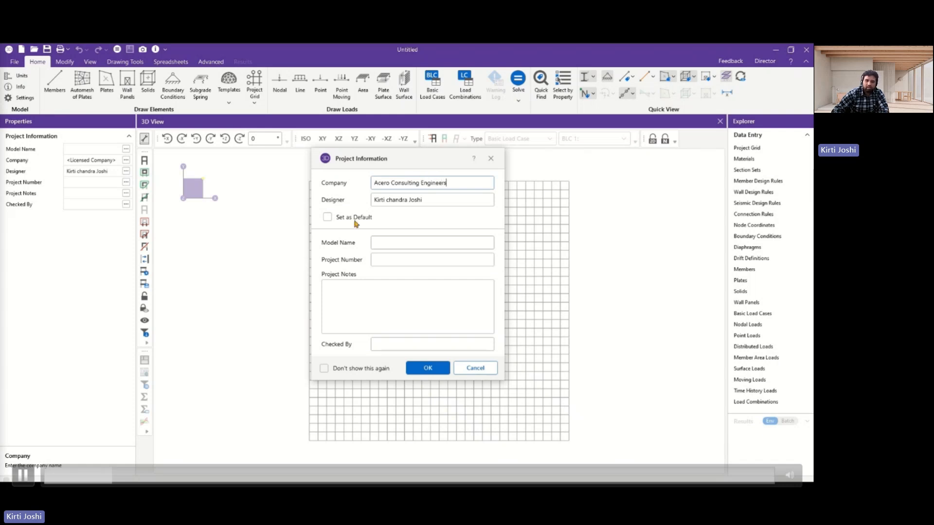
pyautogui.click(427, 368)
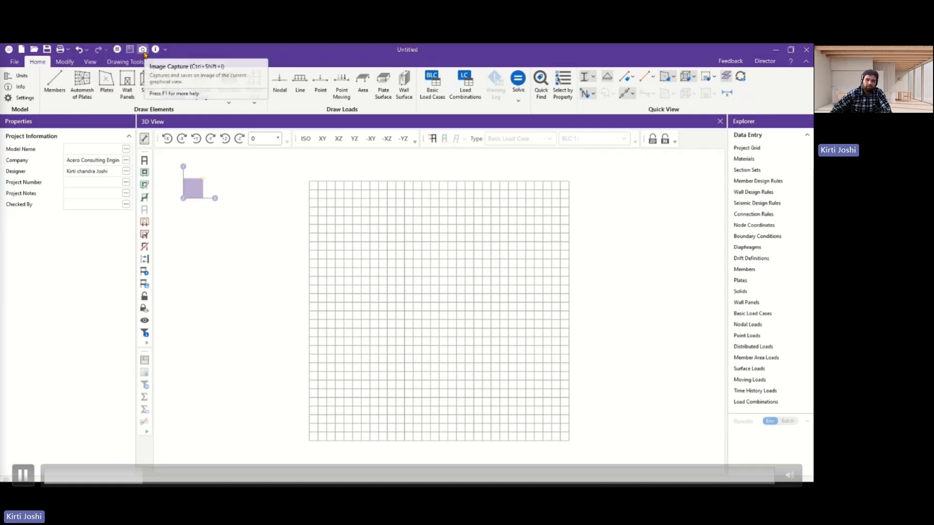
# Open the existing User Interface and modeling templates project and dismiss its empty project information form.
pyautogui.click(16, 62)
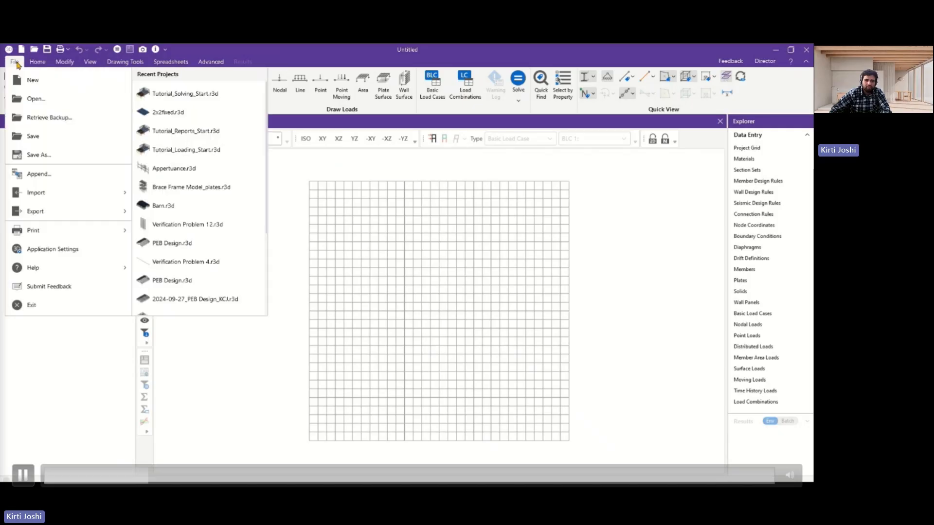
pyautogui.click(42, 100)
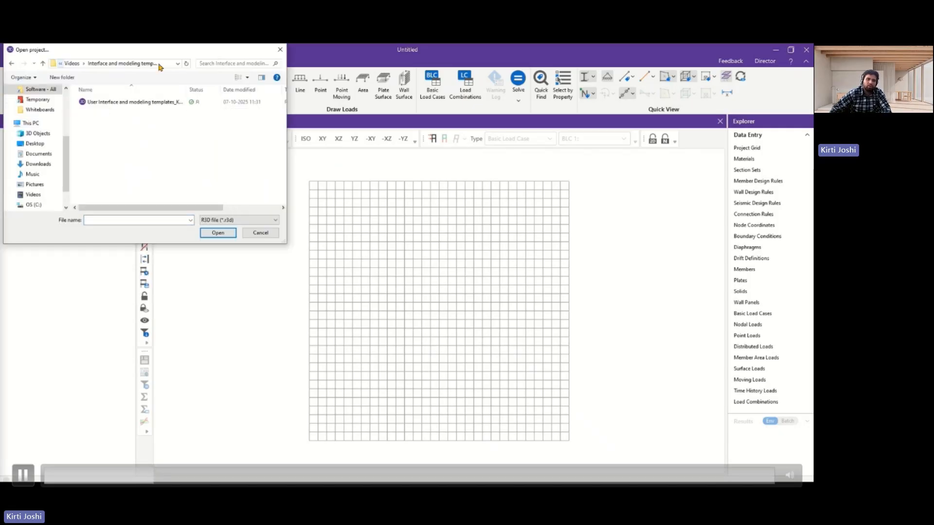
pyautogui.click(163, 102)
pyautogui.click(218, 233)
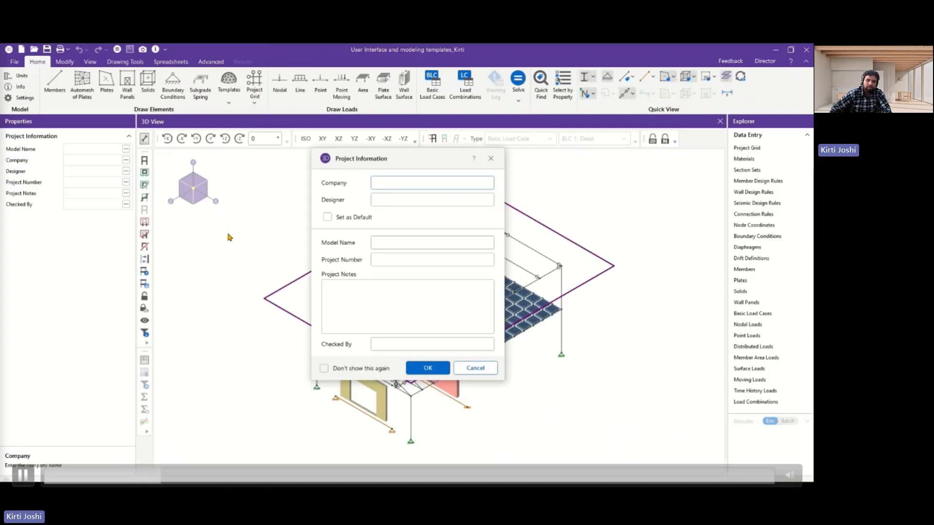
pyautogui.click(474, 369)
# Set the model name to Hybrid structure and the company to Acero Consulting Engineers, and enter the designer's full name.
pyautogui.click(81, 150)
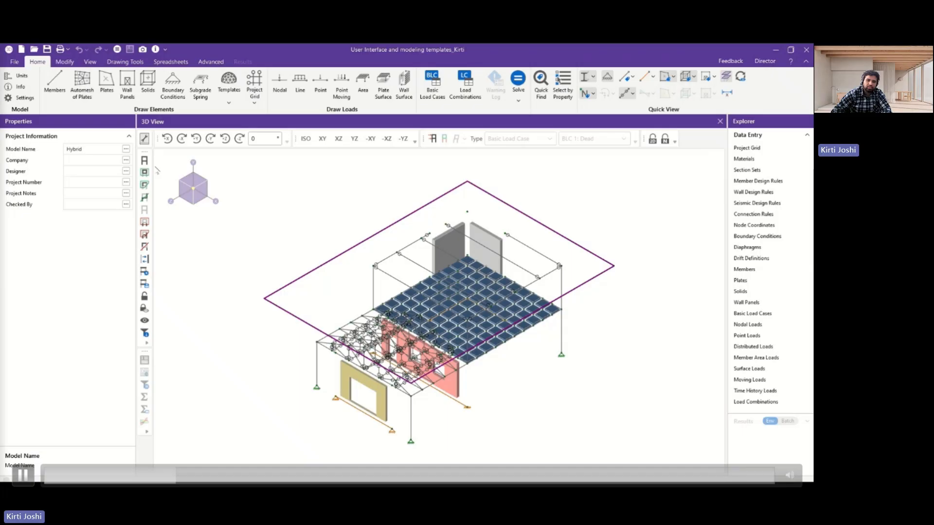
pyautogui.click(92, 160)
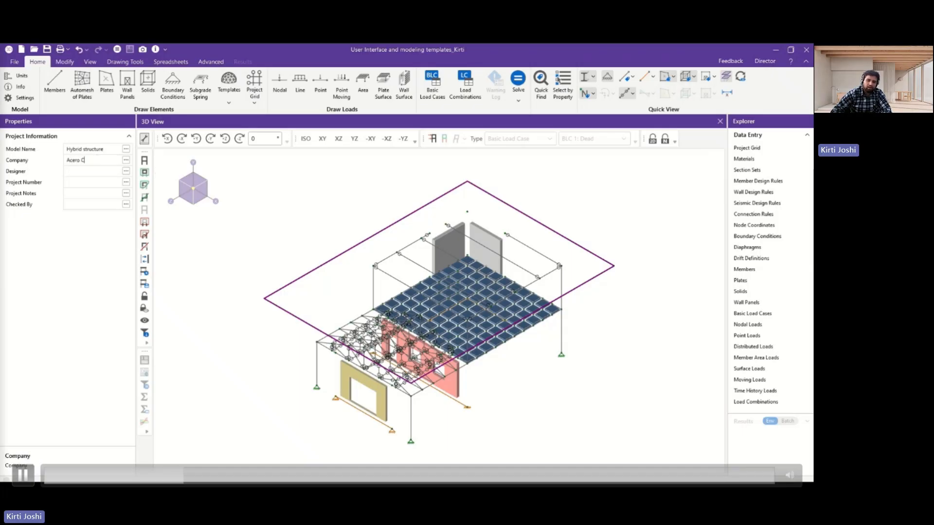
pyautogui.write('ineers')
pyautogui.click(84, 173)
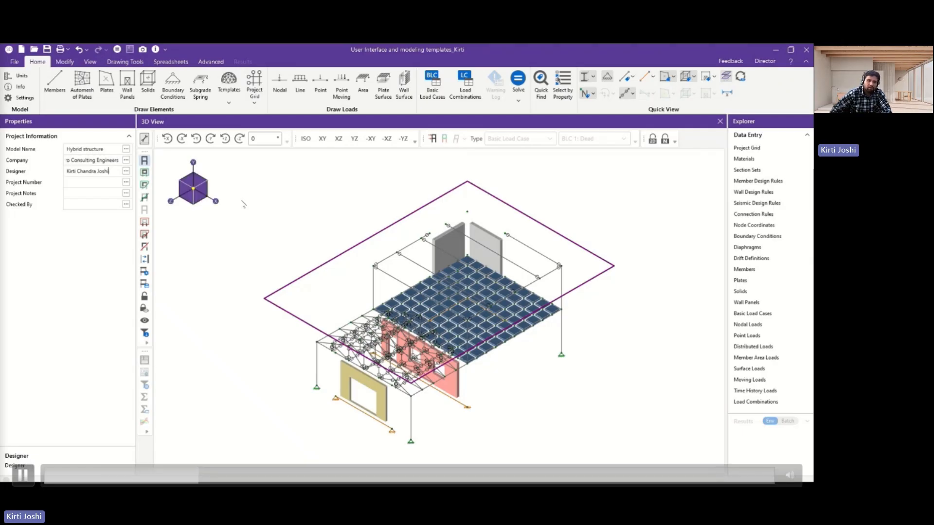
# Review the model's unit selection and project information, leaving both without changes.
pyautogui.keyDown('ctrl'); pyautogui.moveTo(241, 283); pyautogui.dragTo(236, 275, button='middle'); pyautogui.keyUp('ctrl')
pyautogui.click(19, 76)
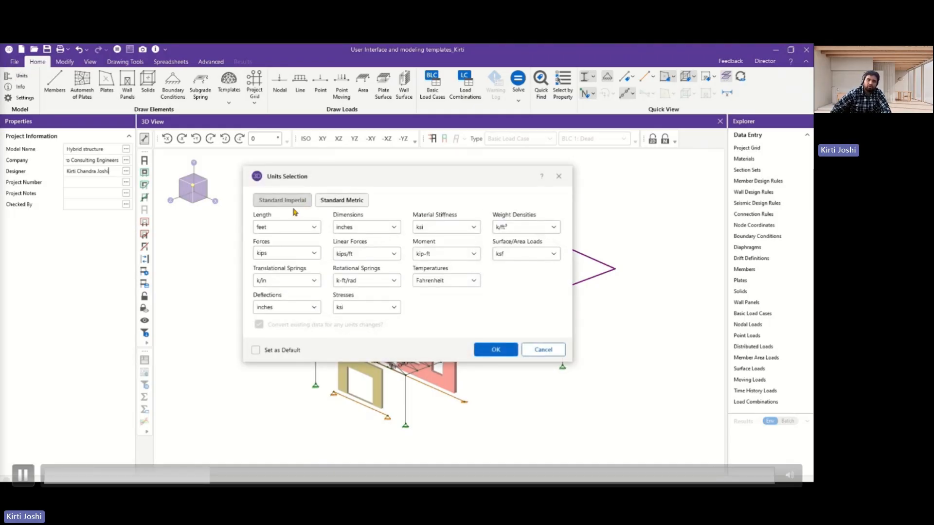
pyautogui.click(543, 350)
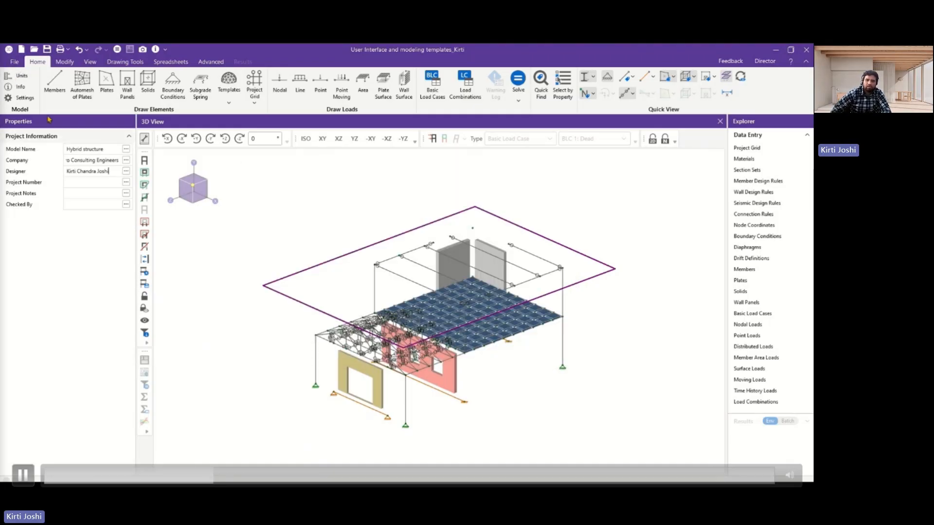
pyautogui.click(20, 86)
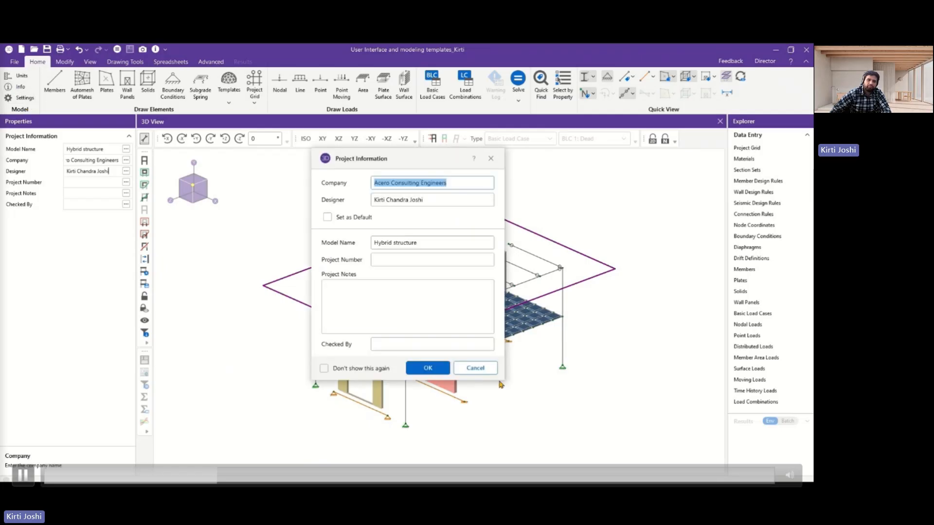
pyautogui.click(481, 368)
# Examine the model's solution settings, the advanced solver options and the axis settings.
pyautogui.click(22, 98)
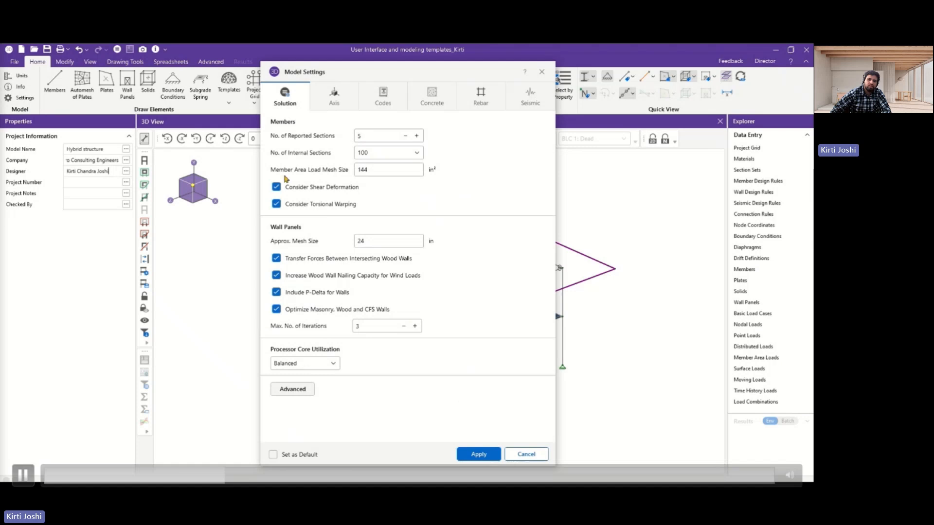
pyautogui.click(292, 389)
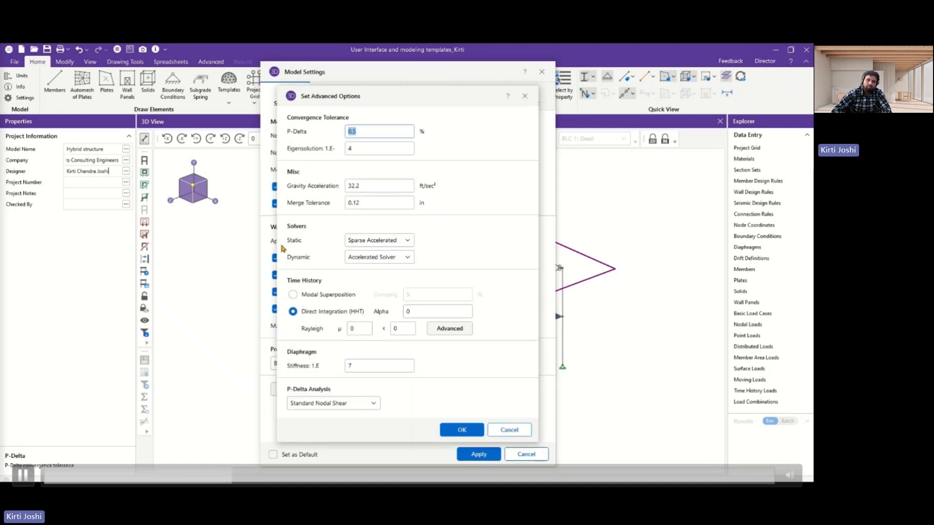
pyautogui.click(507, 431)
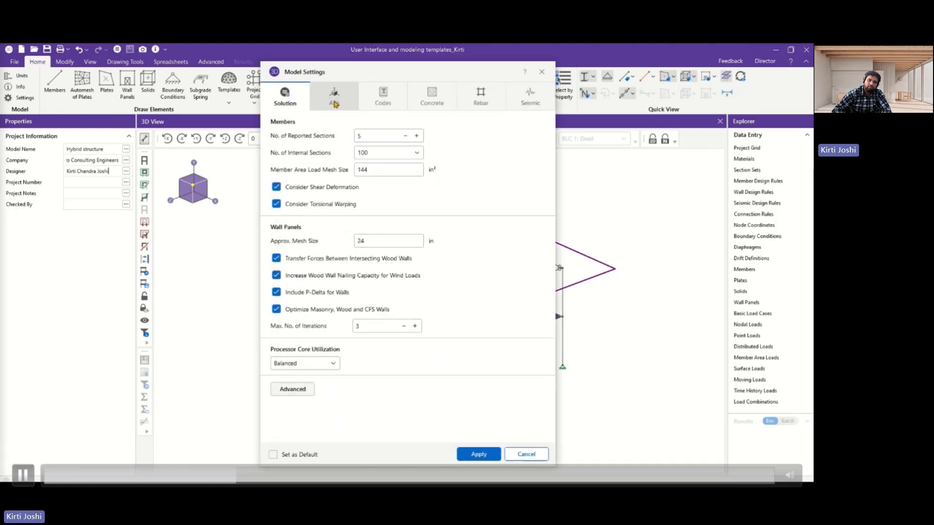
pyautogui.click(334, 102)
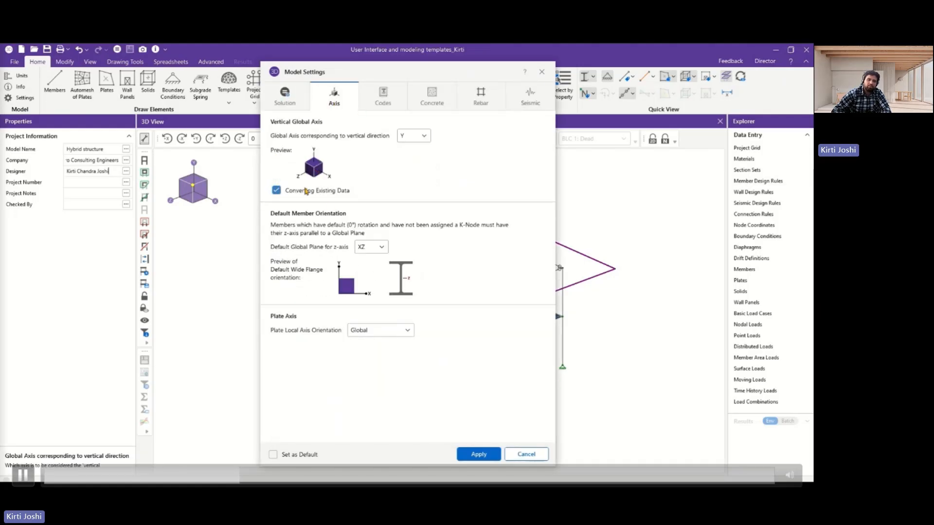
# Examine the design code settings and look through the codes offered for hot rolled steel and concrete.
pyautogui.click(377, 98)
pyautogui.click(420, 138)
pyautogui.scroll(-3, 396, 178)
pyautogui.scroll(-6, 397, 179)
pyautogui.scroll(9, 358, 269)
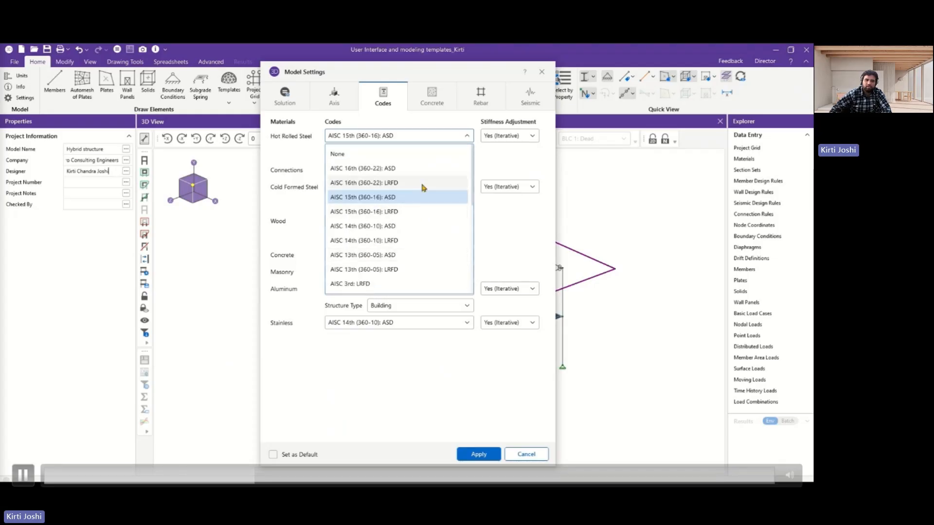
pyautogui.click(304, 228)
pyautogui.click(369, 255)
pyautogui.scroll(-3, 383, 307)
pyautogui.scroll(-1, 386, 396)
pyautogui.click(401, 95)
# Review the concrete, rebar and seismic model settings, and close the settings without applying changes.
pyautogui.click(432, 99)
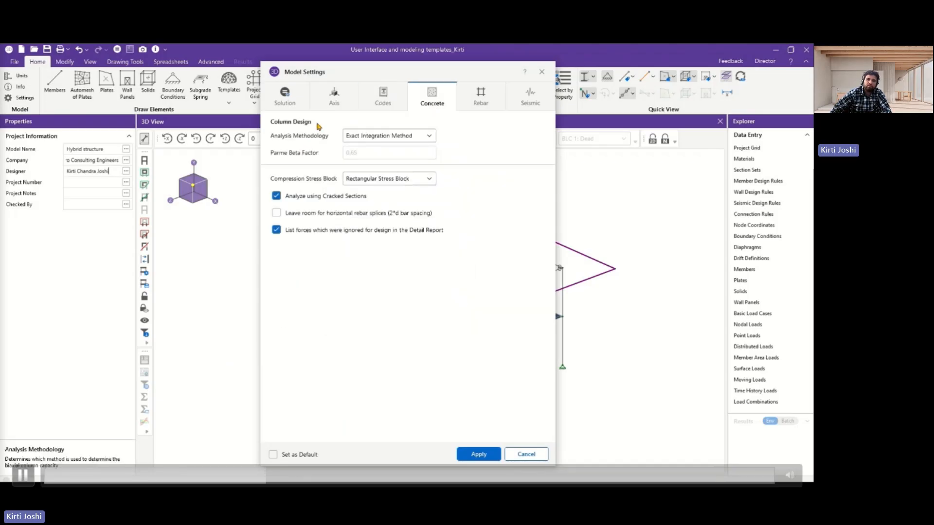
pyautogui.click(464, 98)
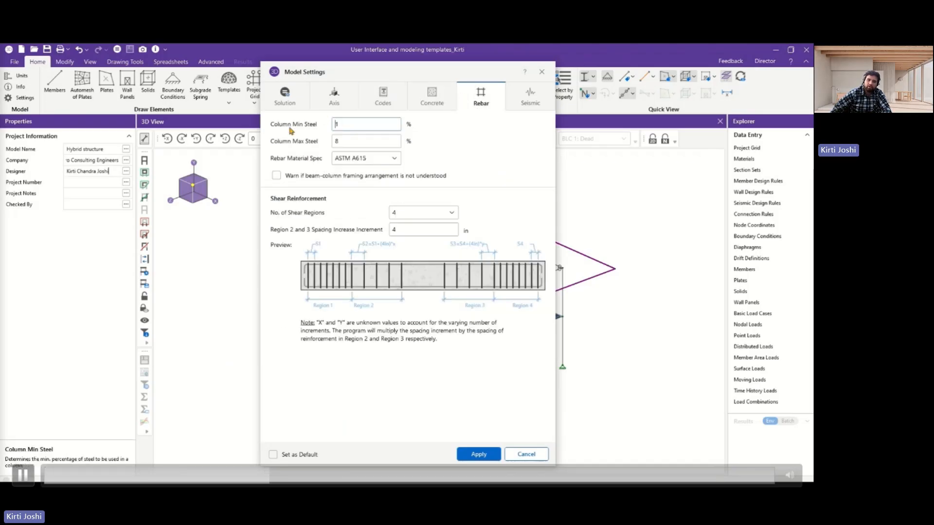
pyautogui.click(529, 97)
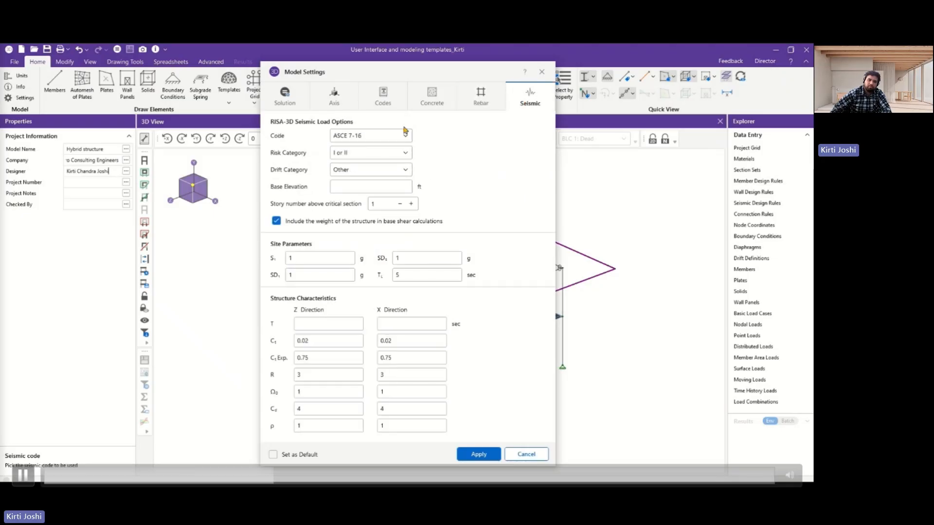
pyautogui.click(525, 454)
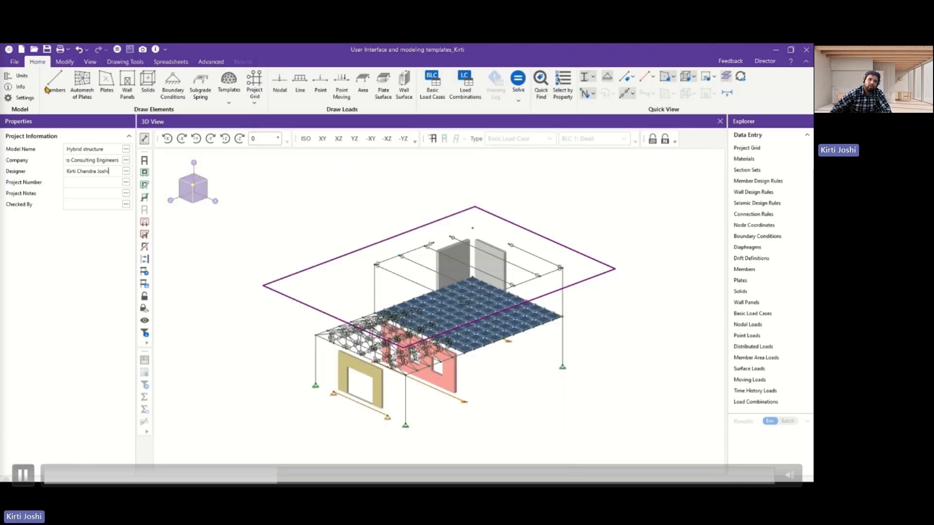
pyautogui.click(92, 160)
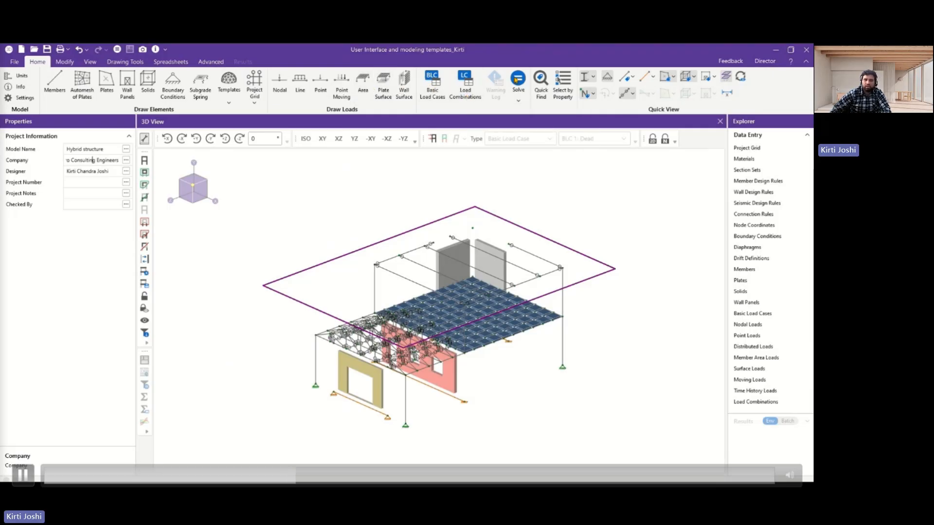
# Select all members whose member type is Beam using selection by property.
pyautogui.click(562, 96)
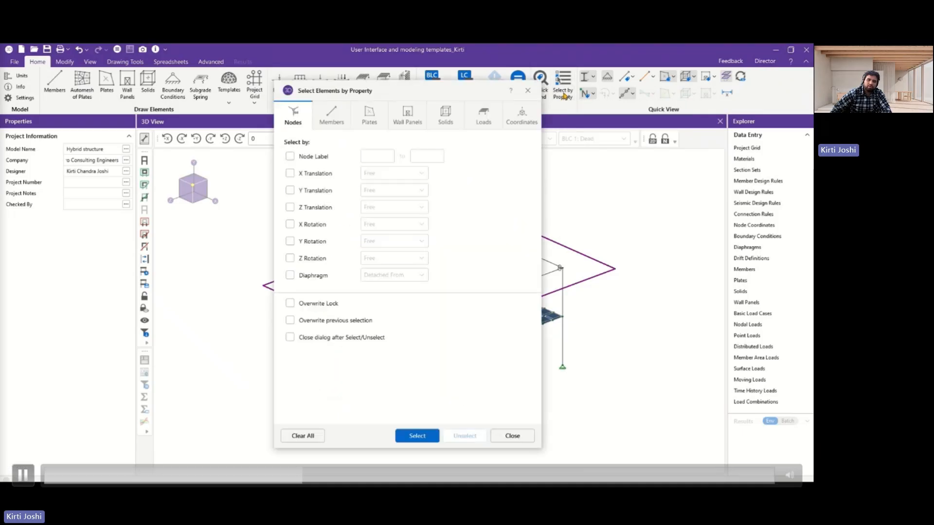
pyautogui.click(331, 118)
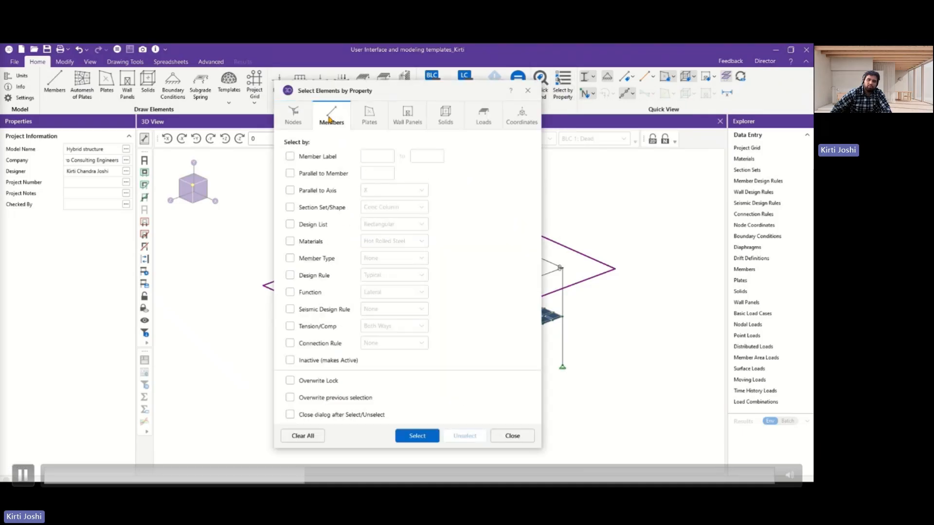
pyautogui.click(373, 128)
pyautogui.click(340, 118)
pyautogui.click(290, 258)
pyautogui.click(380, 258)
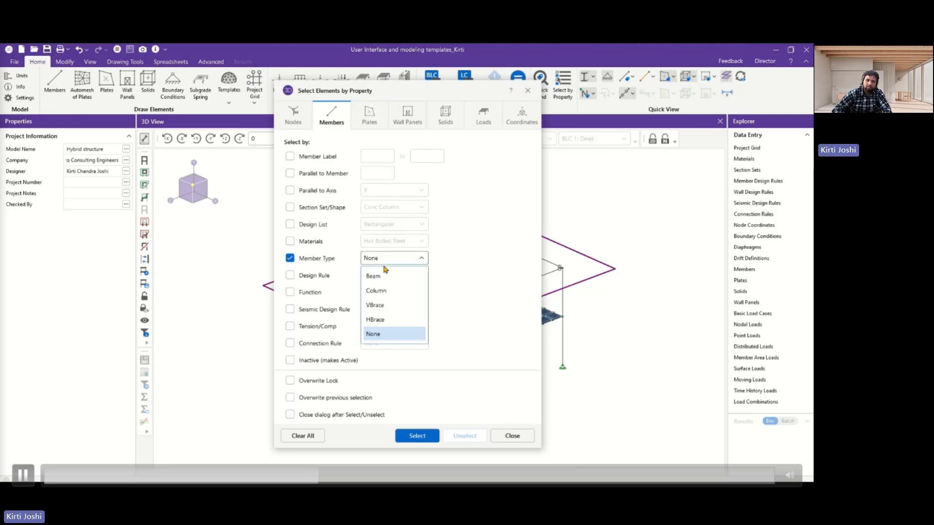
pyautogui.click(374, 276)
pyautogui.click(417, 436)
pyautogui.moveTo(455, 95); pyautogui.dragTo(683, 116)
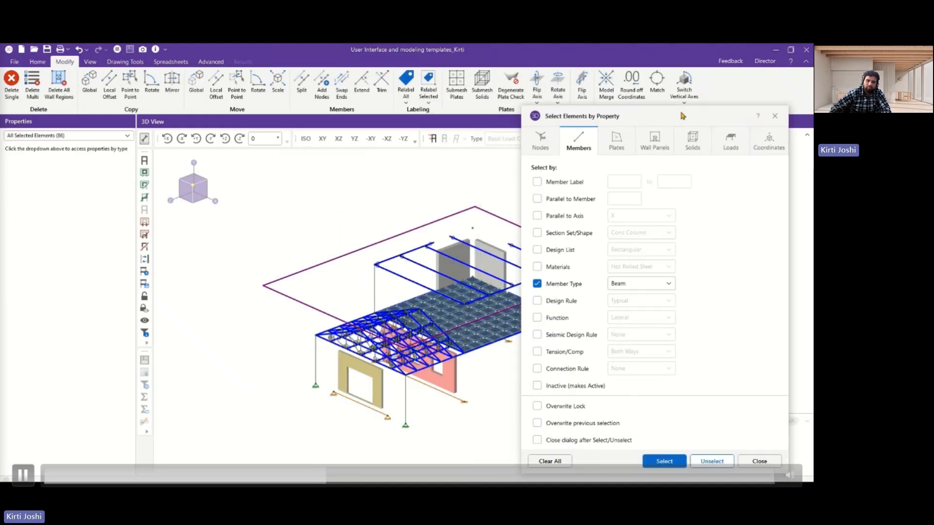
pyautogui.click(756, 466)
# Clear the beam selection, select every element in the model, and clear that selection.
pyautogui.press('Escape')
pyautogui.click(148, 162)
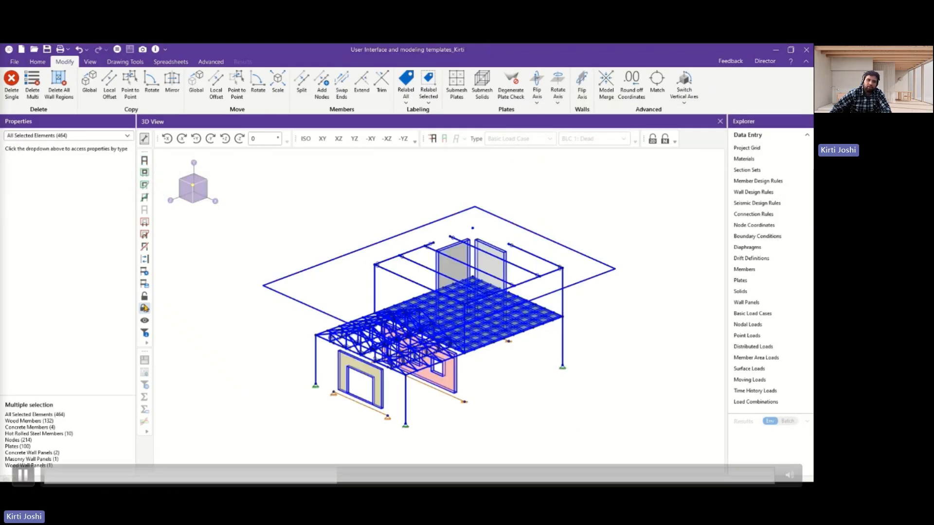
pyautogui.click(185, 295)
# Select roof beam M152, try the Dimlock and lock modes on it, and deselect the beam.
pyautogui.click(391, 274)
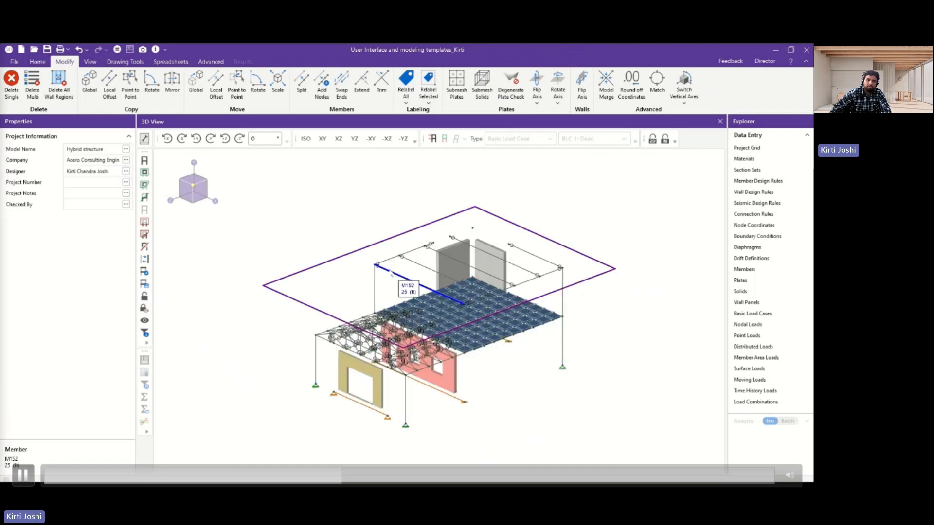
pyautogui.click(142, 309)
pyautogui.click(144, 295)
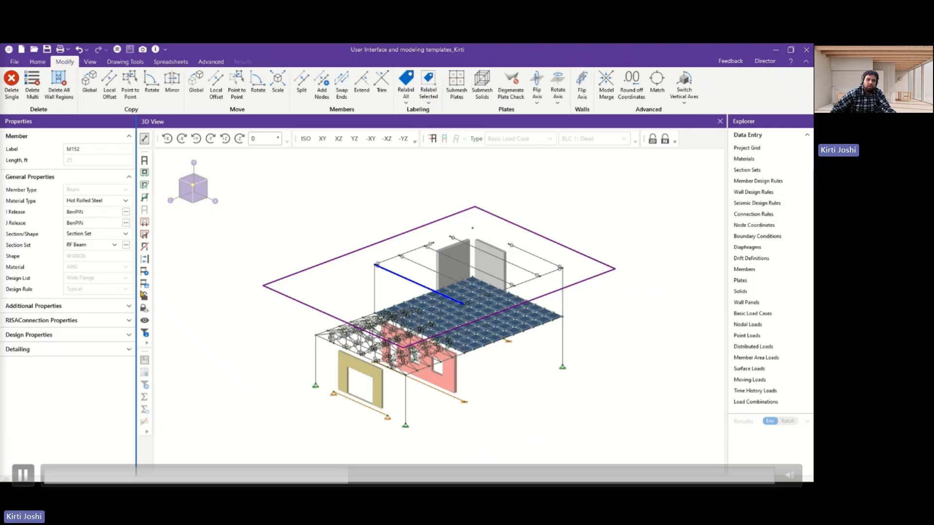
pyautogui.click(145, 296)
pyautogui.click(145, 296)
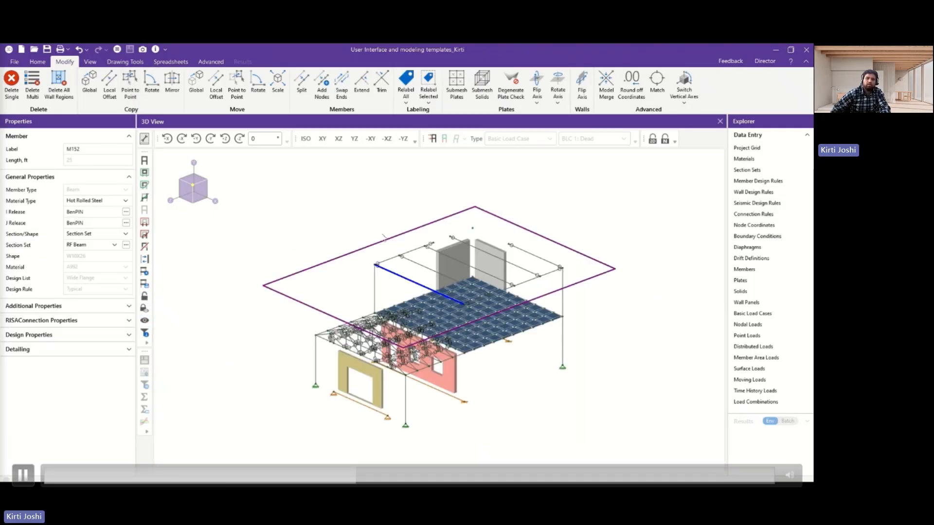
pyautogui.click(346, 228)
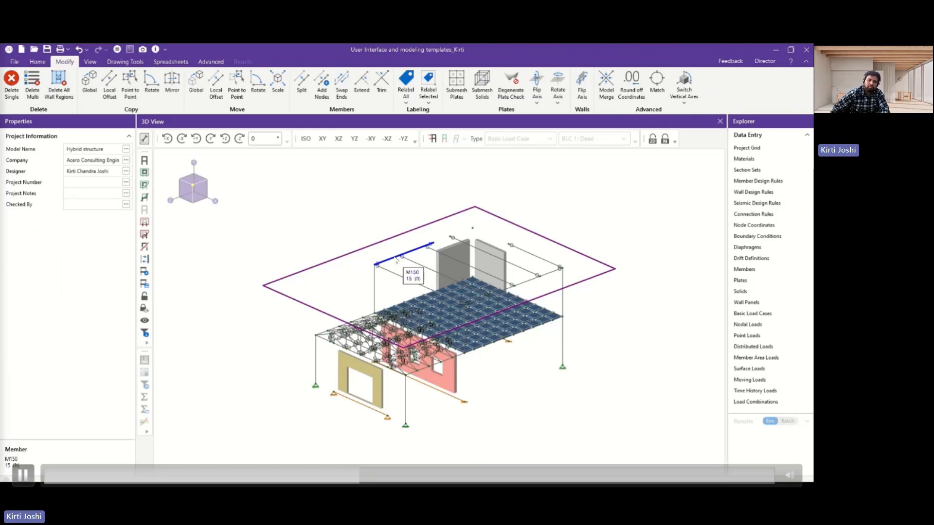
# Copy roof girder M150 globally with an X increment of -20 ft, and undo the copy.
pyautogui.click(398, 257)
pyautogui.click(88, 92)
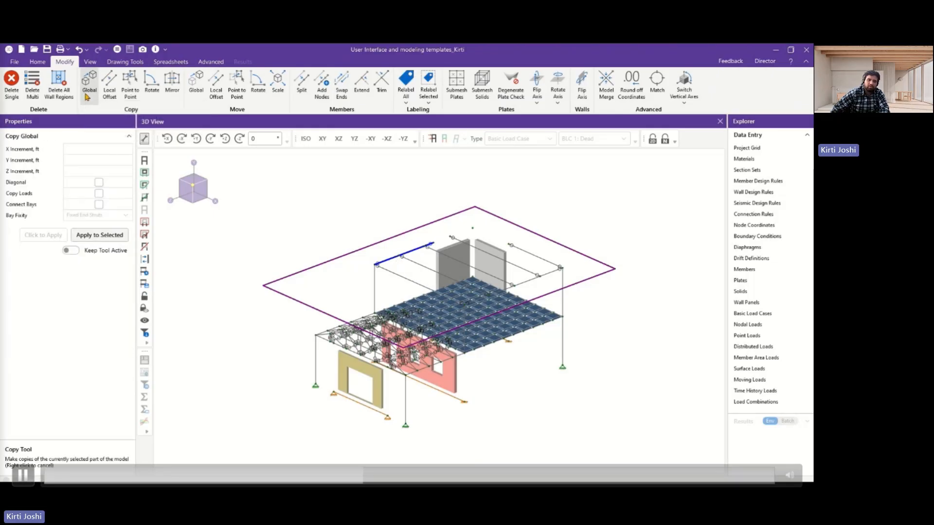
pyautogui.click(76, 146)
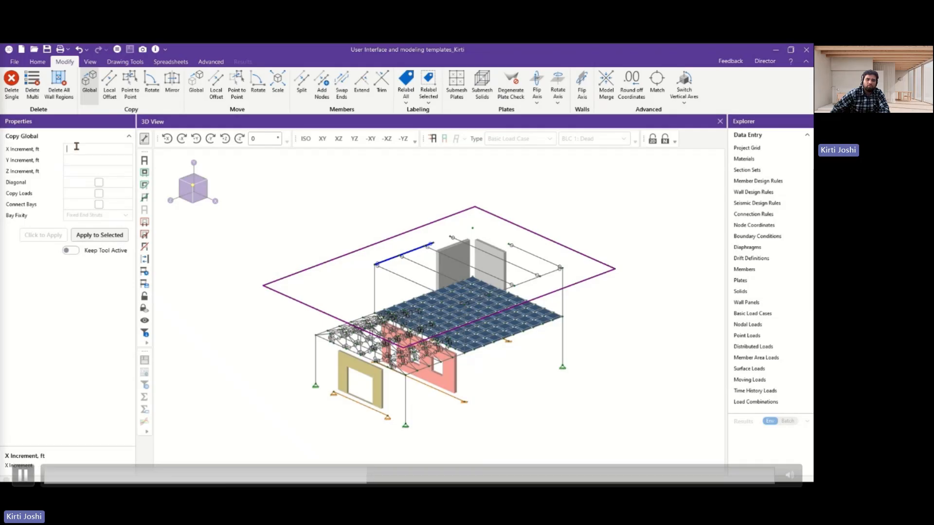
pyautogui.click(92, 233)
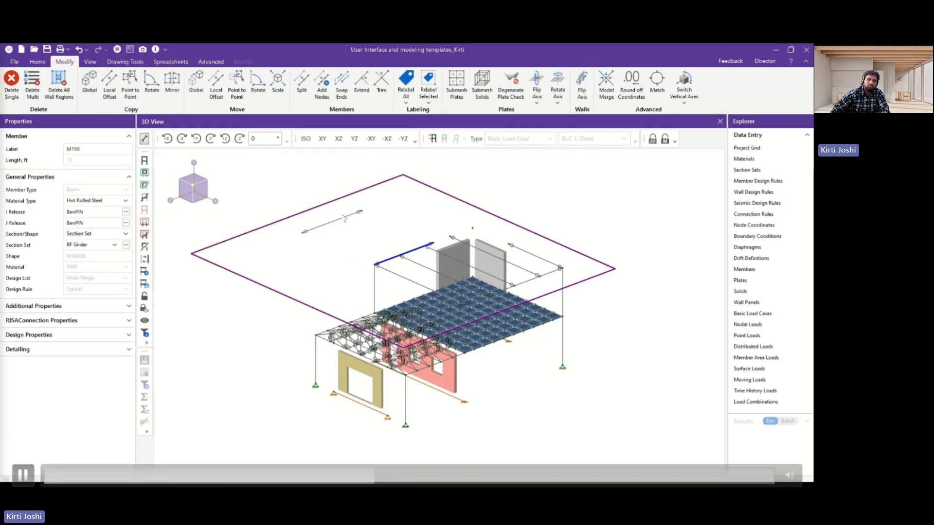
pyautogui.hotkey('ctrl', 'z')
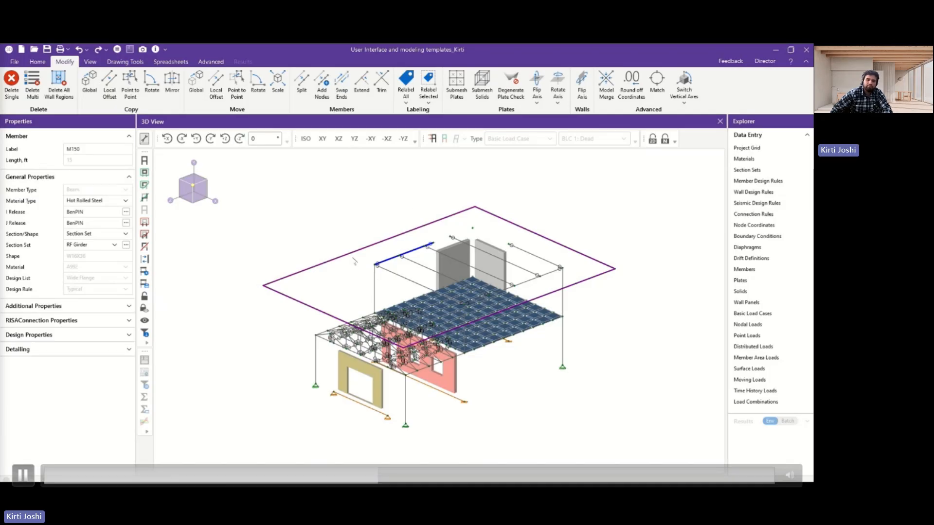
# Hide the roof diaphragm outline in the 3D view.
pyautogui.click(37, 62)
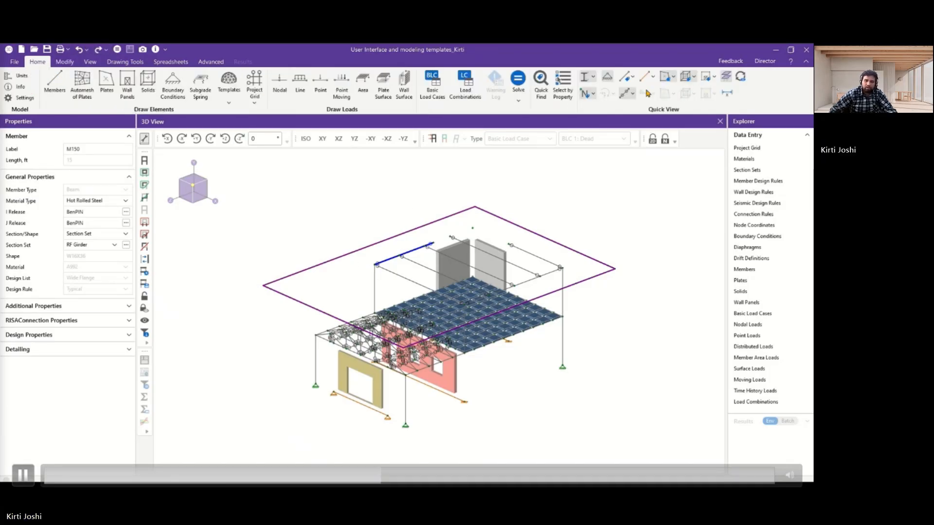
pyautogui.click(728, 78)
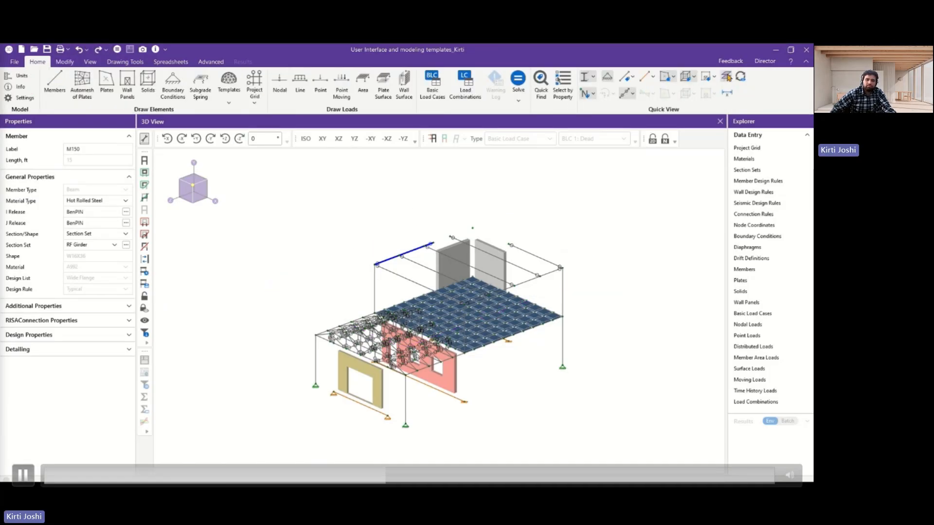
# Clear the girder selection, select the upper steel column, and view the Split and Add Nodes options for members.
pyautogui.click(65, 62)
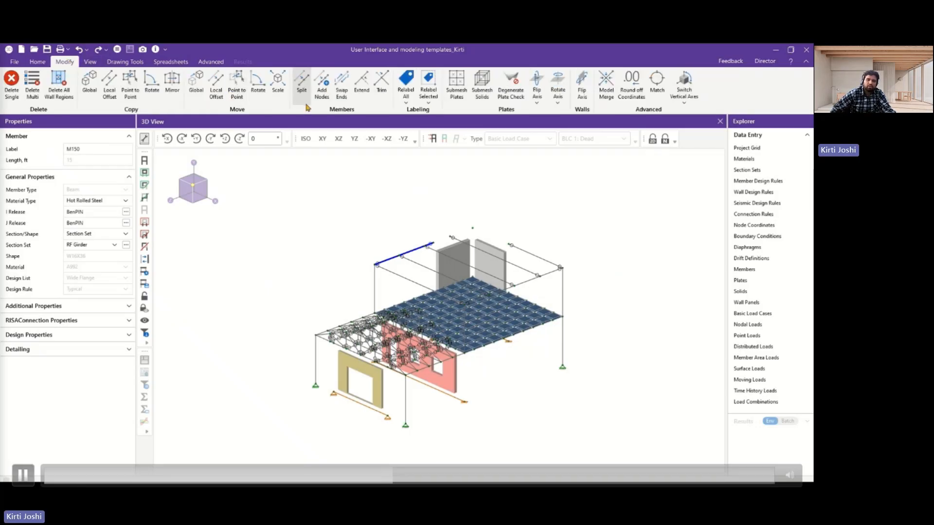
pyautogui.click(595, 176)
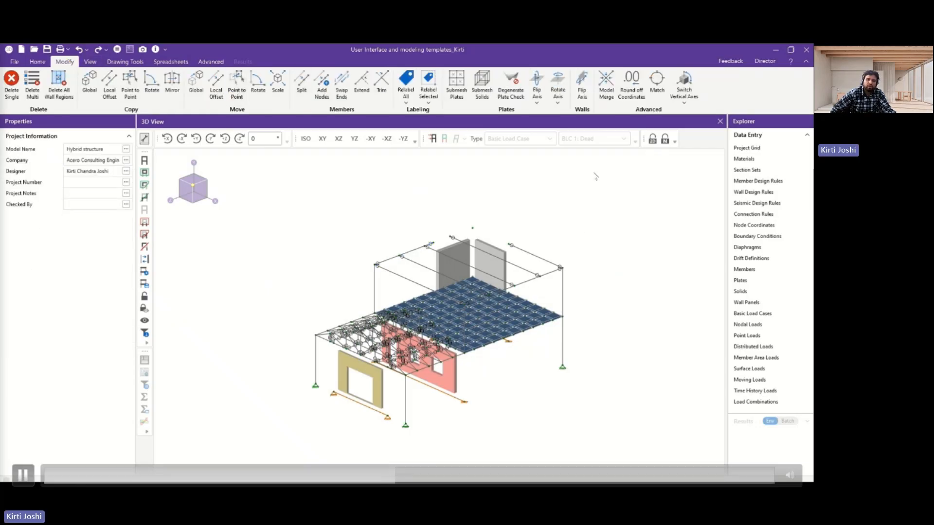
pyautogui.click(563, 299)
pyautogui.click(301, 91)
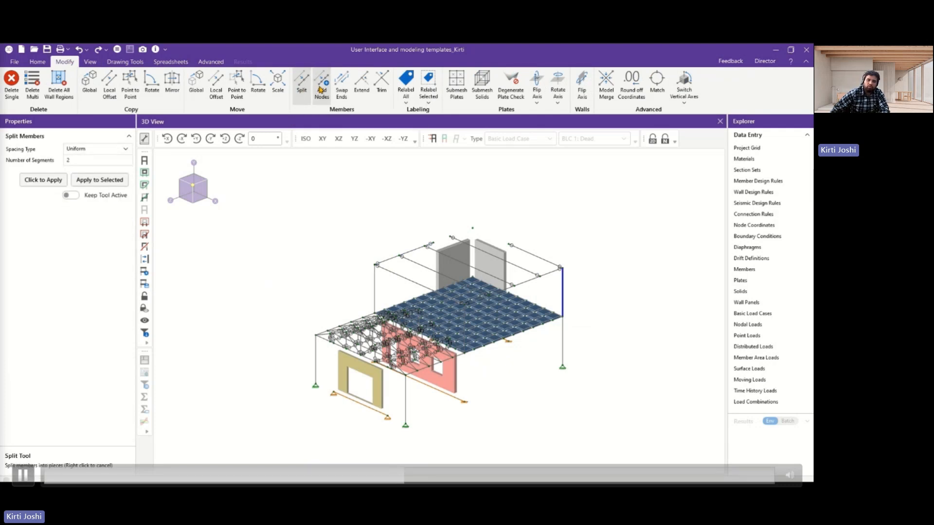
pyautogui.click(320, 89)
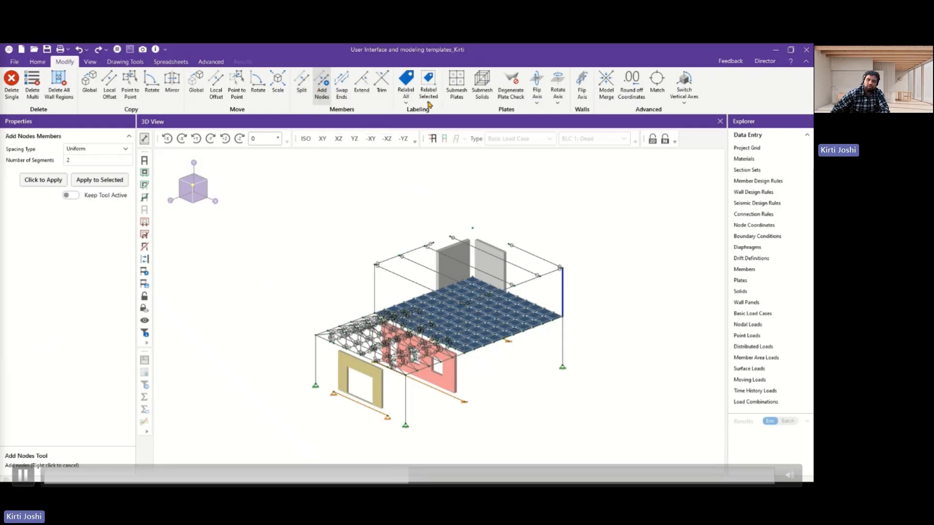
# Review the general, member and plate view settings, and apply the Rendered display to the members.
pyautogui.click(89, 62)
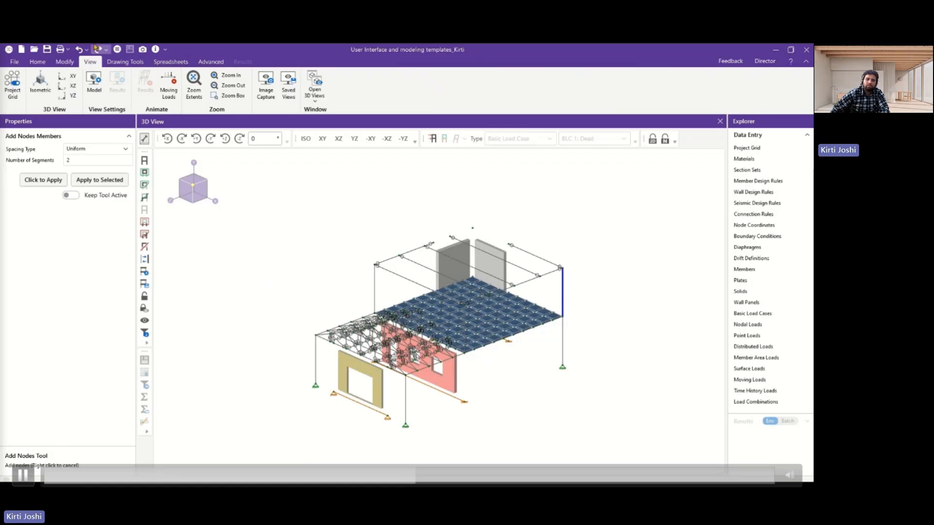
pyautogui.click(92, 83)
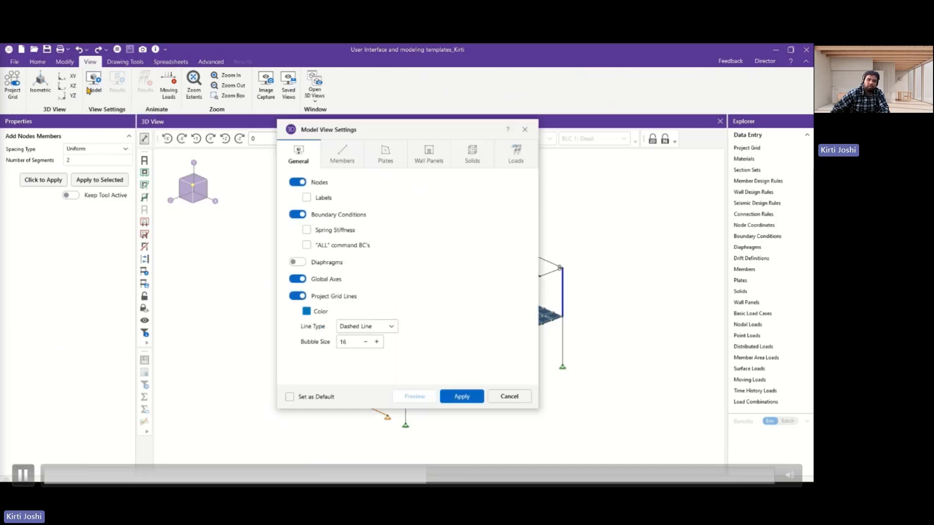
pyautogui.click(339, 161)
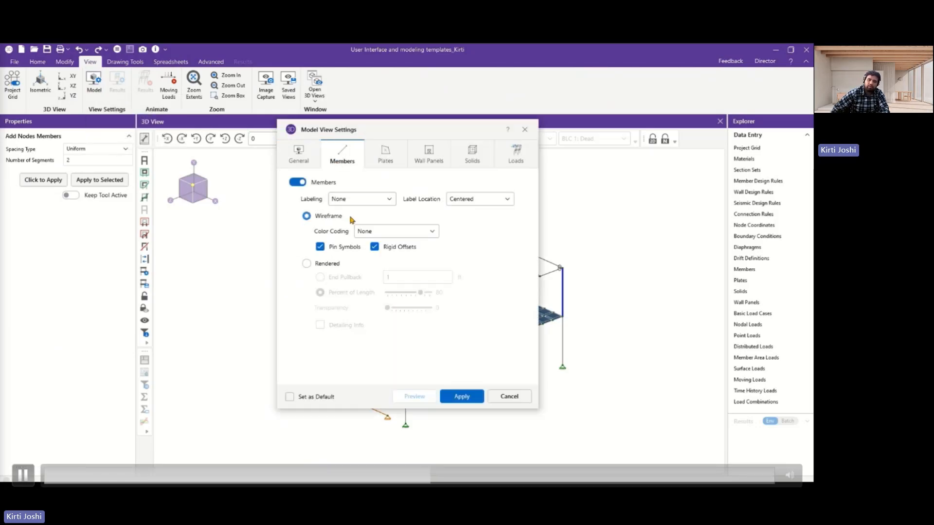
pyautogui.click(386, 156)
pyautogui.click(343, 149)
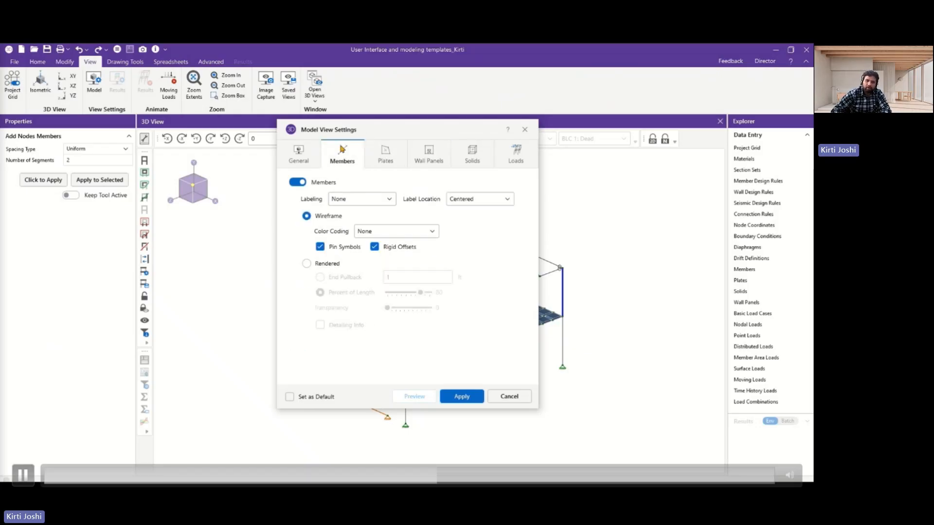
pyautogui.click(307, 264)
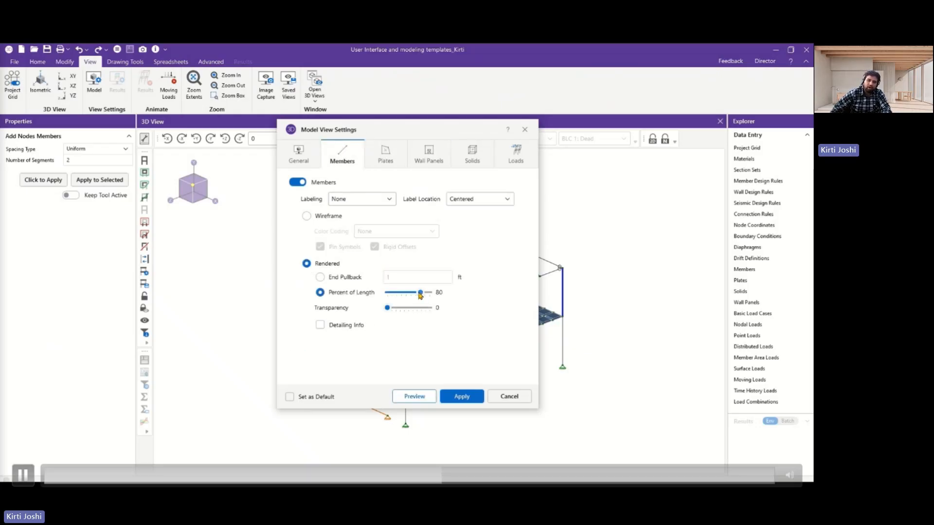
pyautogui.click(462, 397)
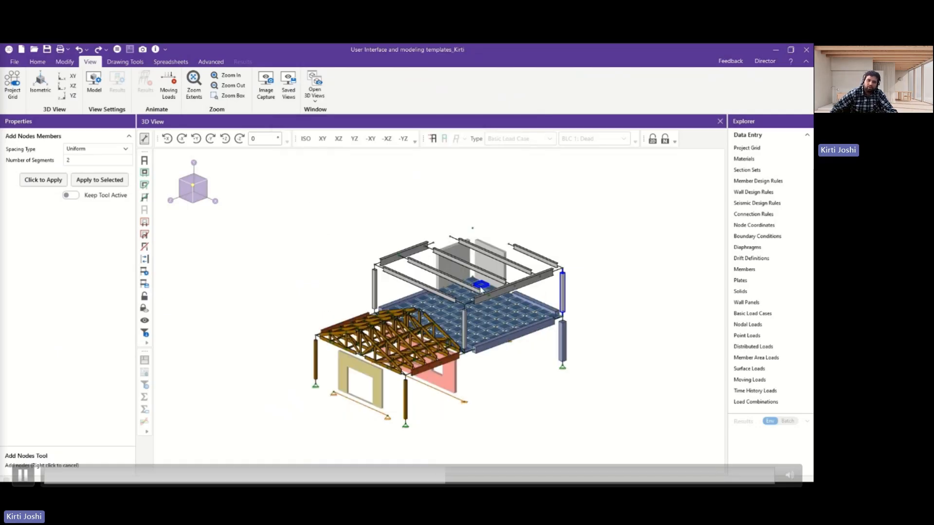
# Raise the rendered length of members and rendered size of plates and wall panels to full in the model view settings, and restore the isometric view.
pyautogui.click(94, 81)
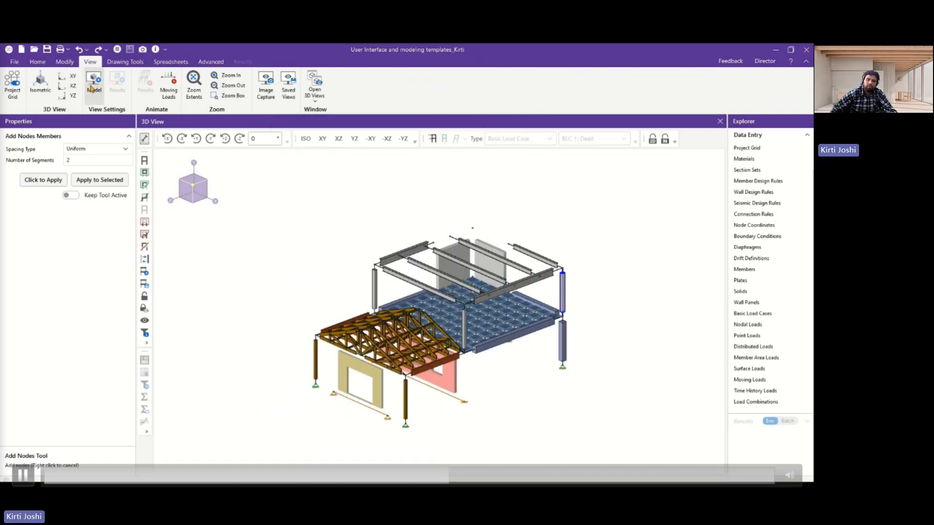
pyautogui.moveTo(421, 294); pyautogui.dragTo(434, 347)
pyautogui.click(394, 164)
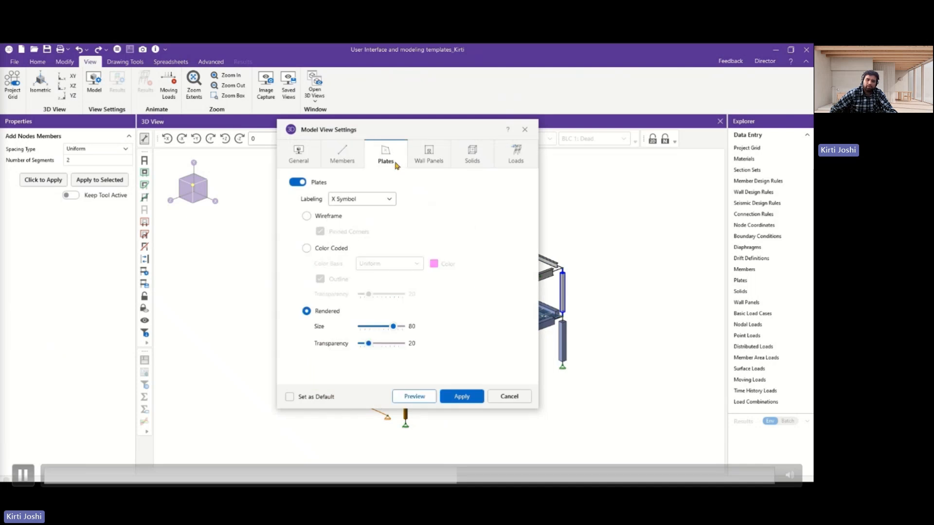
pyautogui.moveTo(392, 327); pyautogui.dragTo(405, 326)
pyautogui.click(429, 155)
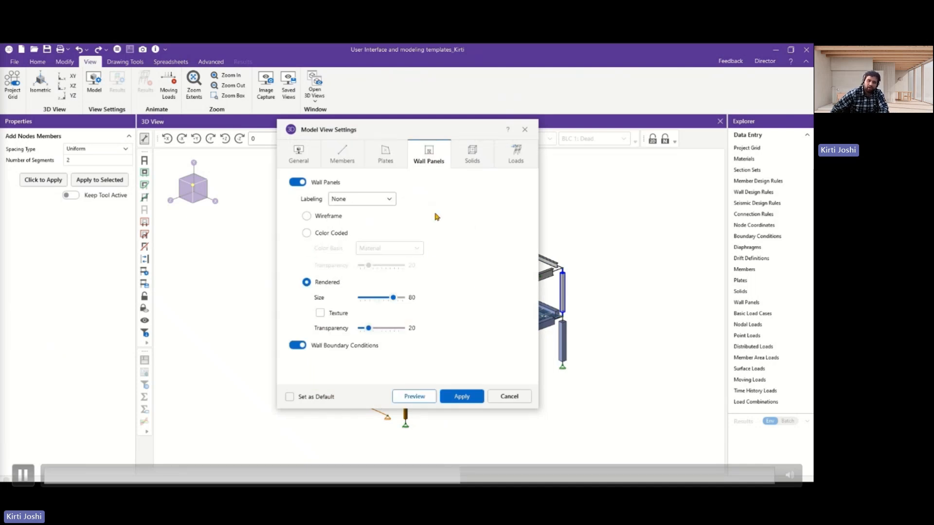
pyautogui.click(461, 396)
pyautogui.moveTo(631, 267); pyautogui.dragTo(586, 324, button='middle')
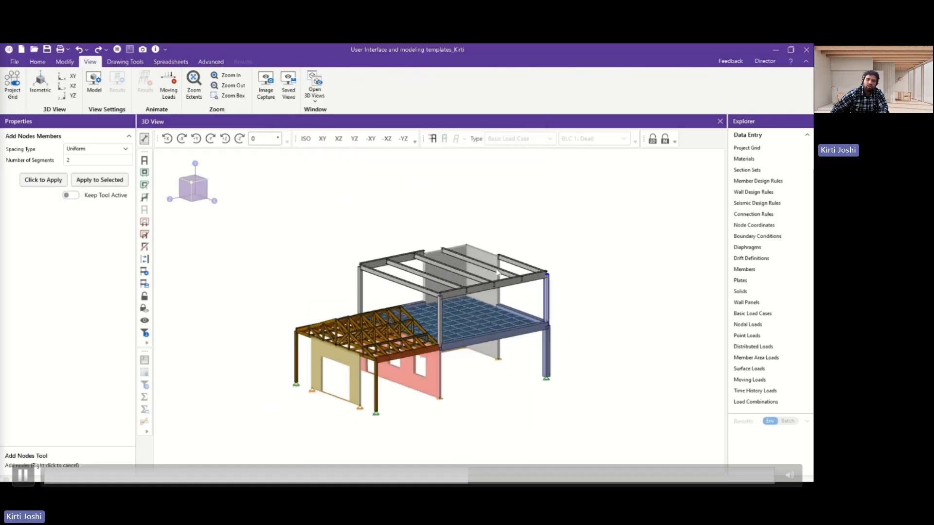
pyautogui.click(40, 82)
# Toggle the quick rendering of the model and examine its Wireframe, Color Coded and Rendered options.
pyautogui.click(38, 64)
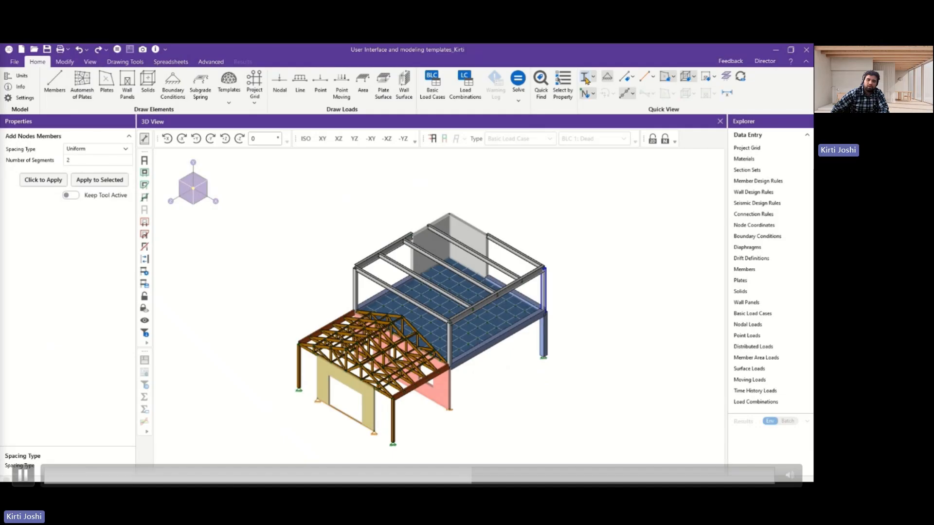
pyautogui.click(586, 79)
pyautogui.click(586, 79)
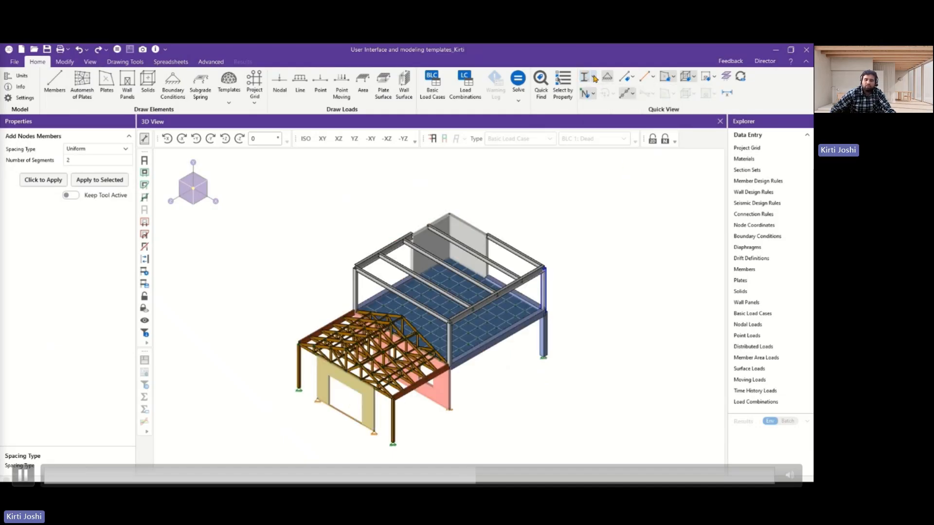
pyautogui.click(595, 78)
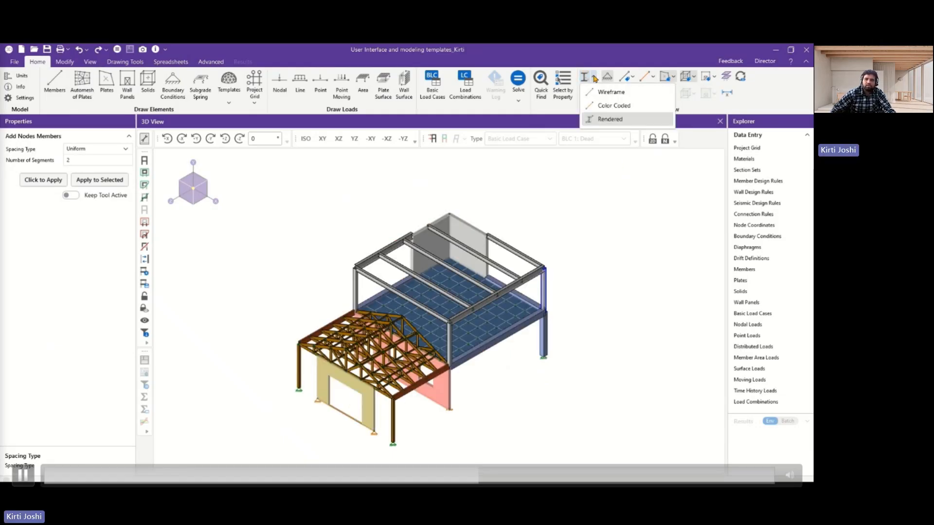
pyautogui.click(594, 78)
pyautogui.keyDown('ctrl'); pyautogui.moveTo(566, 242); pyautogui.dragTo(565, 233, button='middle'); pyautogui.keyUp('ctrl')
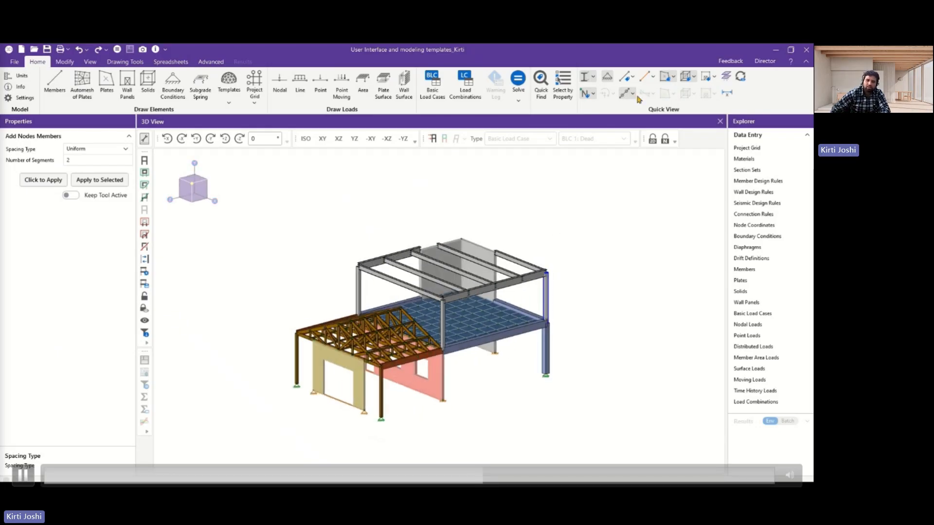
# Label the members by Section Set and switch the model display to wireframe.
pyautogui.click(635, 78)
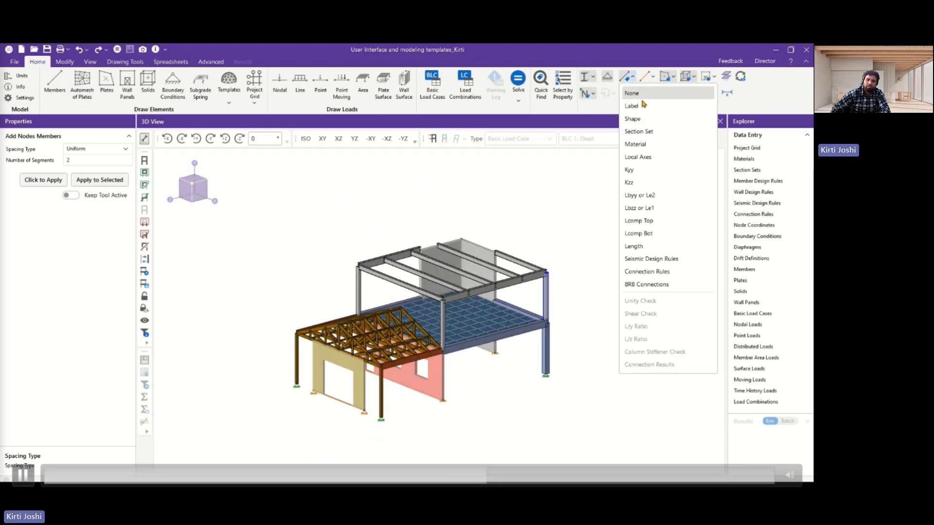
pyautogui.click(640, 131)
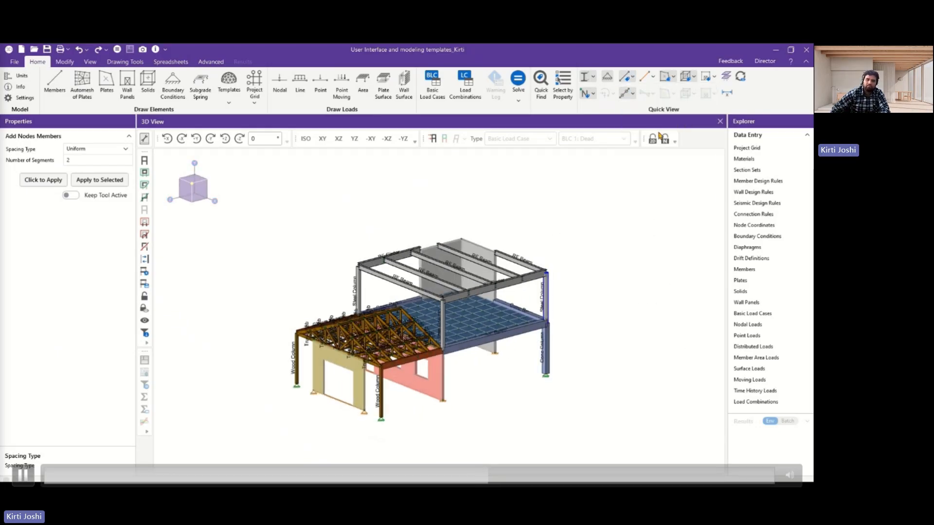
pyautogui.click(588, 80)
# Label the members by Shape, inspect the labels in the model, and set member labeling to None.
pyautogui.click(633, 78)
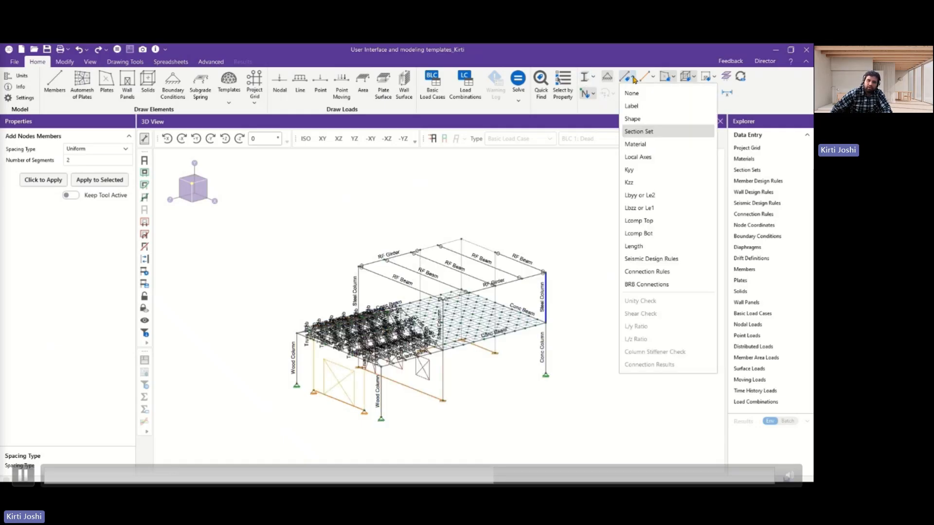
pyautogui.click(632, 119)
pyautogui.moveTo(580, 292); pyautogui.dragTo(581, 298, button='middle')
pyautogui.click(623, 93)
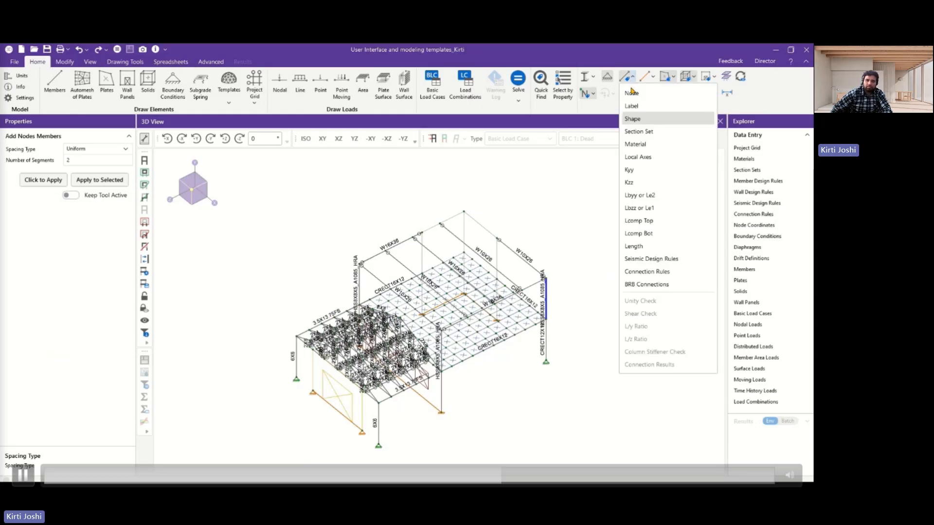
pyautogui.click(631, 93)
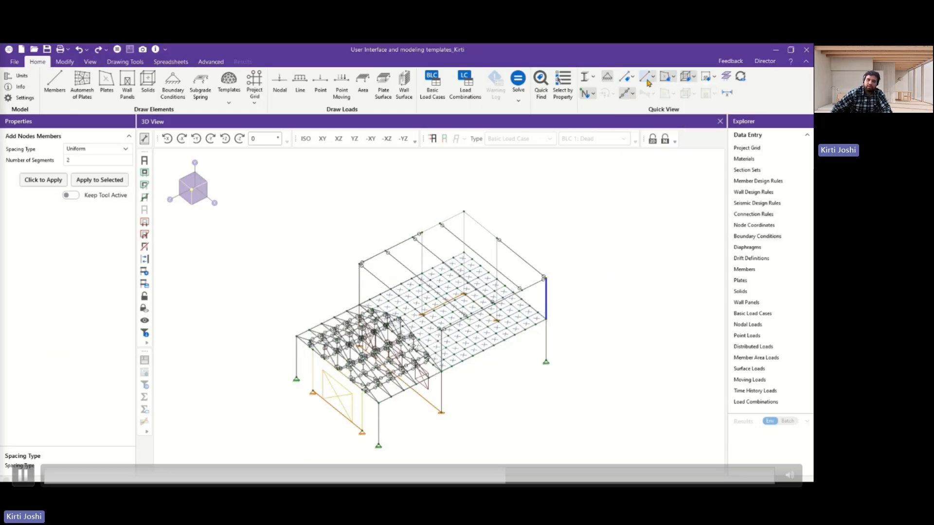
# Show the nodes with their labels, and set the node display to None.
pyautogui.click(592, 94)
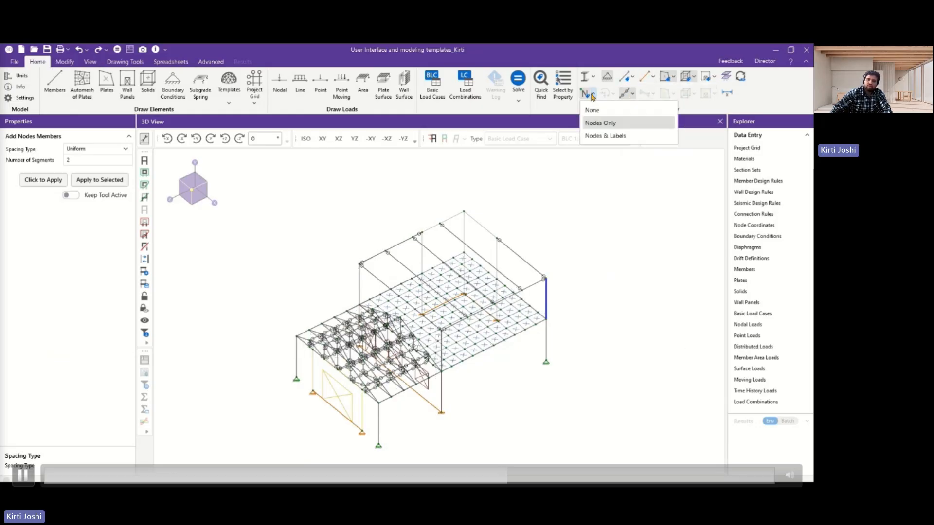
pyautogui.click(607, 136)
pyautogui.click(595, 95)
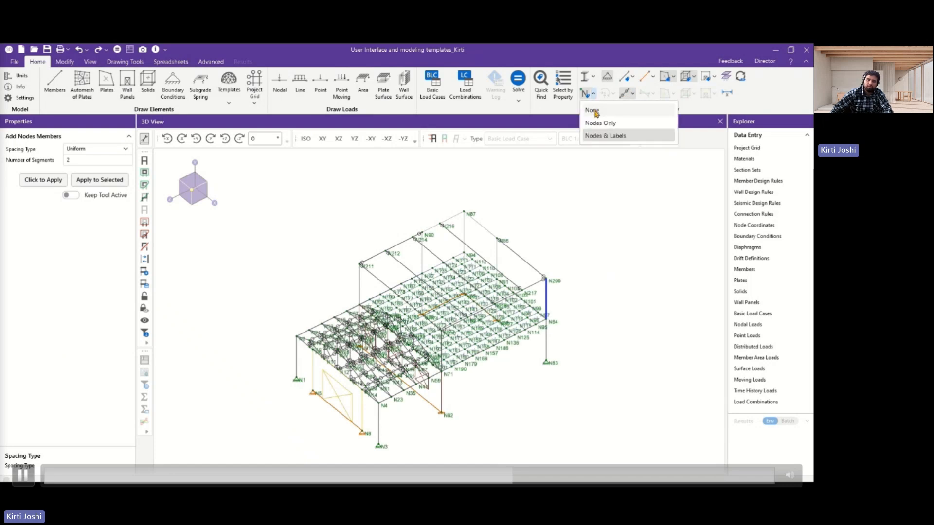
pyautogui.click(594, 111)
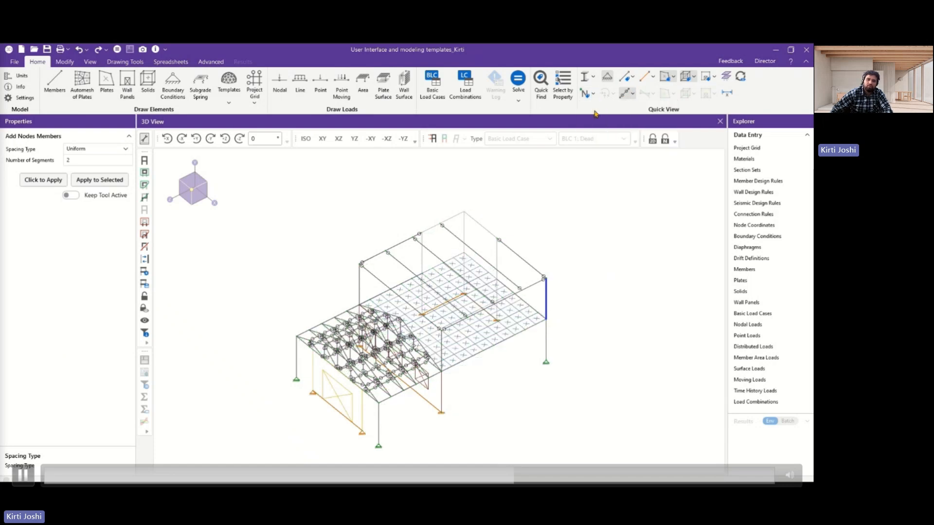
# Display the rectangular drawing grid in the 3D view.
pyautogui.click(90, 62)
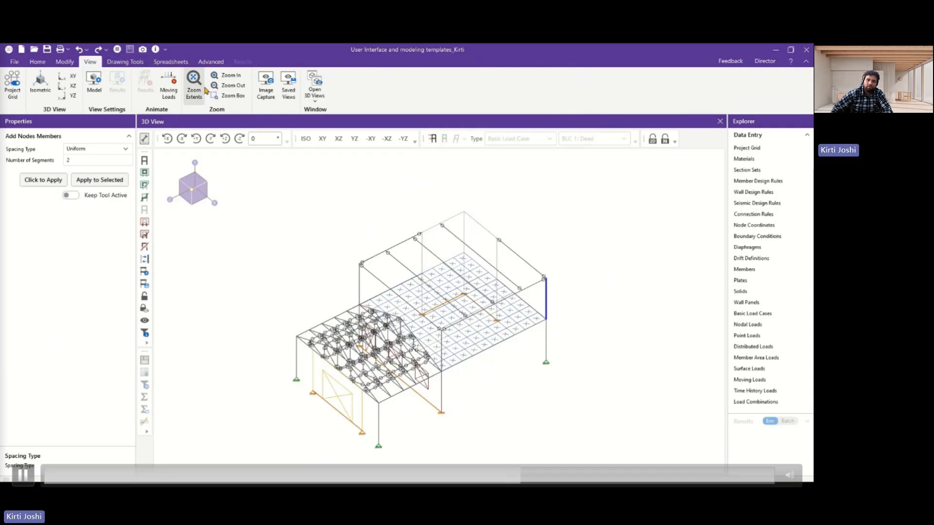
pyautogui.click(115, 63)
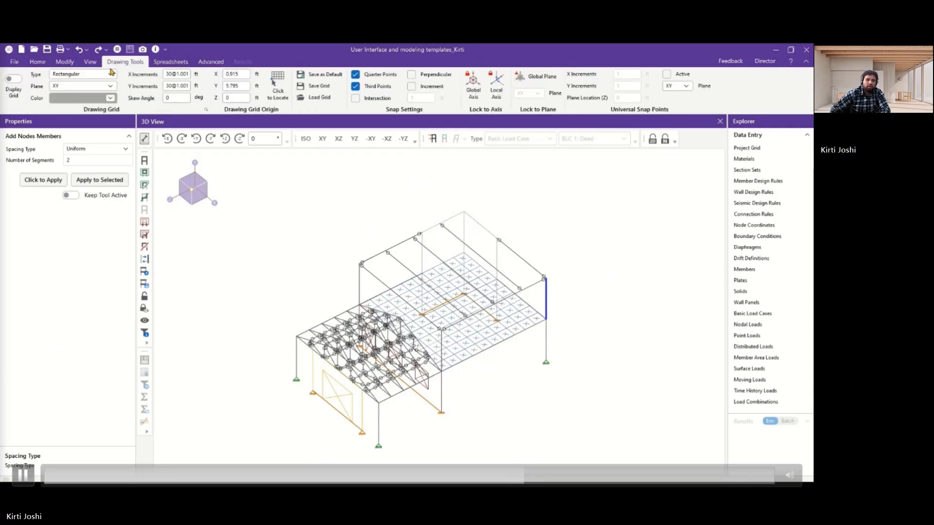
pyautogui.click(15, 80)
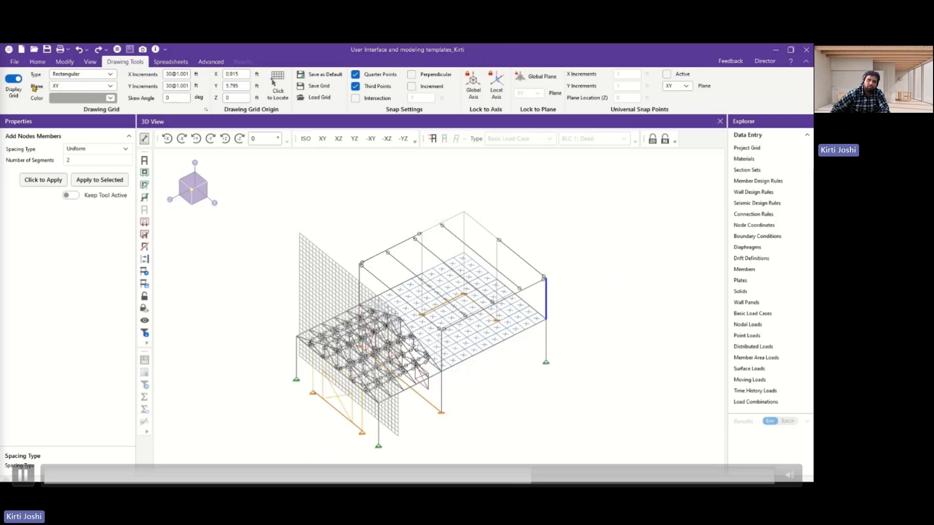
# Hide the drawing grid, and open and close the Section Sets data entry spreadsheet.
pyautogui.click(15, 80)
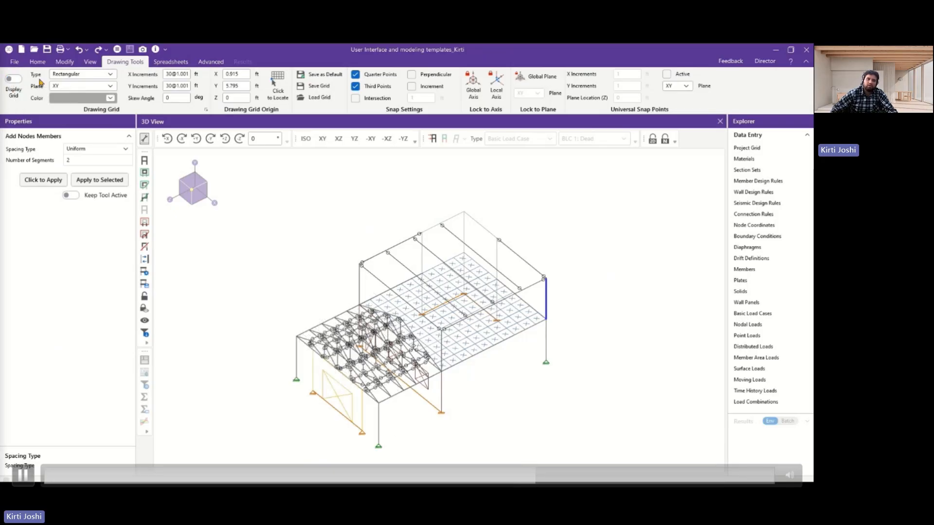
pyautogui.click(170, 61)
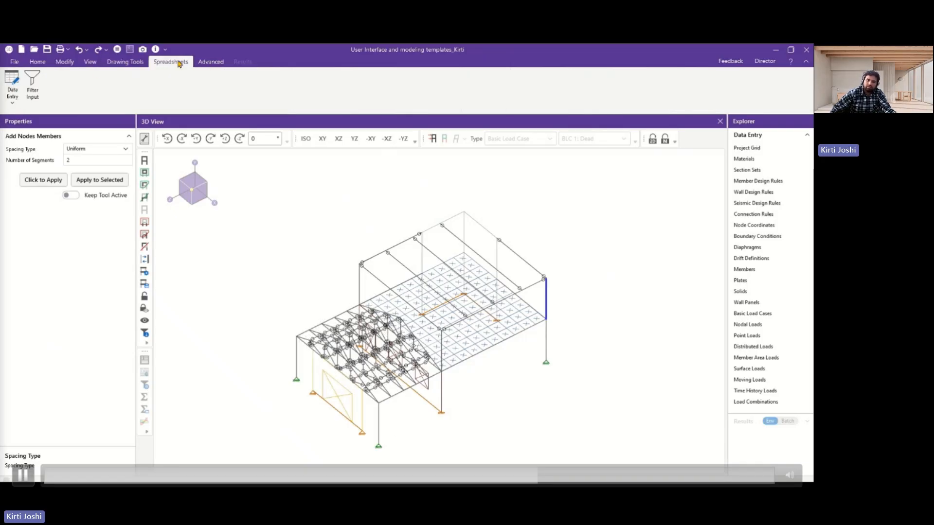
pyautogui.click(13, 92)
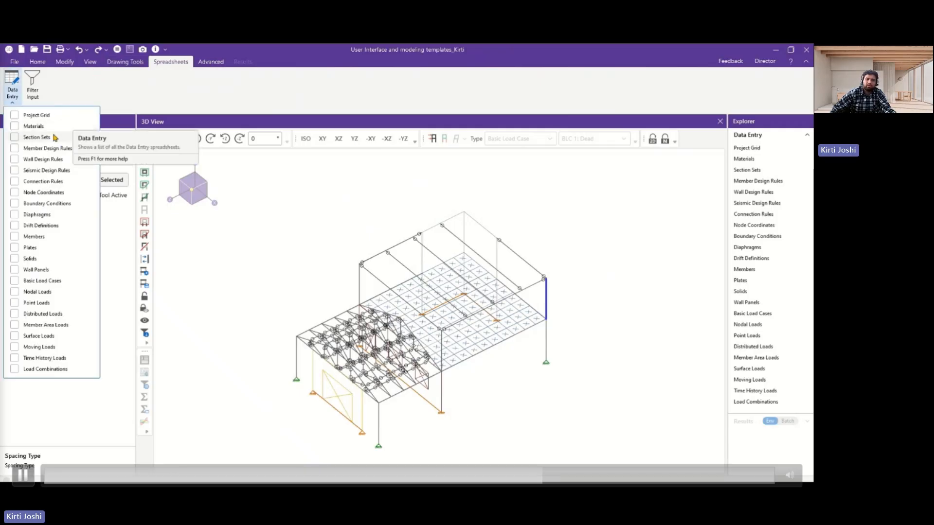
pyautogui.click(51, 137)
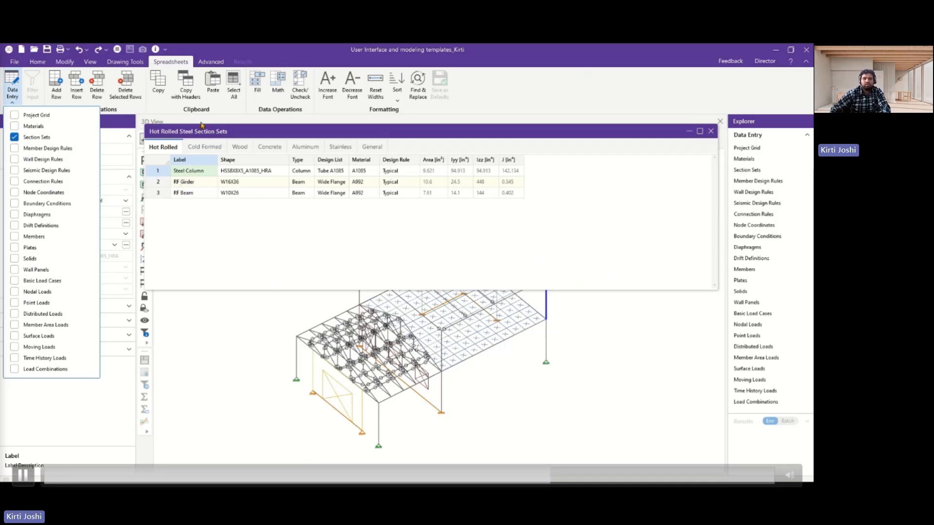
pyautogui.click(11, 139)
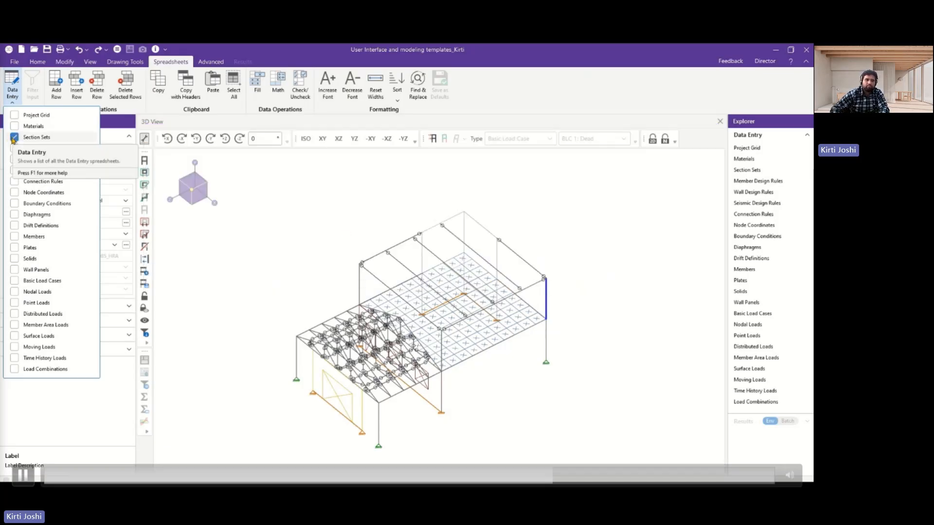
# View the Seismic Load Generator's parameters and close it without generating any loads.
pyautogui.click(211, 62)
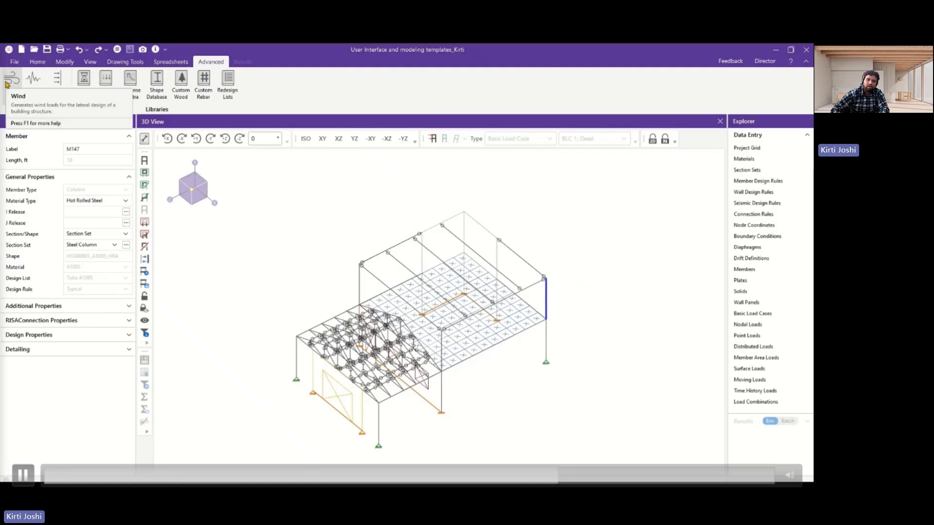
pyautogui.click(33, 81)
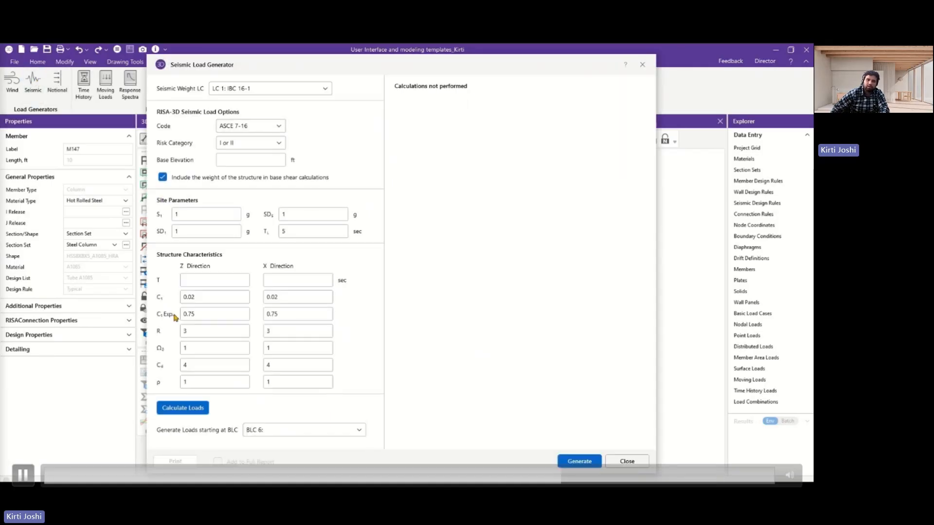
pyautogui.click(627, 461)
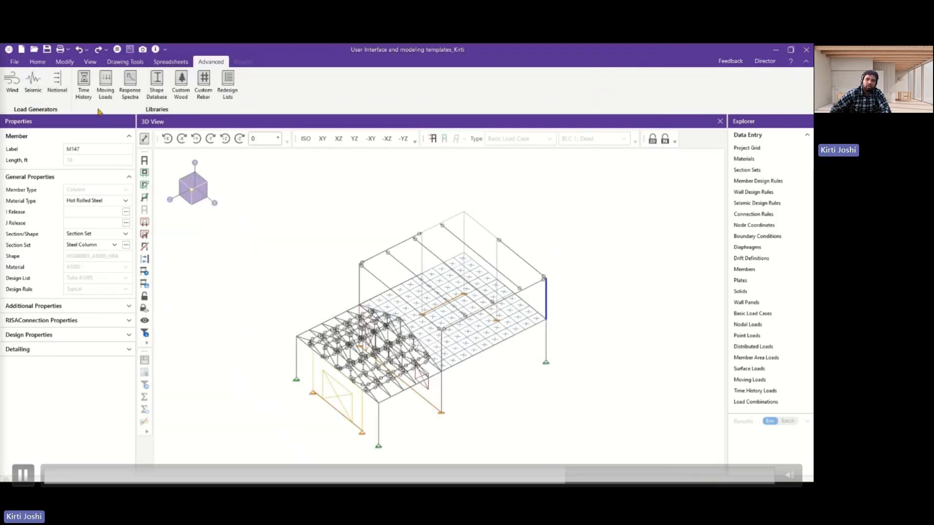
# In the Shape Database, display the hot rolled WF shapes of the Indian database and browse the shape names.
pyautogui.click(155, 81)
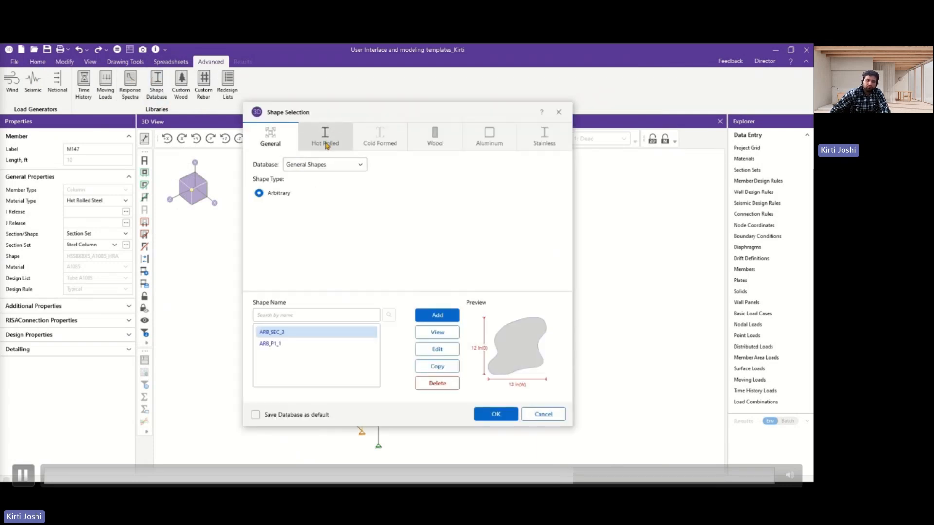
pyautogui.click(319, 166)
pyautogui.click(319, 166)
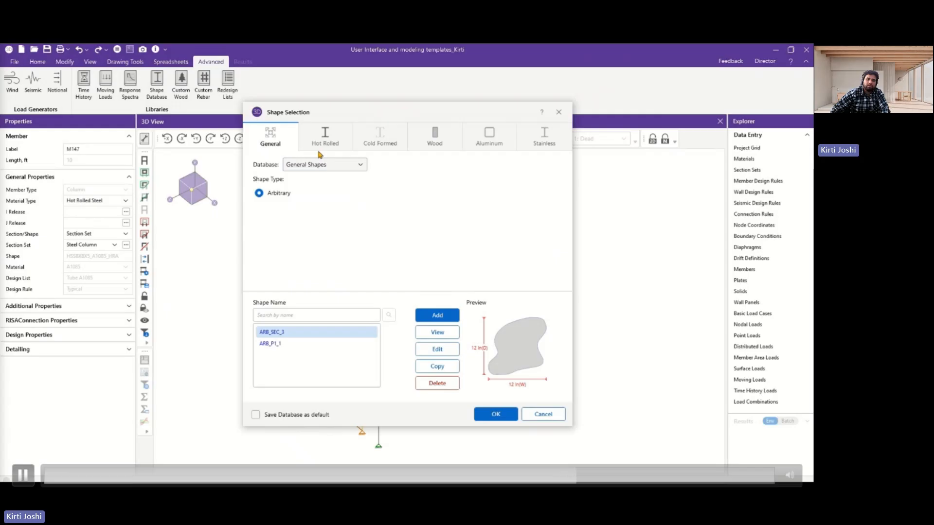
pyautogui.click(325, 136)
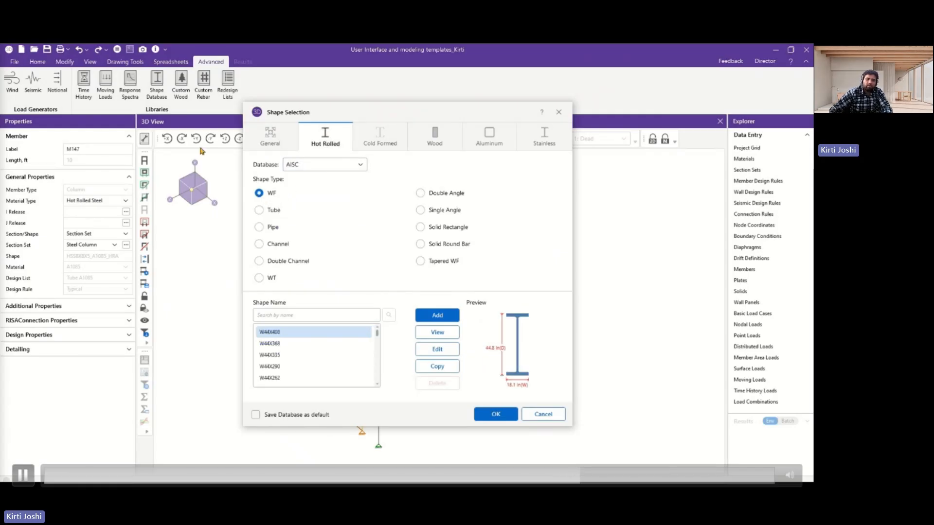
pyautogui.click(292, 166)
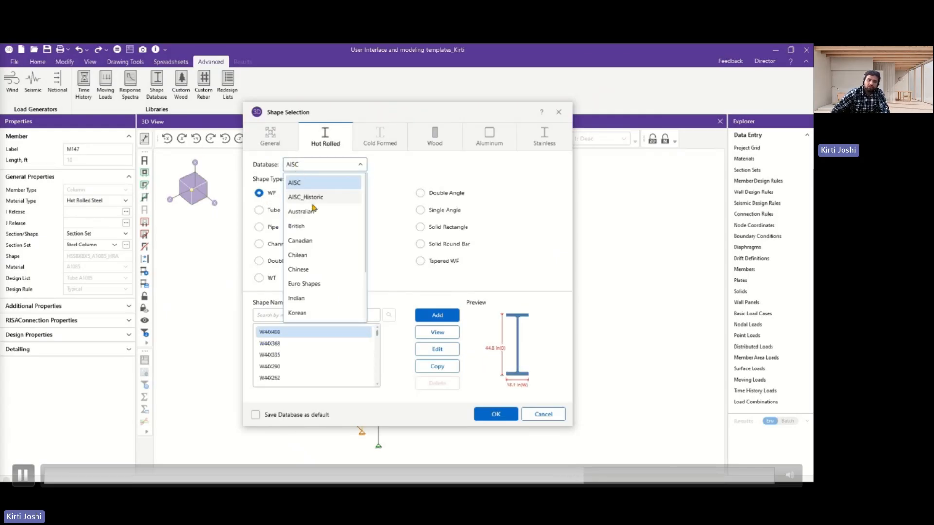
pyautogui.scroll(-2, 313, 208)
pyautogui.click(297, 226)
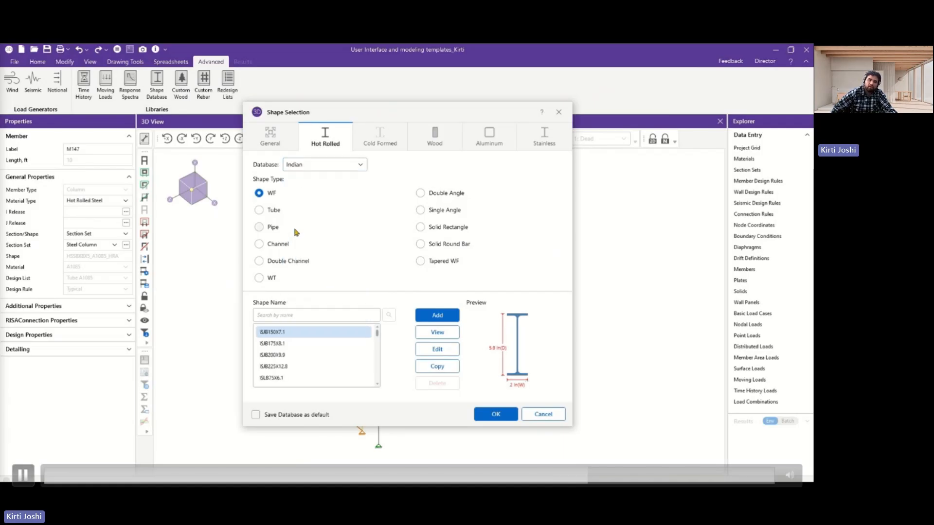
pyautogui.scroll(-8, 316, 345)
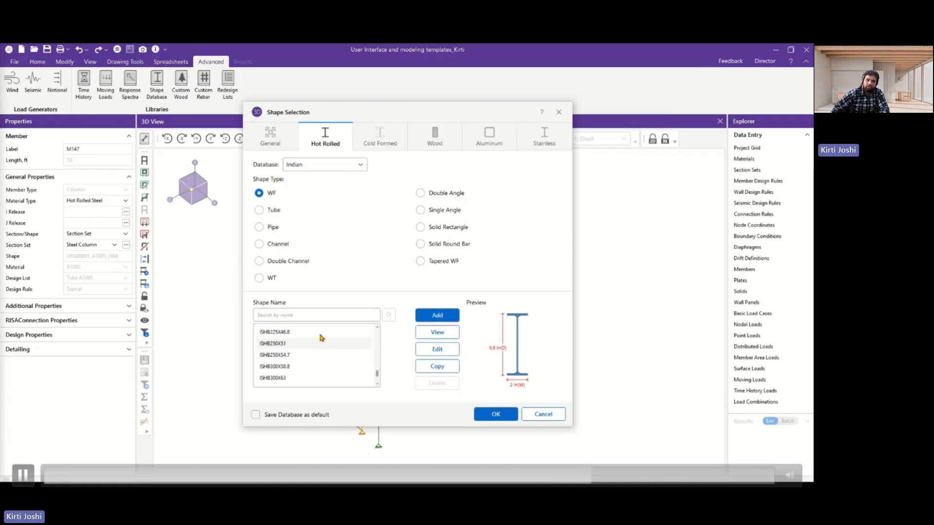
# View the Cold Formed databases and the Wood shapes, and leave the shape selection without choosing one.
pyautogui.click(381, 141)
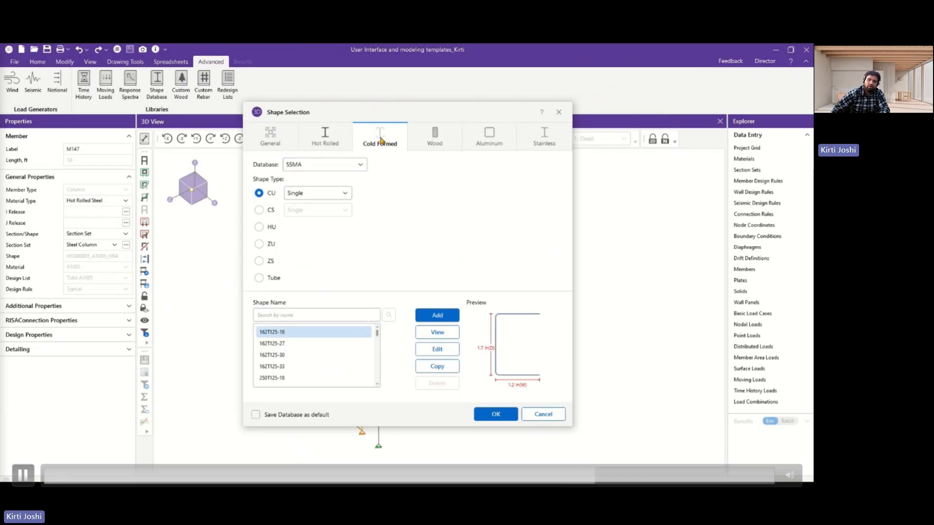
pyautogui.click(320, 168)
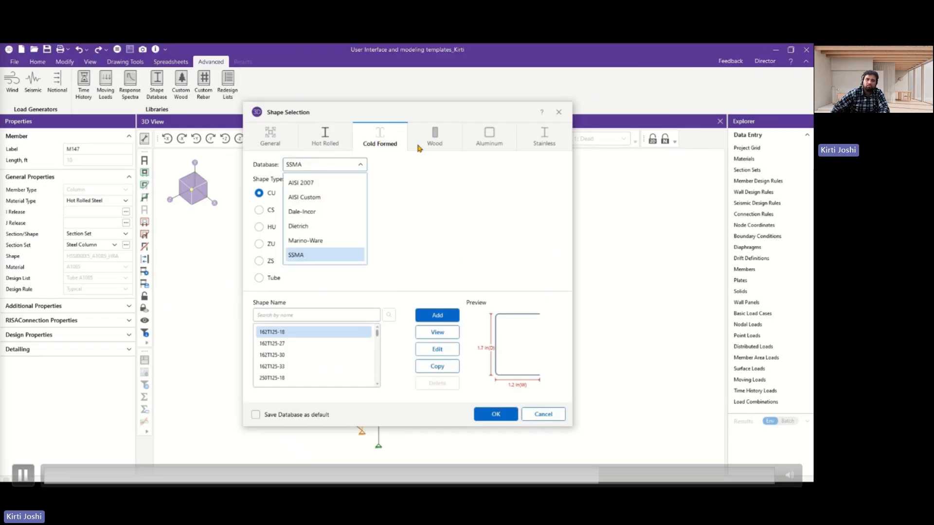
pyautogui.click(432, 138)
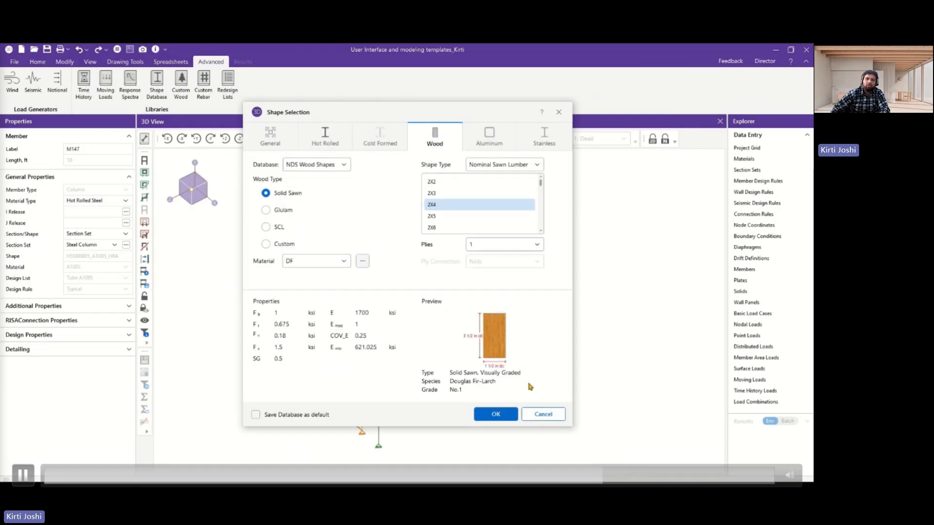
pyautogui.click(543, 414)
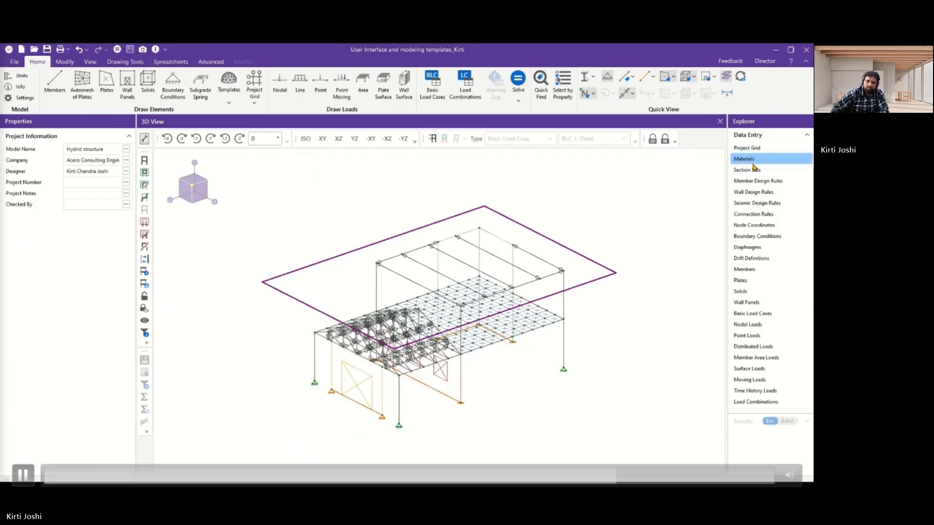
# Open the Materials spreadsheet docked beside the 3D view, and open and reposition the Section Sets spreadsheet.
pyautogui.click(752, 162)
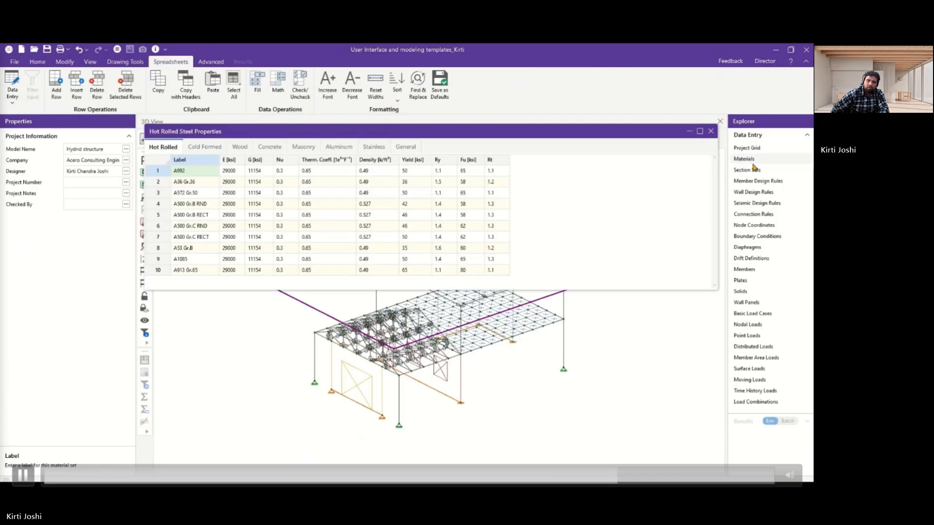
pyautogui.moveTo(396, 132); pyautogui.dragTo(577, 245)
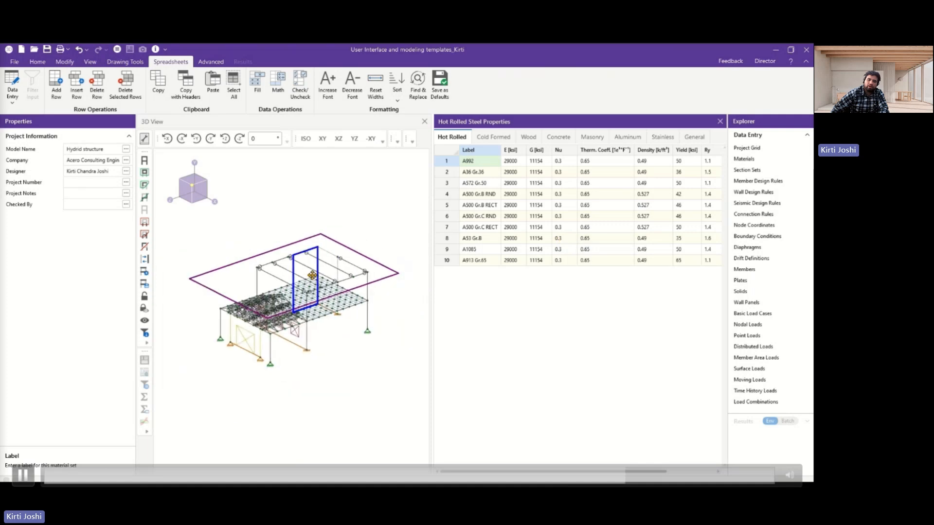
pyautogui.click(756, 175)
pyautogui.moveTo(391, 137); pyautogui.dragTo(579, 300)
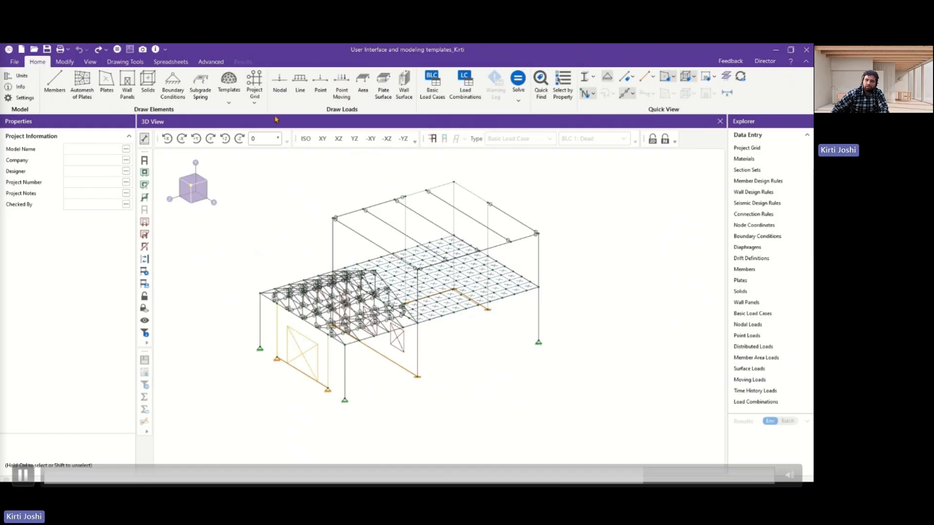
# Turn on the load display with magnitudes for basic load case 1: Dead.
pyautogui.click(91, 62)
pyautogui.click(93, 81)
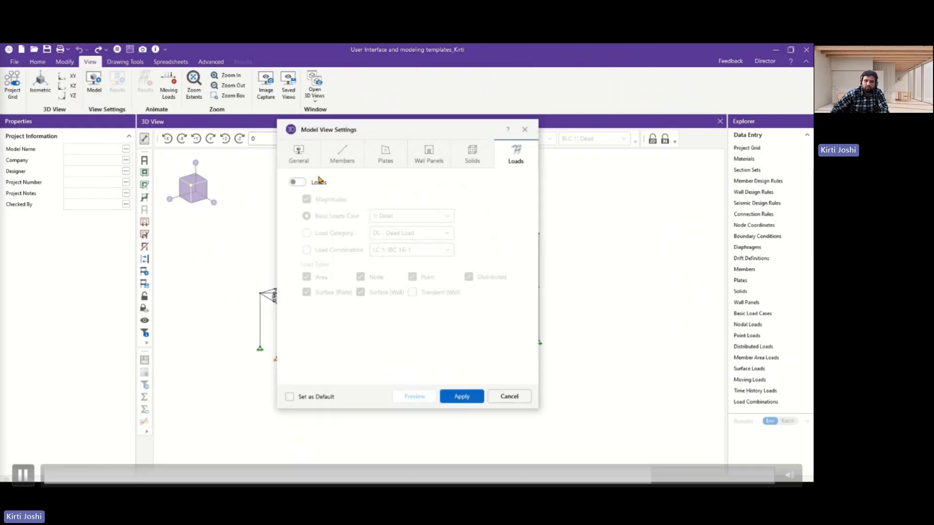
pyautogui.click(318, 181)
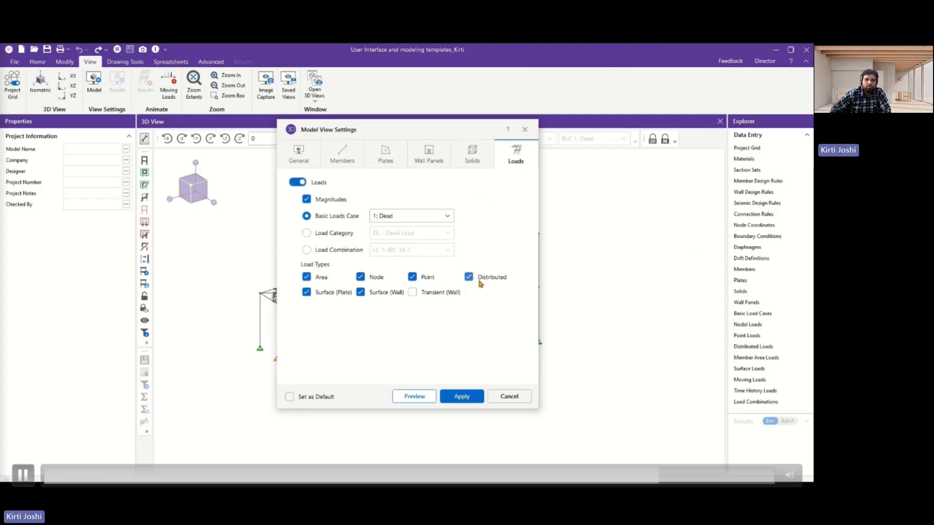
pyautogui.click(460, 396)
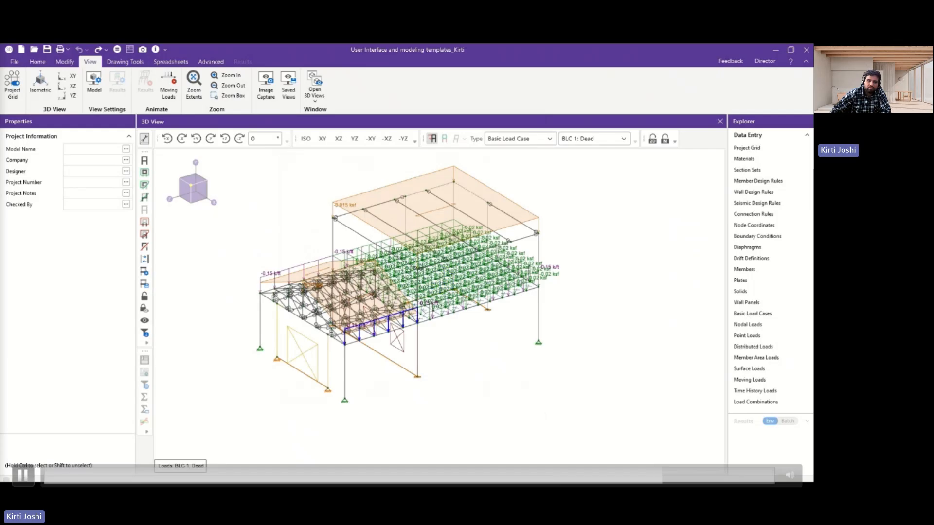
# Change the displayed basic load case to 2: Live.
pyautogui.click(94, 82)
pyautogui.click(395, 216)
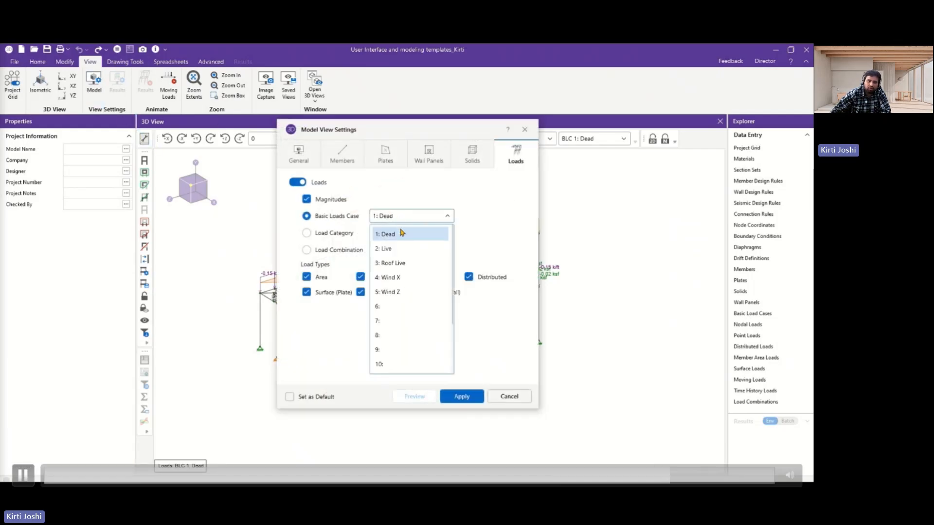
pyautogui.click(386, 248)
pyautogui.click(465, 397)
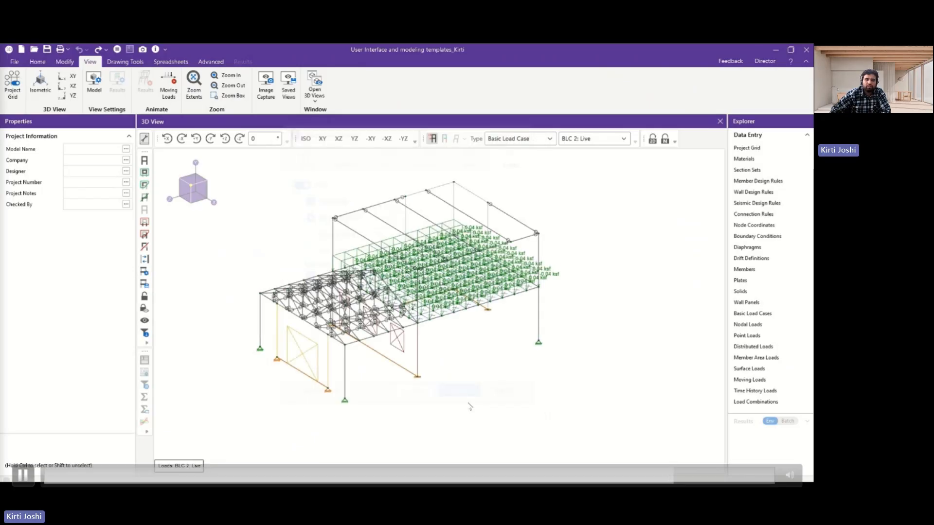
# Change the displayed basic load case to 5: Wind Z.
pyautogui.click(94, 83)
pyautogui.click(428, 216)
pyautogui.click(396, 292)
pyautogui.click(462, 397)
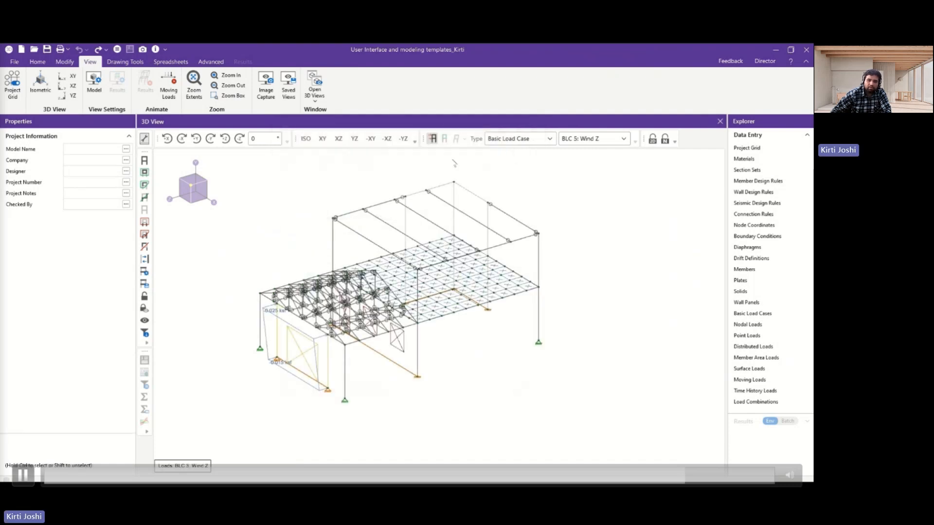
# View the load display types and the load cases offered for the 3D view.
pyautogui.click(515, 138)
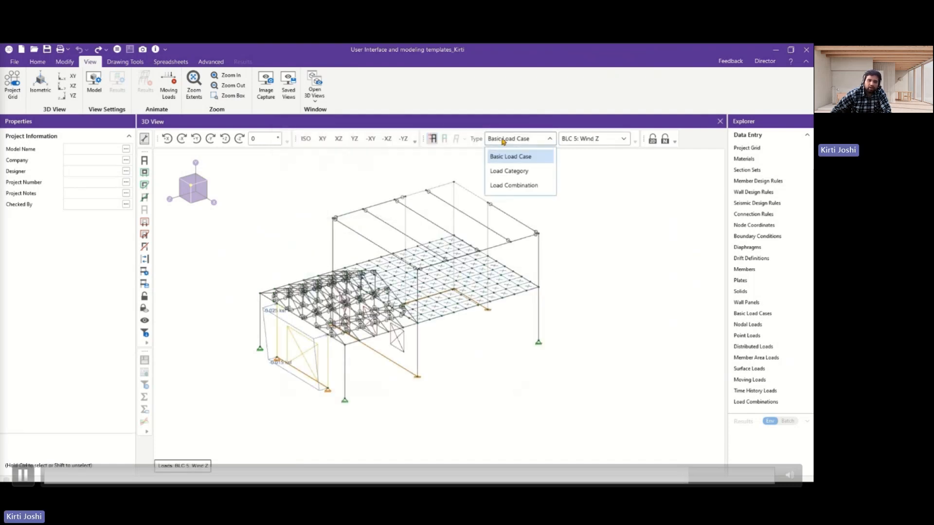
pyautogui.click(578, 139)
pyautogui.click(669, 283)
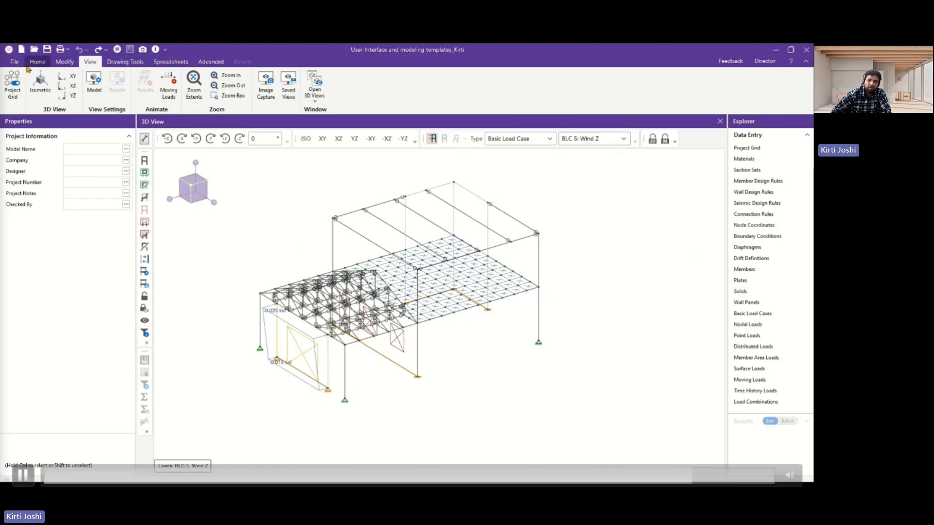
# Switch the model display from wireframe to full rendering.
pyautogui.click(36, 64)
pyautogui.click(587, 81)
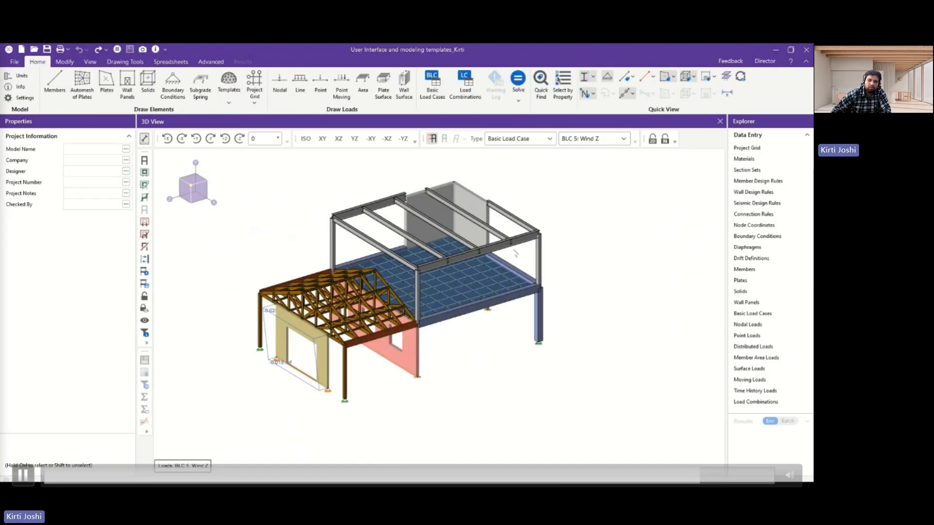
pyautogui.click(65, 63)
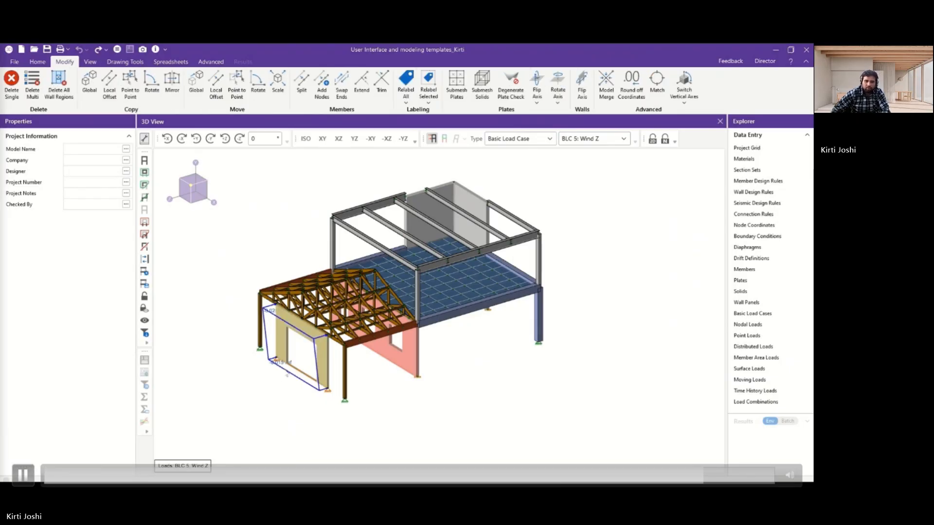
# Select the Wind Z load on the front wall panel and examine its Direction, Load Height and Inactive options.
pyautogui.click(286, 373)
pyautogui.click(91, 159)
pyautogui.click(90, 159)
pyautogui.click(91, 159)
pyautogui.scroll(-1, 95, 242)
pyautogui.click(237, 240)
pyautogui.click(106, 215)
pyautogui.click(106, 215)
pyautogui.click(110, 227)
pyautogui.click(110, 227)
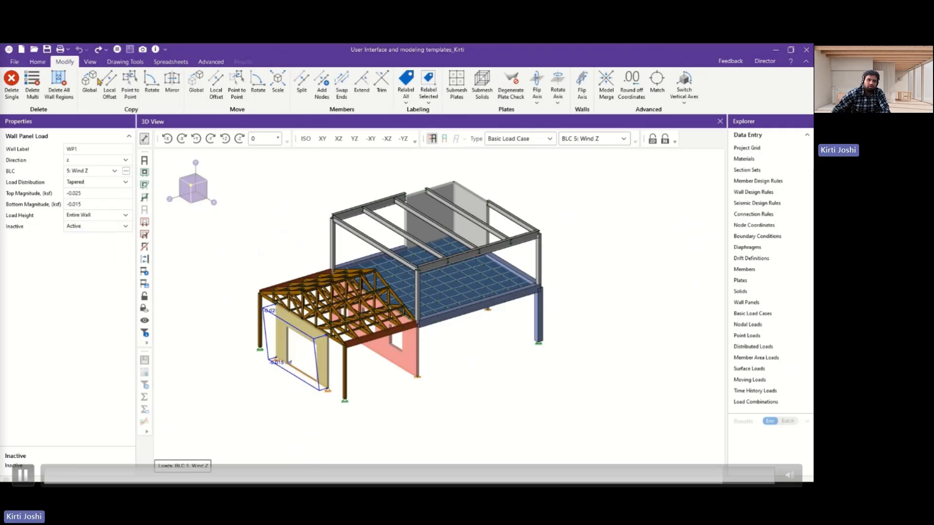
# Display the loads of basic load case 1: Dead on the rendered model and inspect them at the roof trusses.
pyautogui.click(90, 62)
pyautogui.click(94, 84)
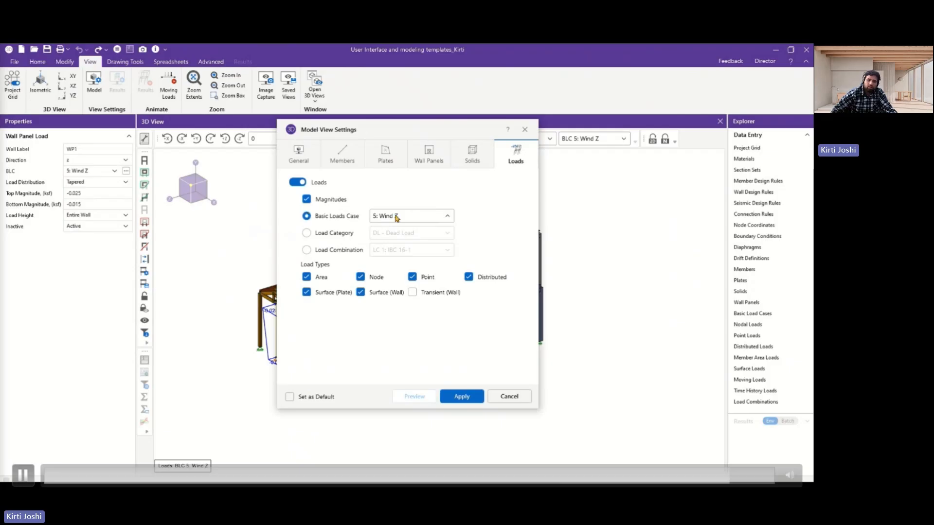
pyautogui.click(396, 216)
pyautogui.click(387, 235)
pyautogui.click(460, 396)
pyautogui.scroll(5, 438, 292)
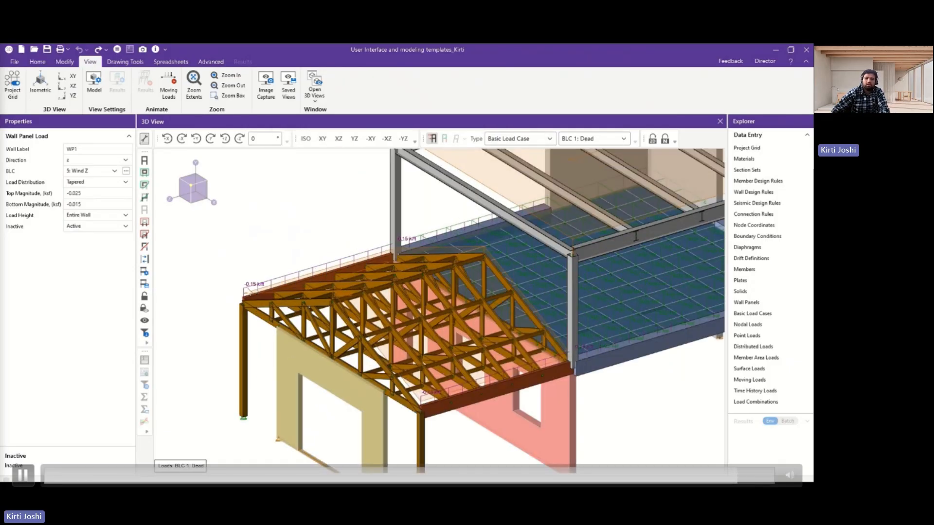
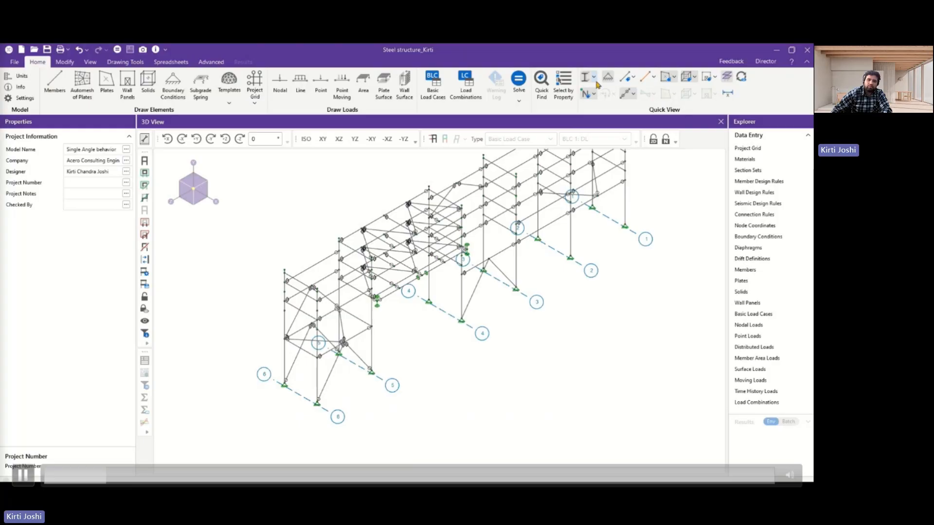
# Switch the steel structure's member display from wireframe to full rendering.
pyautogui.click(593, 77)
pyautogui.click(614, 105)
pyautogui.click(593, 77)
pyautogui.click(598, 121)
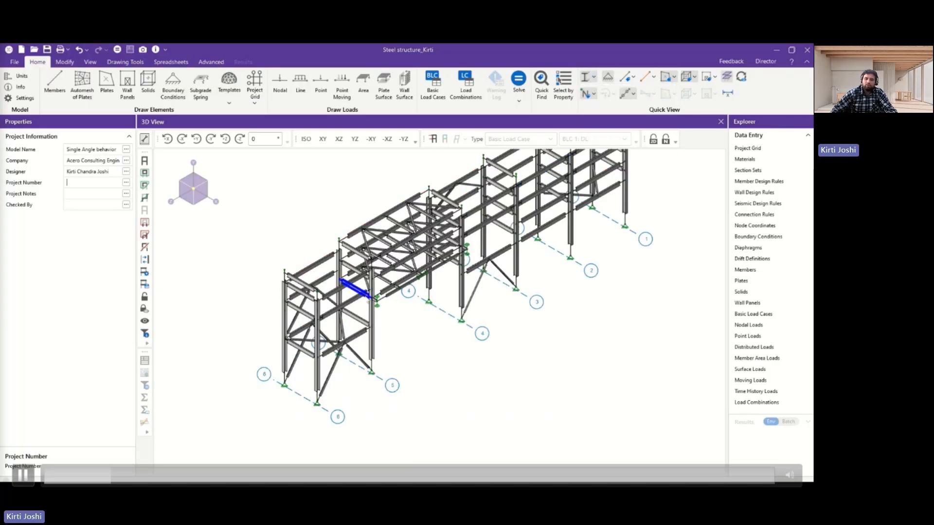
# Examine the rendered steel frame's columns, beams and braces up close and as a whole.
pyautogui.scroll(-2, 472, 339)
pyautogui.moveTo(500, 338); pyautogui.dragTo(504, 371, button='middle')
pyautogui.scroll(3, 424, 364)
pyautogui.scroll(3, 409, 381)
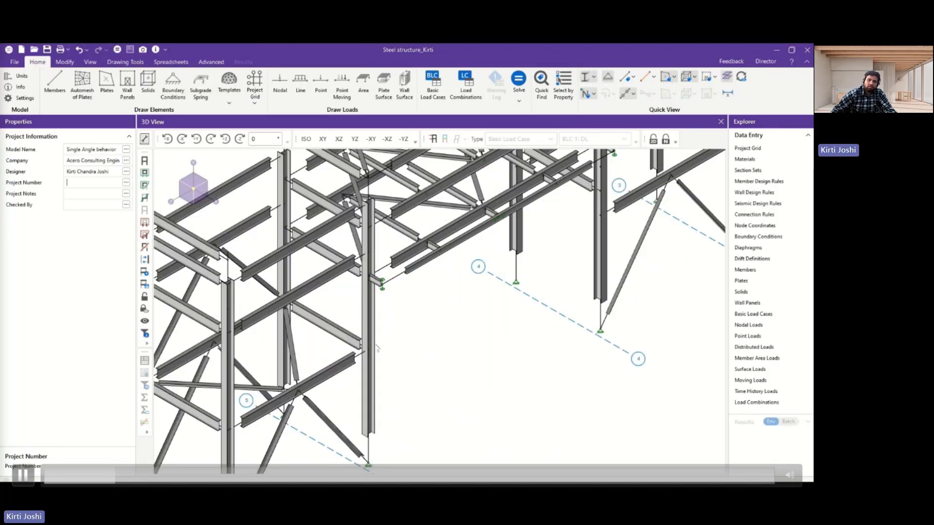
pyautogui.scroll(-1, 372, 401)
pyautogui.moveTo(373, 401); pyautogui.dragTo(374, 362, button='middle')
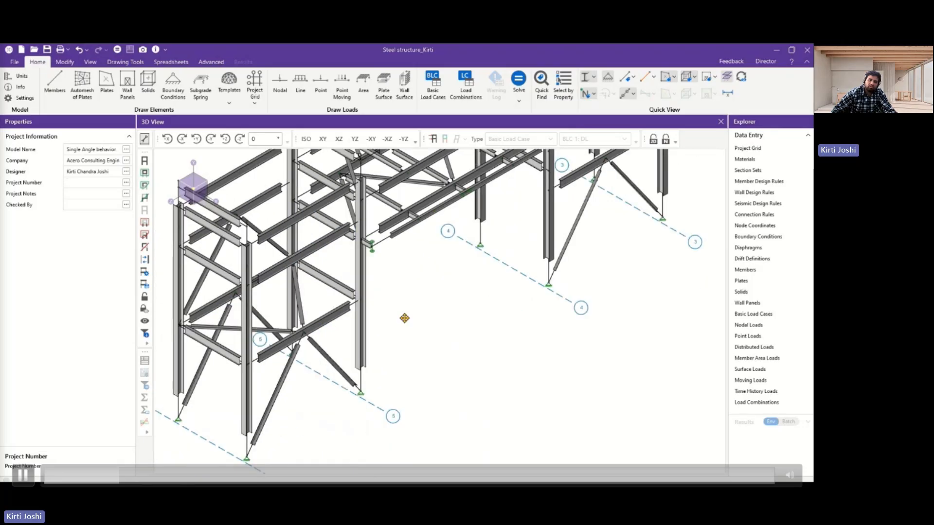
pyautogui.scroll(5, 298, 373)
pyautogui.scroll(-6, 290, 320)
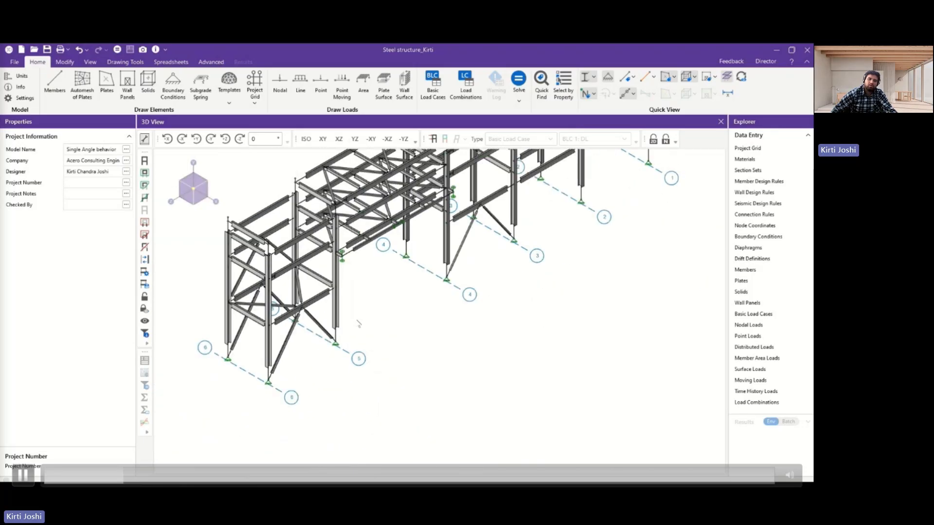
pyautogui.moveTo(504, 357)
pyautogui.keyDown('shift'); pyautogui.mouseDown(button='middle')
pyautogui.moveTo(483, 355)
pyautogui.moveTo(503, 356)
pyautogui.mouseUp(button='middle'); pyautogui.keyUp('shift')
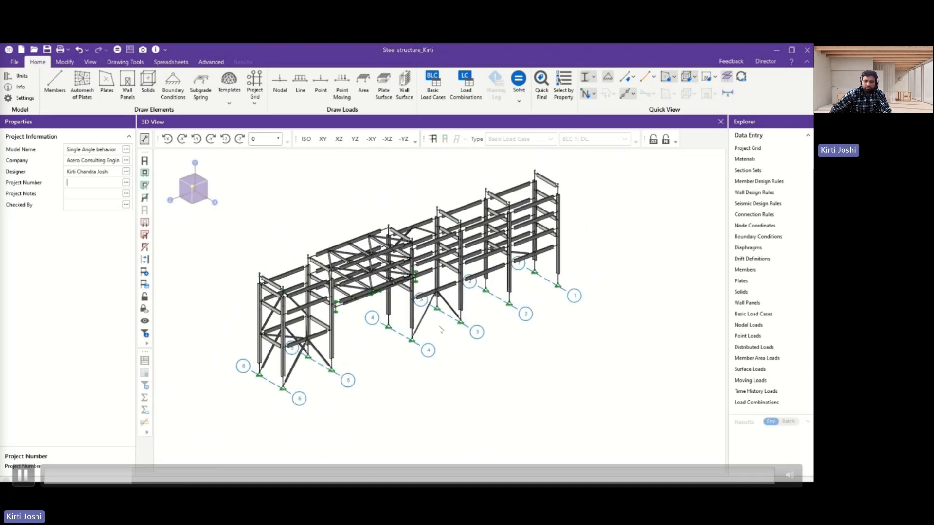
pyautogui.scroll(2, 441, 330)
pyautogui.scroll(-2, 487, 327)
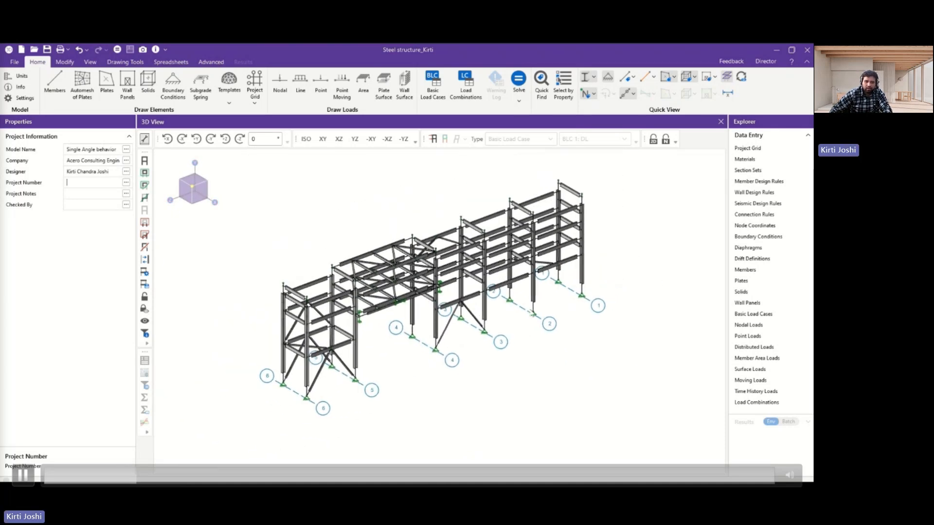
# Display the members in wireframe colored by section set and inspect the coloring across the frame.
pyautogui.click(634, 78)
pyautogui.click(613, 105)
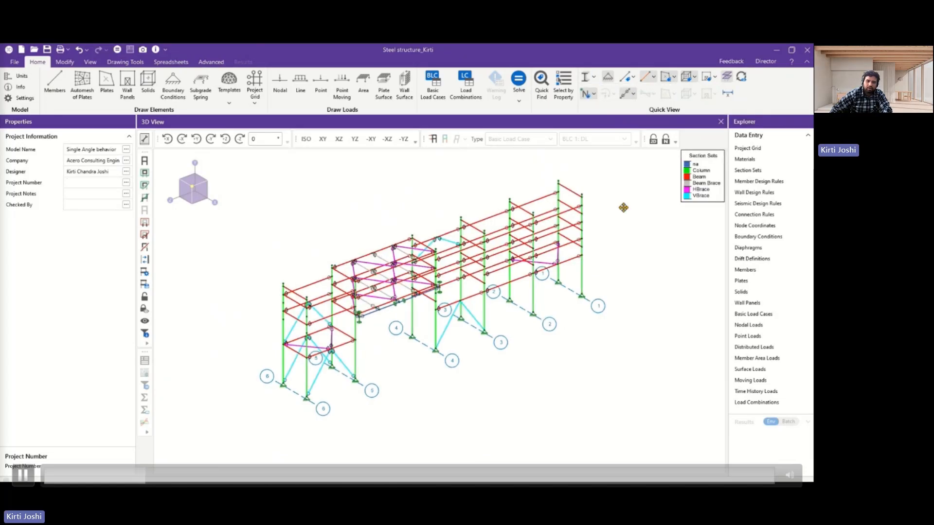
pyautogui.scroll(1, 639, 203)
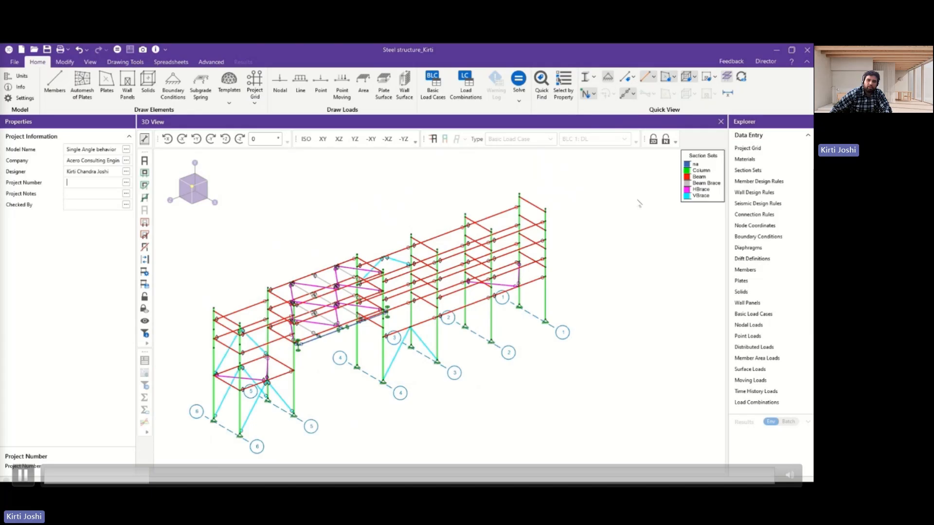
pyautogui.scroll(-1, 638, 203)
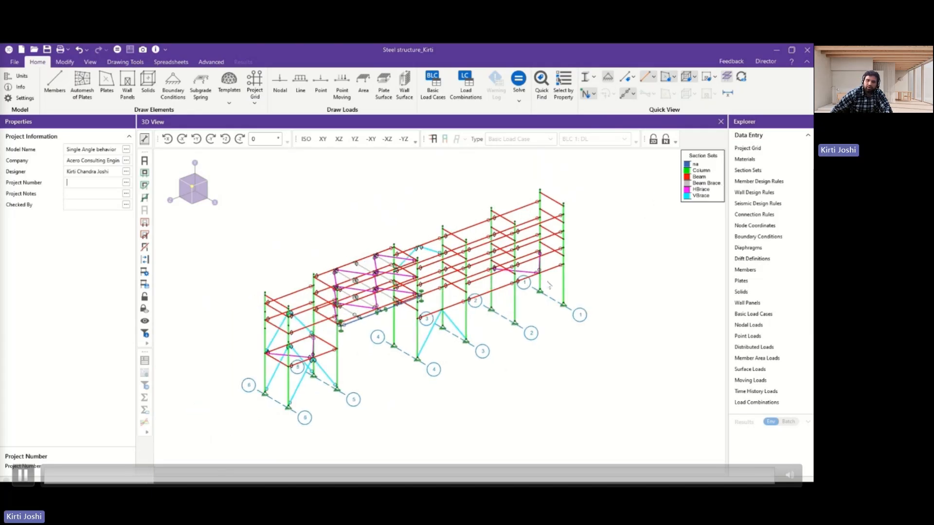
# Turn off the section set coloring and restore the plain wireframe display.
pyautogui.click(635, 78)
pyautogui.click(593, 77)
pyautogui.click(603, 92)
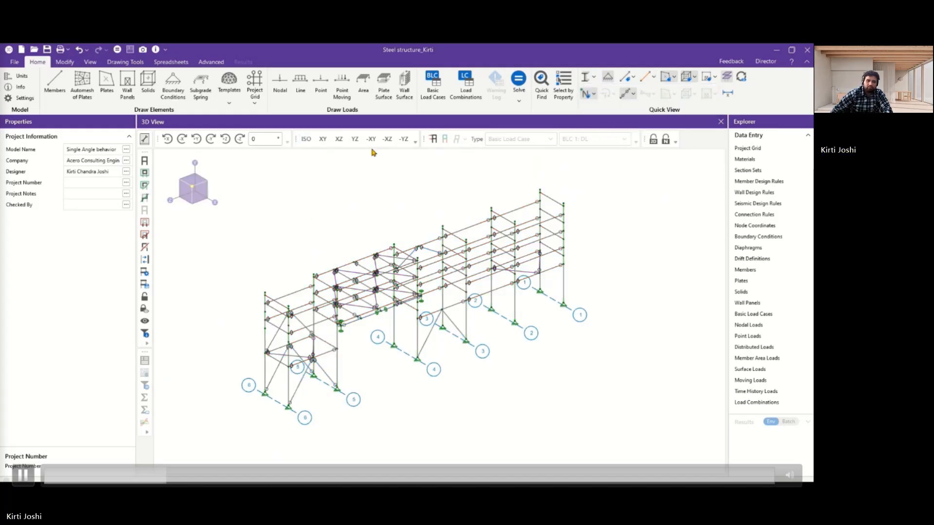
# Switch the model to the YZ elevation and review the Hot Rolled Steel Section Sets spreadsheet.
pyautogui.click(355, 140)
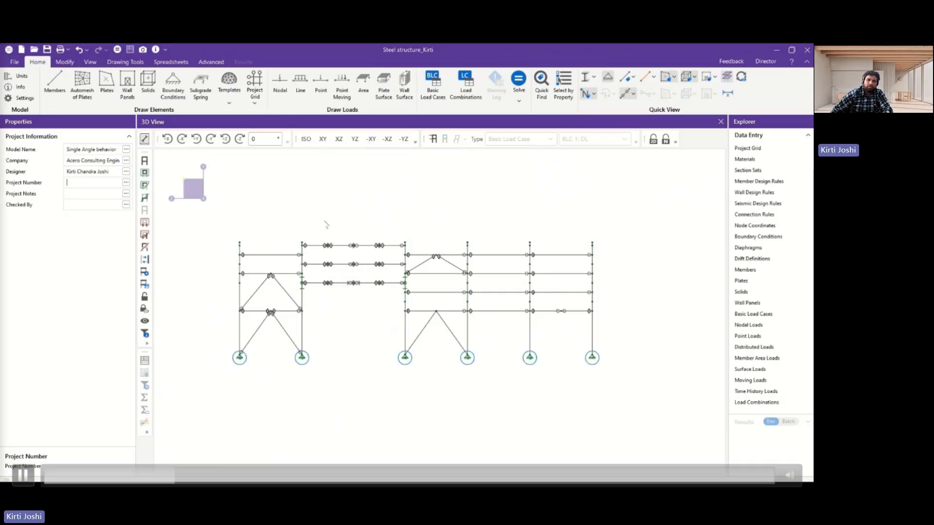
pyautogui.click(746, 172)
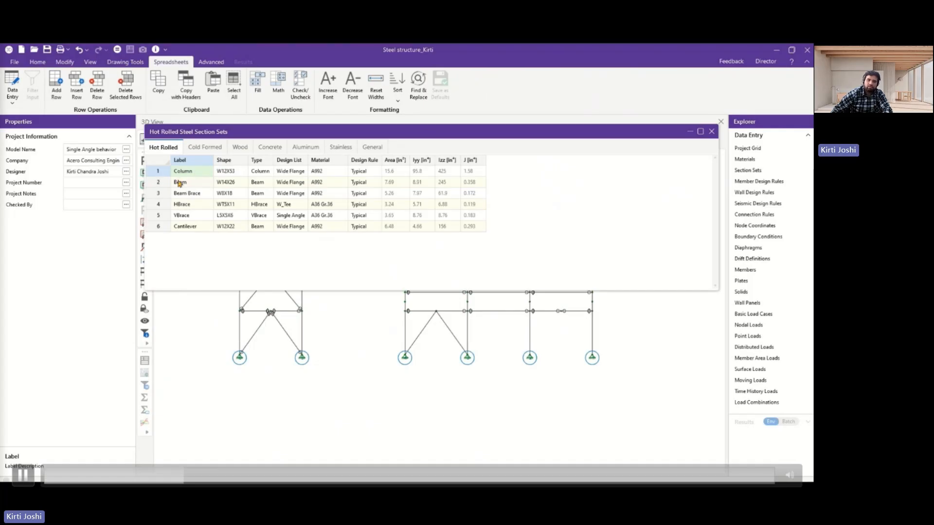
pyautogui.click(711, 132)
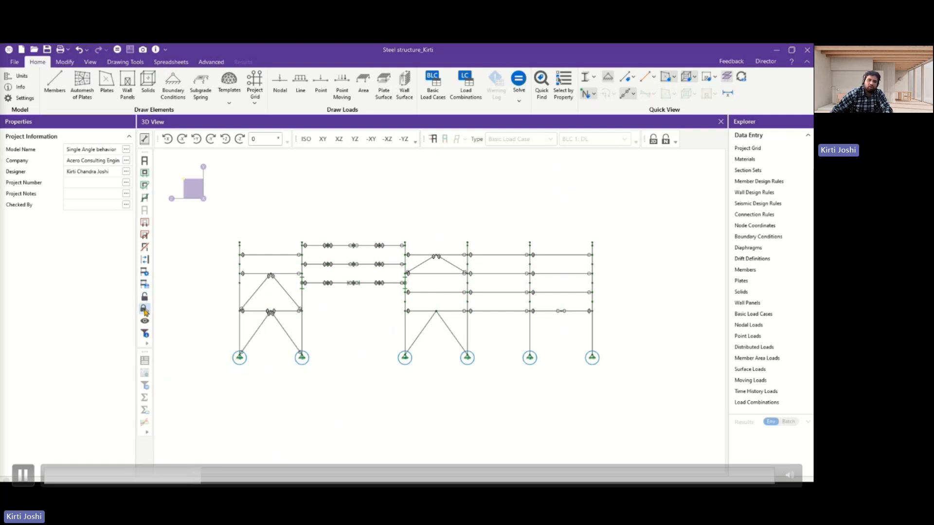
# Retrieve the saved selection state Single Angle and inspect the isolated frames in 3D.
pyautogui.click(146, 287)
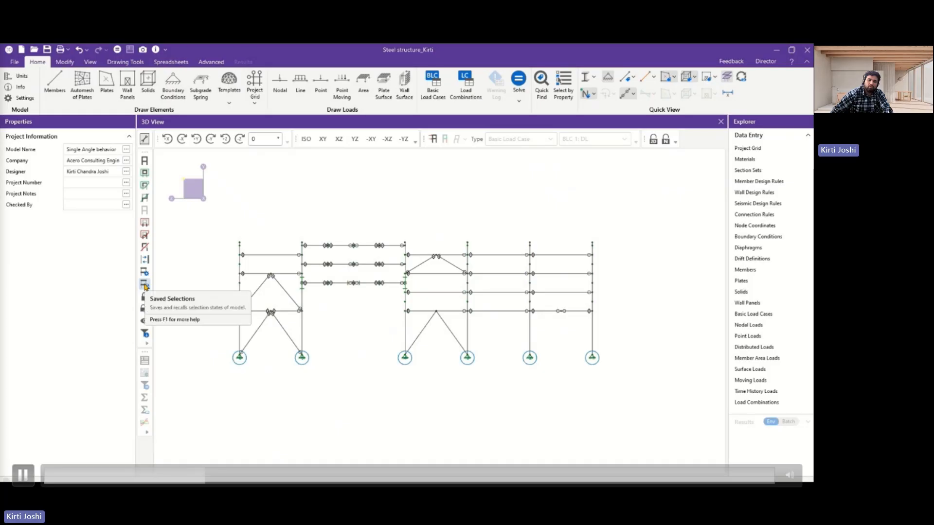
pyautogui.click(175, 299)
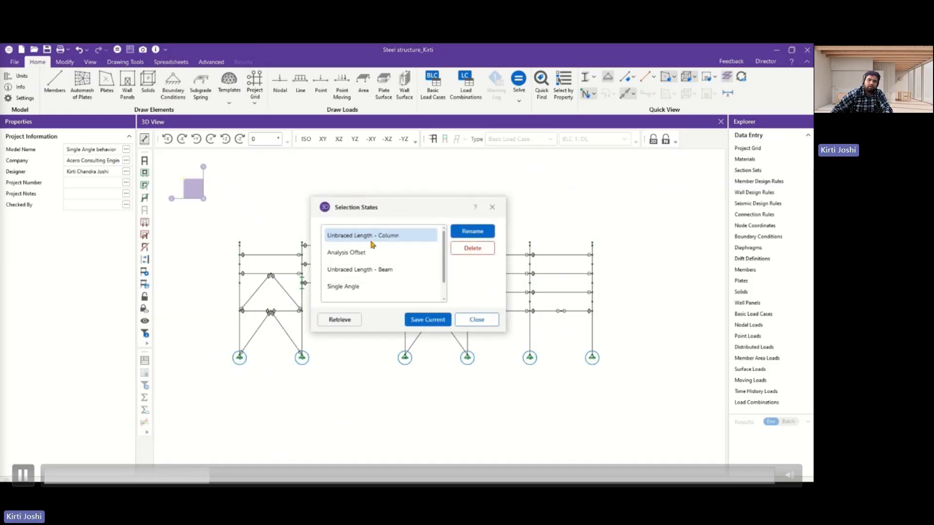
pyautogui.scroll(-1, 378, 242)
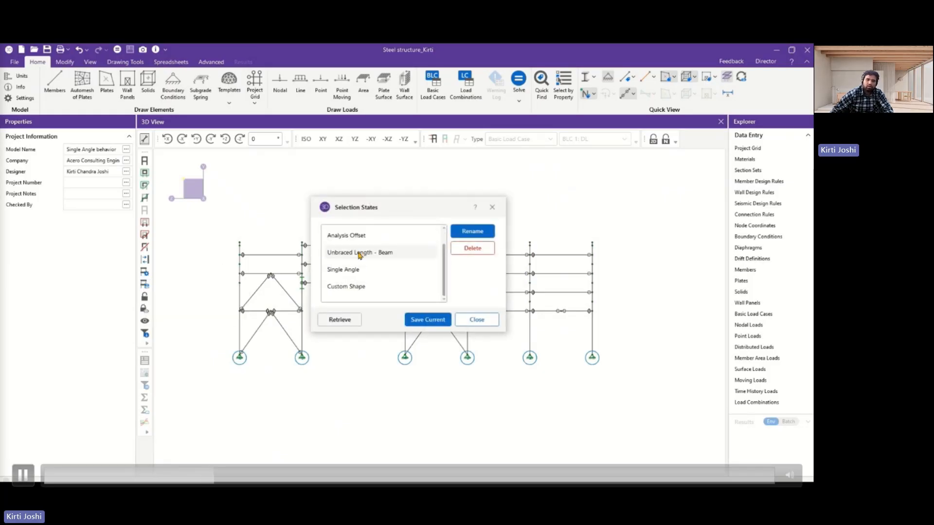
pyautogui.scroll(1, 362, 284)
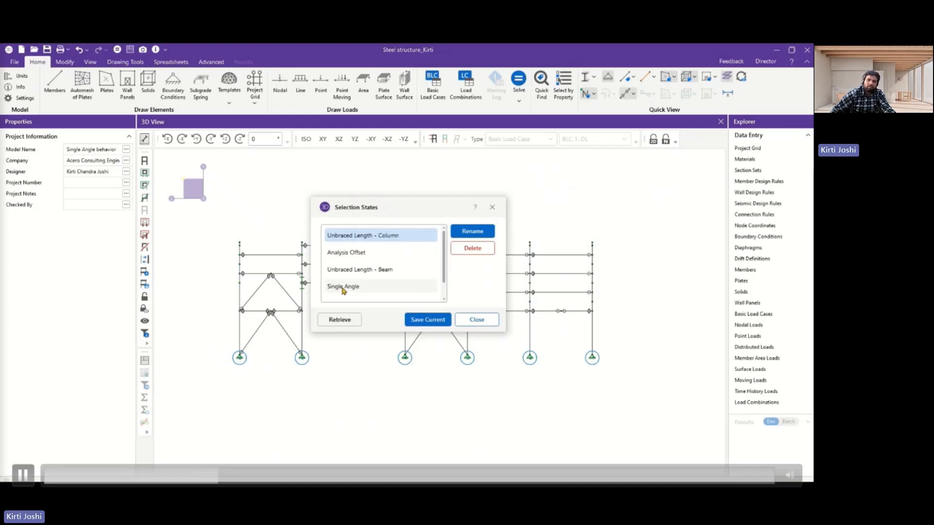
pyautogui.click(343, 288)
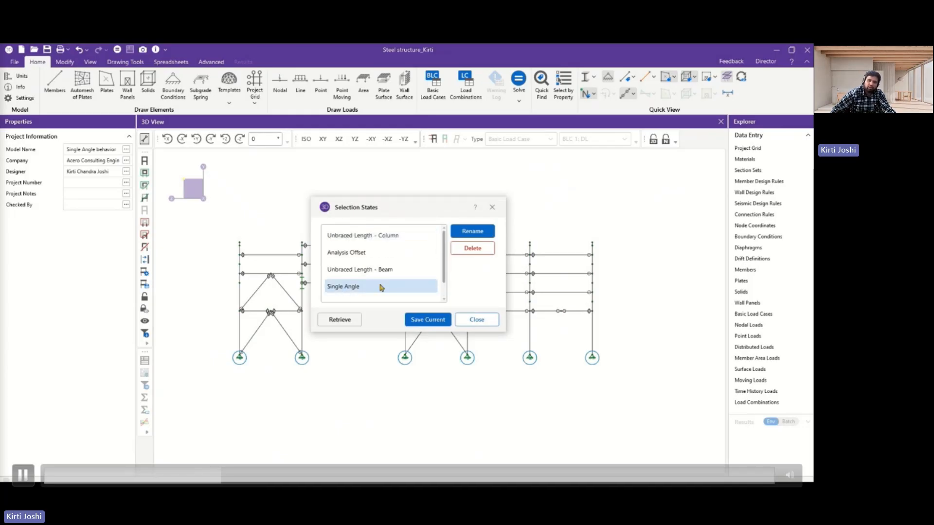
pyautogui.click(340, 321)
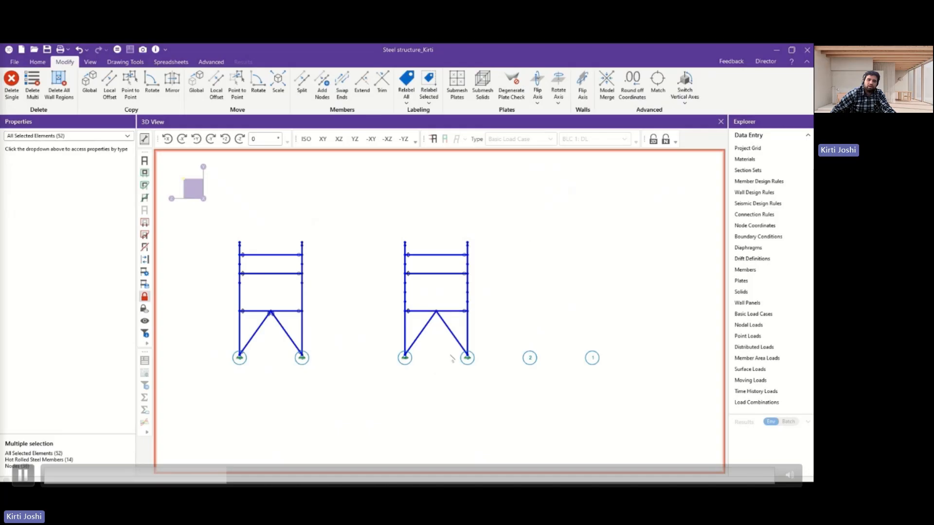
pyautogui.keyDown('shift'); pyautogui.moveTo(412, 386); pyautogui.dragTo(438, 401, button='middle'); pyautogui.keyUp('shift')
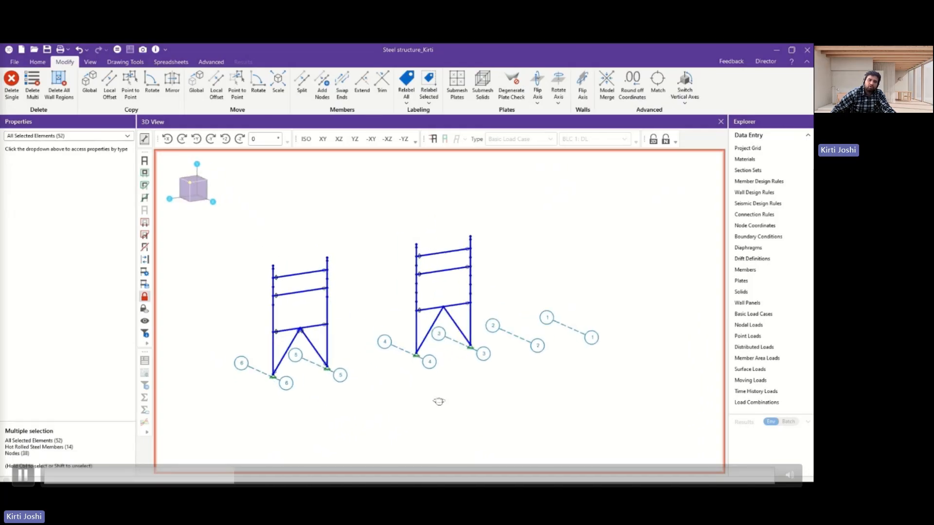
# Clear the selection and unlock it to display the whole structure again.
pyautogui.click(473, 391)
pyautogui.click(144, 296)
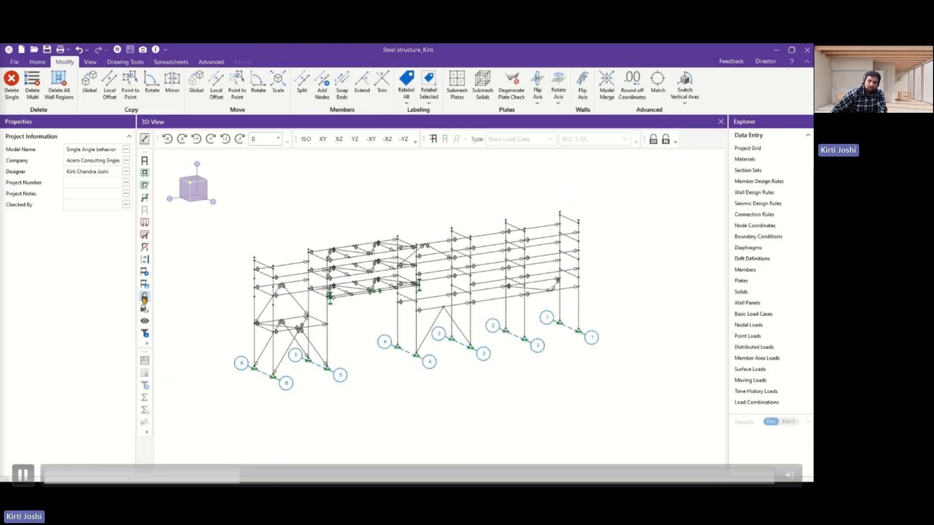
# Select the front column at grid line 1 with its base node and lock the view to that selection.
pyautogui.keyDown('shift'); pyautogui.moveTo(564, 359); pyautogui.dragTo(558, 361, button='middle'); pyautogui.keyUp('shift')
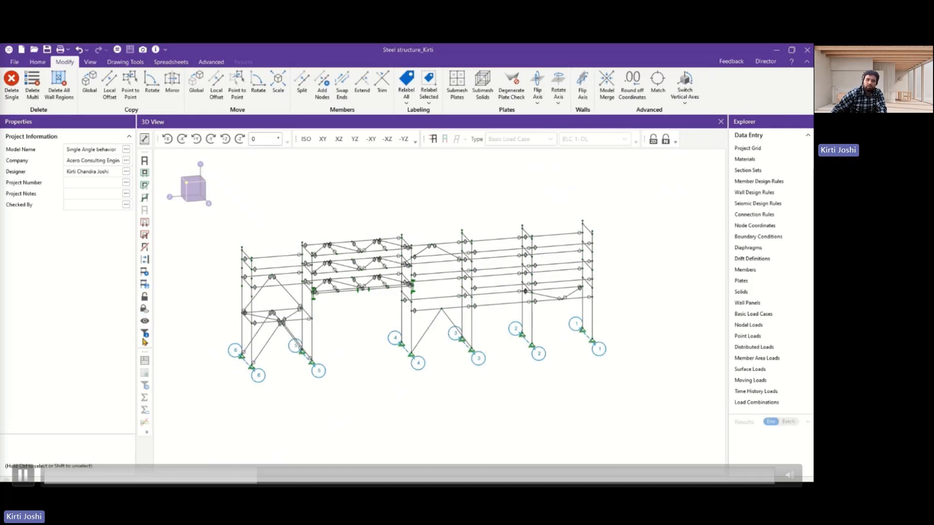
pyautogui.click(593, 316)
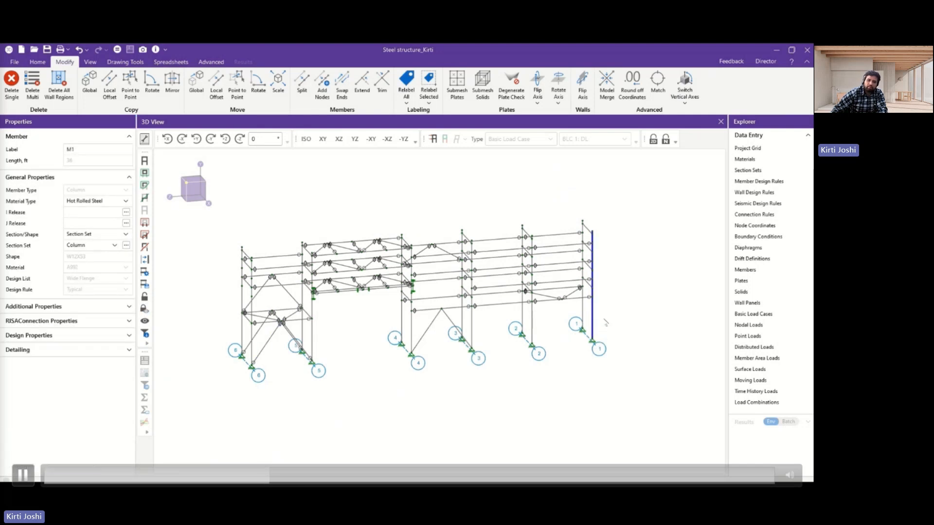
pyautogui.moveTo(603, 318); pyautogui.dragTo(587, 349)
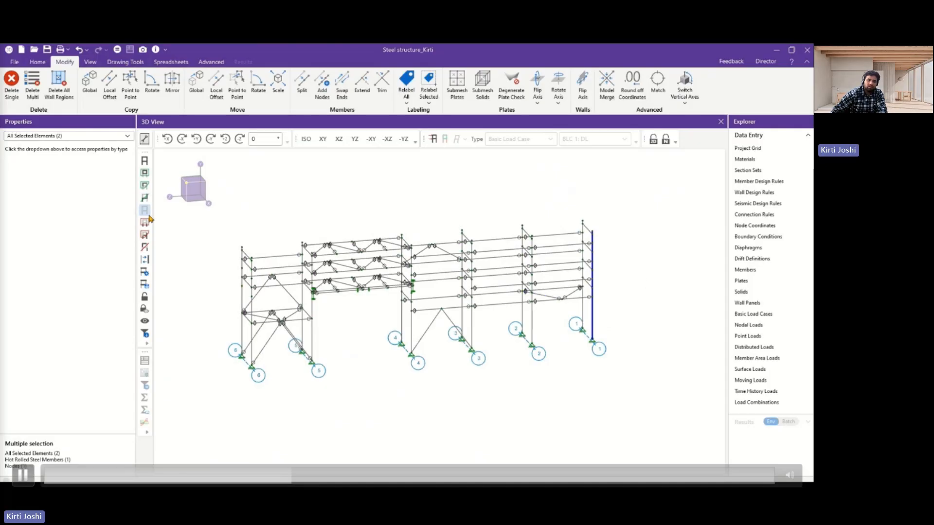
pyautogui.click(144, 296)
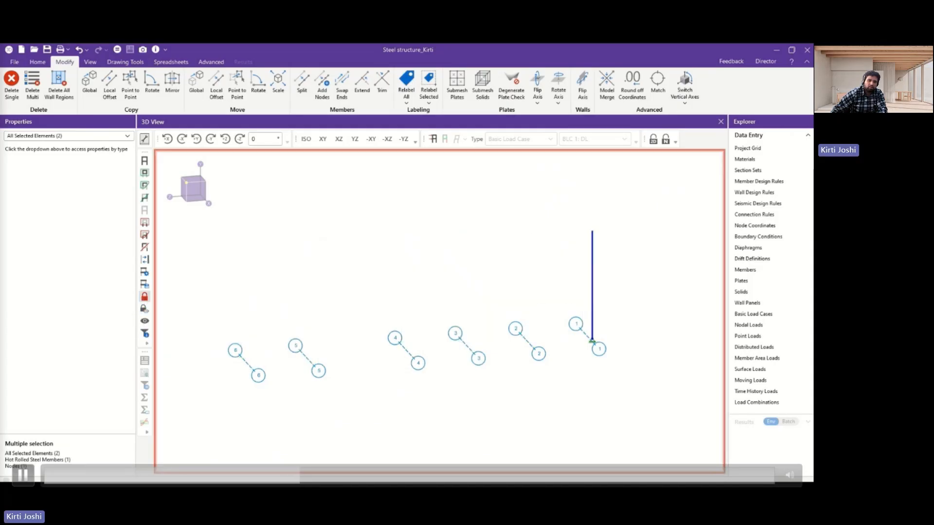
# Save the isolated column as a new selection state under the name Select State 6.
pyautogui.click(144, 284)
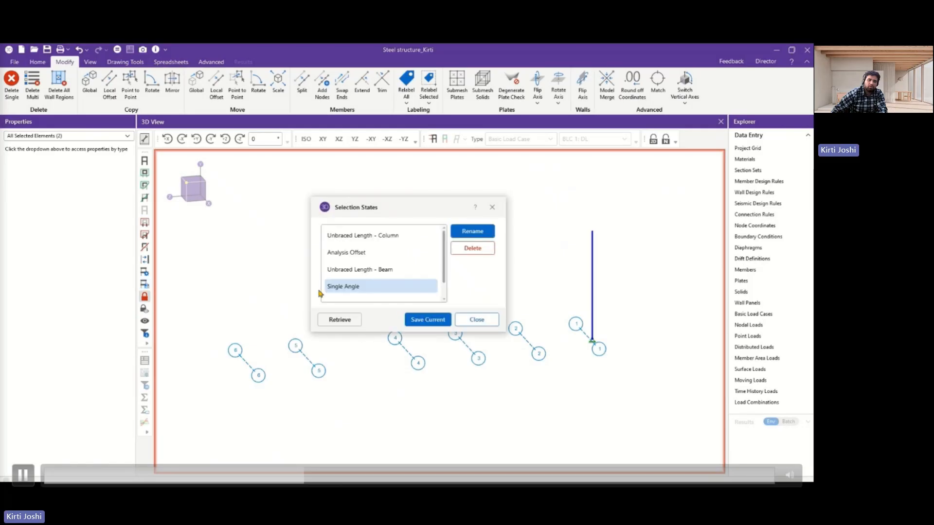
pyautogui.click(427, 320)
pyautogui.click(401, 257)
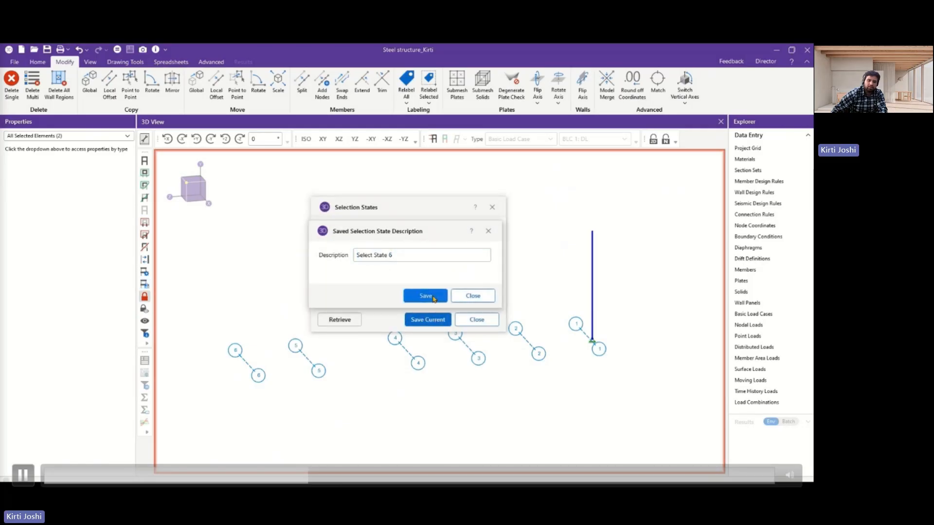
pyautogui.click(426, 296)
pyautogui.click(438, 321)
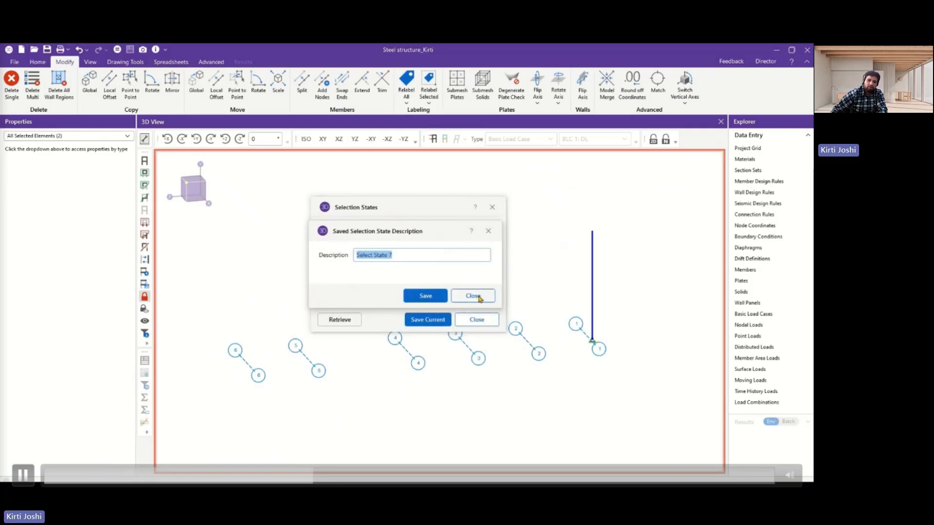
pyautogui.click(480, 297)
pyautogui.click(476, 319)
# Display the whole structure again and retrieve Select State 6 to isolate the column at grid line 1.
pyautogui.click(144, 306)
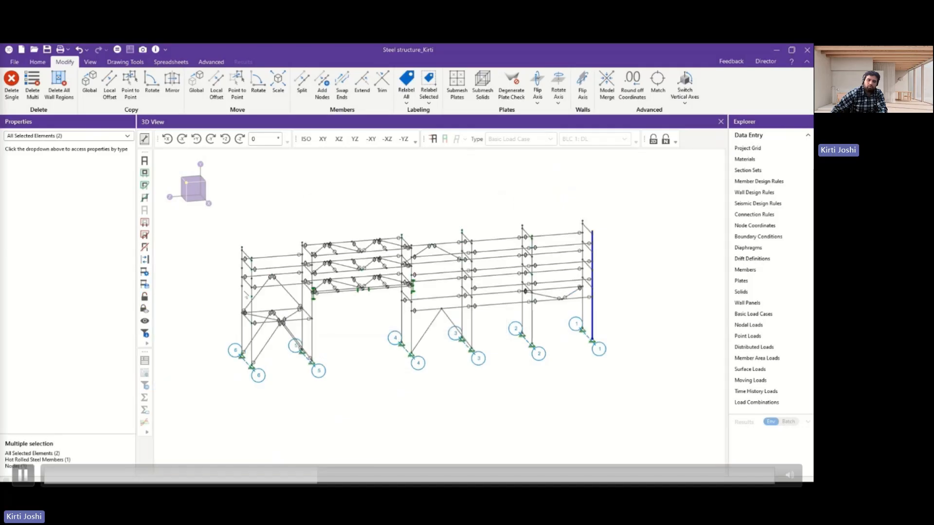
pyautogui.click(144, 284)
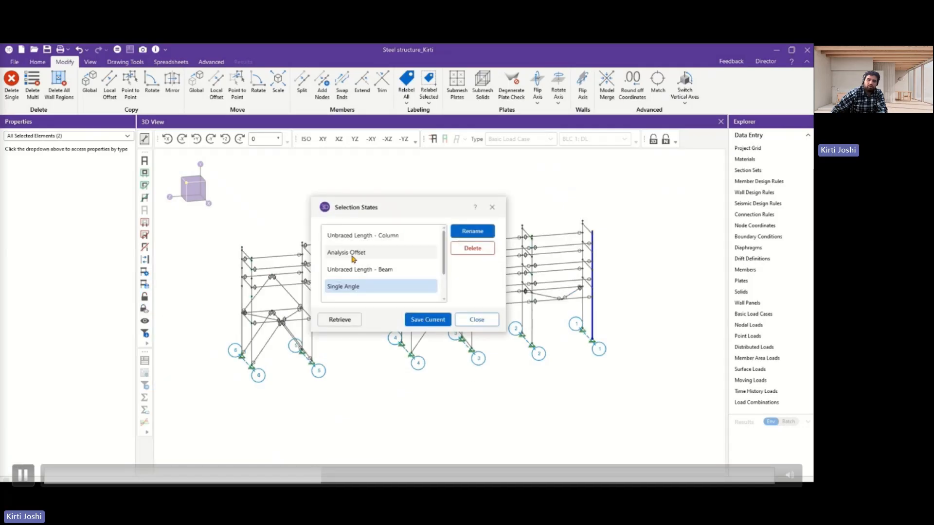
pyautogui.click(352, 254)
pyautogui.click(348, 286)
pyautogui.click(339, 319)
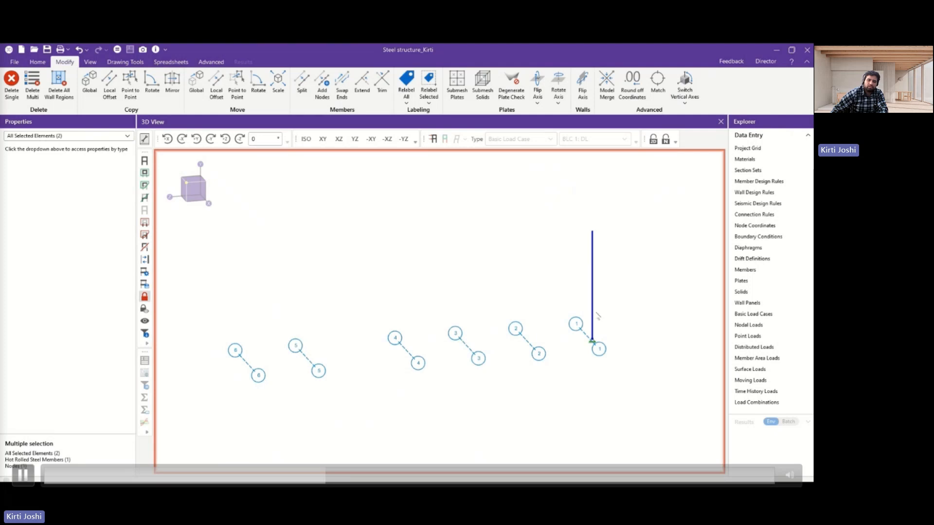
# Unlock the column view, retrieve the Single Angle selection state and view its two braced frames unselected in 3D.
pyautogui.click(145, 297)
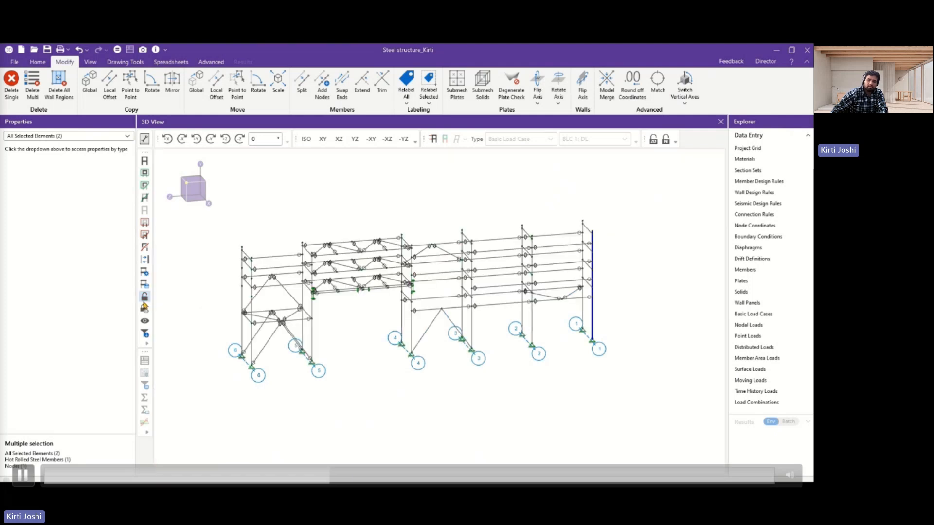
pyautogui.click(144, 284)
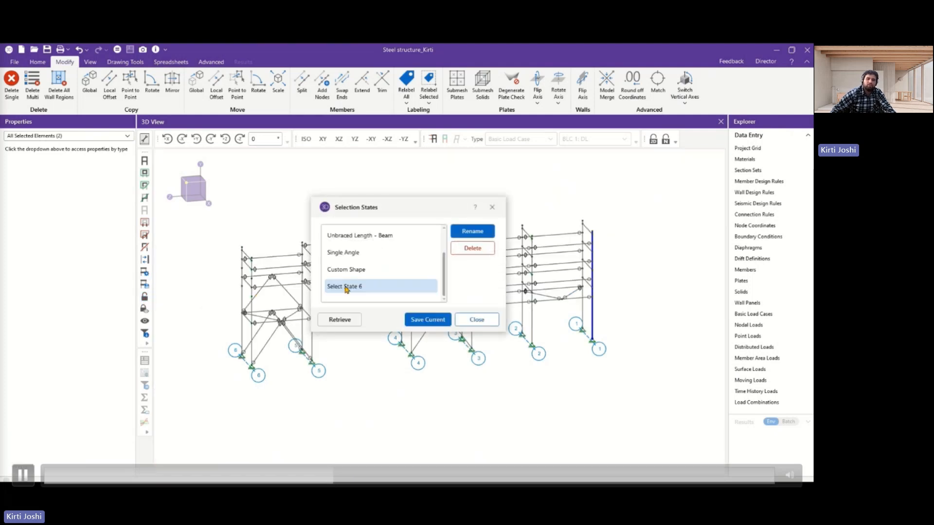
pyautogui.click(343, 252)
pyautogui.click(340, 320)
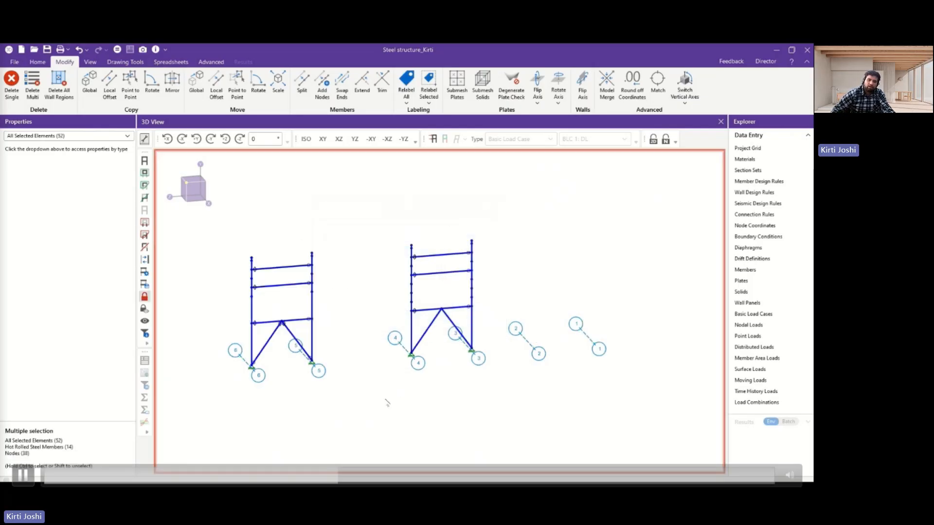
pyautogui.click(385, 401)
pyautogui.moveTo(328, 404)
pyautogui.keyDown('ctrl'); pyautogui.mouseDown(button='middle')
pyautogui.moveTo(320, 409)
pyautogui.moveTo(338, 409)
pyautogui.mouseUp(button='middle'); pyautogui.keyUp('ctrl')
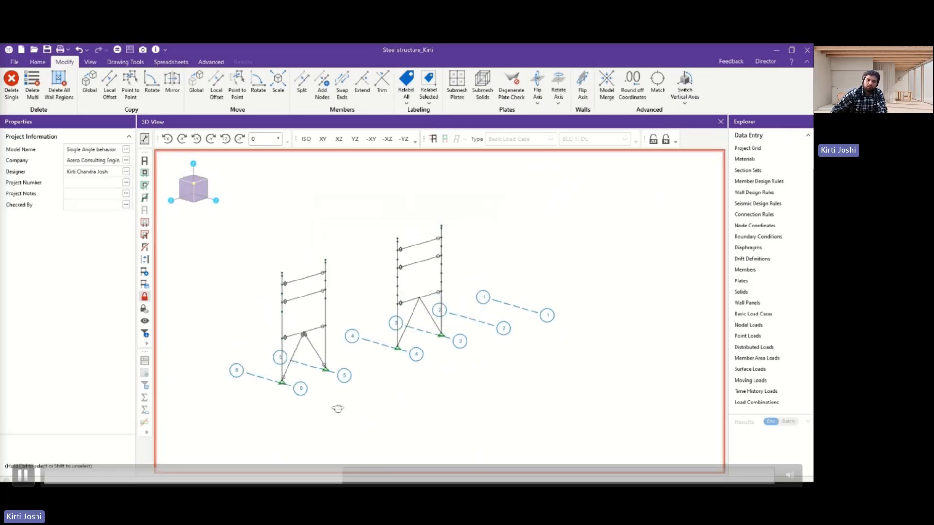
# Render the members as full section shapes and select the diagonal brace that ends at the grid line 5 support.
pyautogui.scroll(5, 300, 369)
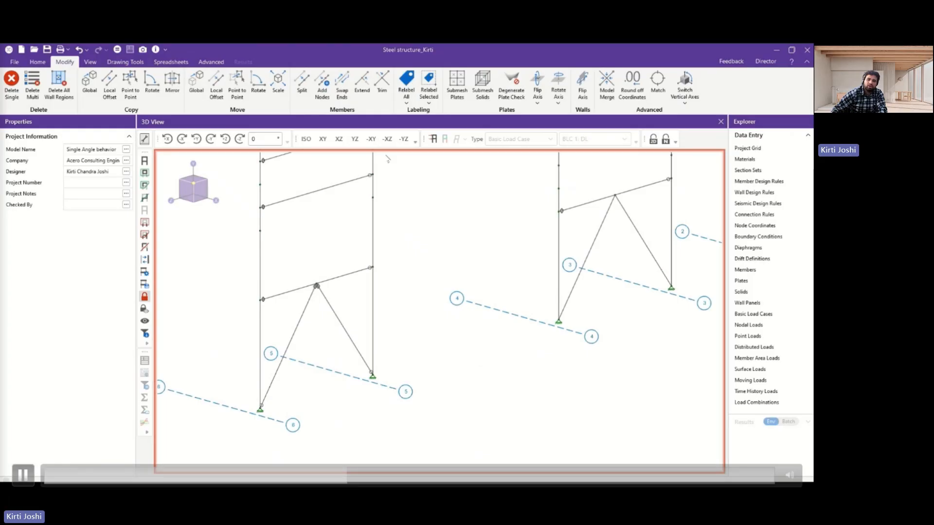
pyautogui.click(37, 61)
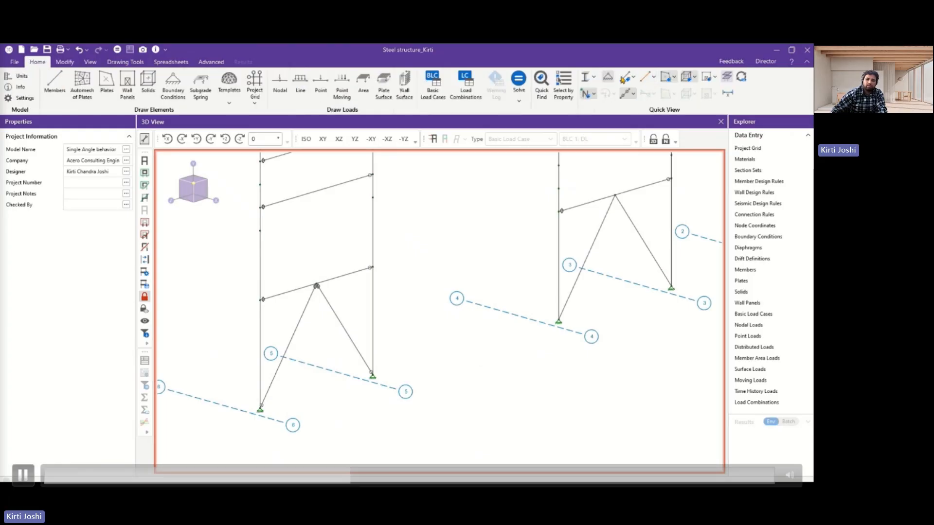
pyautogui.click(589, 77)
pyautogui.click(597, 120)
pyautogui.scroll(5, 399, 330)
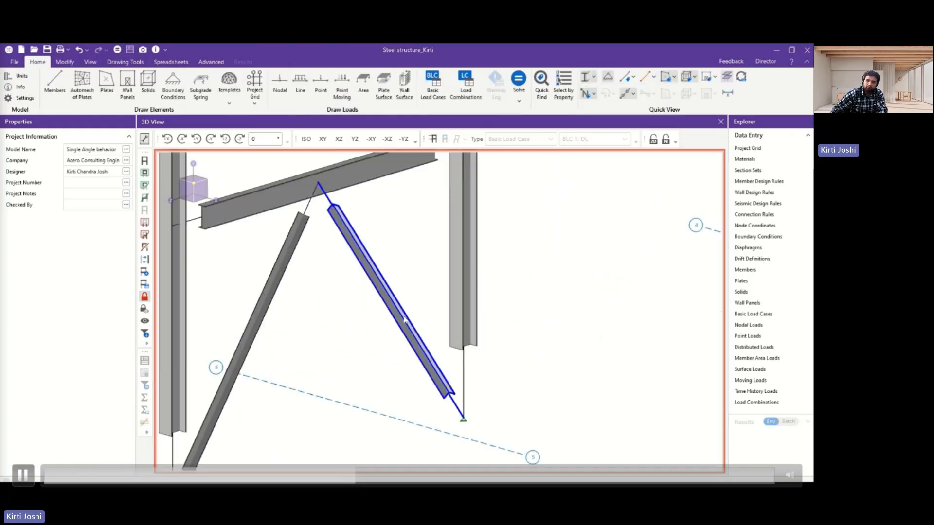
pyautogui.click(399, 330)
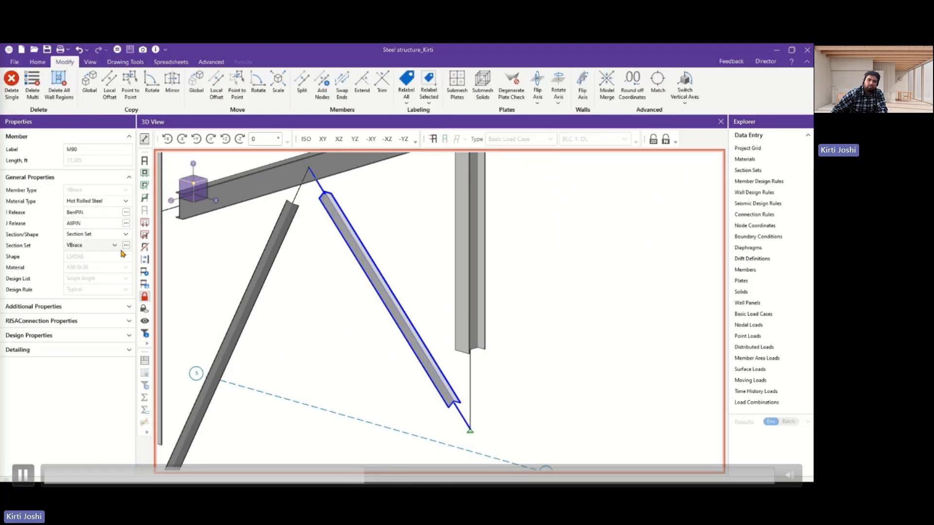
# View the shape properties of the VBrace hot rolled section set's L5X5X6 angle and close the section sets without changes.
pyautogui.click(752, 174)
pyautogui.click(224, 216)
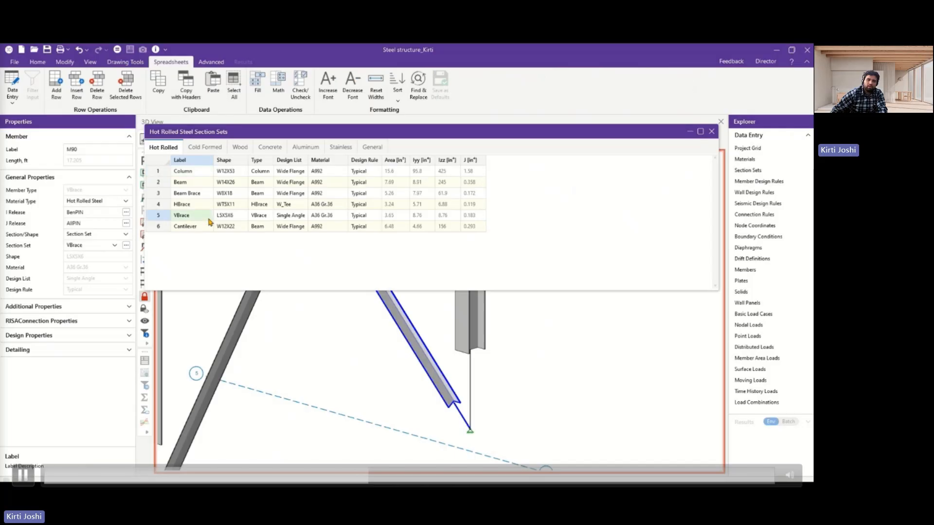
pyautogui.click(242, 216)
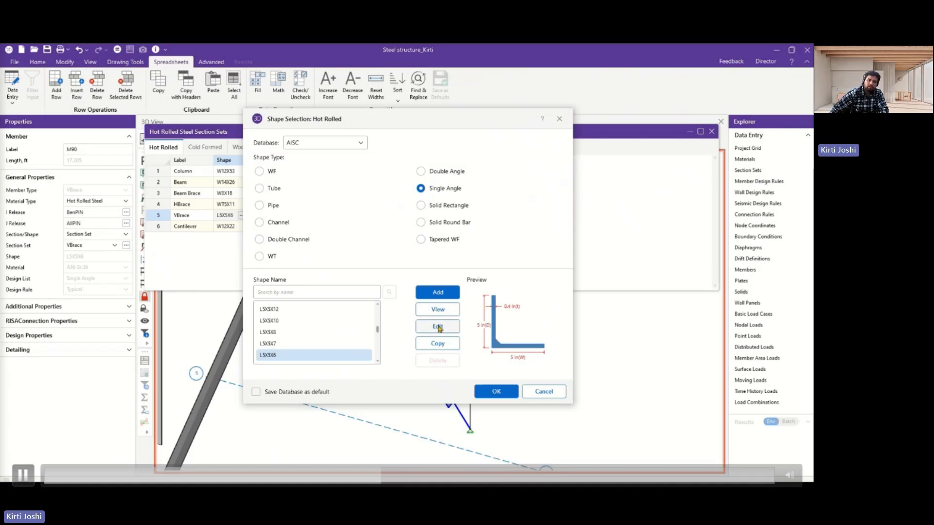
pyautogui.click(438, 309)
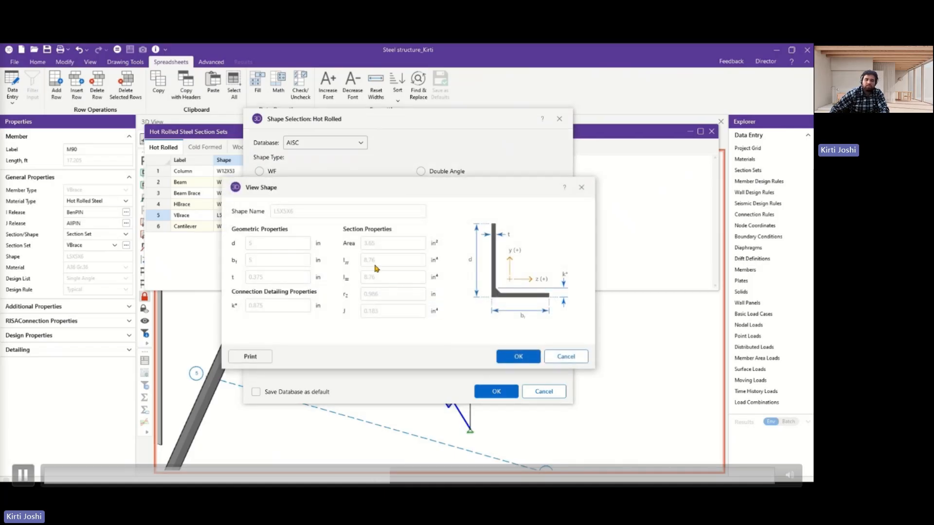
pyautogui.click(560, 356)
pyautogui.click(544, 391)
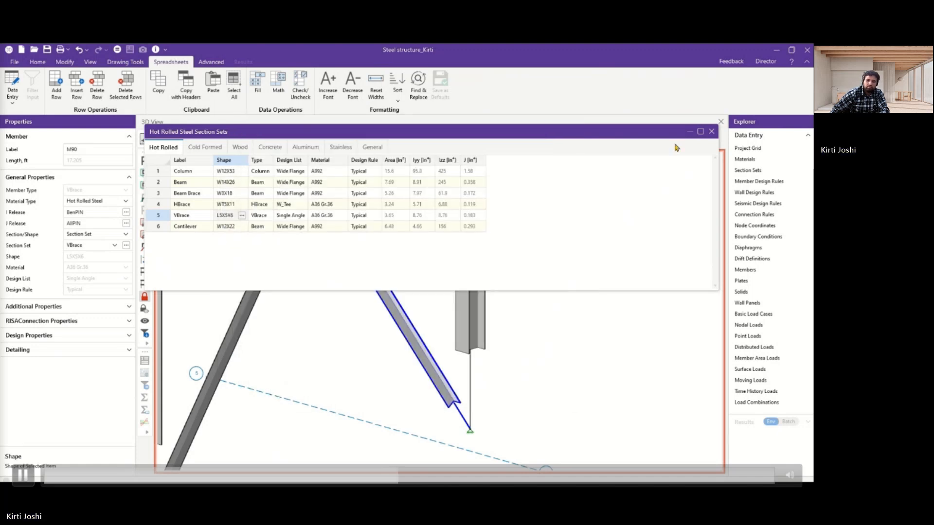
pyautogui.click(711, 131)
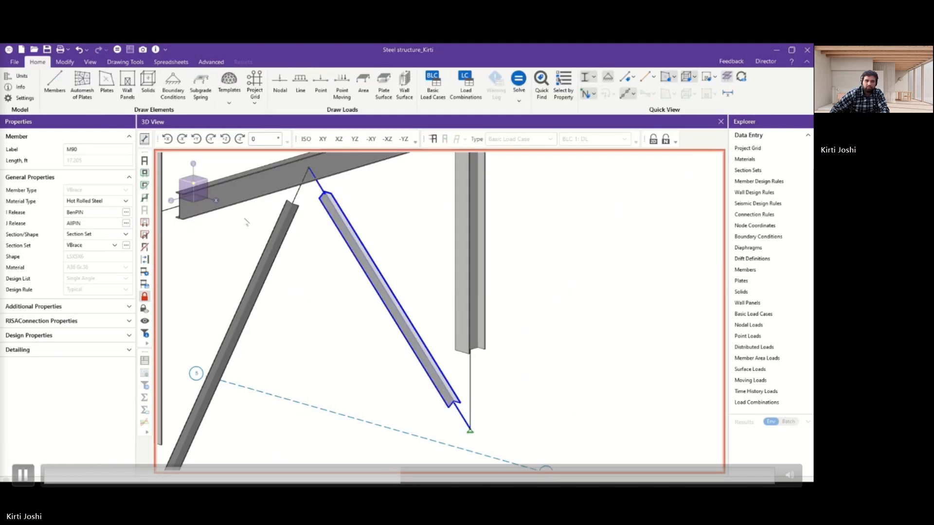
# Expand the brace's design properties, then read the Unbraced Lengths help in the browser and follow its Member Results link on single angle behavior.
pyautogui.click(91, 336)
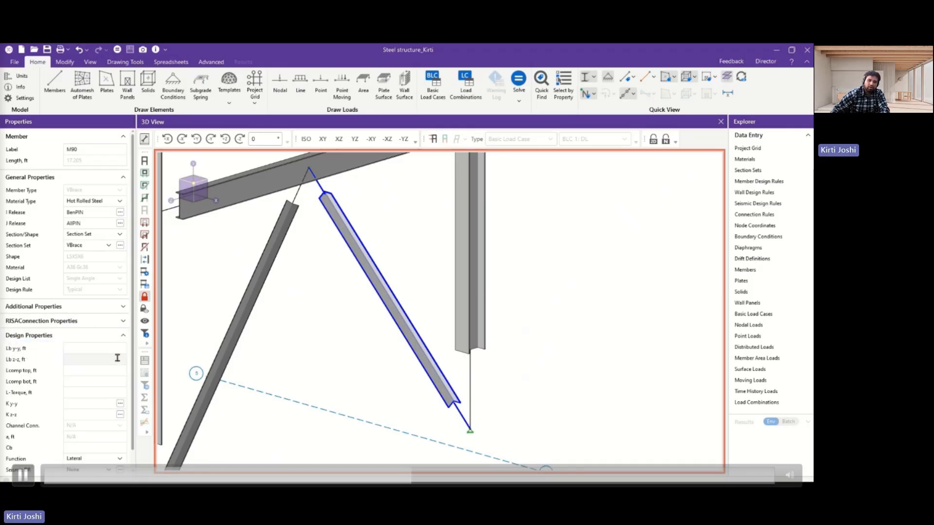
pyautogui.click(776, 50)
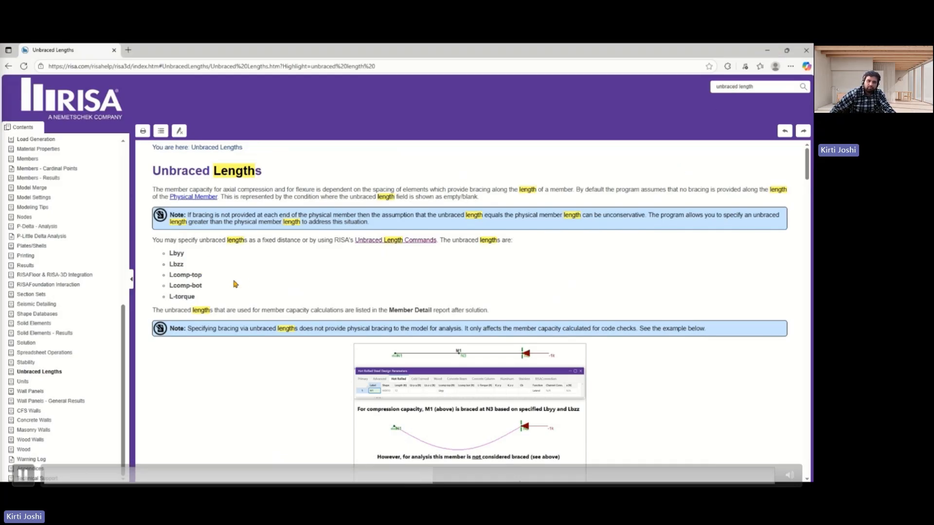
pyautogui.scroll(-7, 239, 282)
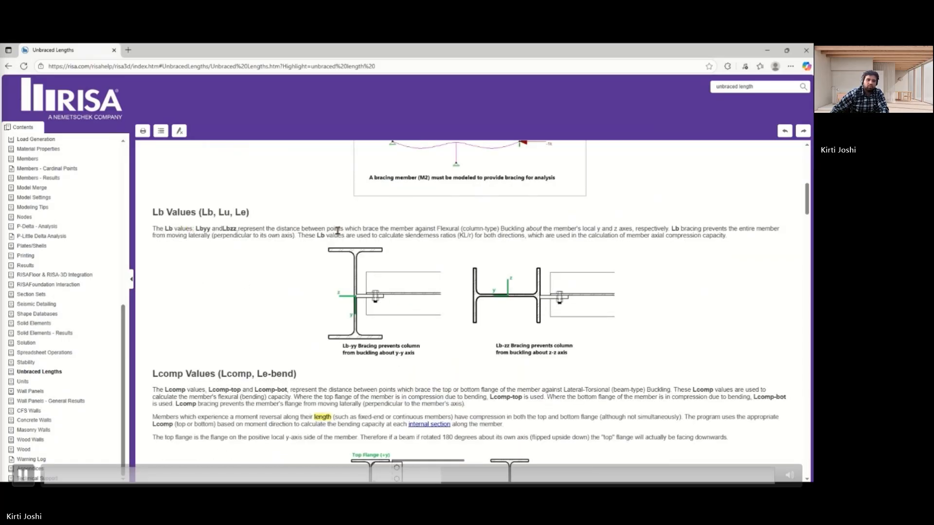
pyautogui.scroll(-3, 443, 274)
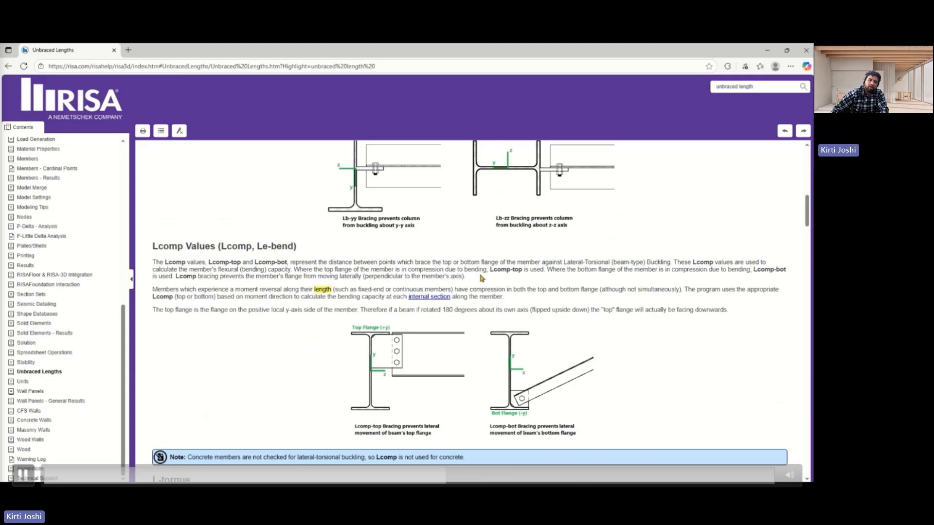
pyautogui.scroll(-7, 332, 337)
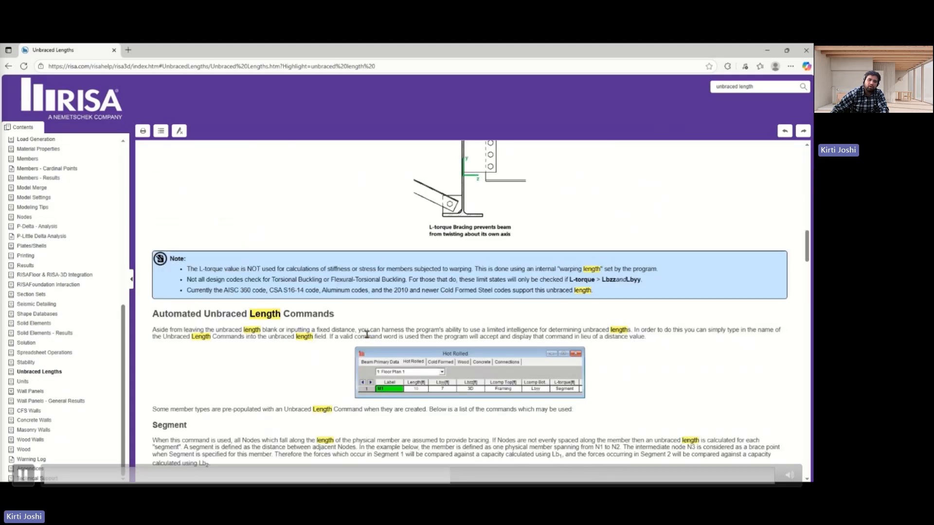
pyautogui.scroll(-4, 368, 337)
pyautogui.scroll(-15, 368, 338)
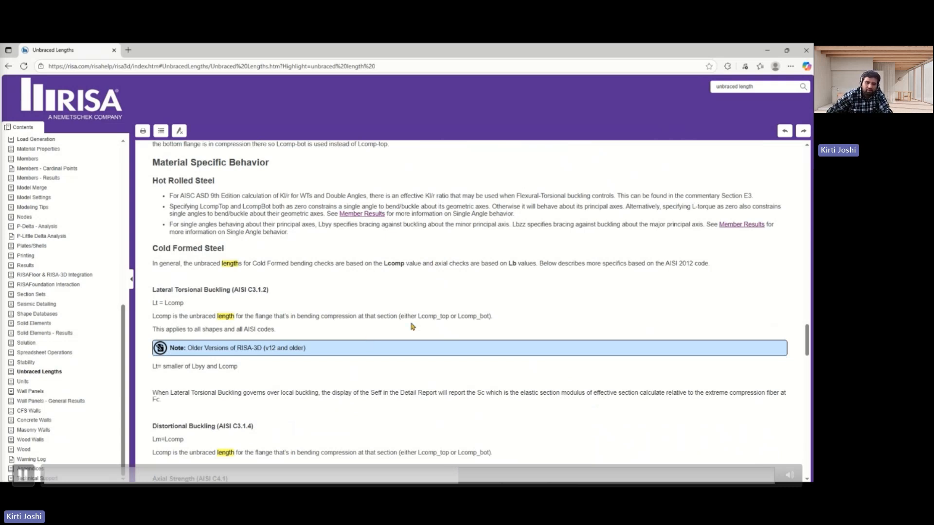
pyautogui.scroll(3, 185, 228)
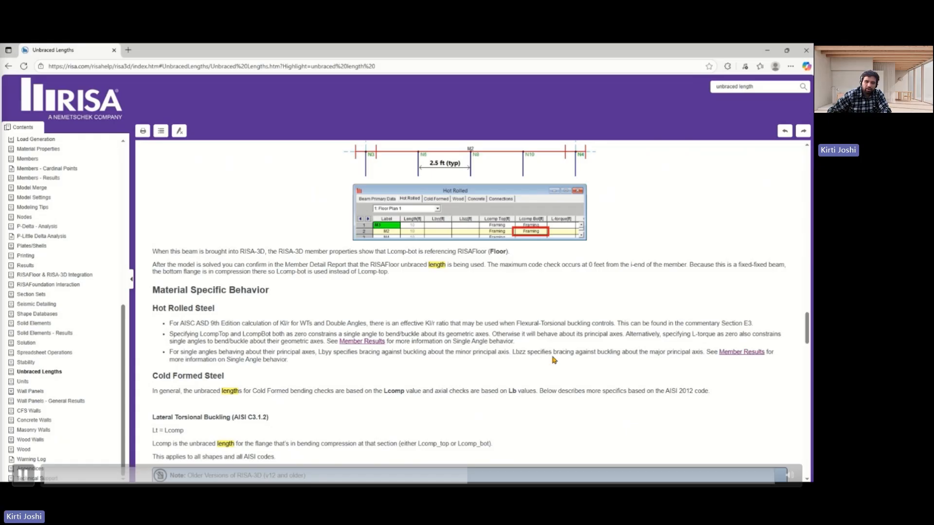
pyautogui.click(728, 354)
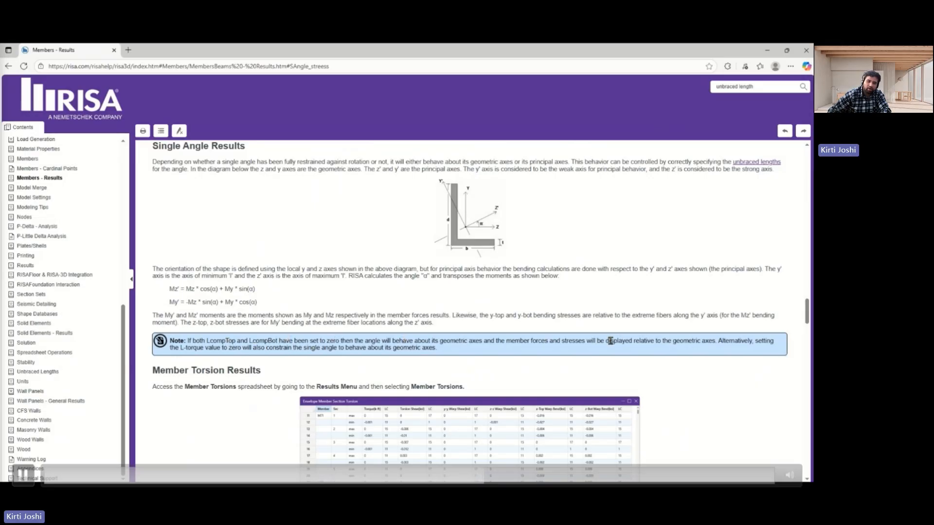
# Switch back to RISA-3D, check the Lcomp top field and the properties of the braces at grid lines 6 and 4, and clear the selection.
pyautogui.hotkey('alt', 'Tab')
pyautogui.click(87, 370)
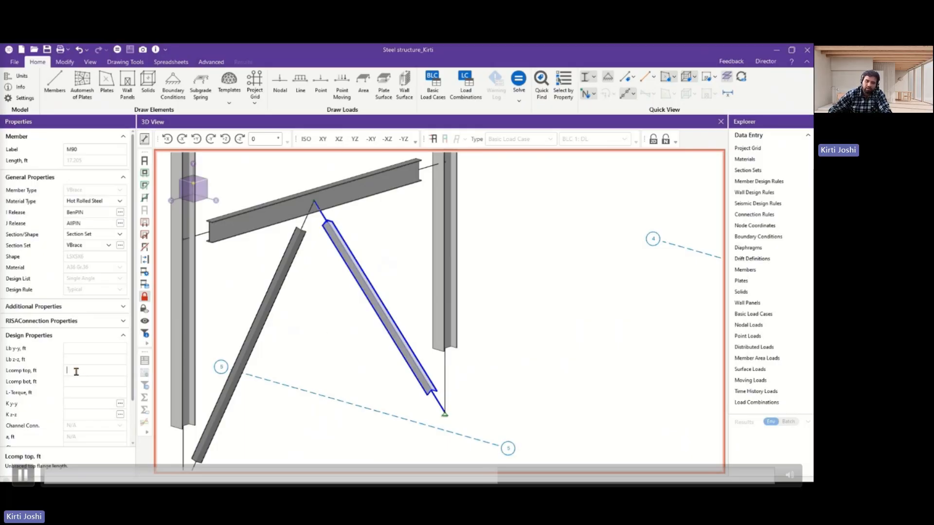
pyautogui.scroll(-8, 303, 359)
pyautogui.click(327, 359)
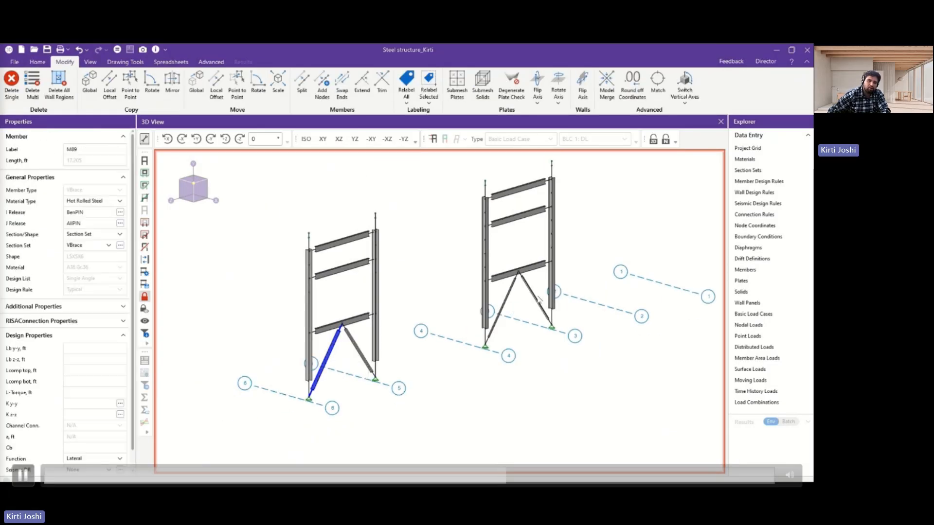
pyautogui.click(506, 303)
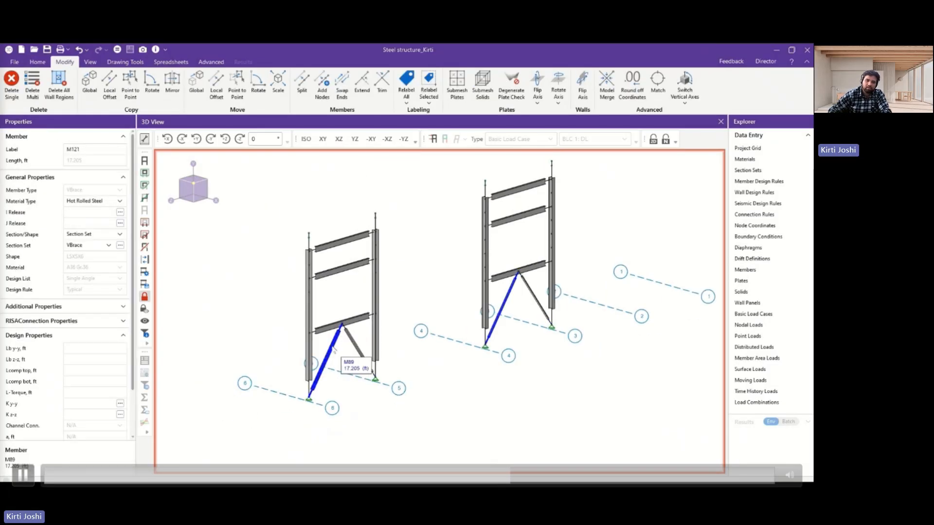
pyautogui.click(429, 379)
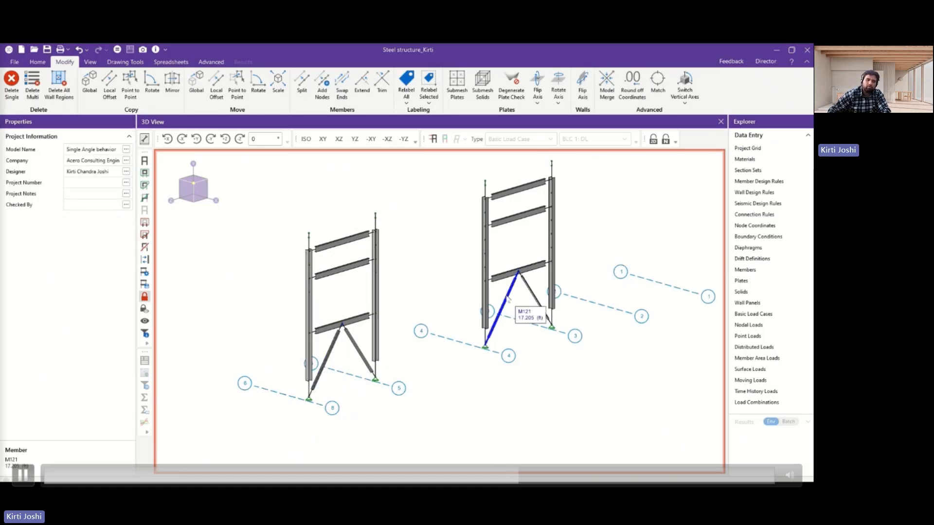
# Solve the model for the single load combination LC 1: DL + LL and close the node reactions results.
pyautogui.click(117, 49)
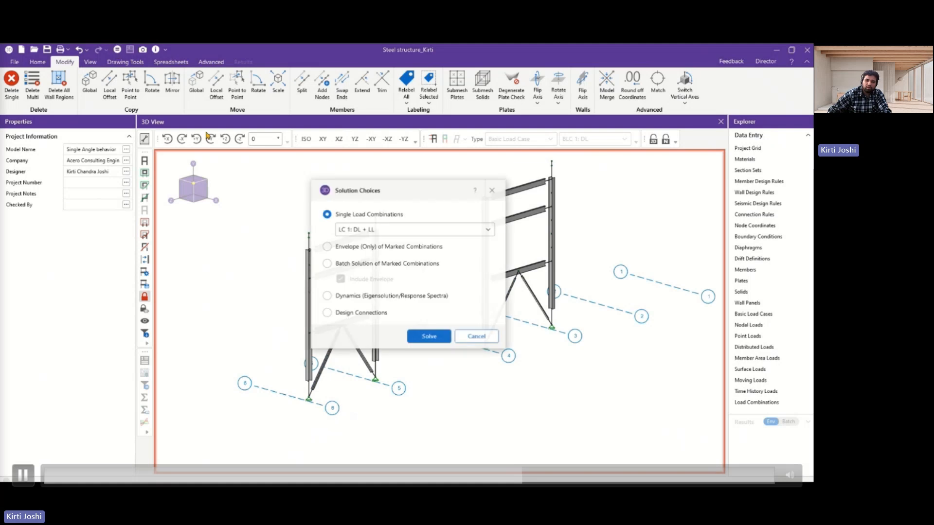
pyautogui.click(429, 336)
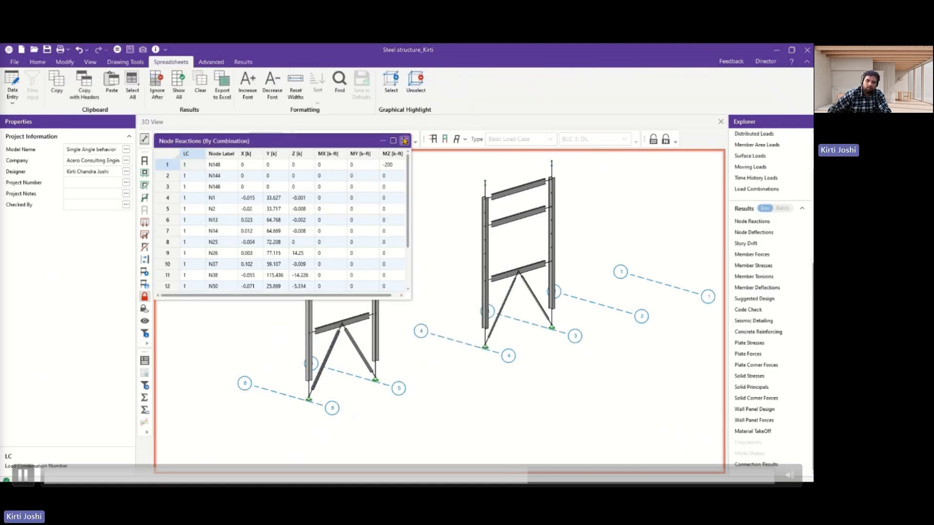
pyautogui.click(404, 140)
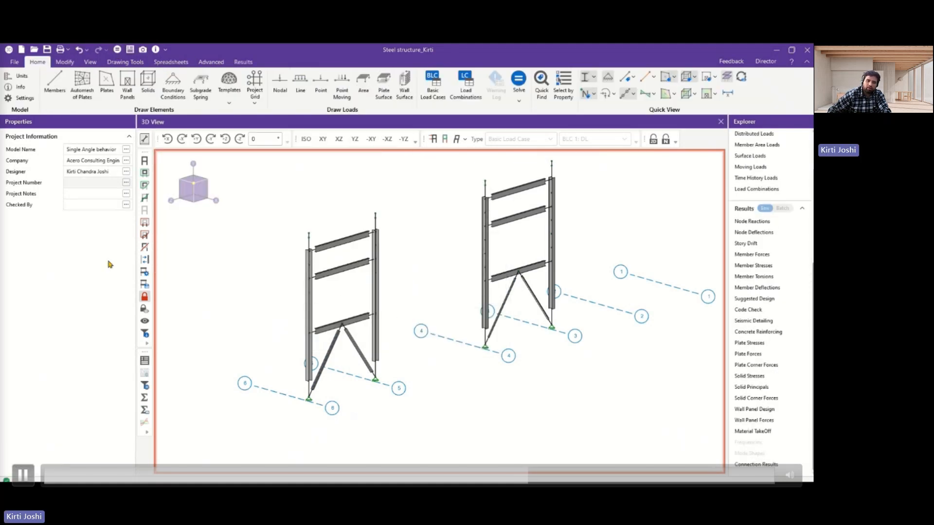
# Open the detail reports of braces M89 and M121 and arrange them side by side.
pyautogui.click(327, 355)
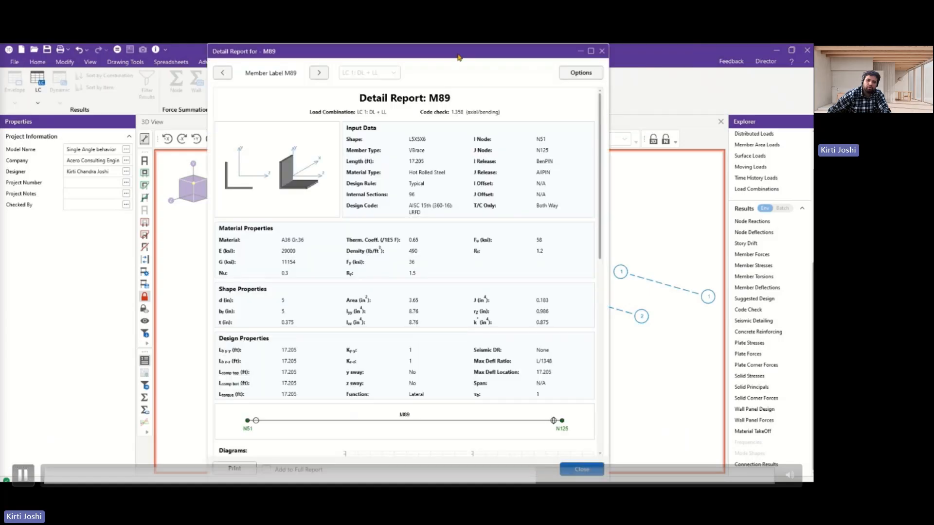
pyautogui.moveTo(389, 50); pyautogui.dragTo(186, 52)
pyautogui.click(506, 300)
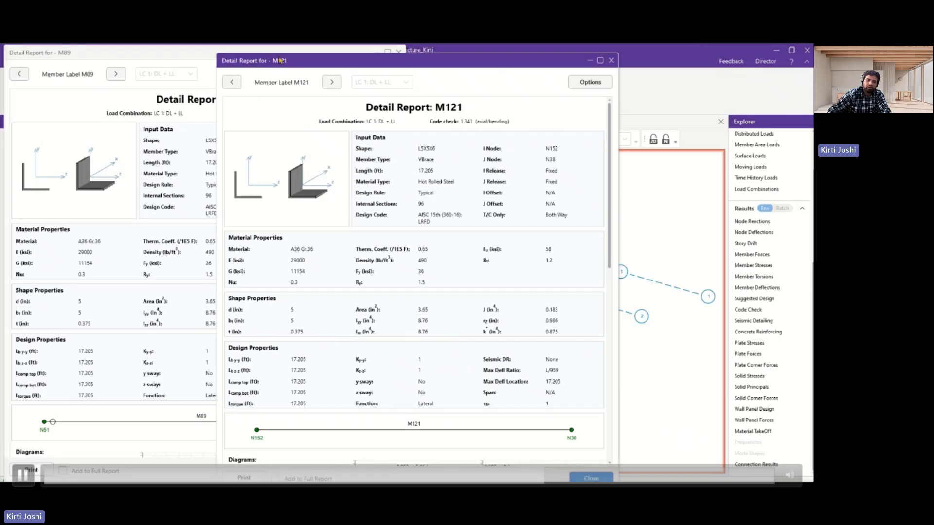
pyautogui.moveTo(281, 61); pyautogui.dragTo(471, 51)
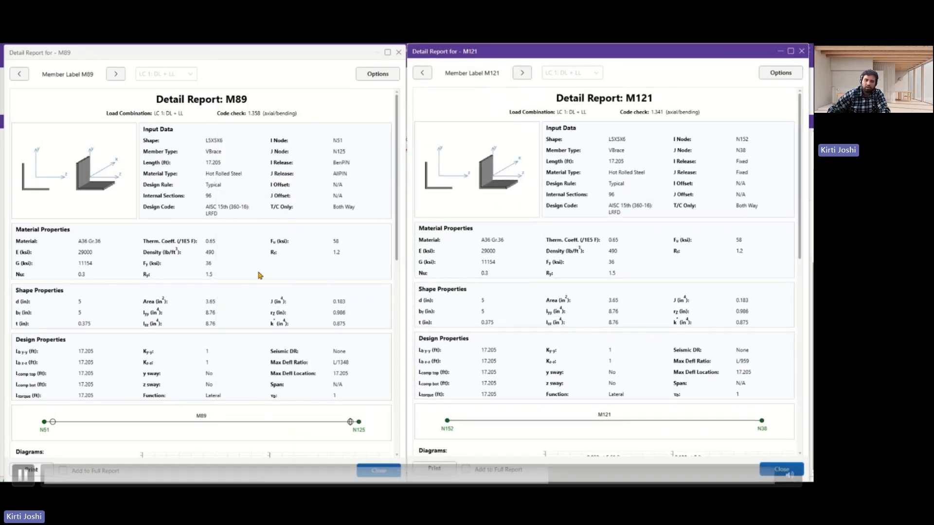
# Expand the Flexural Analysis (Strong Axis) calculations under the LRFD code check in both the M89 and M121 reports.
pyautogui.scroll(-10, 258, 273)
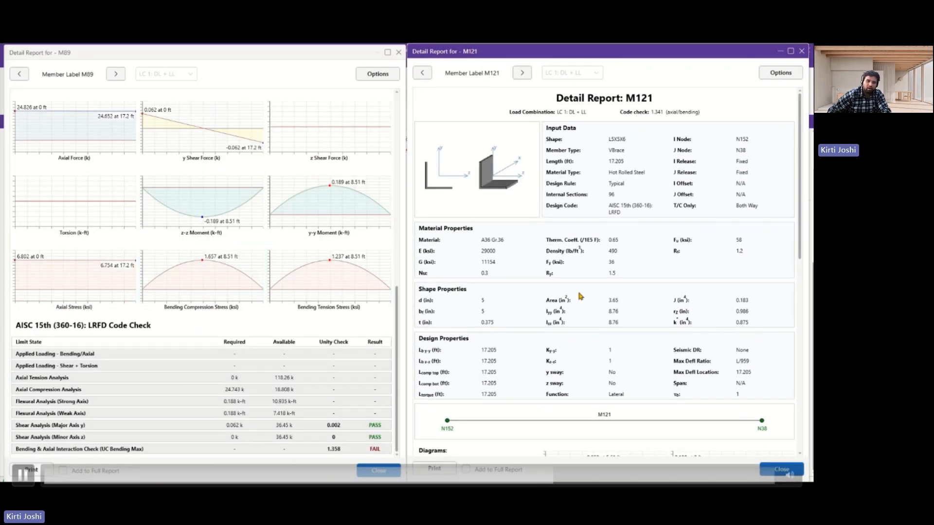
pyautogui.scroll(-10, 578, 296)
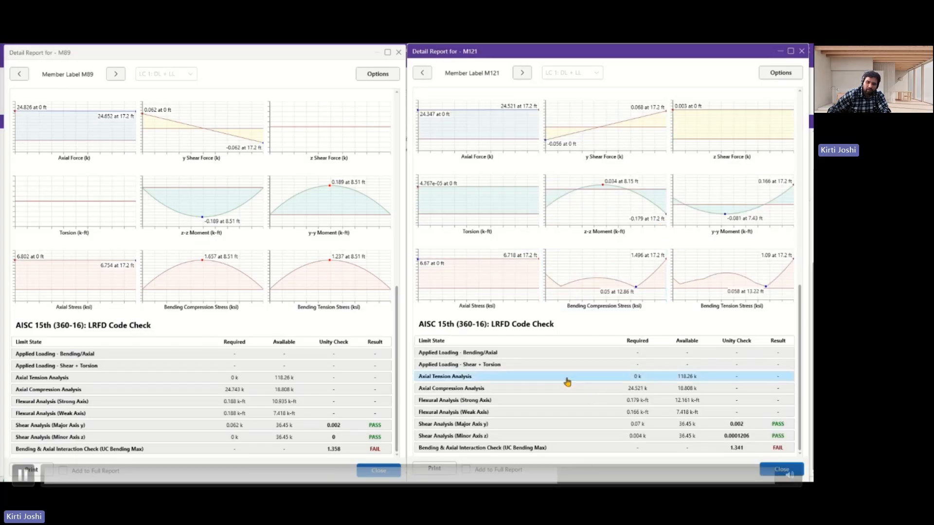
pyautogui.click(55, 404)
pyautogui.click(543, 398)
# Compare the slenderness, yielding and lateral-torsional buckling calculations for strong-axis flexure in the M89 and M121 reports.
pyautogui.scroll(-2, 309, 383)
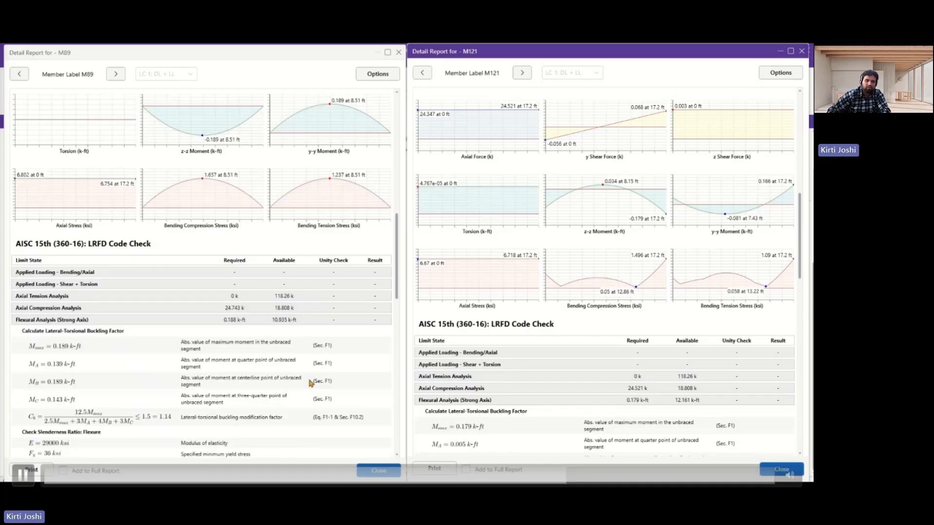
pyautogui.scroll(-3, 310, 383)
pyautogui.scroll(-1, 154, 256)
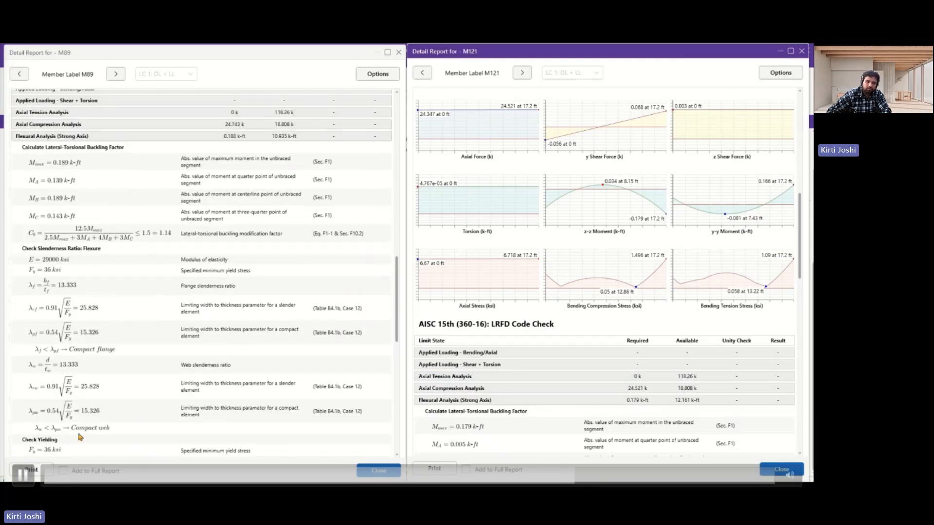
pyautogui.scroll(-2, 82, 435)
pyautogui.scroll(-3, 86, 421)
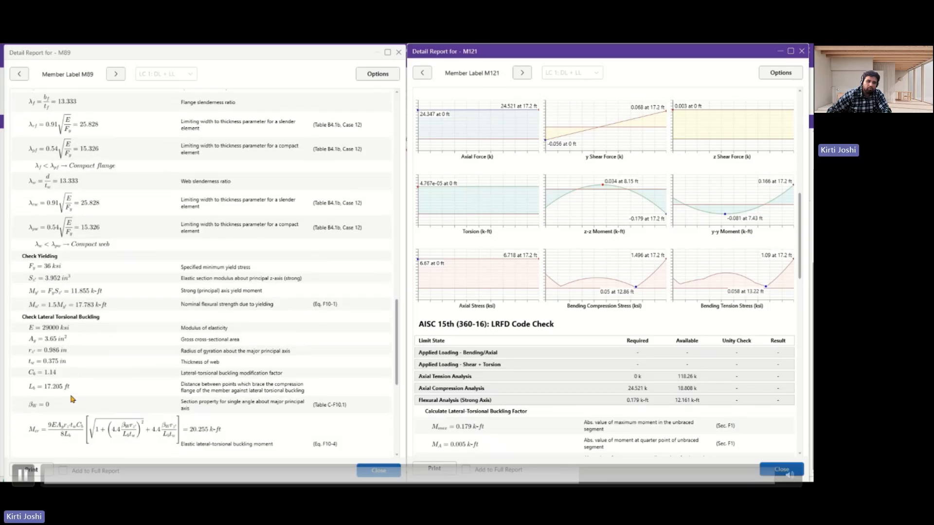
pyautogui.scroll(-3, 72, 397)
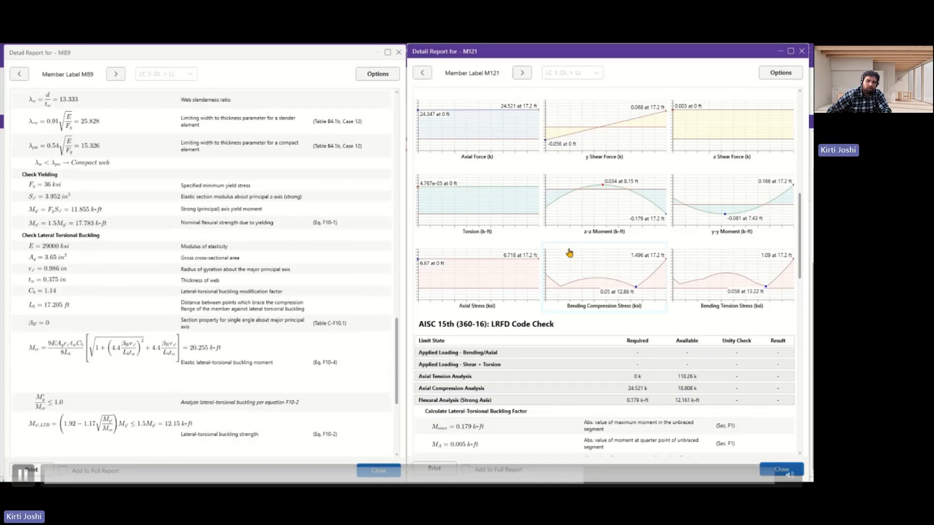
pyautogui.scroll(-1, 567, 255)
pyautogui.scroll(-10, 550, 314)
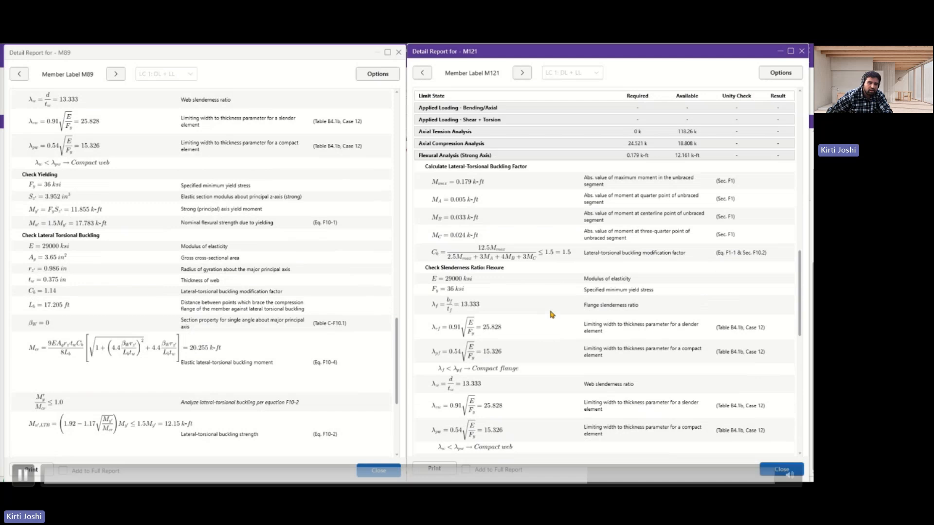
pyautogui.scroll(-5, 552, 314)
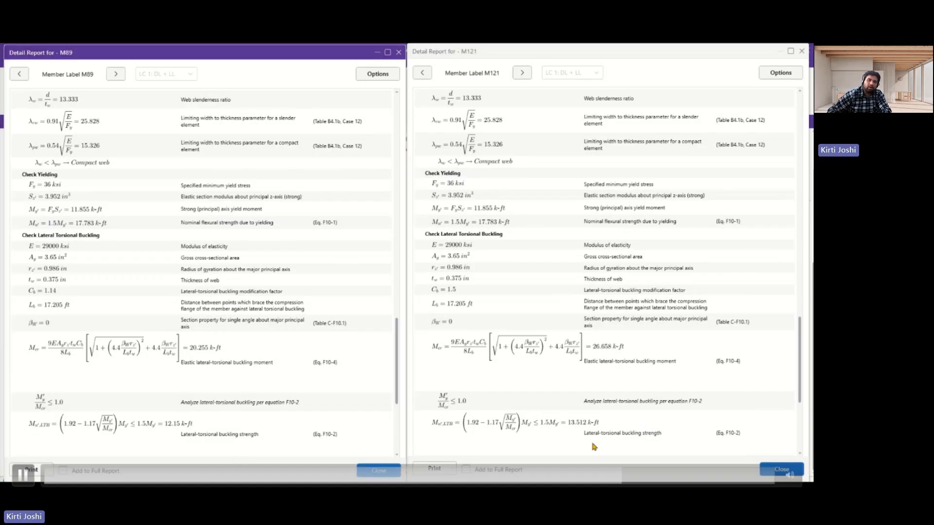
# Close both detail reports, then set Lcomp top and Lcomp bot of brace M89 to 0 ft, accepting that results are cleared.
pyautogui.click(379, 471)
pyautogui.click(781, 469)
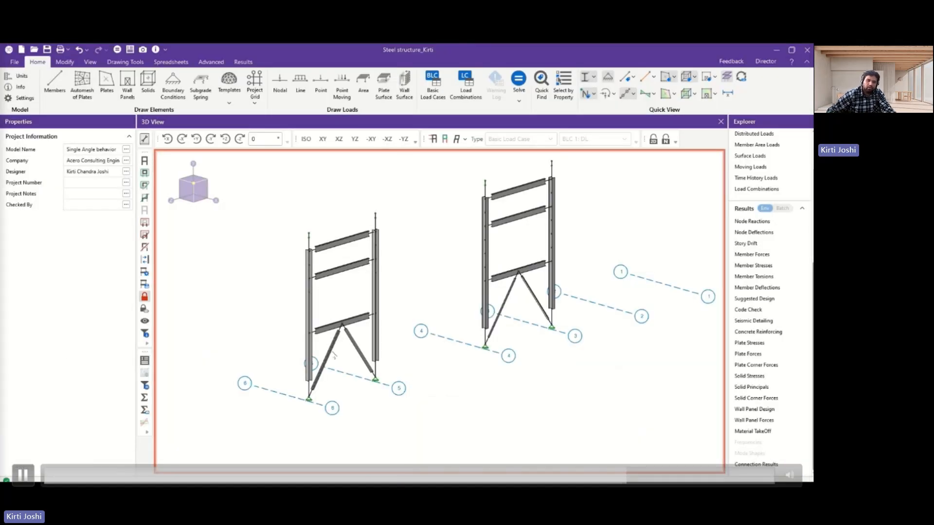
pyautogui.click(327, 359)
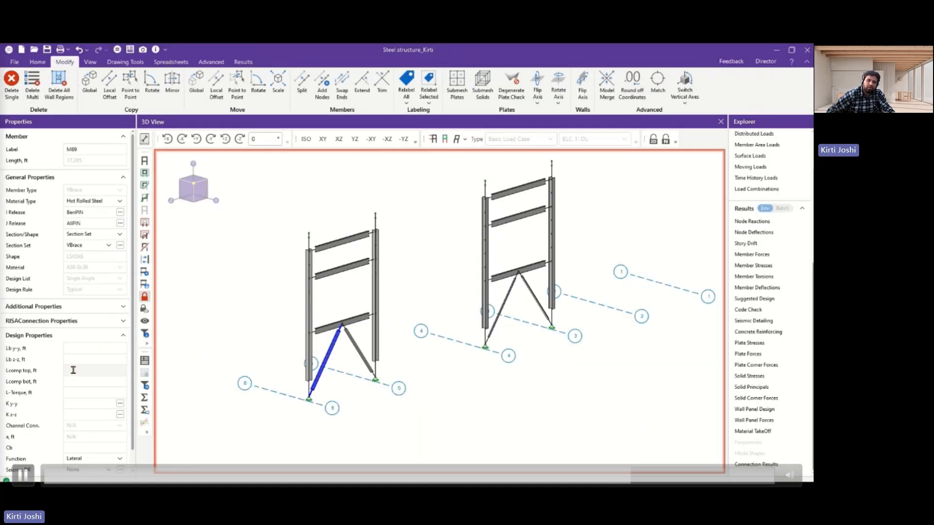
pyautogui.click(72, 370)
pyautogui.write('0')
pyautogui.click(83, 381)
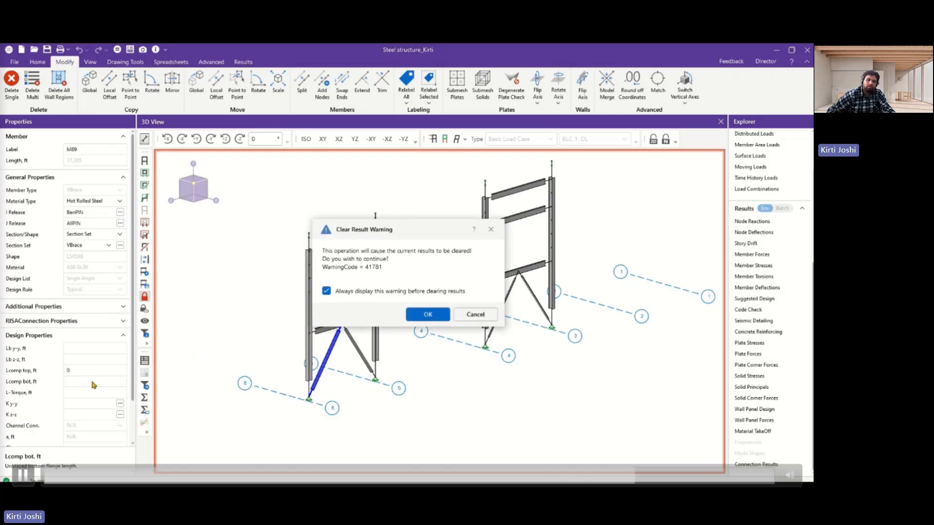
pyautogui.press('Return')
pyautogui.write('0')
pyautogui.press('Return')
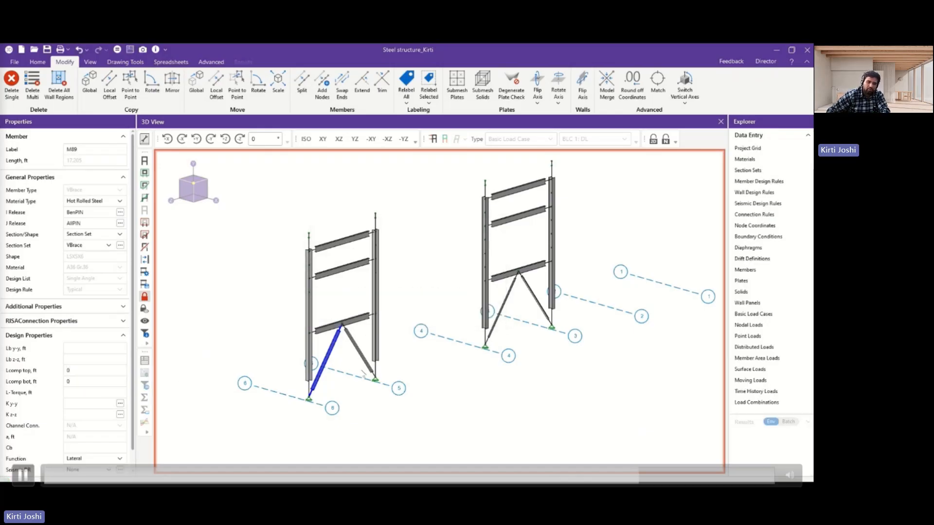
# Re-solve the model for LC 1: DL + LL with the updated brace properties and close the results spreadsheet.
pyautogui.click(117, 49)
pyautogui.click(427, 335)
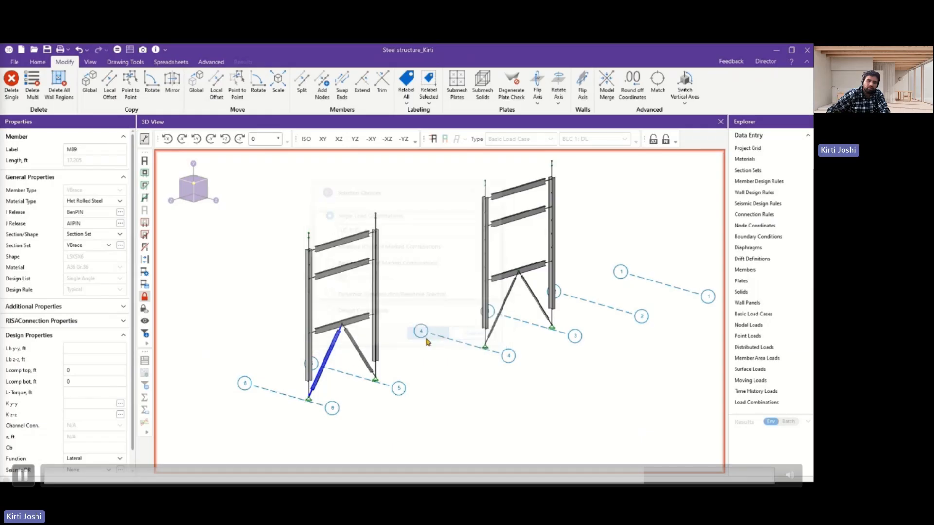
pyautogui.click(405, 142)
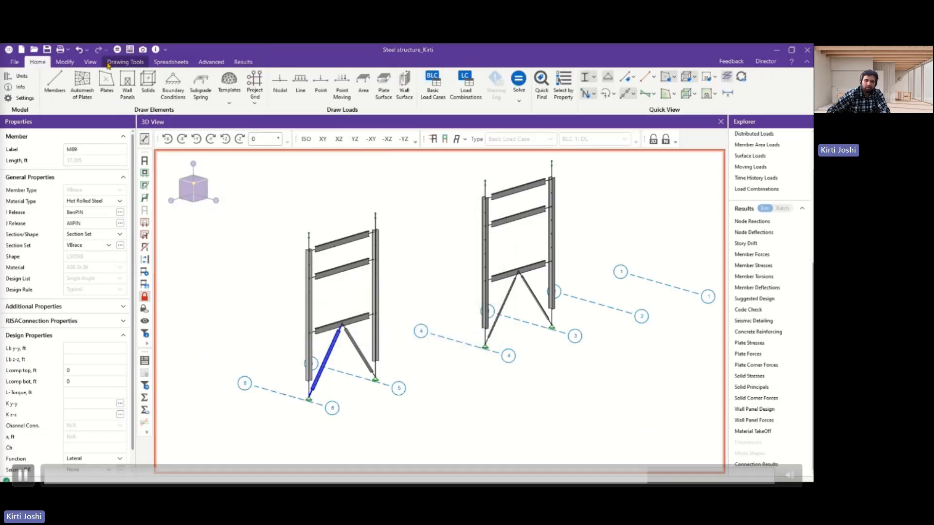
# Reopen the detail reports of braces M89 and M121 and place them side by side.
pyautogui.click(145, 364)
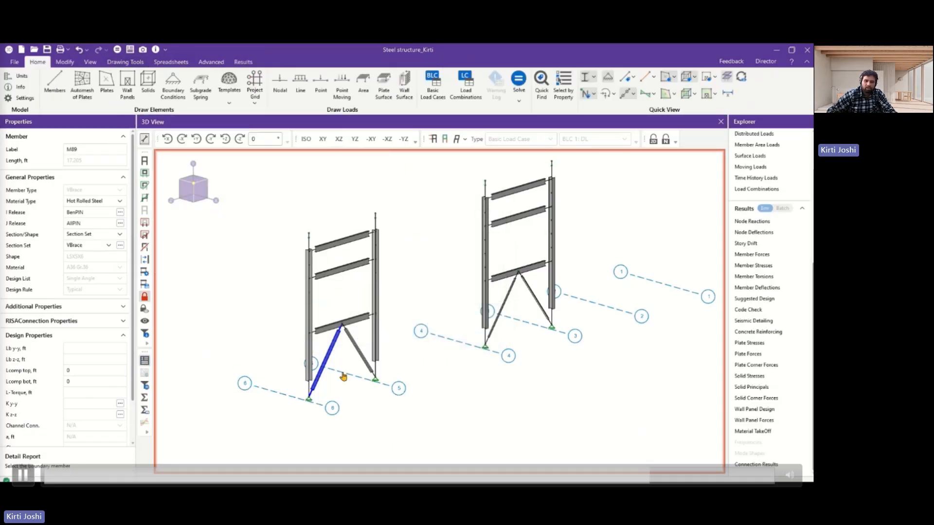
pyautogui.click(323, 358)
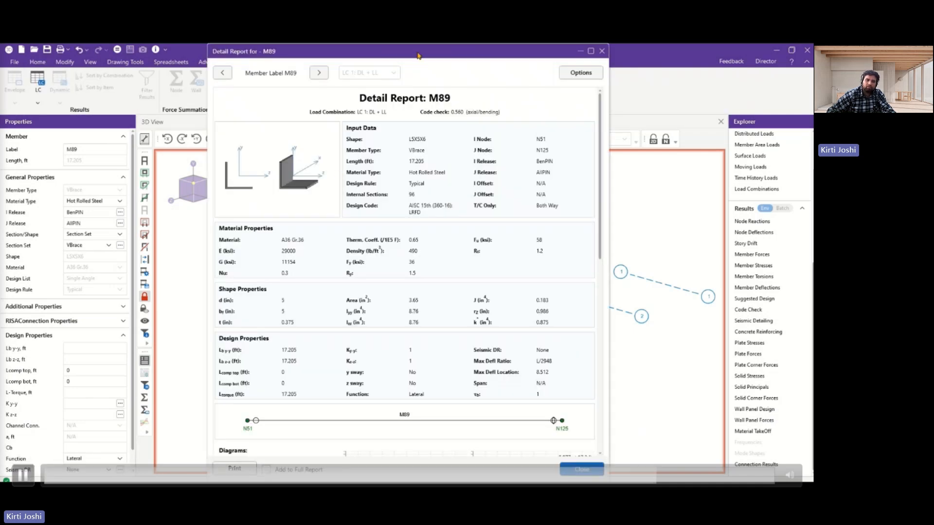
pyautogui.moveTo(417, 55); pyautogui.dragTo(216, 54)
pyautogui.click(506, 302)
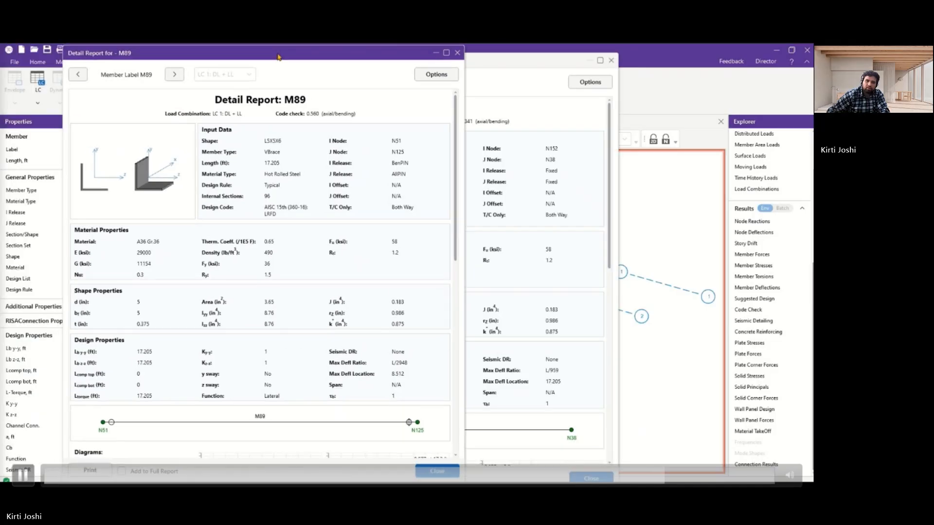
pyautogui.moveTo(278, 57); pyautogui.dragTo(219, 57)
pyautogui.moveTo(475, 52); pyautogui.dragTo(677, 55)
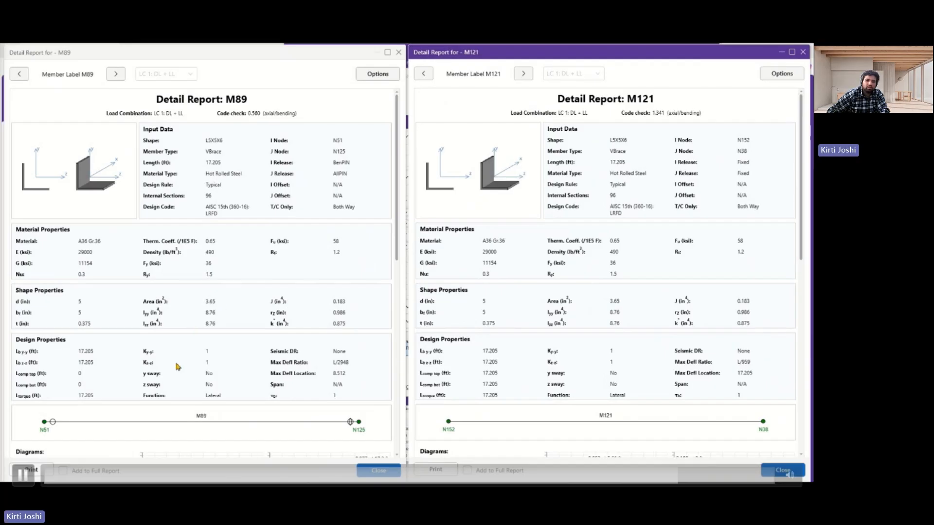
# Expand the Flexural Analysis (Strong Axis) section of the LRFD code check in the new M89 and M121 reports.
pyautogui.scroll(-5, 181, 367)
pyautogui.scroll(-3, 183, 366)
pyautogui.scroll(-10, 558, 328)
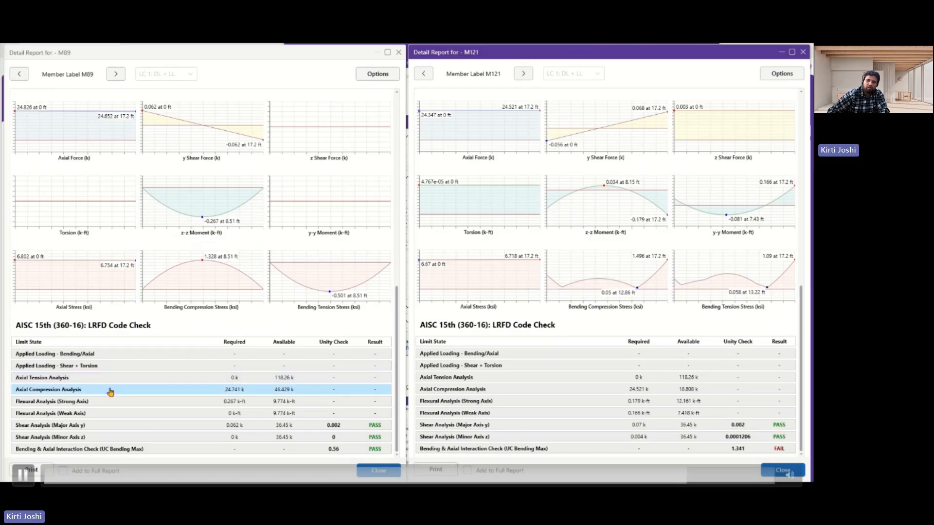
pyautogui.click(83, 403)
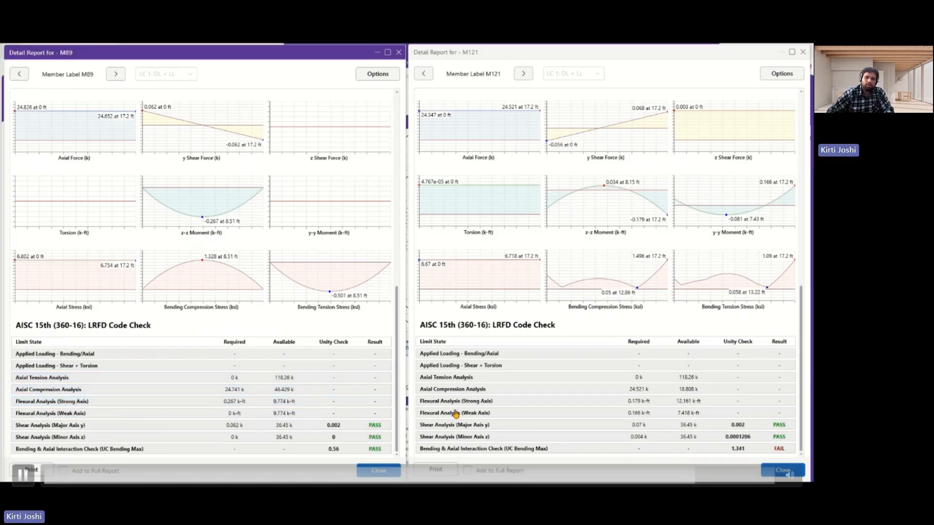
pyautogui.click(465, 402)
# Compare M89's geometric-axis yielding and allowable flexural strength calculations with M121's principal-axis yielding and lateral-torsional buckling checks.
pyautogui.scroll(-4, 550, 413)
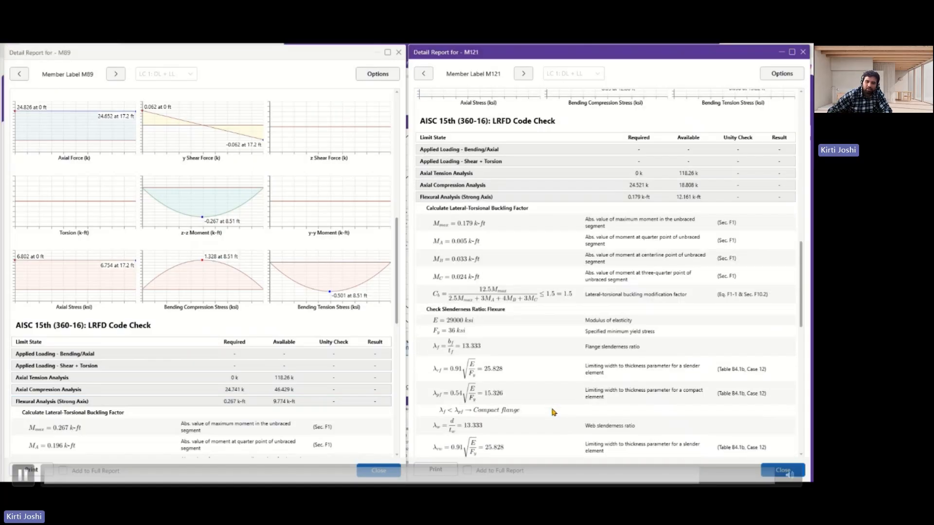
pyautogui.scroll(-6, 161, 404)
pyautogui.scroll(-6, 160, 404)
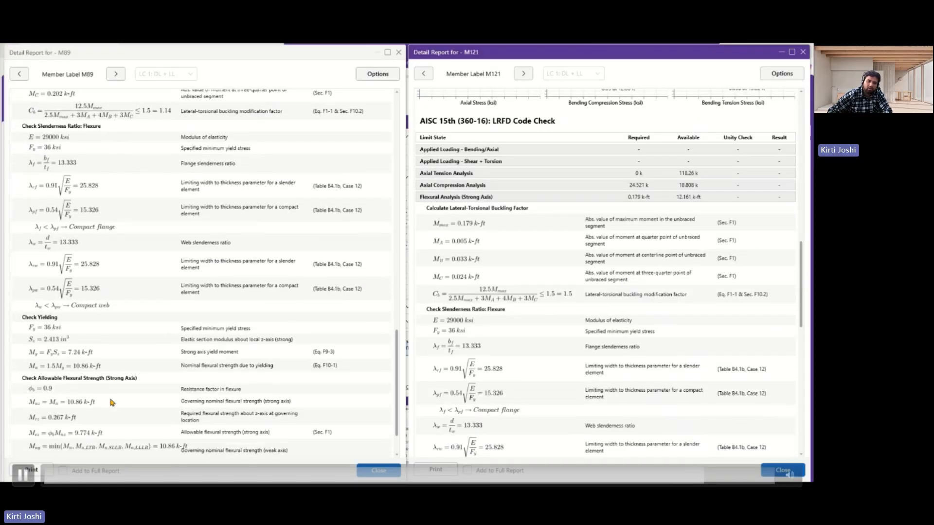
pyautogui.scroll(-4, 506, 290)
pyautogui.scroll(-4, 507, 290)
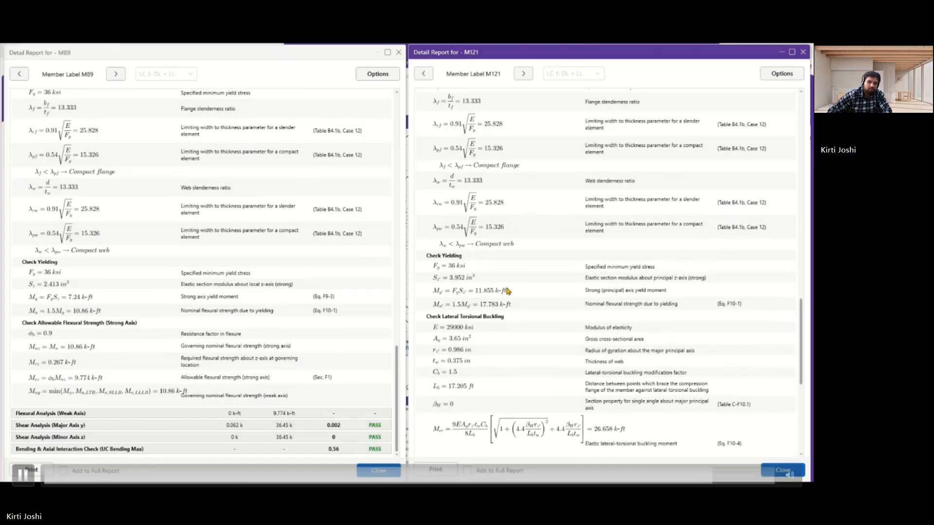
pyautogui.scroll(1, 508, 290)
pyautogui.scroll(-1, 507, 290)
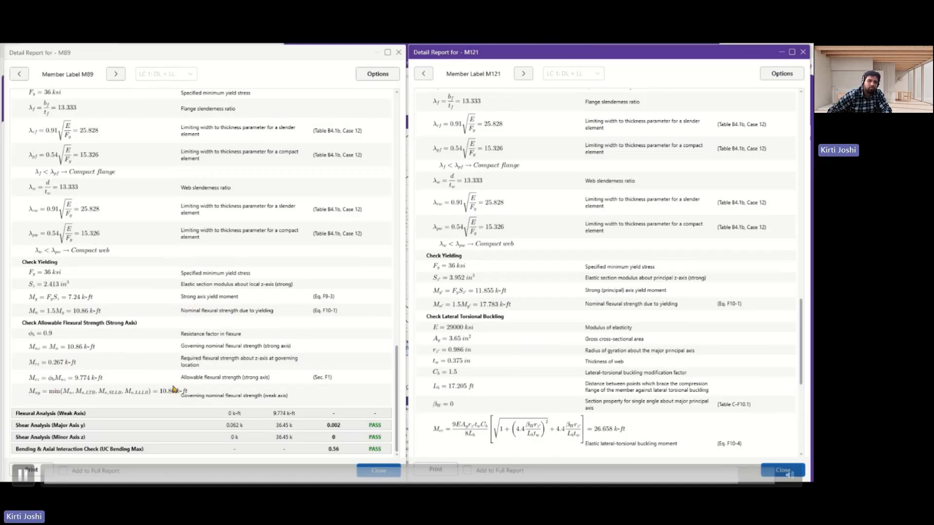
pyautogui.scroll(-3, 486, 413)
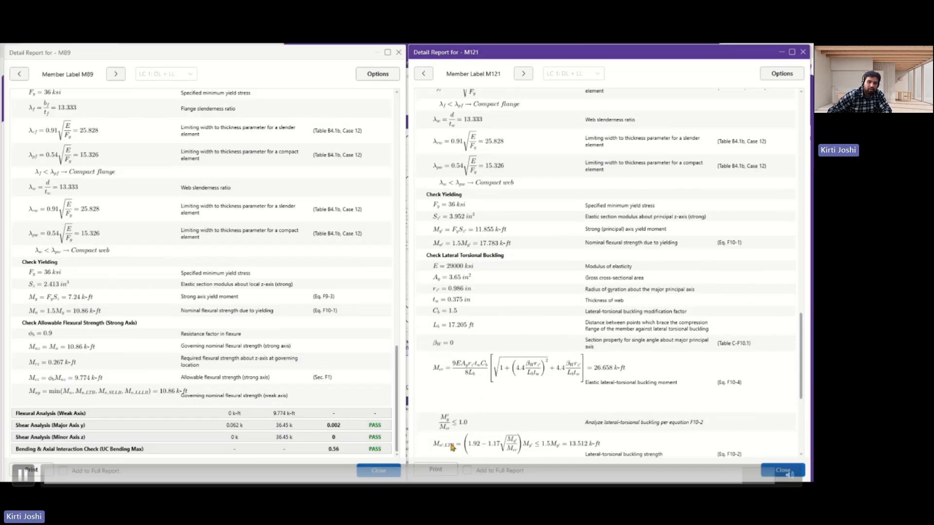
pyautogui.scroll(-2, 507, 392)
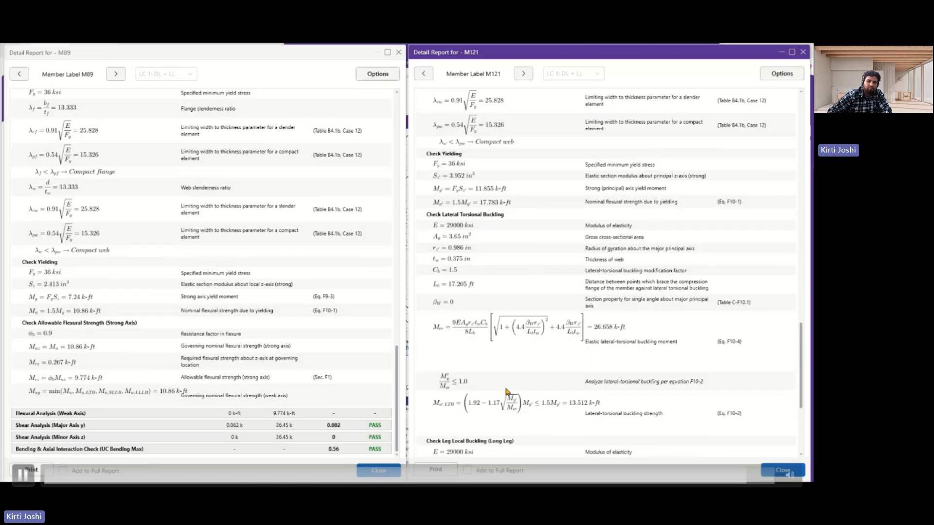
pyautogui.scroll(-9, 506, 392)
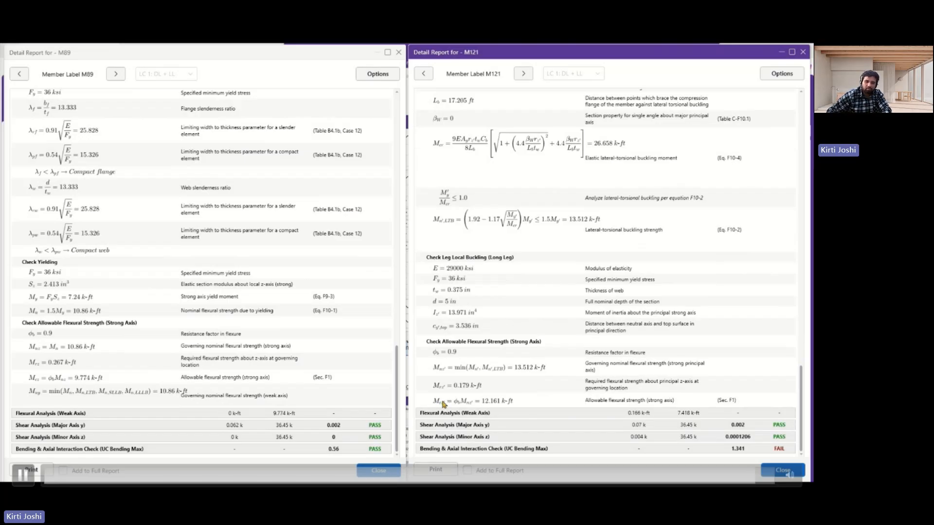
# Close the M89 and M121 detail reports and maximize the model window to show both braced frames.
pyautogui.click(378, 470)
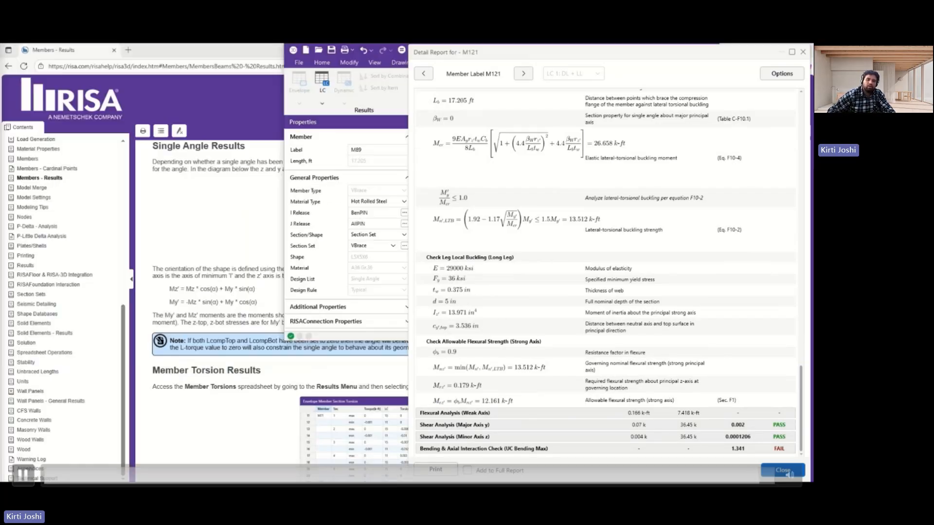
pyautogui.click(783, 471)
pyautogui.click(695, 51)
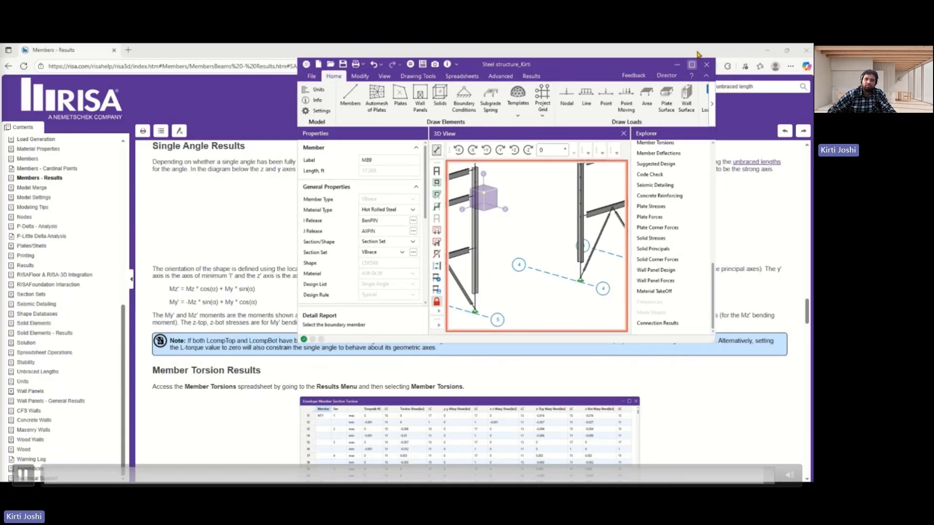
pyautogui.click(693, 63)
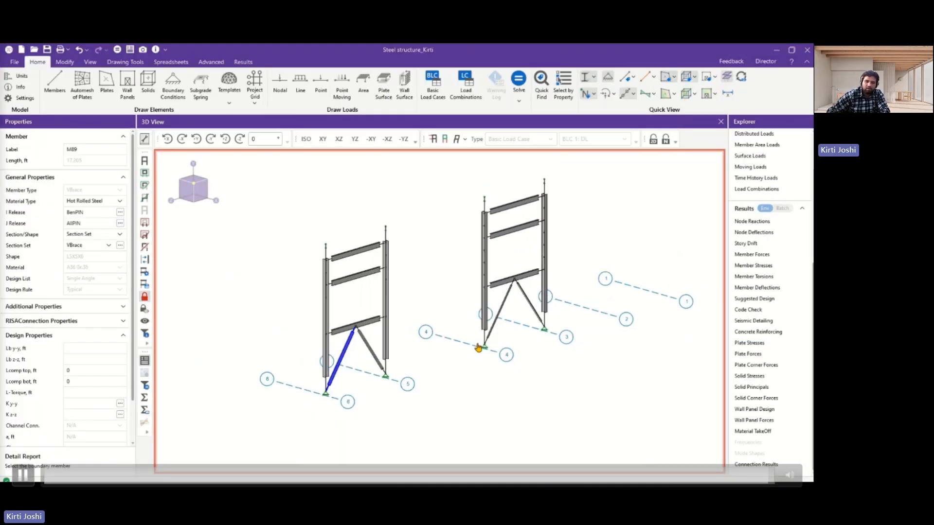
pyautogui.scroll(-1, 381, 363)
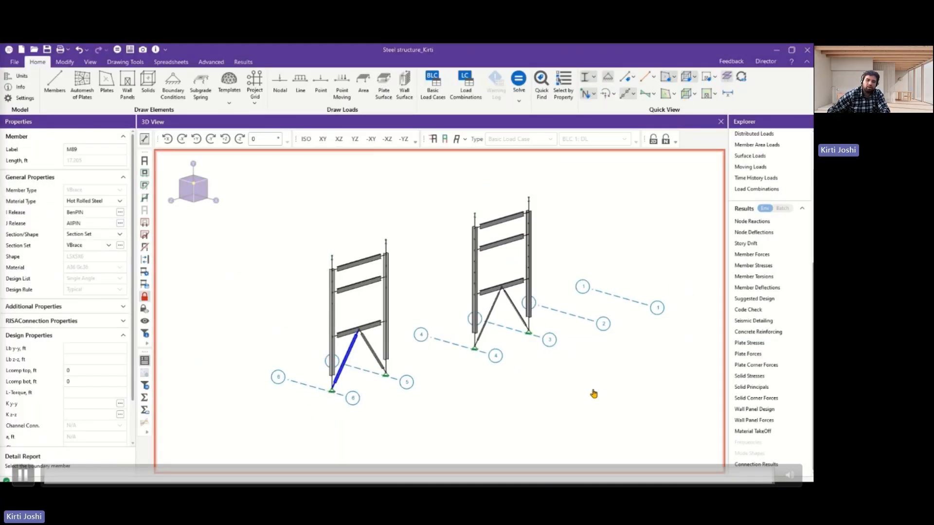
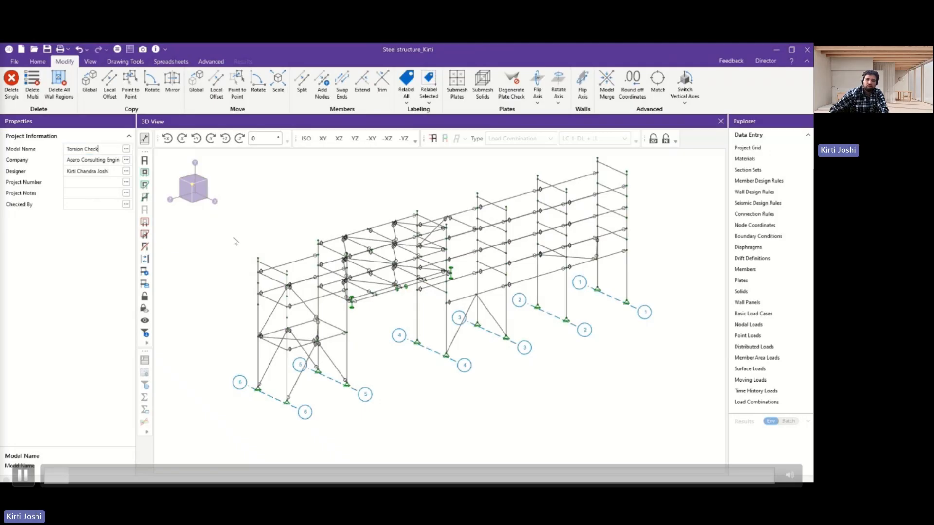
# Set the number of reported member sections to 5 with 100 internal sections in the model settings, and accept the metric units.
pyautogui.scroll(1, 394, 317)
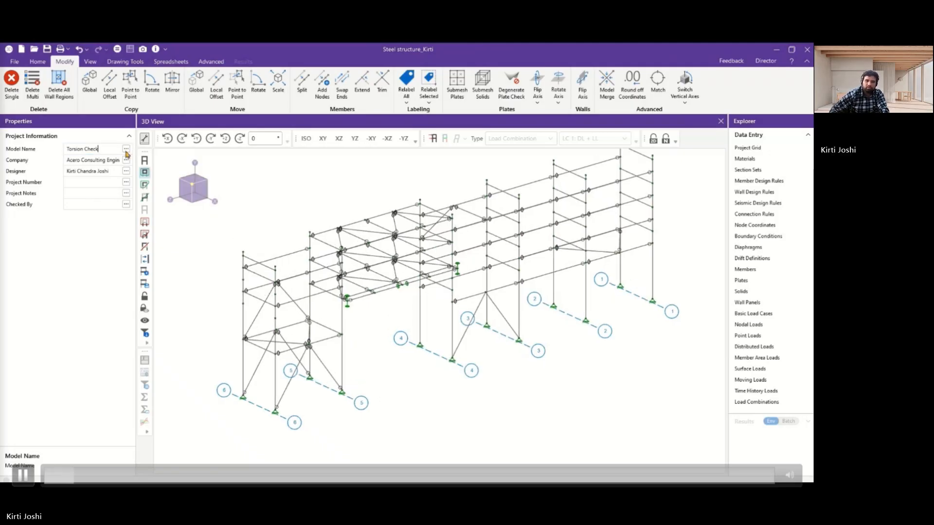
pyautogui.click(35, 62)
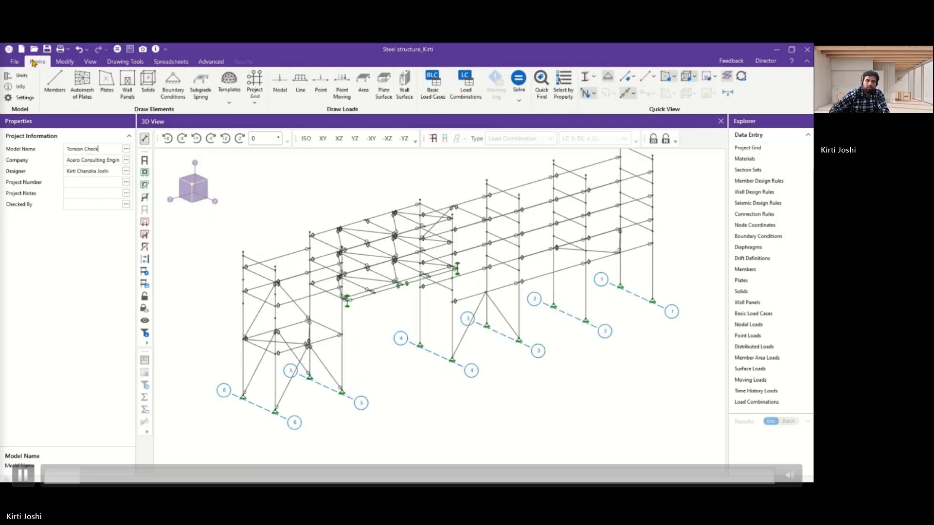
pyautogui.click(26, 99)
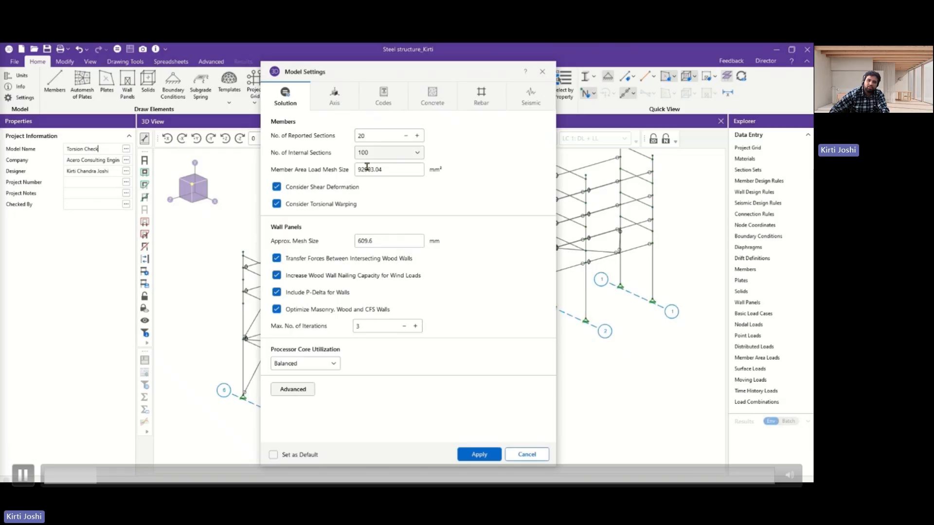
pyautogui.click(376, 134)
pyautogui.write('5')
pyautogui.click(386, 152)
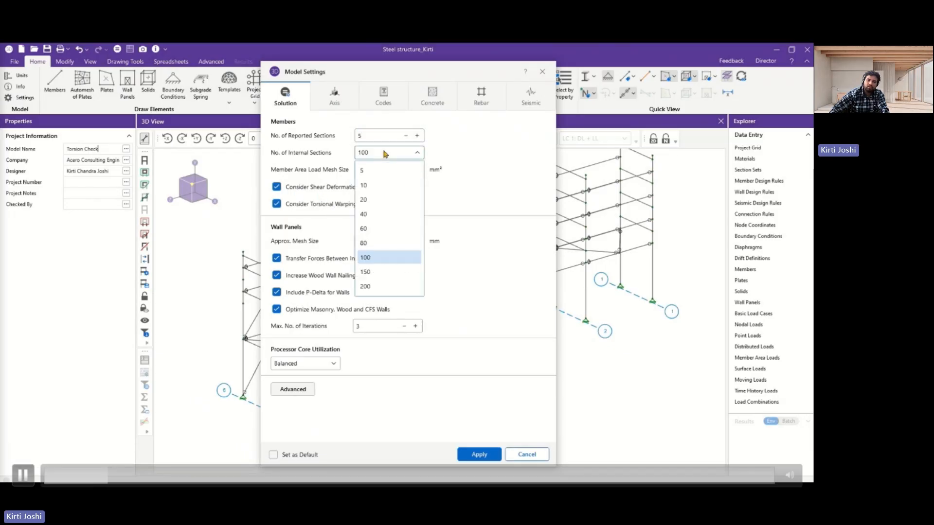
pyautogui.click(385, 152)
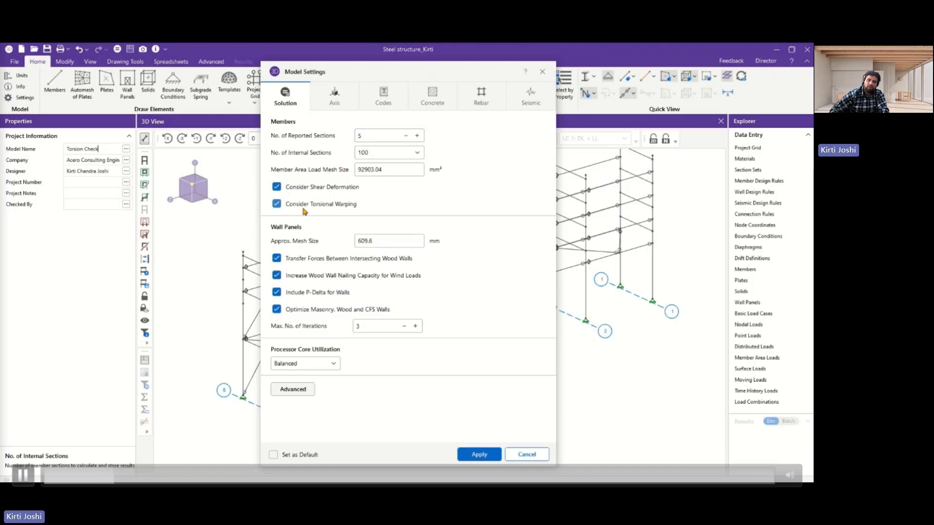
pyautogui.click(489, 455)
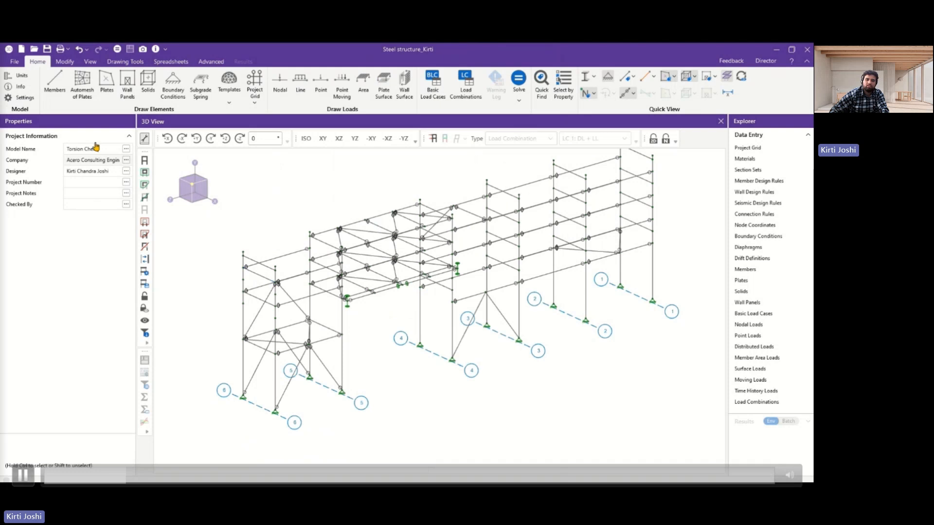
pyautogui.click(23, 77)
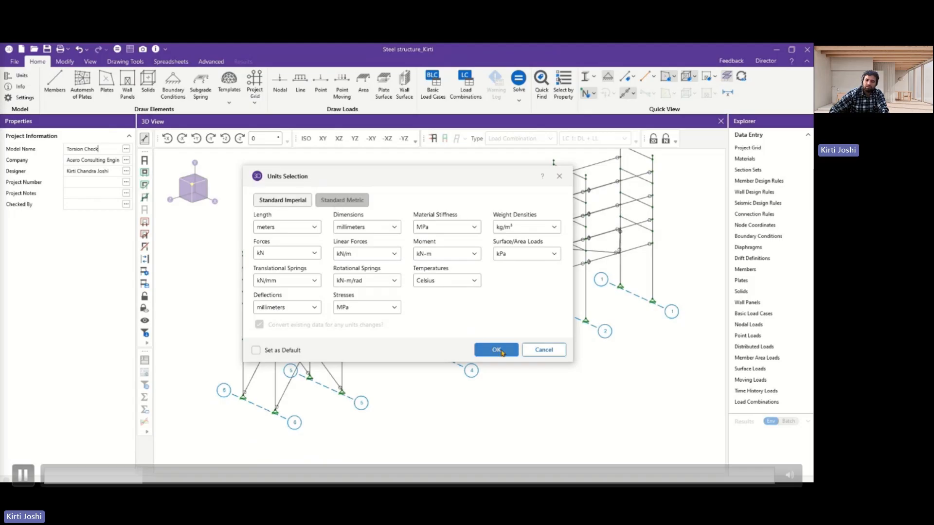
pyautogui.click(502, 350)
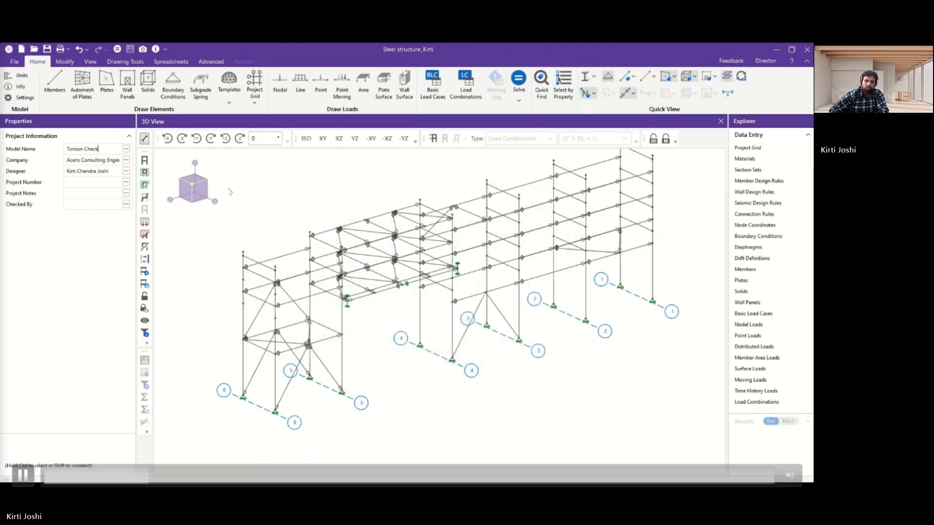
# Display the applied loads on the model for load combination LC 1: DL + LL.
pyautogui.scroll(2, 389, 370)
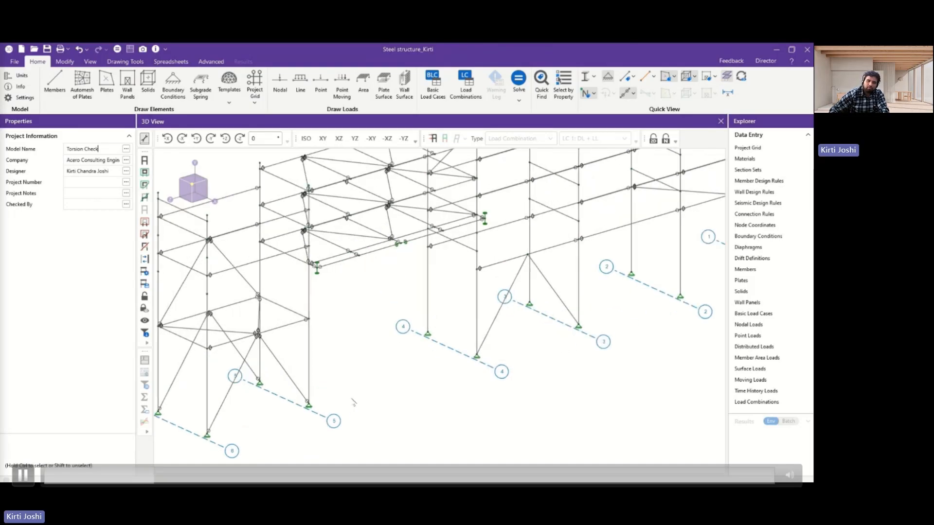
pyautogui.moveTo(416, 343); pyautogui.dragTo(428, 391, button='middle')
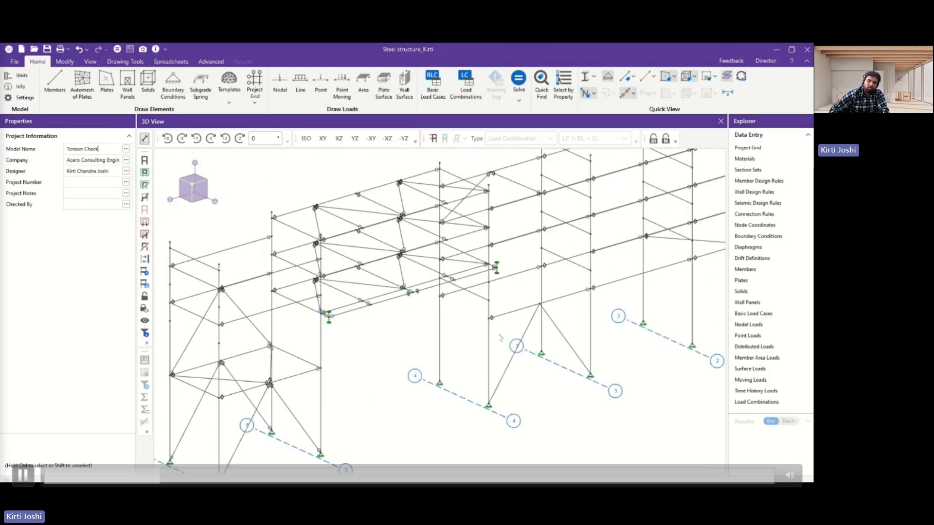
pyautogui.scroll(-1, 469, 277)
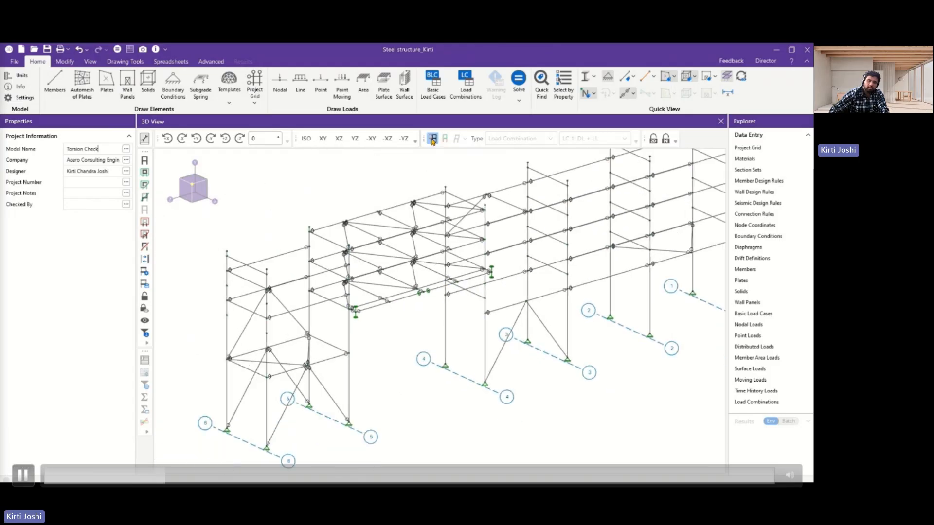
pyautogui.click(432, 139)
pyautogui.click(578, 139)
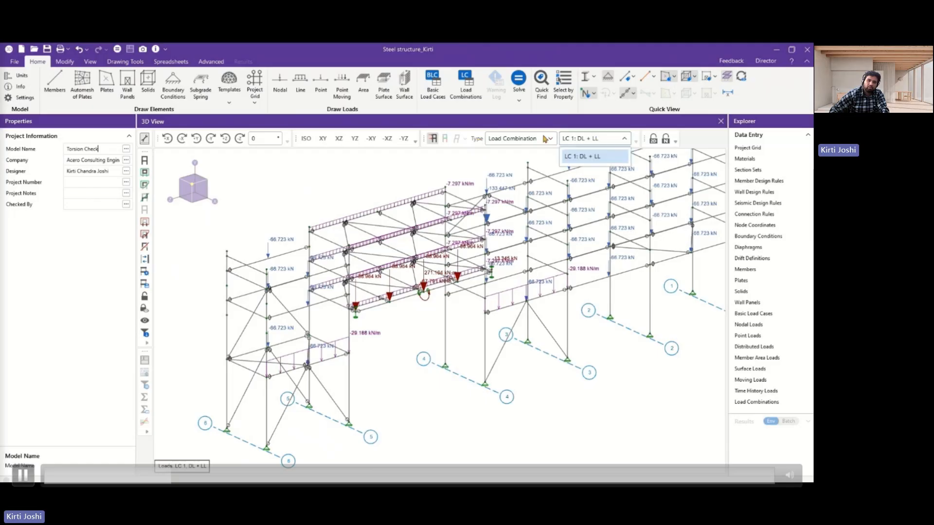
pyautogui.click(545, 139)
pyautogui.click(546, 139)
pyautogui.click(545, 139)
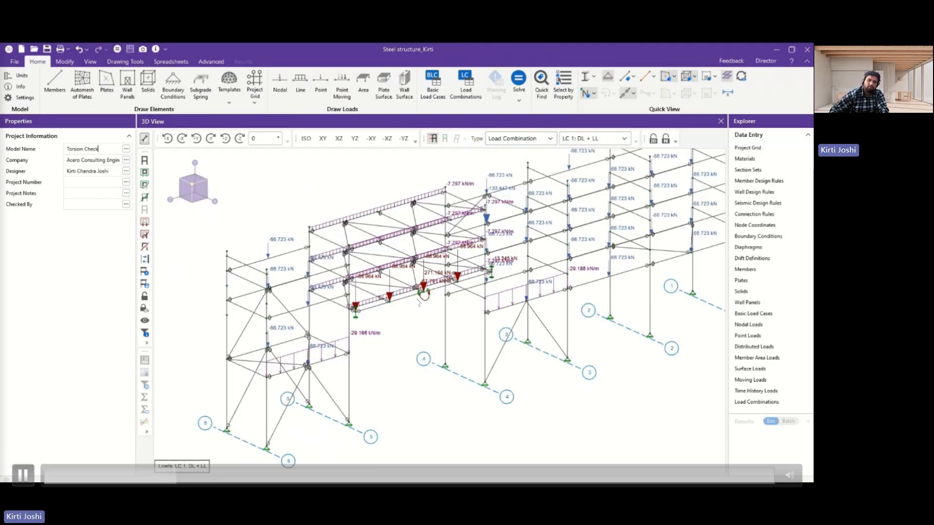
# Examine the point loads and the concentrated torsional moment applied to the outer beam near brace member M117.
pyautogui.scroll(5, 418, 303)
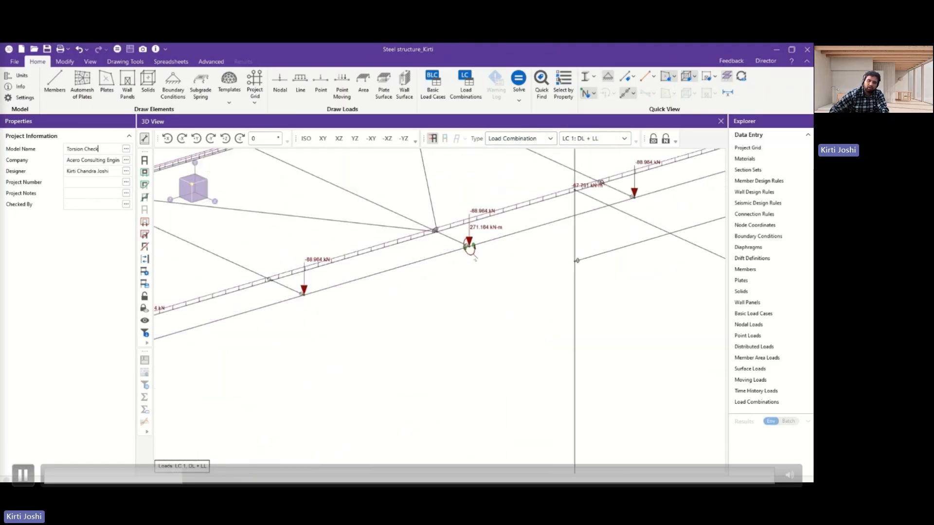
pyautogui.scroll(-2, 475, 260)
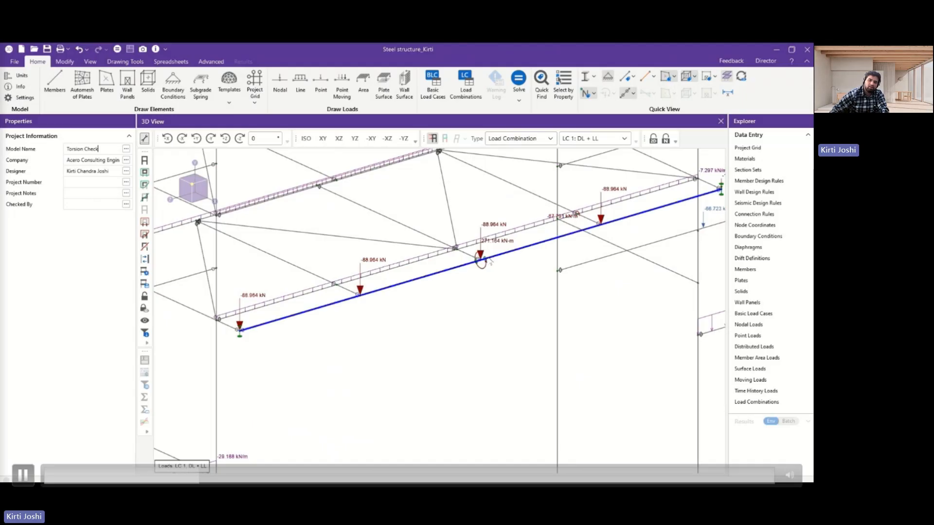
pyautogui.scroll(3, 486, 261)
pyautogui.scroll(-2, 479, 261)
pyautogui.moveTo(479, 261); pyautogui.dragTo(445, 266, button='middle')
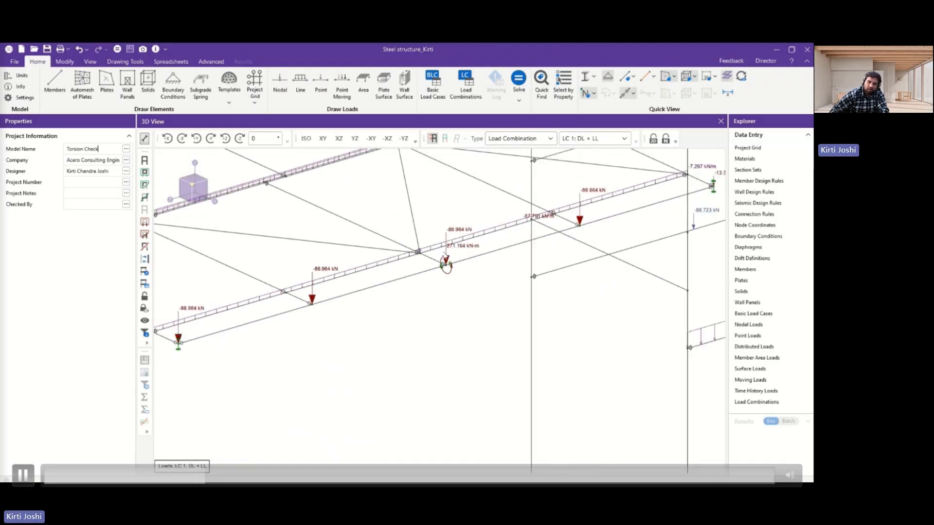
pyautogui.scroll(-3, 444, 264)
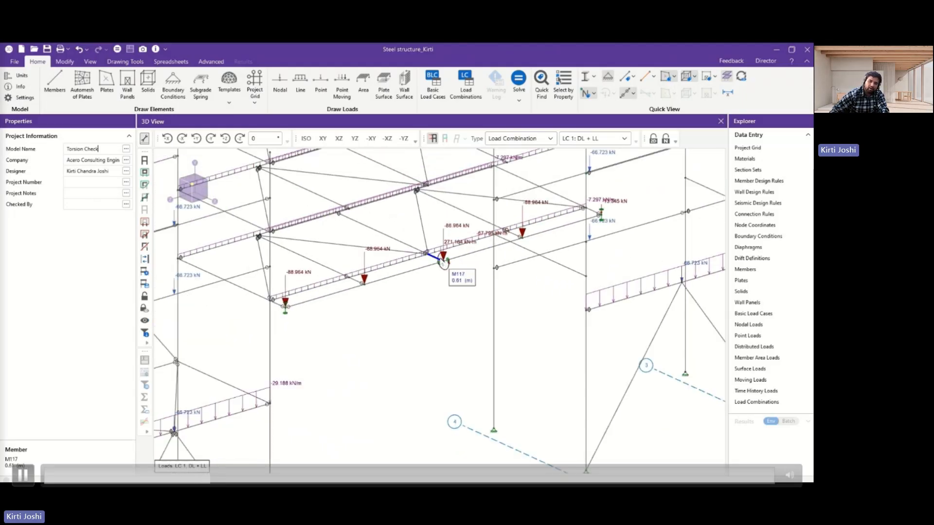
pyautogui.scroll(-2, 444, 261)
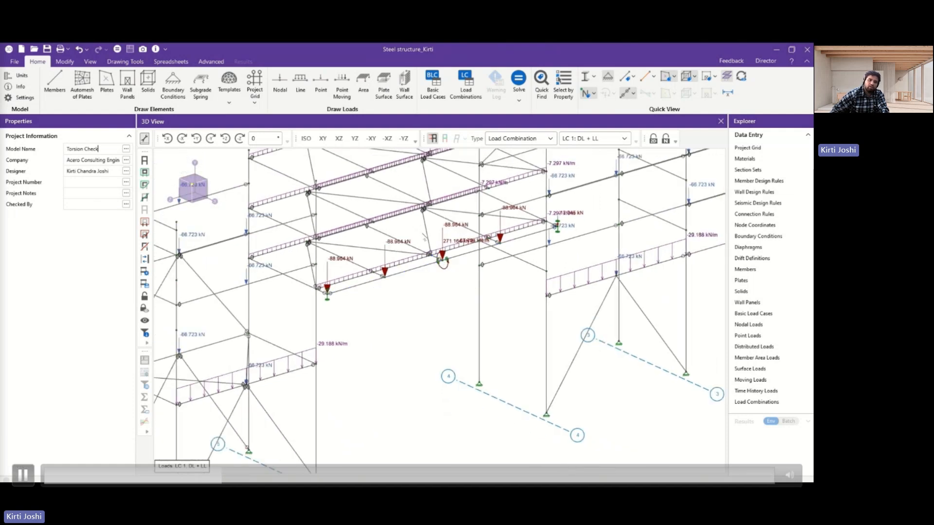
pyautogui.scroll(-1, 423, 235)
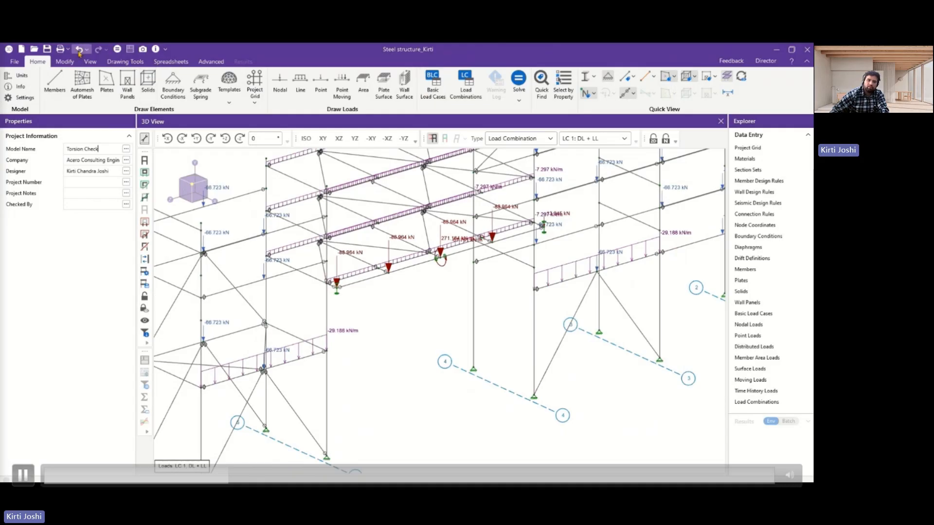
# Solve the model for the single load combination LC 1: DL + LL and close the Node Reactions results.
pyautogui.click(117, 49)
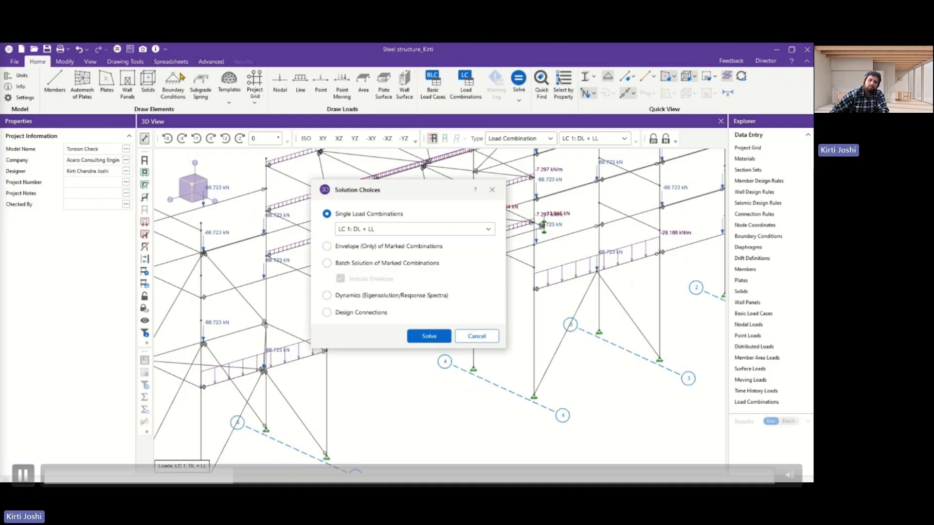
pyautogui.click(429, 336)
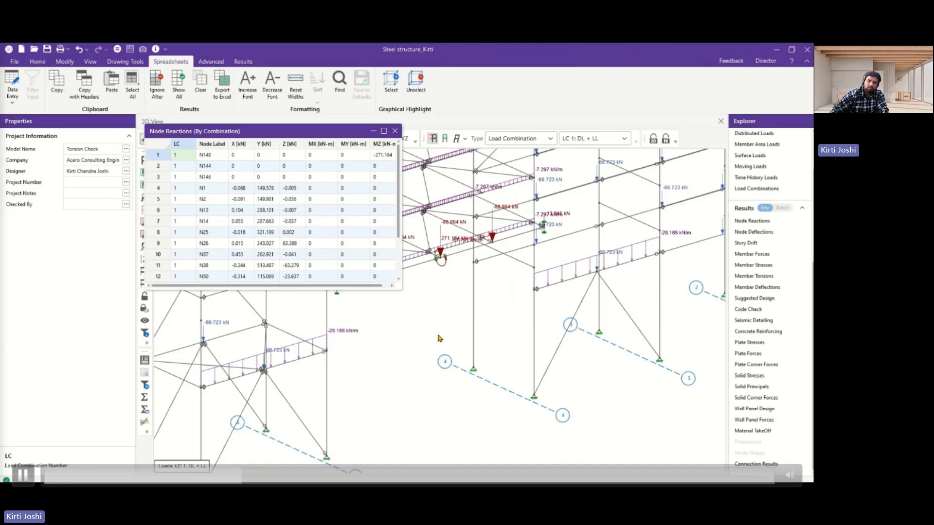
pyautogui.click(395, 130)
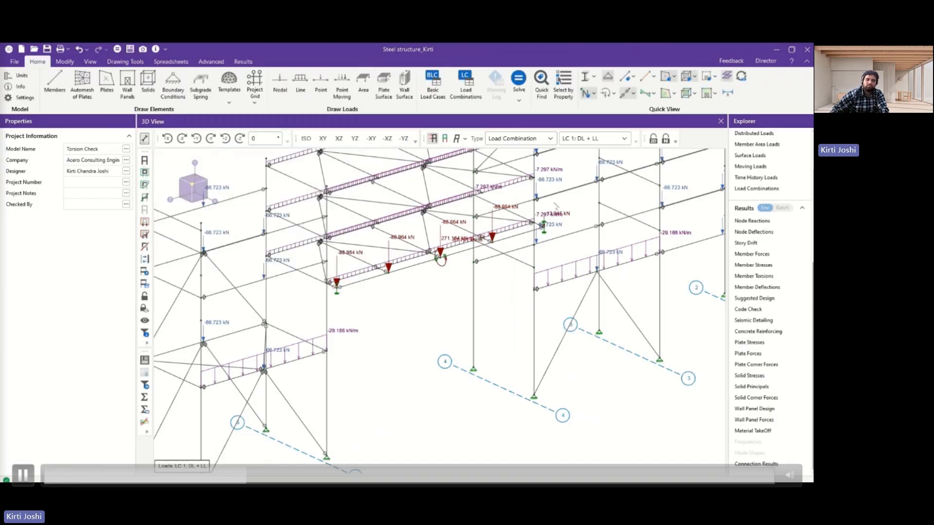
# Open the Member Torsion Stresses results and sort them by Shear from absolute maximum to absolute minimum.
pyautogui.click(763, 277)
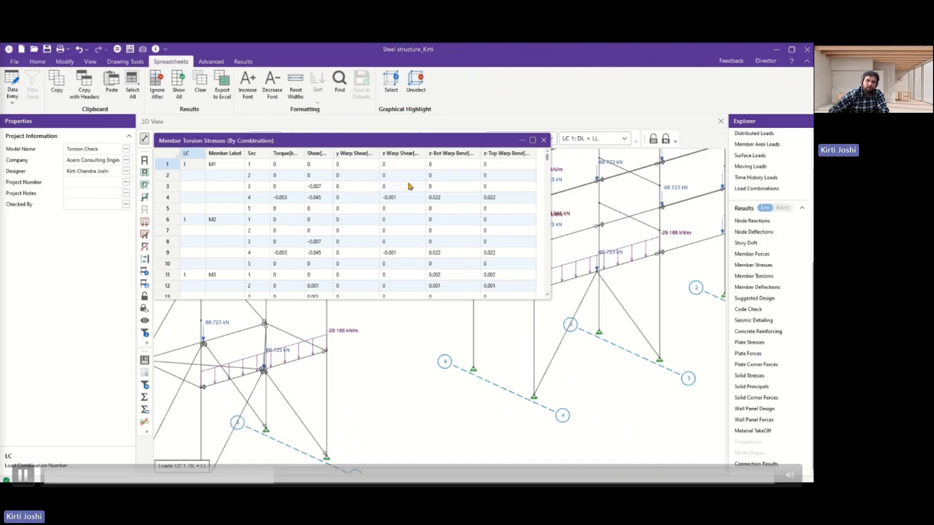
pyautogui.scroll(-1, 409, 186)
pyautogui.scroll(1, 333, 176)
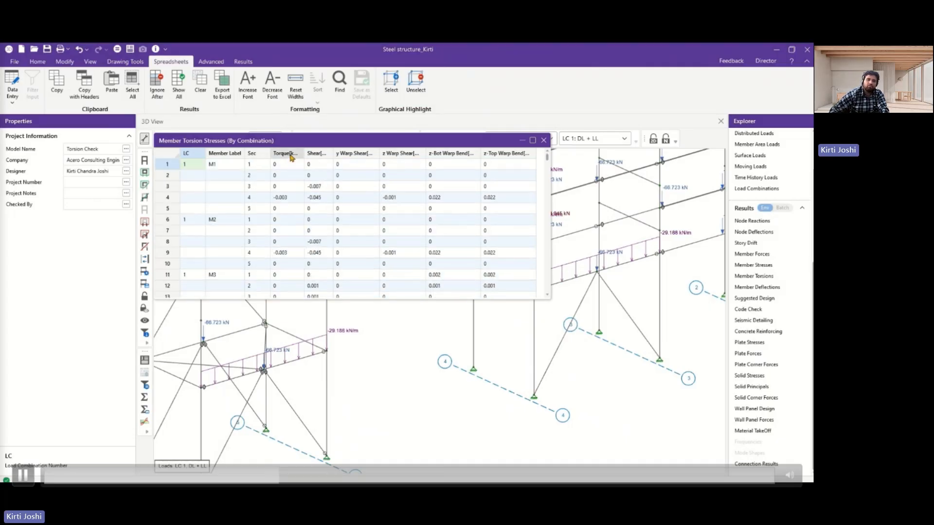
pyautogui.rightClick(315, 155)
pyautogui.moveTo(408, 219)
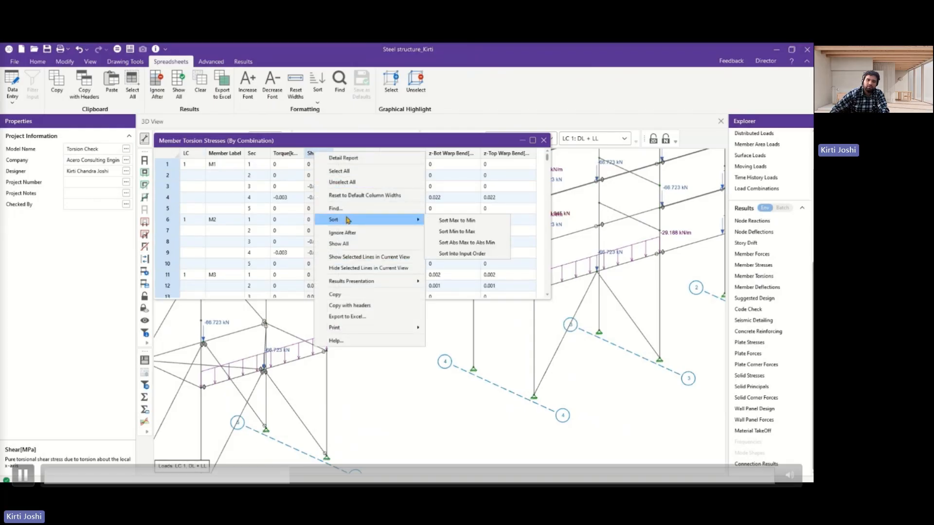
pyautogui.click(470, 232)
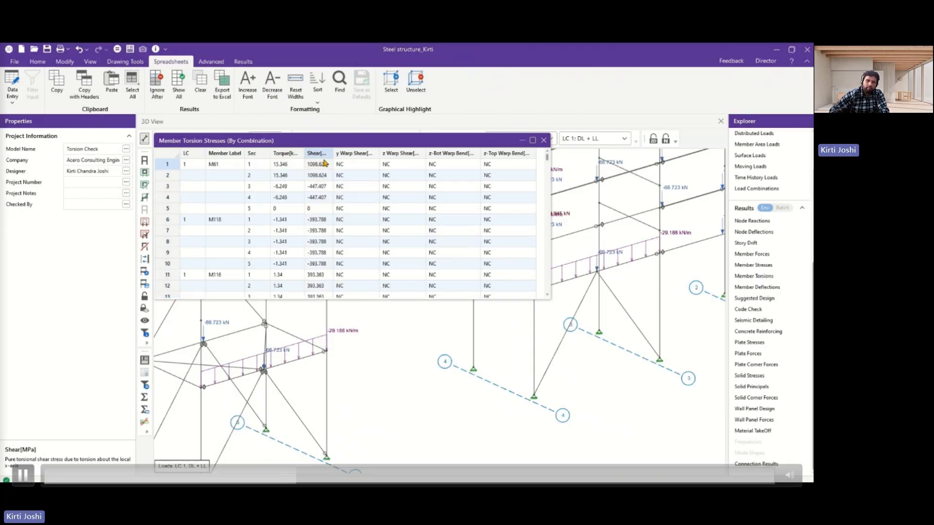
# Review the torsion stresses with the Torque, Shear, y Warp Shear and z-Bot Warp Bend columns widened, and close the results spreadsheet.
pyautogui.scroll(-18, 316, 180)
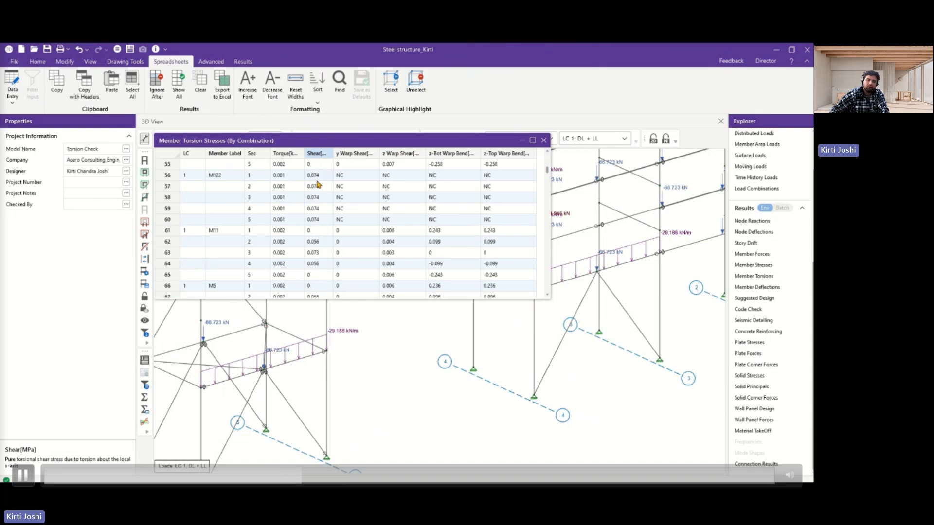
pyautogui.scroll(-2, 317, 184)
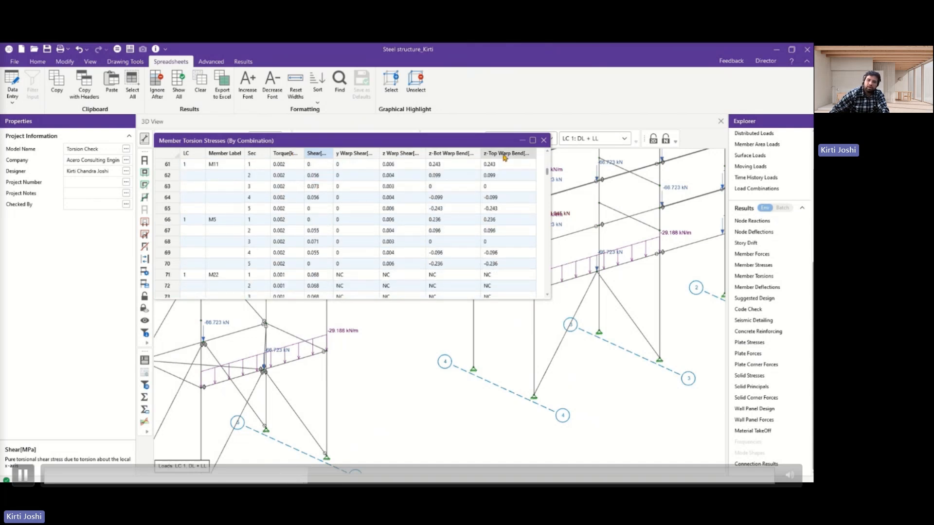
pyautogui.moveTo(333, 153); pyautogui.dragTo(427, 153)
pyautogui.moveTo(371, 295); pyautogui.dragTo(434, 300)
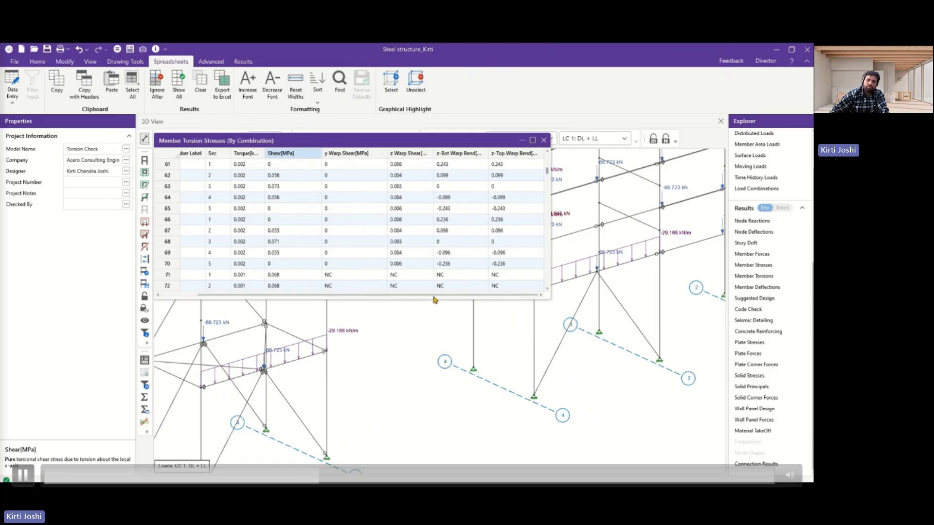
pyautogui.moveTo(482, 155); pyautogui.dragTo(517, 154)
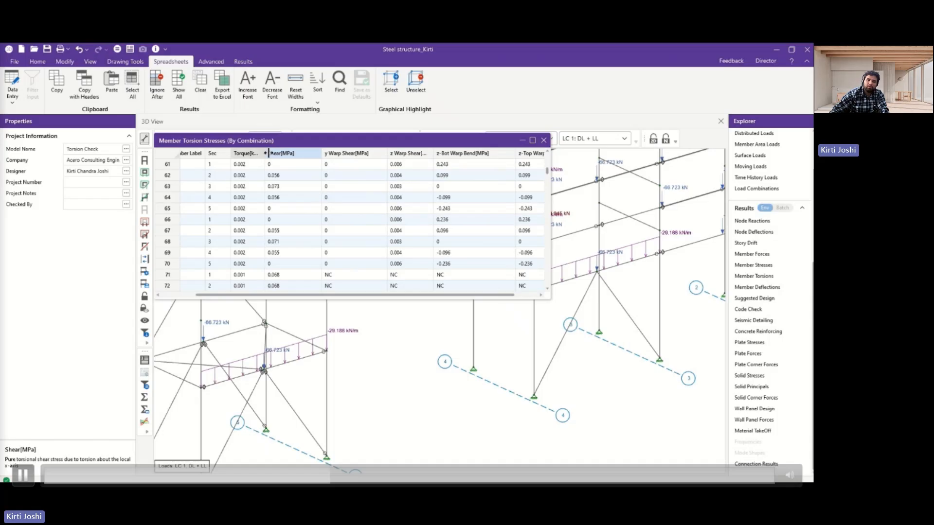
pyautogui.moveTo(269, 153); pyautogui.dragTo(305, 153)
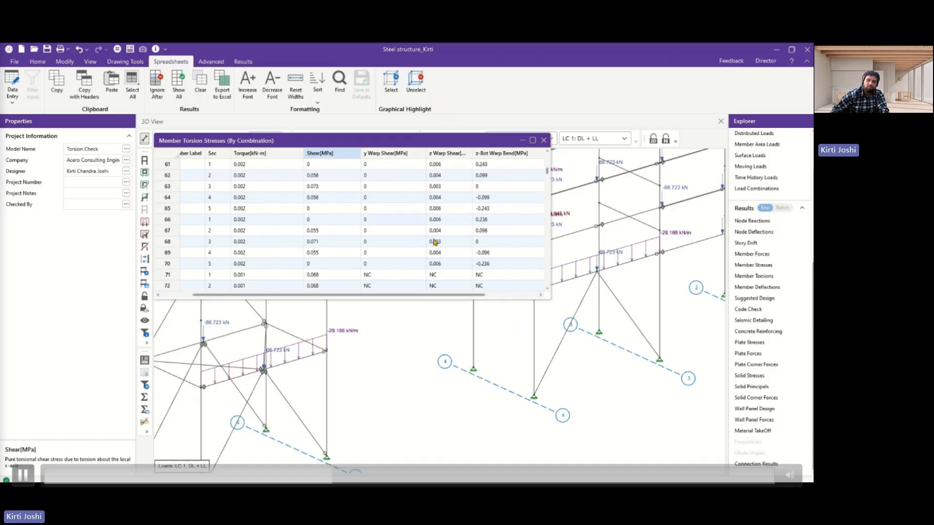
pyautogui.click(544, 141)
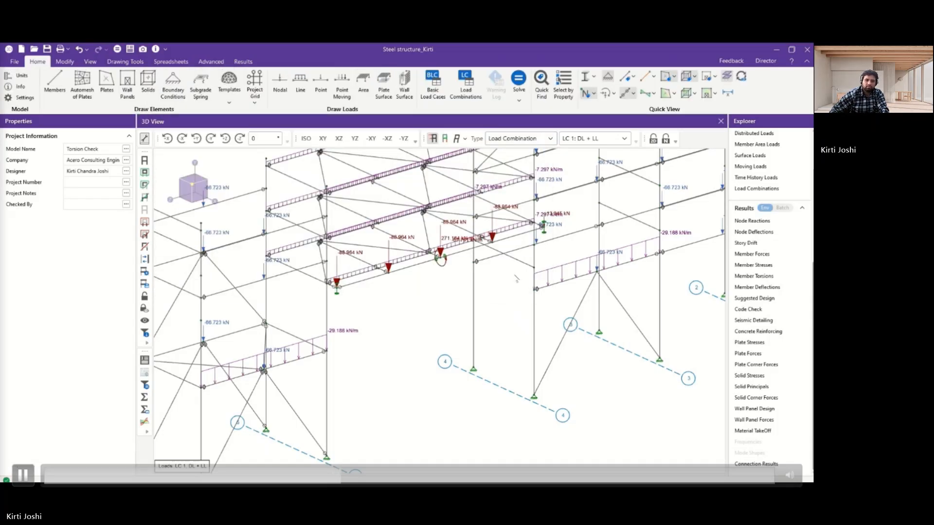
pyautogui.scroll(-3, 516, 278)
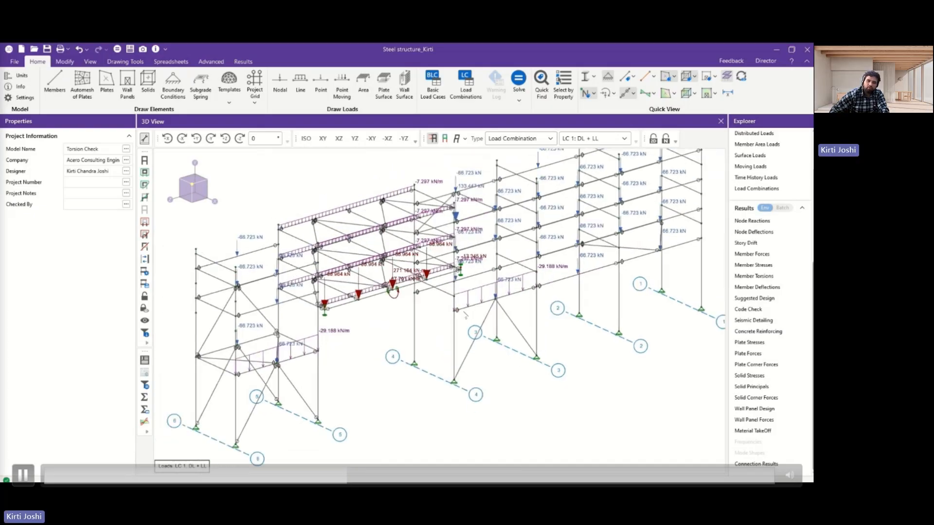
pyautogui.scroll(-2, 466, 316)
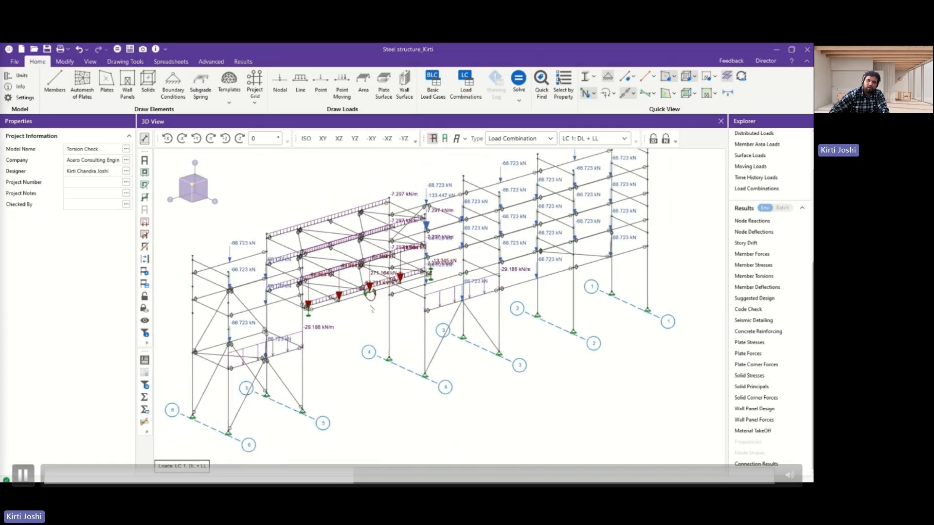
pyautogui.scroll(3, 313, 302)
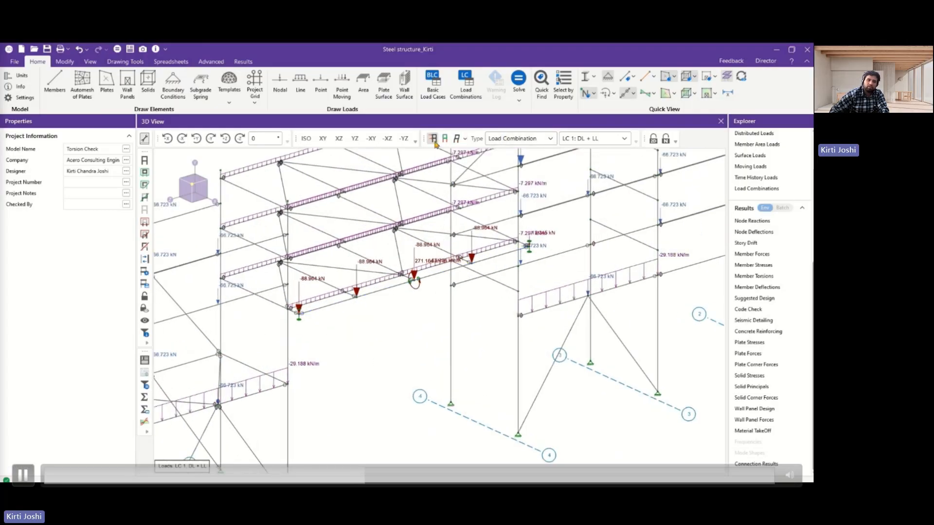
# Display the deflected shape of the whole structure for load combination LC 1: DL + LL and inspect it.
pyautogui.click(456, 139)
pyautogui.click(459, 143)
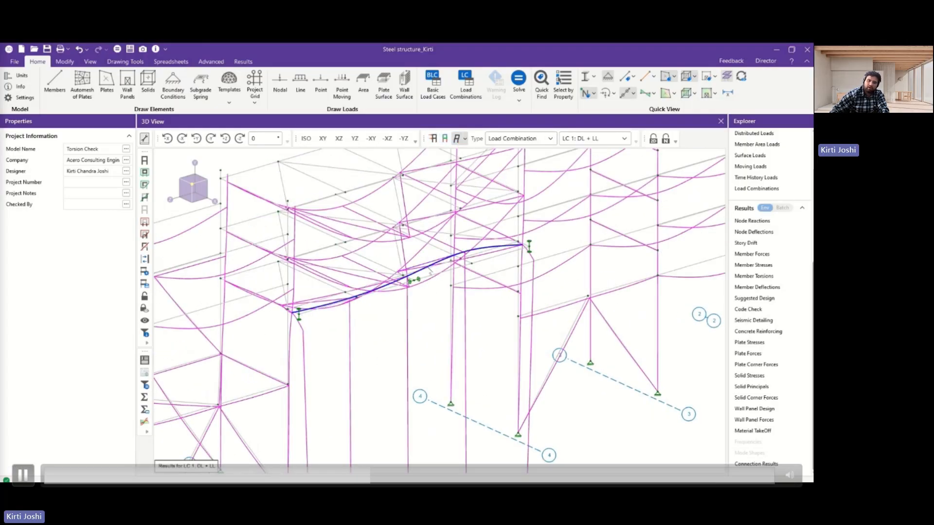
pyautogui.scroll(-3, 468, 280)
pyautogui.scroll(-4, 470, 282)
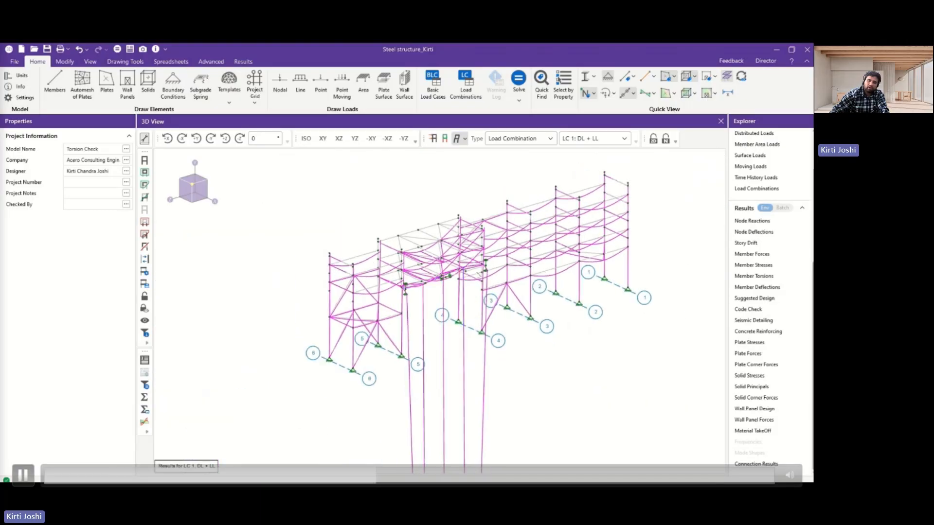
pyautogui.scroll(5, 459, 261)
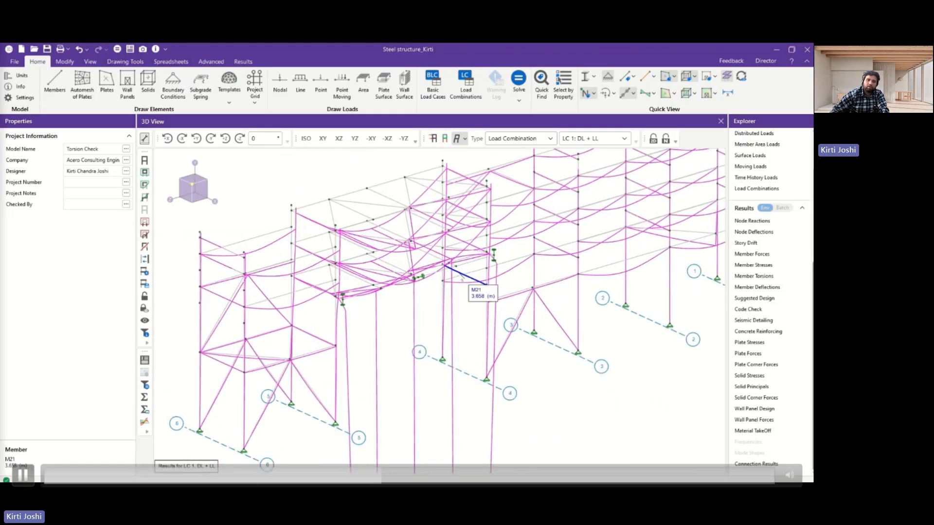
# Render the deflected members as full shapes, examine the deflected beams up close, and return to the line display.
pyautogui.click(587, 79)
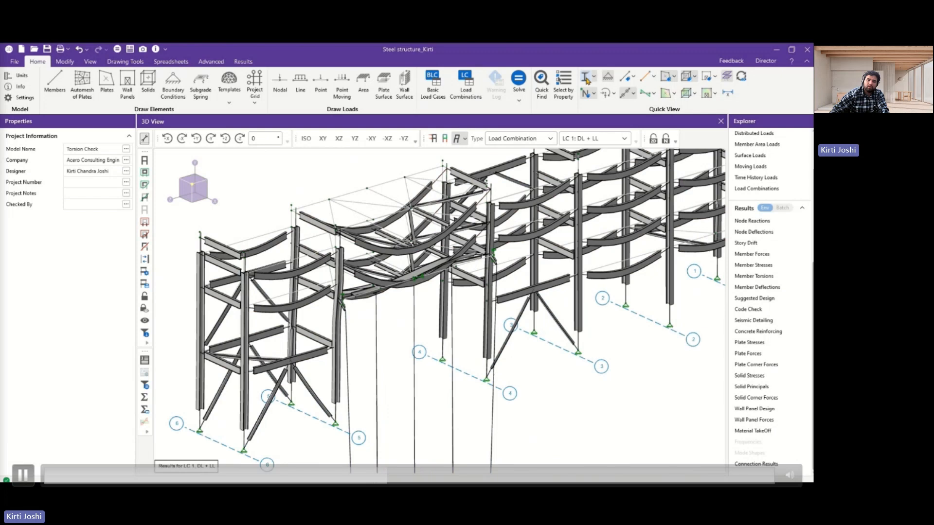
pyautogui.scroll(4, 395, 291)
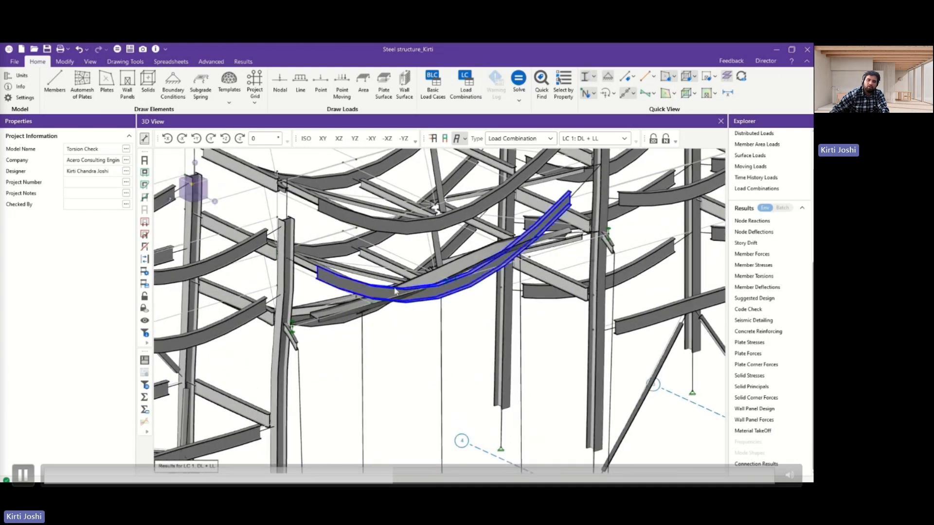
pyautogui.scroll(-4, 395, 291)
pyautogui.click(585, 78)
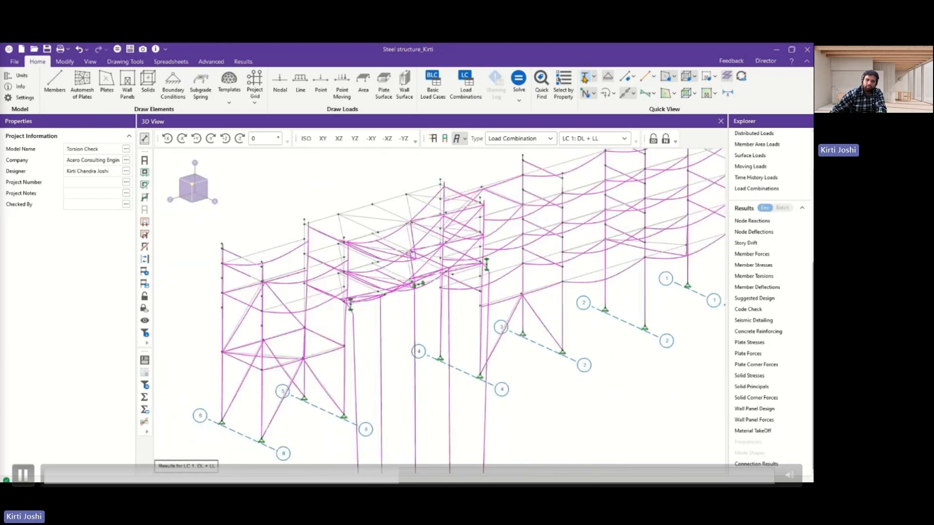
pyautogui.click(585, 77)
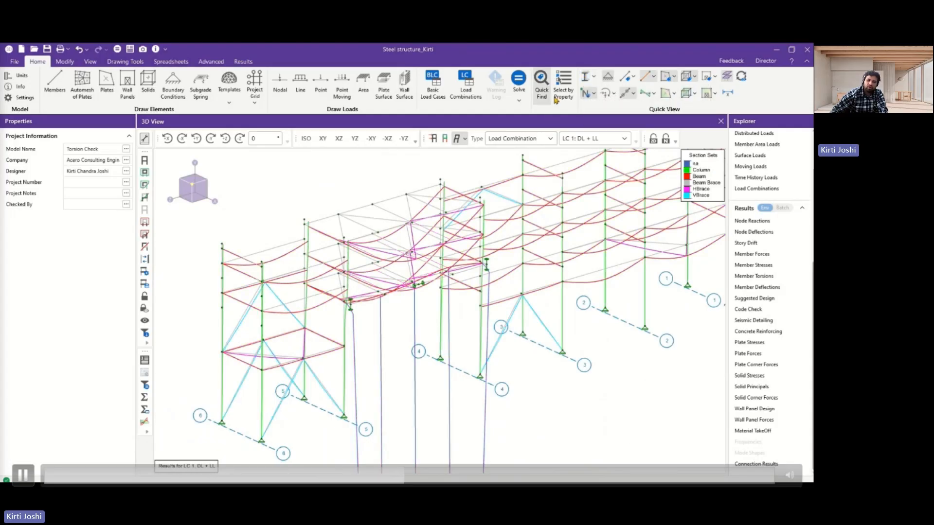
pyautogui.click(585, 78)
pyautogui.click(585, 77)
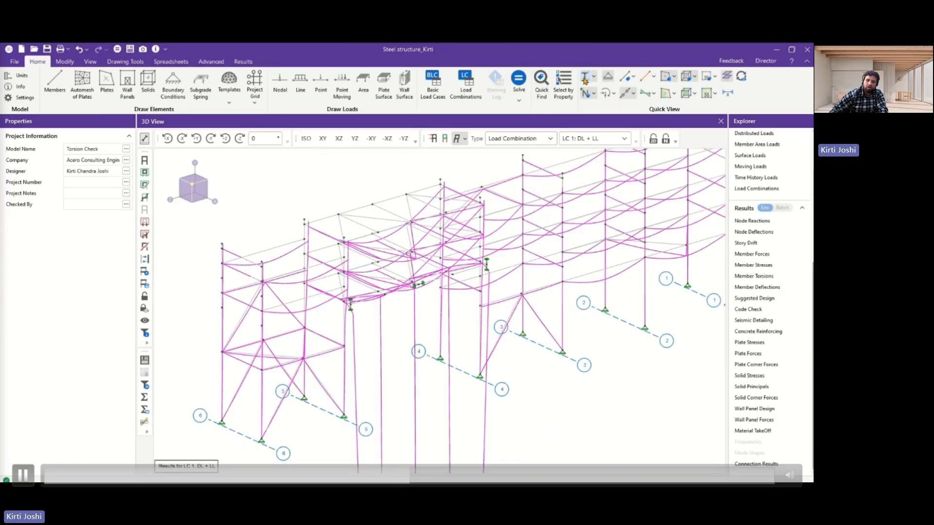
# Hide the deflected shape and isolate beam M61 in Viewer Mode.
pyautogui.click(456, 139)
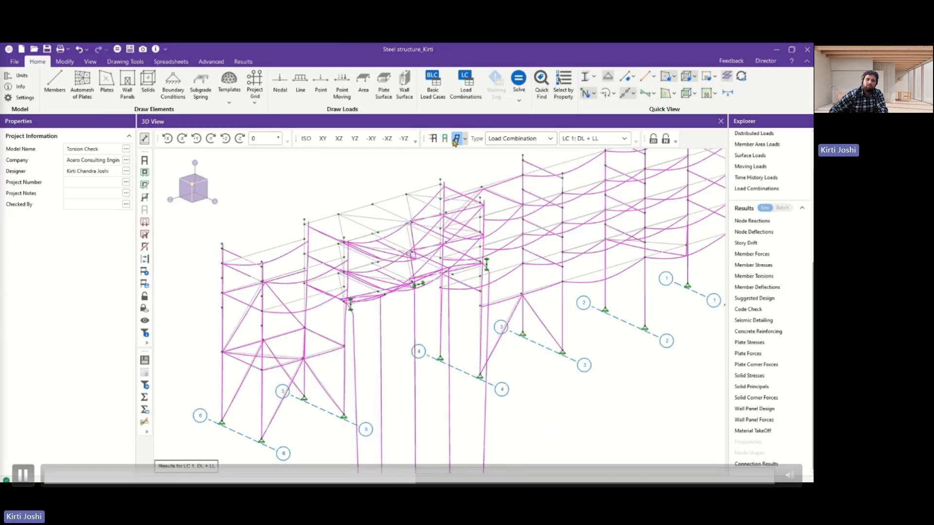
pyautogui.click(456, 139)
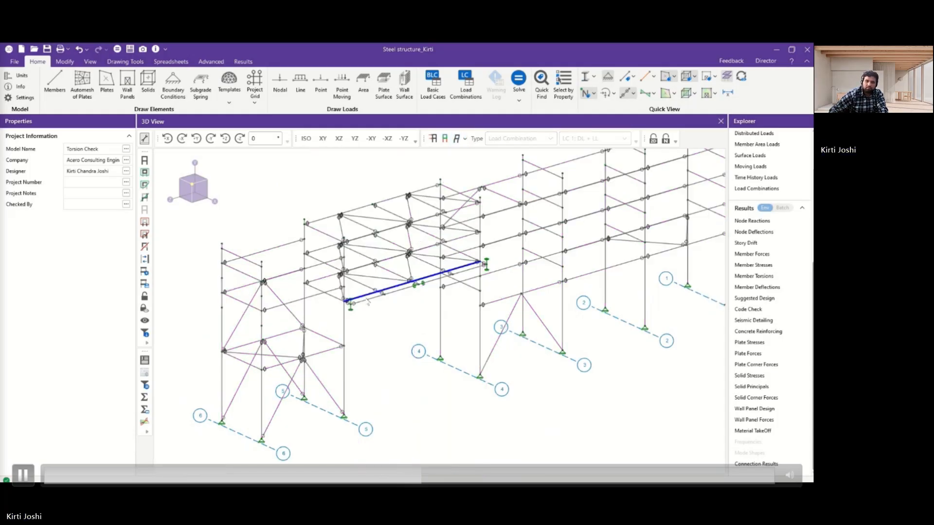
pyautogui.scroll(3, 363, 306)
pyautogui.scroll(5, 363, 303)
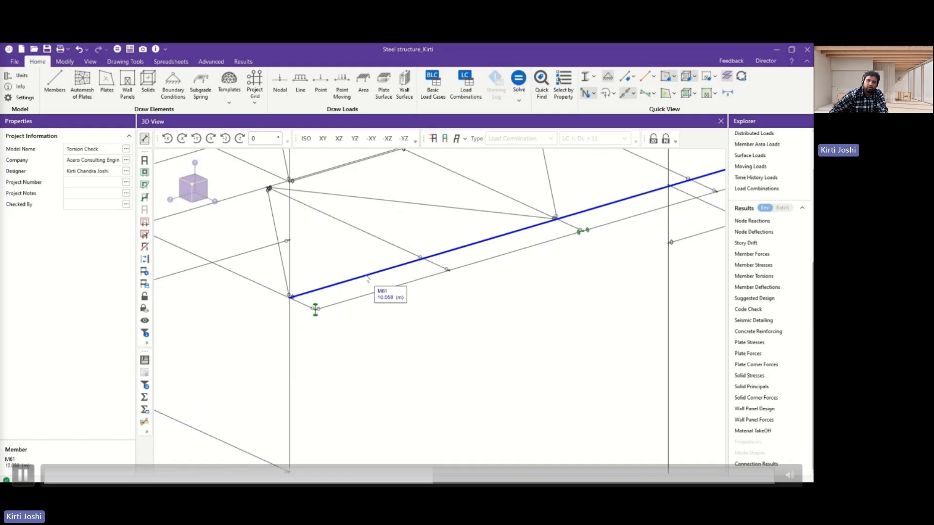
pyautogui.click(367, 278)
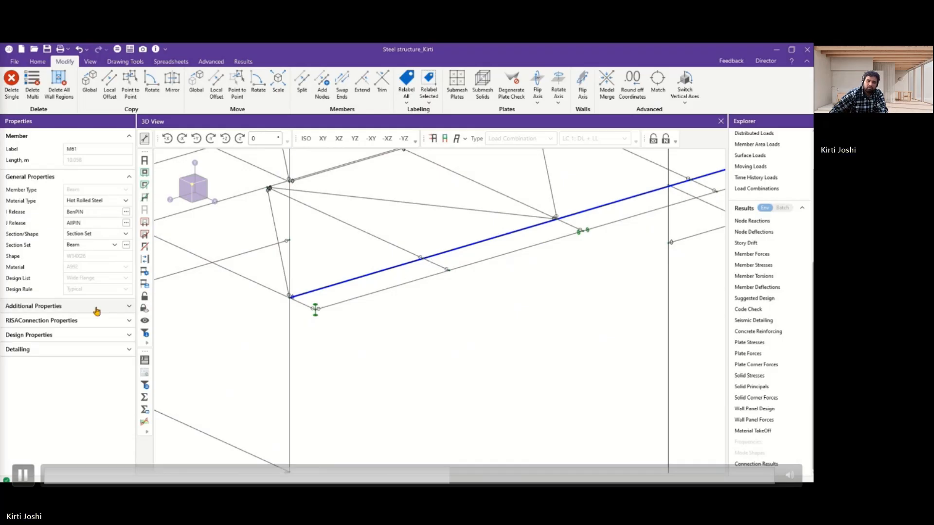
pyautogui.click(144, 319)
pyautogui.scroll(-3, 438, 263)
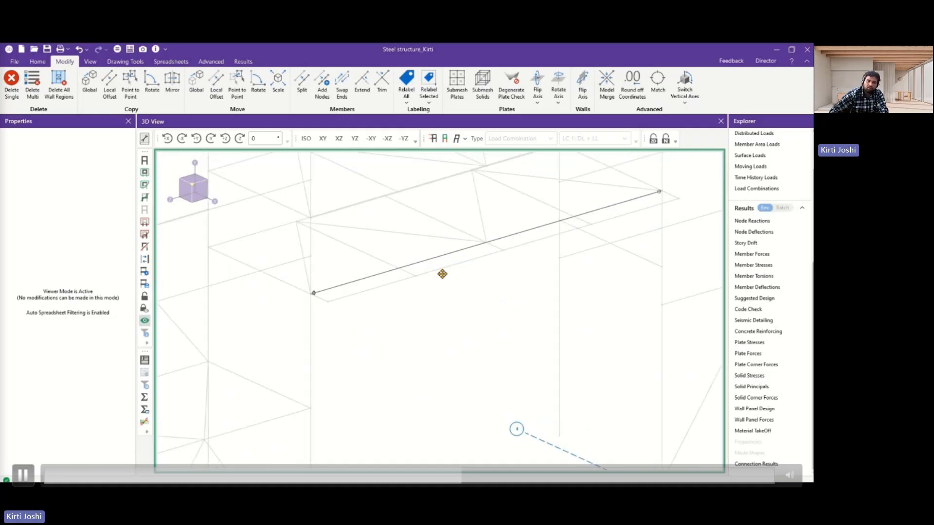
# Render beam M61 as a full shape and display its deflected shape for LC 1: DL + LL.
pyautogui.click(37, 62)
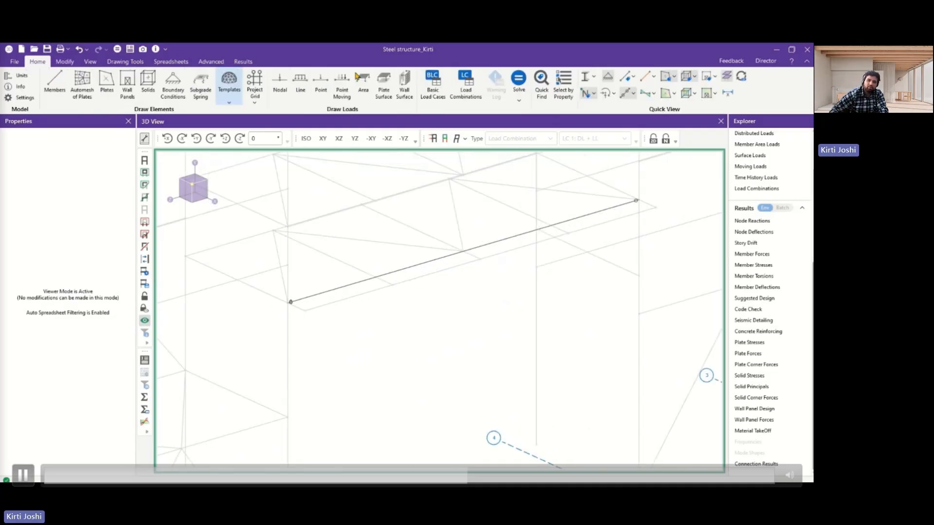
pyautogui.click(587, 80)
pyautogui.click(587, 80)
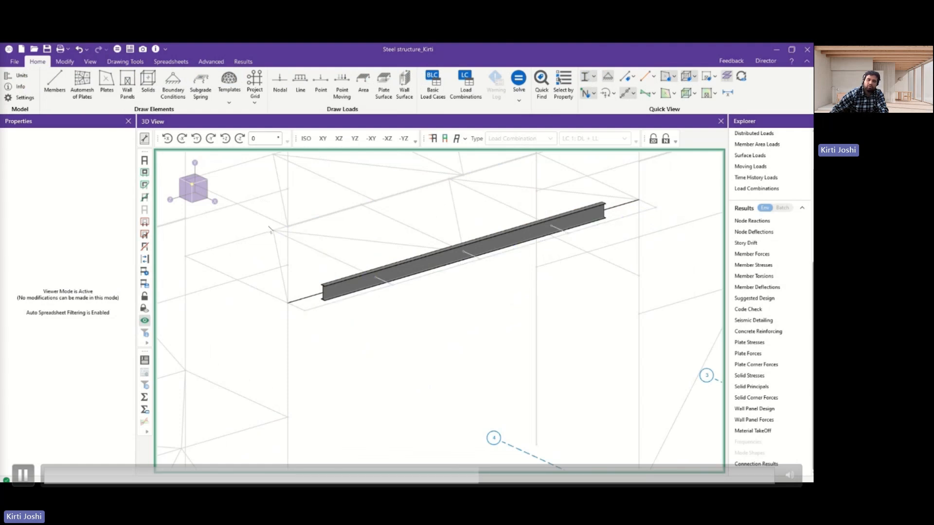
pyautogui.click(456, 139)
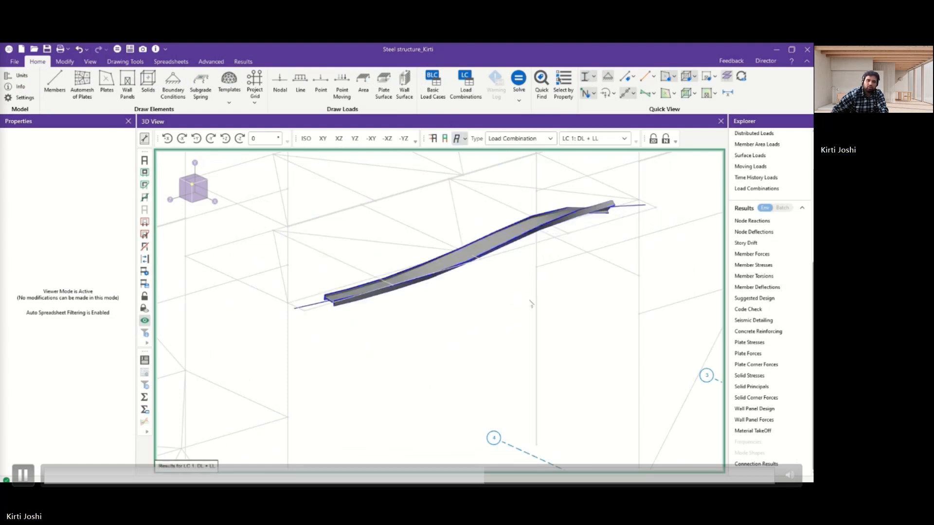
pyautogui.scroll(2, 536, 310)
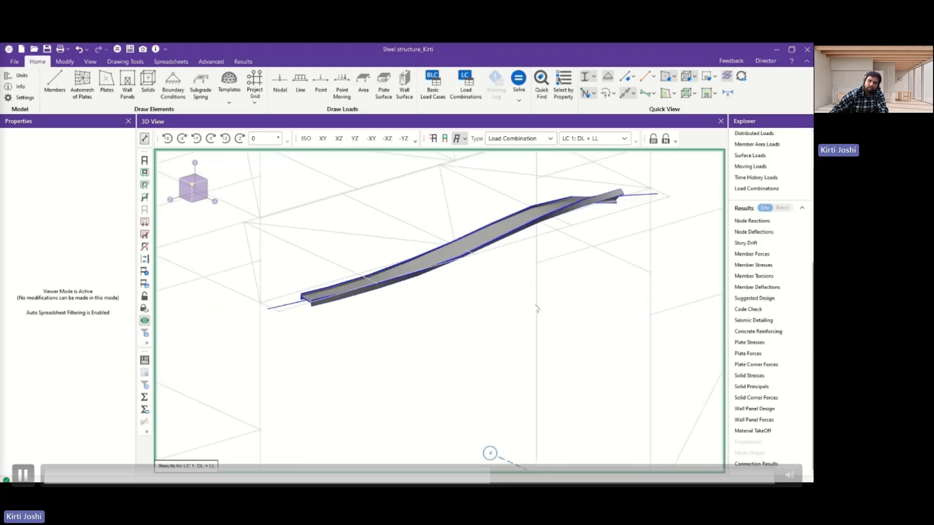
pyautogui.scroll(-2, 537, 309)
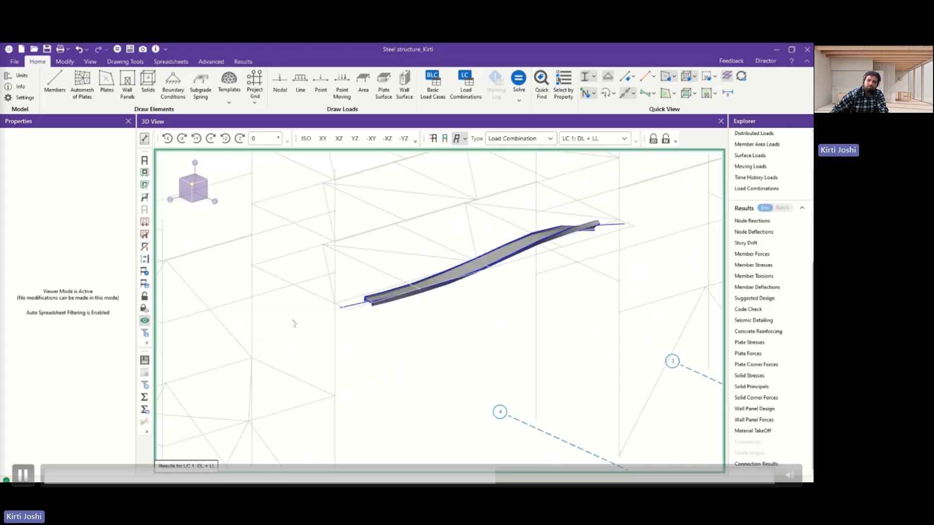
# Open the Detail Report for beam M61 and review its properties, force and stress diagrams, and LRFD code check.
pyautogui.click(144, 360)
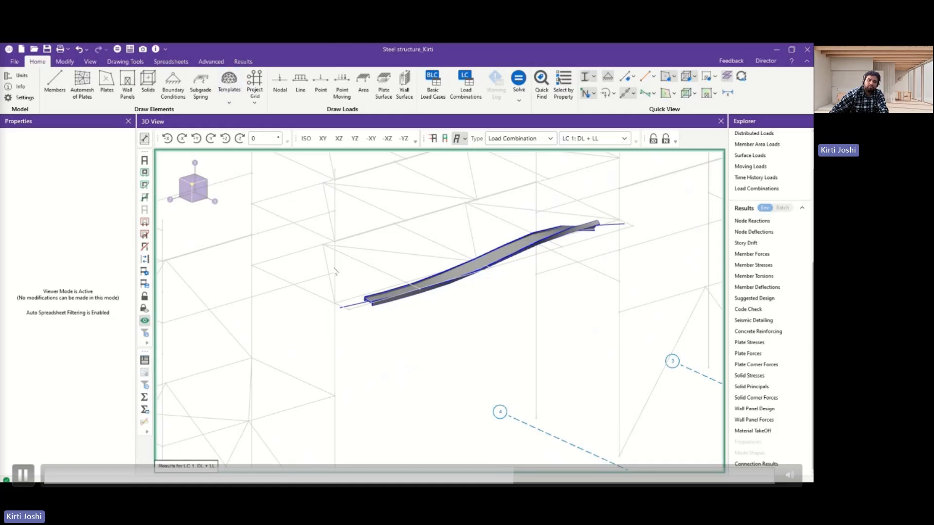
pyautogui.click(474, 269)
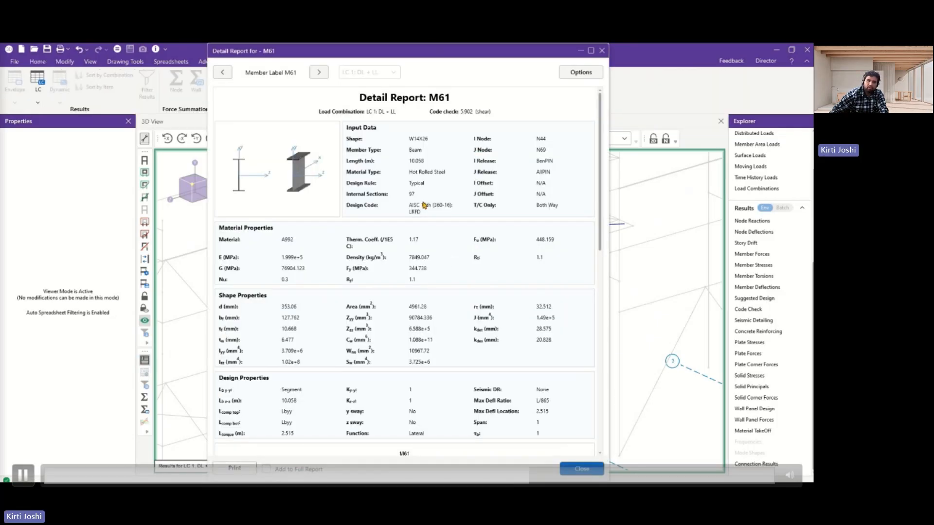
pyautogui.scroll(-10, 423, 205)
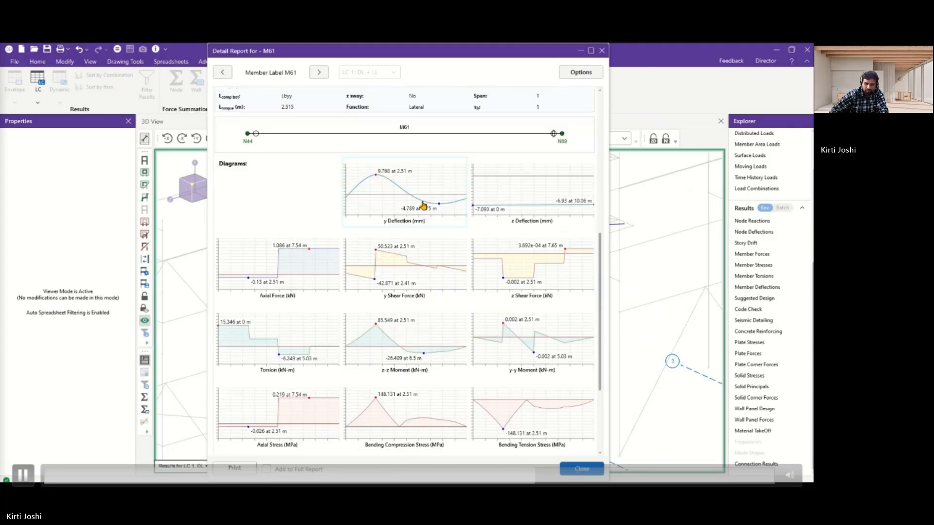
pyautogui.scroll(-4, 423, 206)
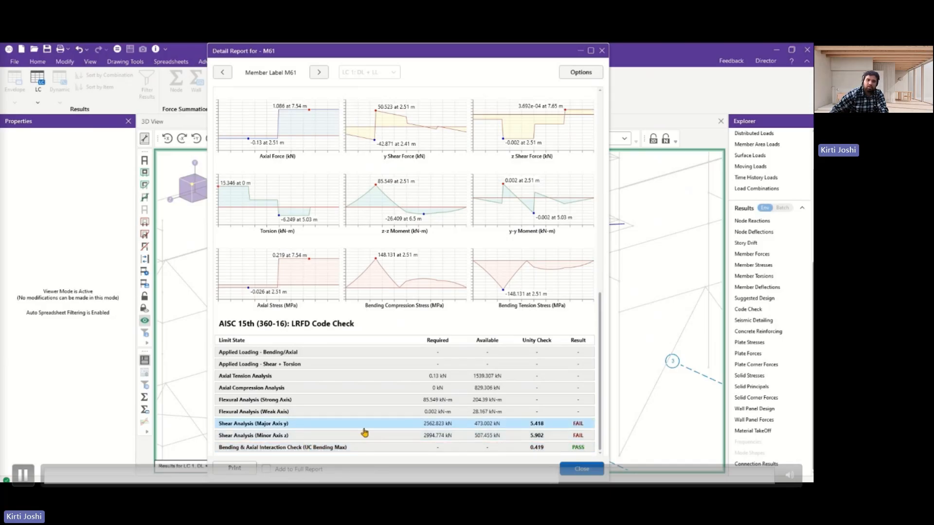
# Expand the Shear Analysis (Major Axis y) limit state and read through its shear strength and unity check calculations.
pyautogui.click(288, 424)
pyautogui.scroll(-1, 345, 377)
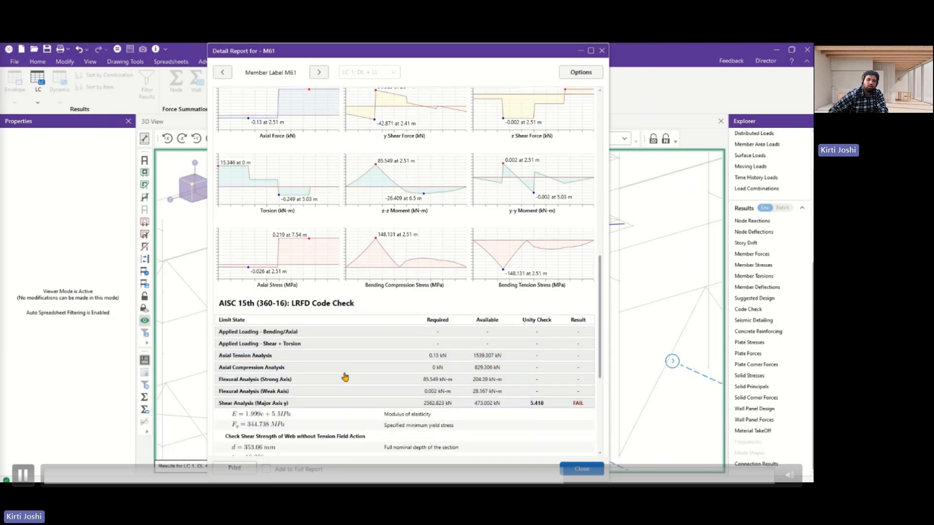
pyautogui.scroll(-4, 345, 377)
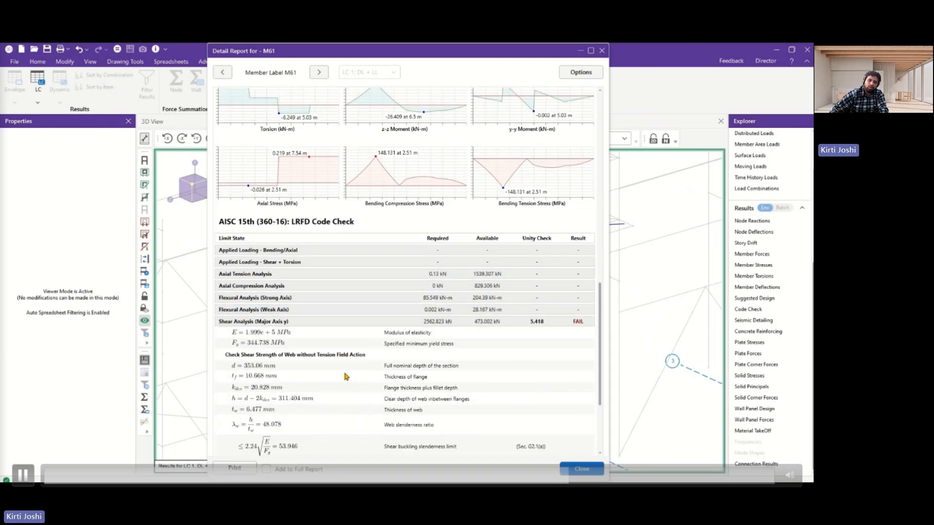
pyautogui.scroll(-5, 387, 367)
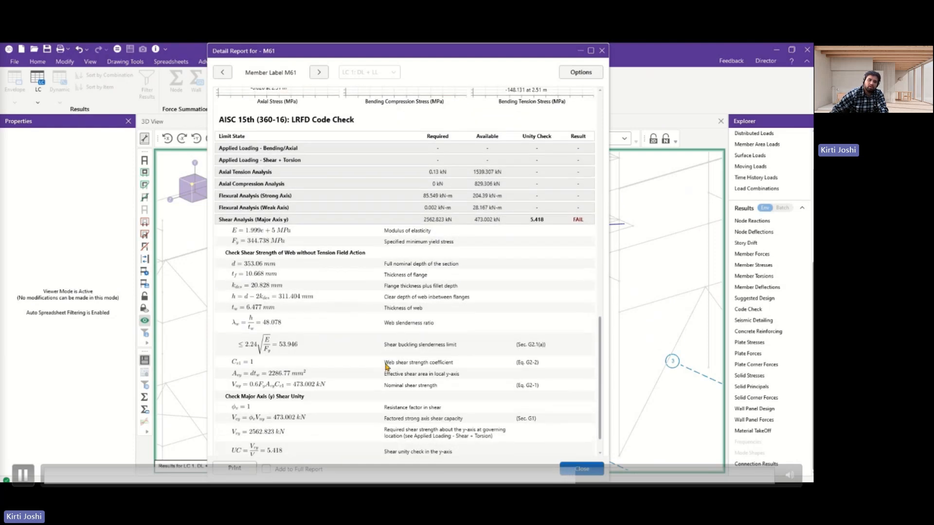
pyautogui.scroll(-2, 387, 366)
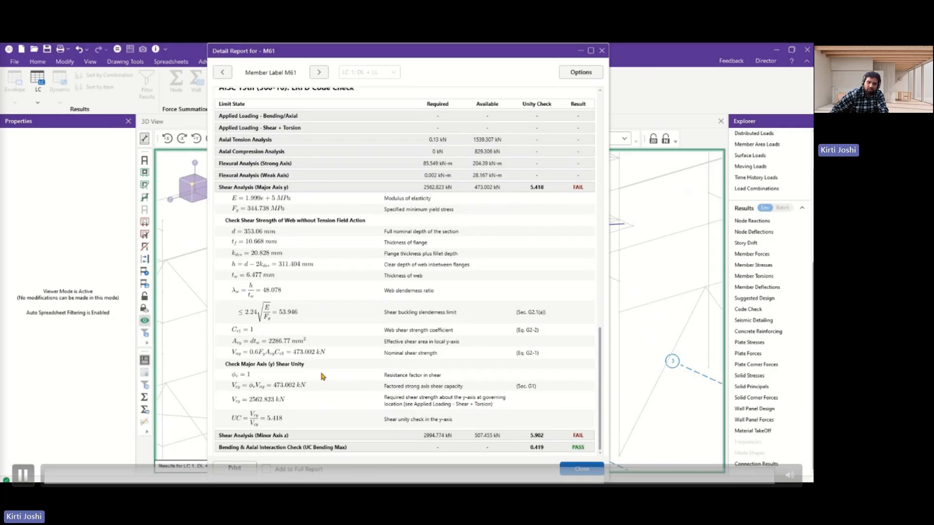
pyautogui.scroll(3, 310, 345)
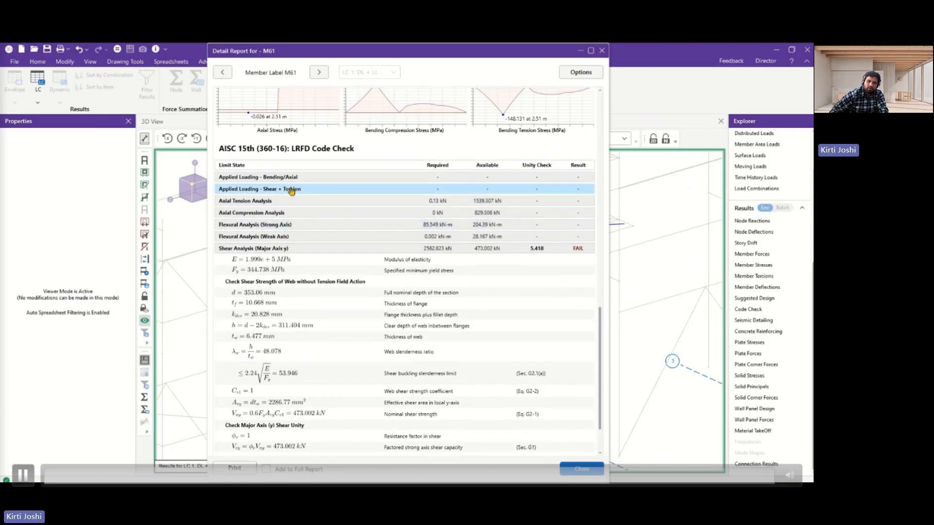
# Review the Applied Loading - Shear + Torsion calculation, collapse the expanded limit states, and close the detail report.
pyautogui.click(291, 189)
pyautogui.scroll(1, 308, 235)
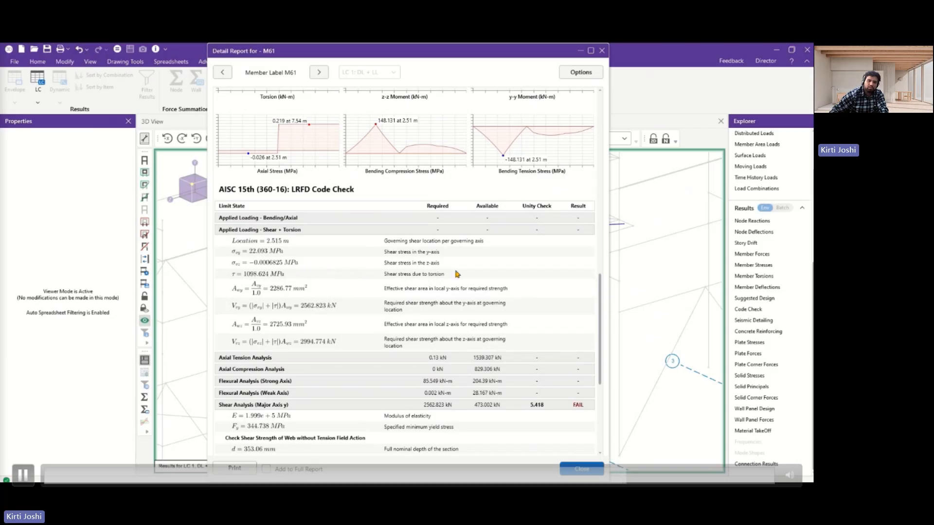
pyautogui.click(282, 232)
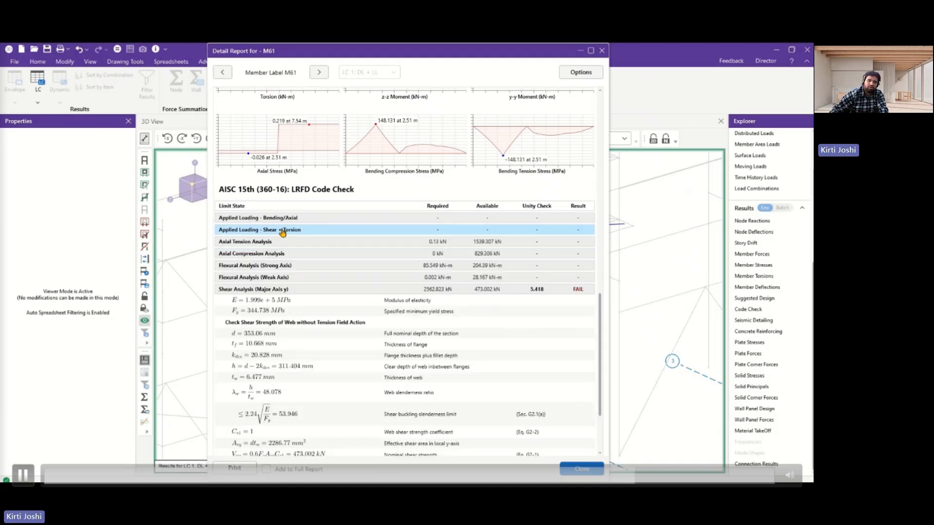
pyautogui.click(276, 289)
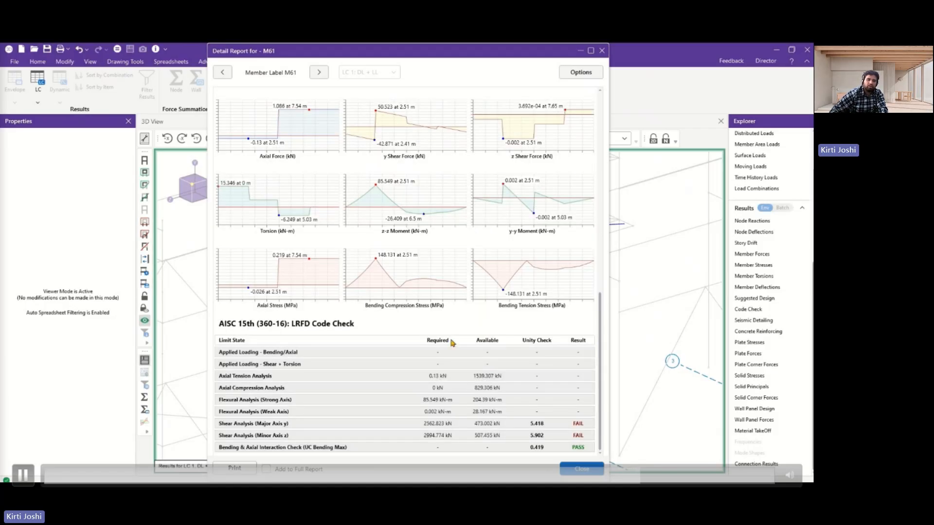
pyautogui.click(586, 470)
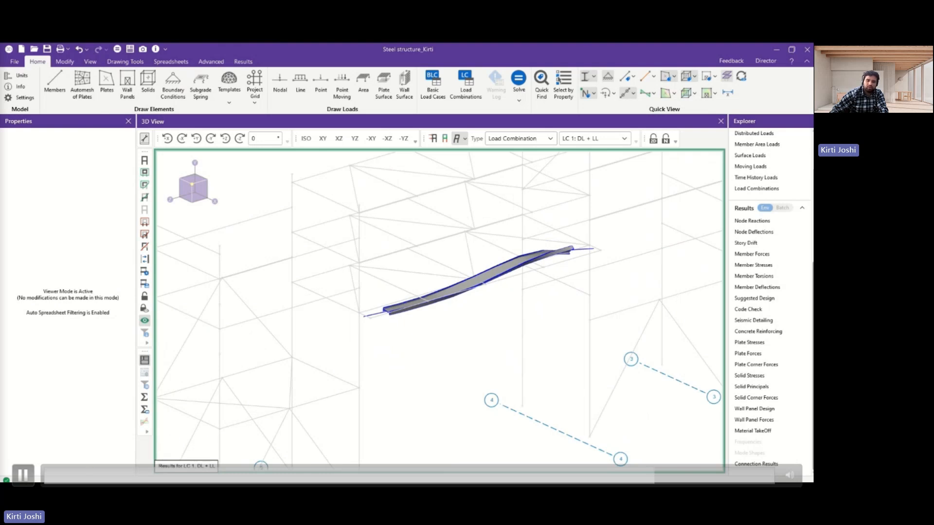
# Switch to the RISA-3D online help in the browser and read the Members topic's Torsion and Warping sections.
pyautogui.click(791, 61)
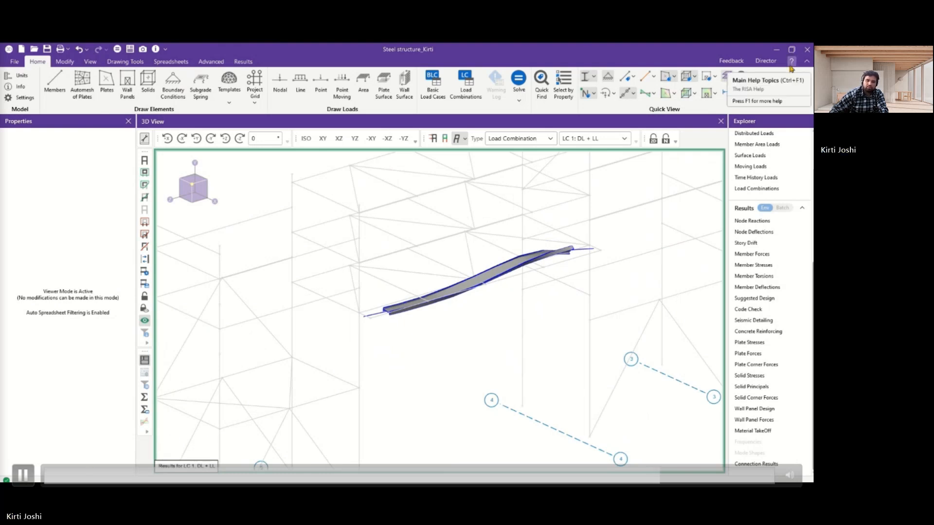
pyautogui.click(758, 77)
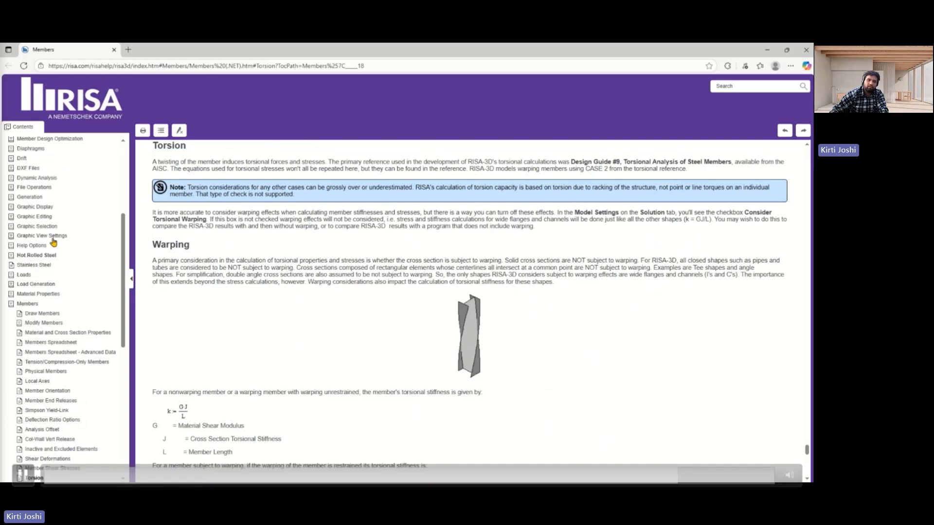
pyautogui.scroll(-3, 38, 289)
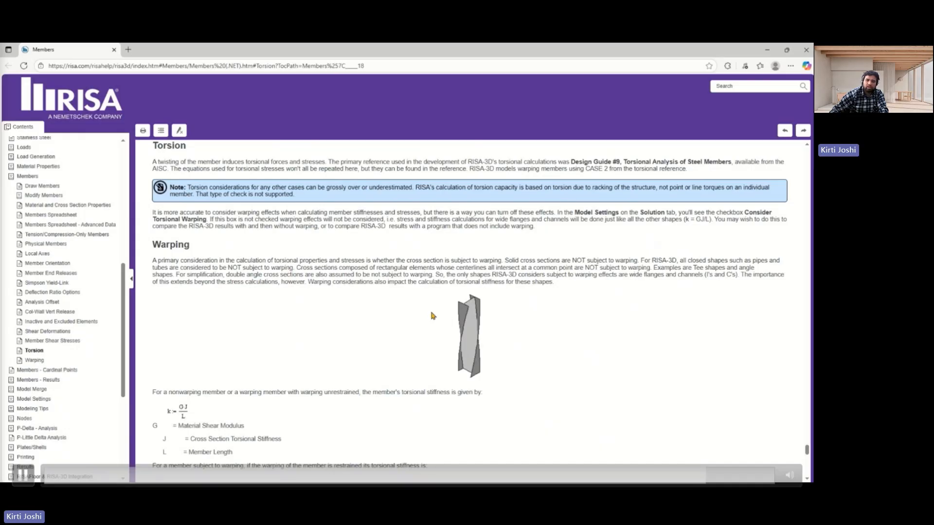
pyautogui.scroll(-3, 433, 315)
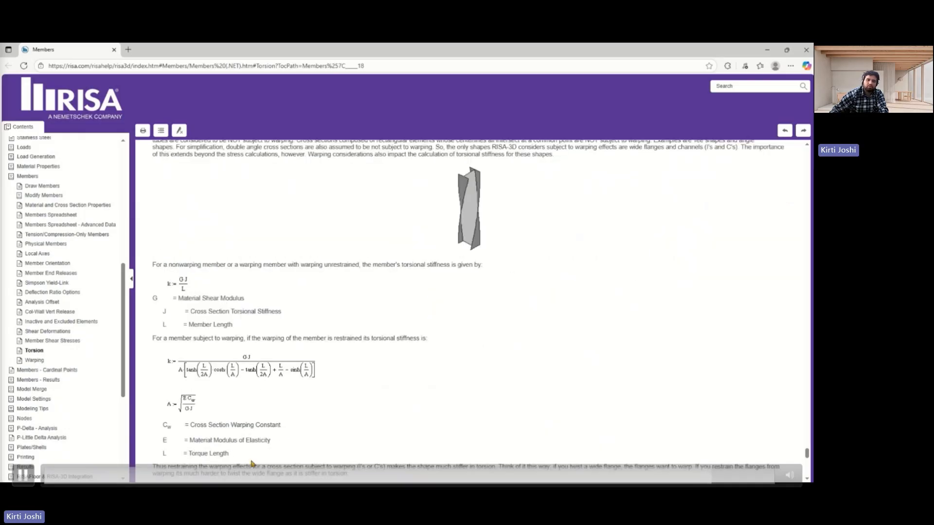
# Switch to the RISA blog article on how RISA-3D accounts for torsional warping and read its settings and Case 2 explanation.
pyautogui.click(766, 51)
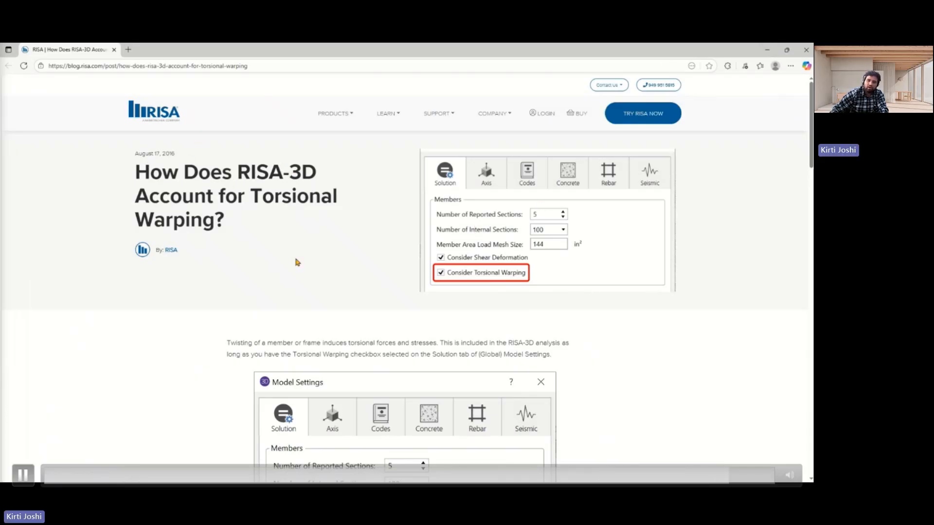
pyautogui.scroll(-10, 453, 280)
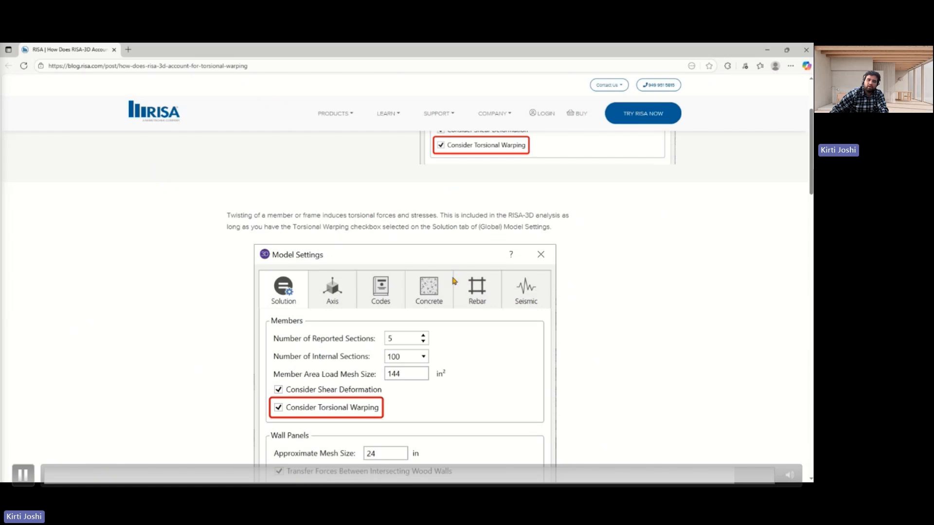
pyautogui.scroll(-3, 453, 281)
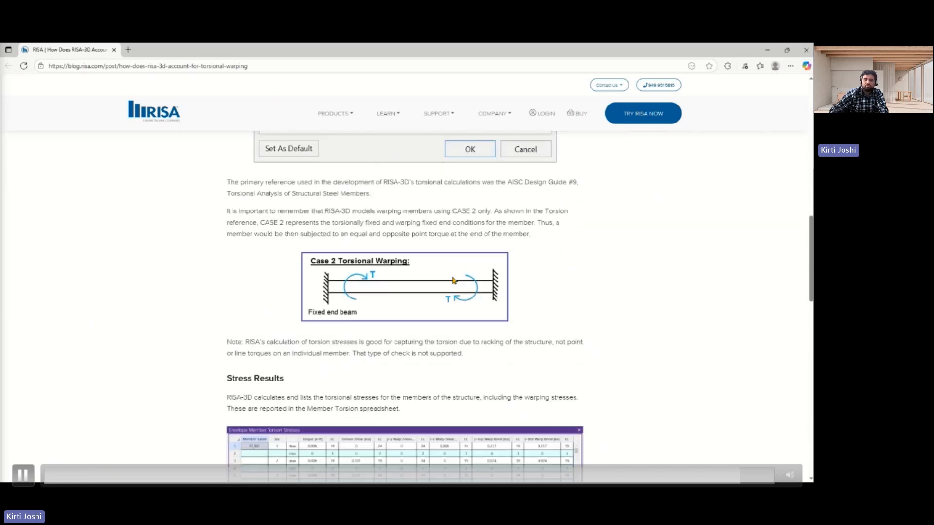
# Switch back to RISA-3D, exit Viewer Mode for beam M61, and show the whole structure as an undeflected line model.
pyautogui.hotkey('alt', 'Tab')
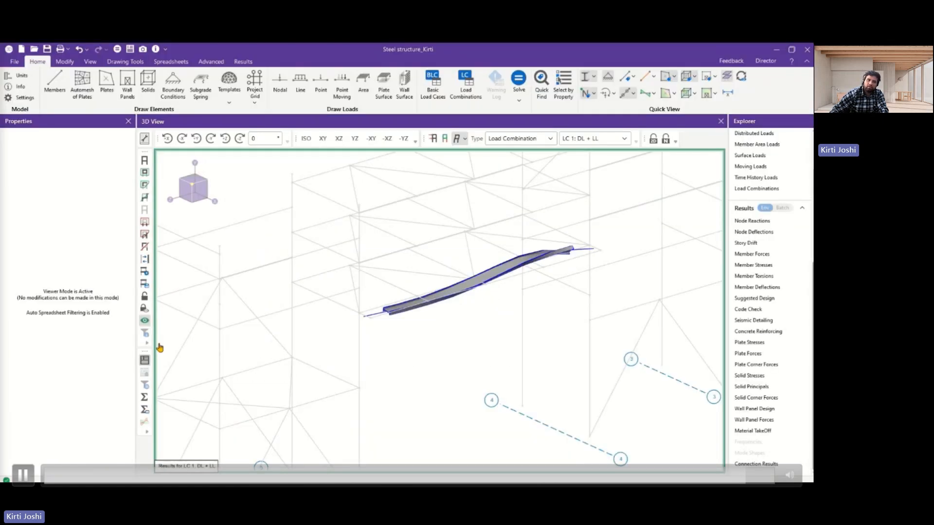
pyautogui.click(144, 321)
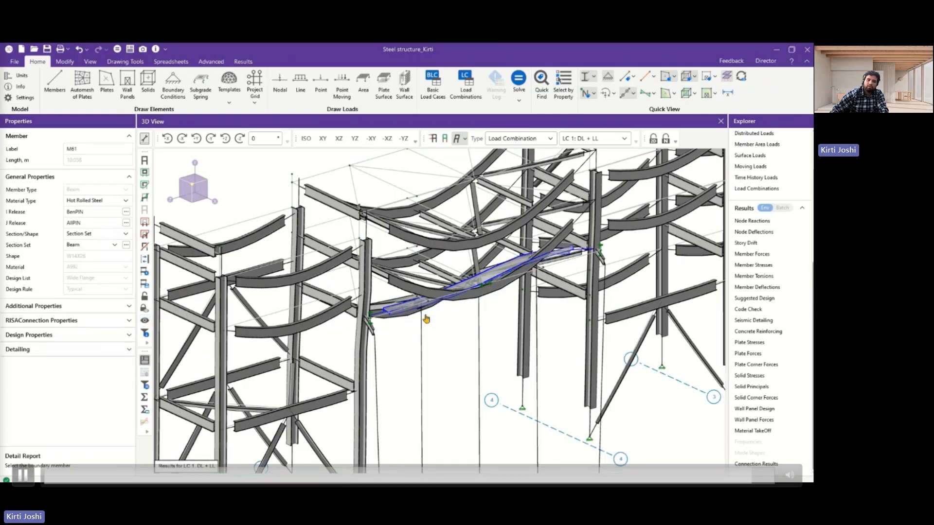
pyautogui.scroll(-4, 427, 318)
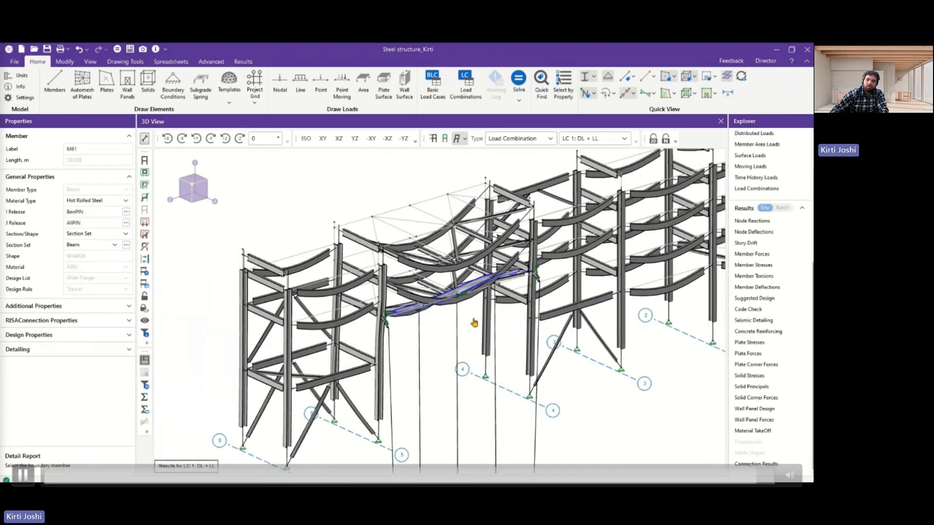
pyautogui.click(587, 77)
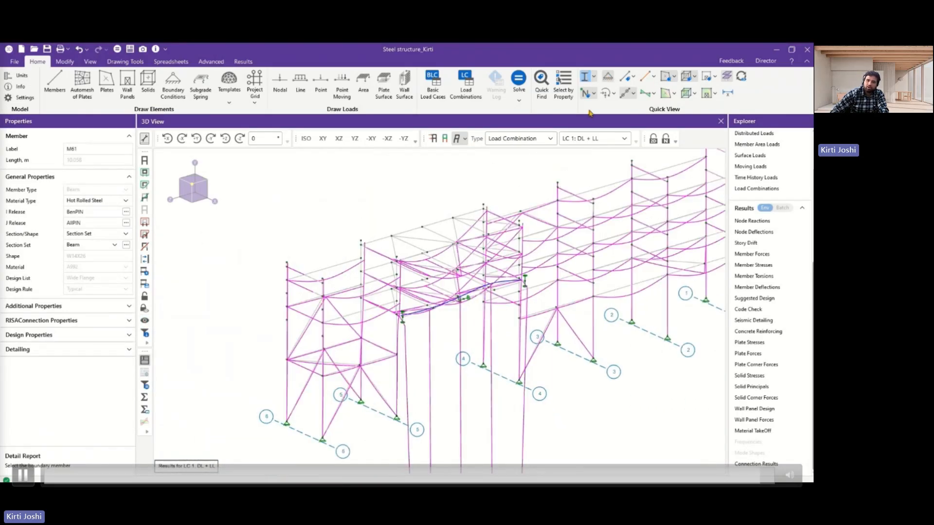
pyautogui.click(456, 141)
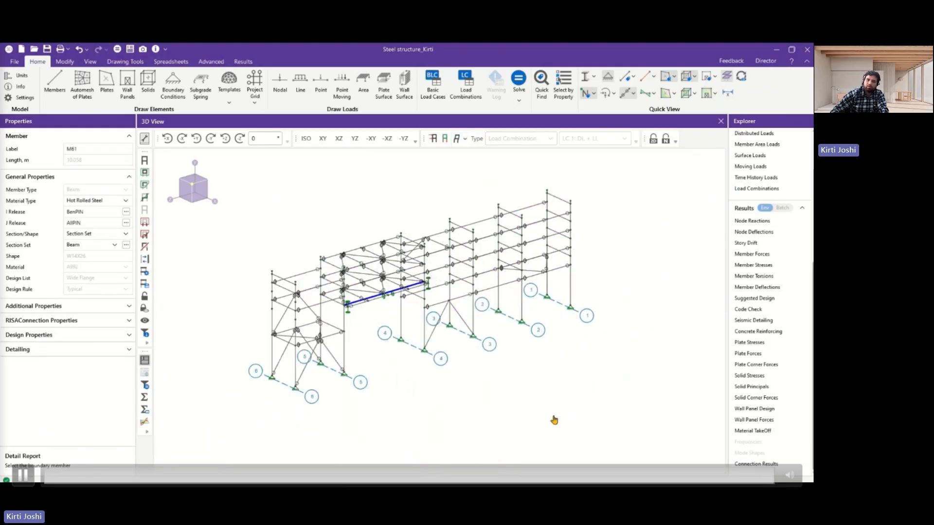
pyautogui.press('Right')
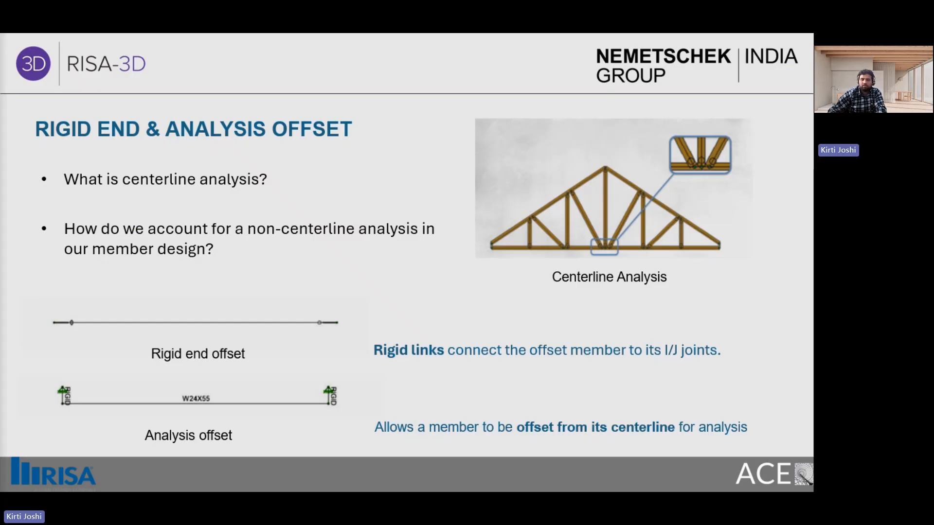
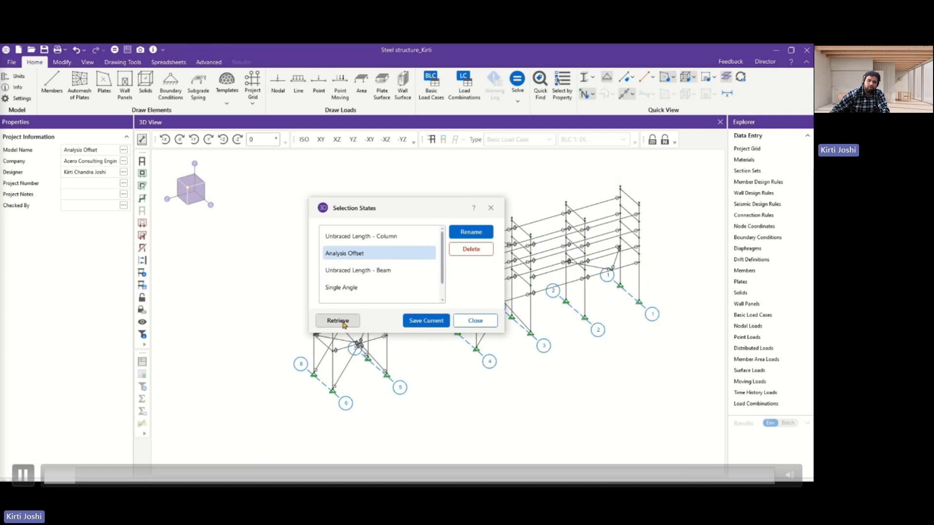
# Retrieve the Analysis Offset selection state and view the two braced frames in the YZ plane.
pyautogui.click(337, 320)
pyautogui.click(430, 350)
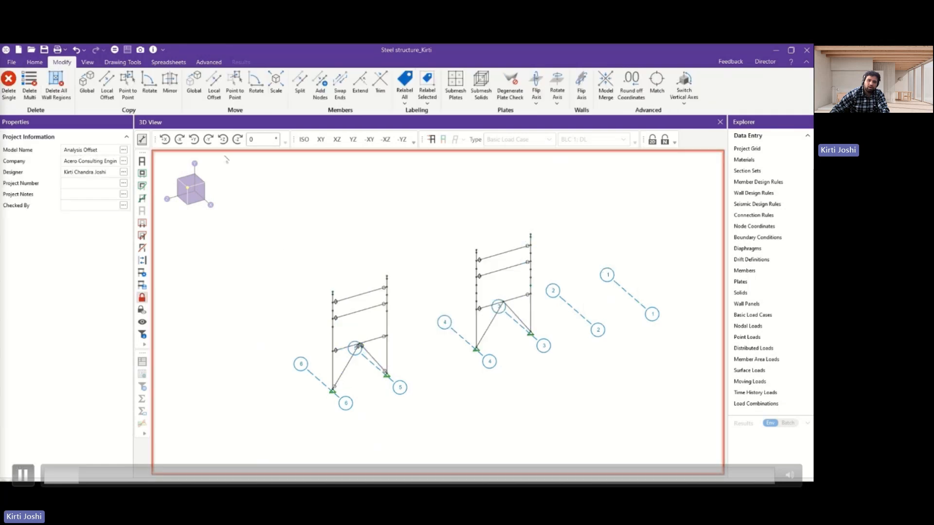
pyautogui.click(353, 139)
pyautogui.scroll(4, 416, 320)
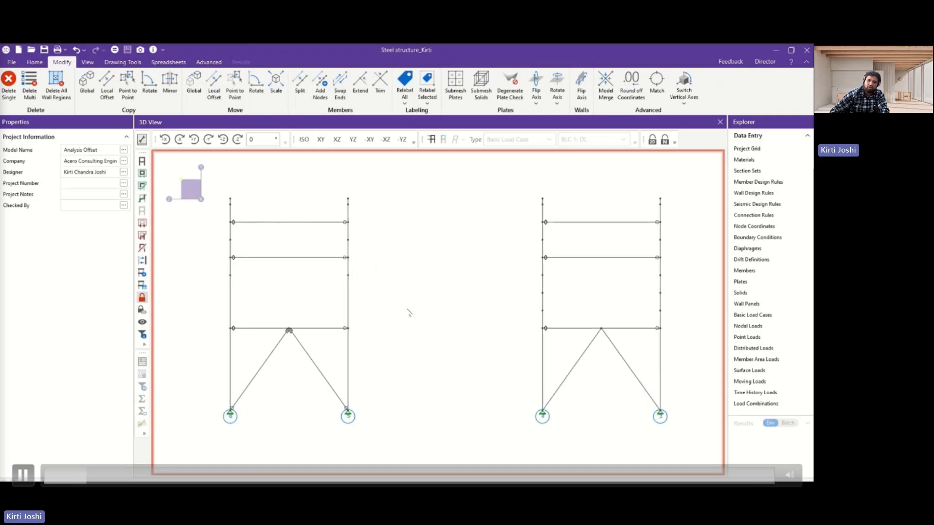
# Display the members of both braced frames as rendered shapes.
pyautogui.click(35, 62)
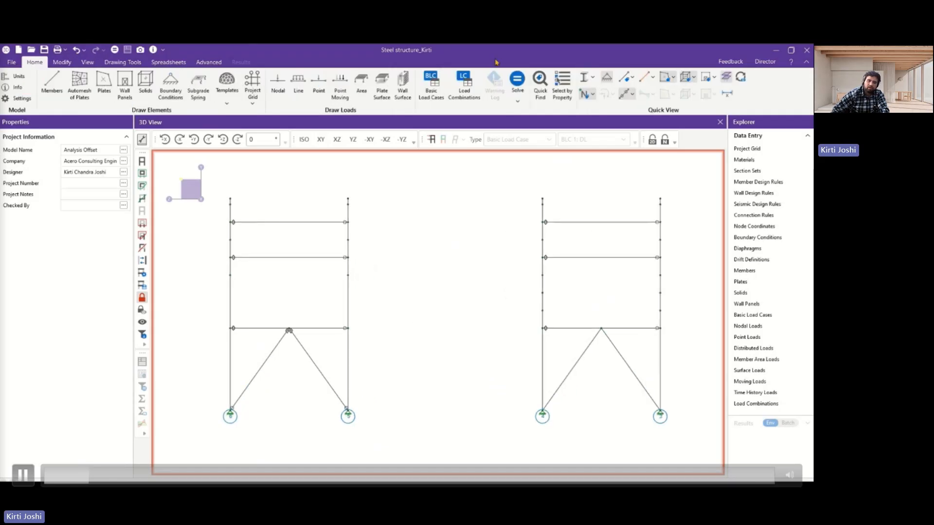
pyautogui.click(585, 78)
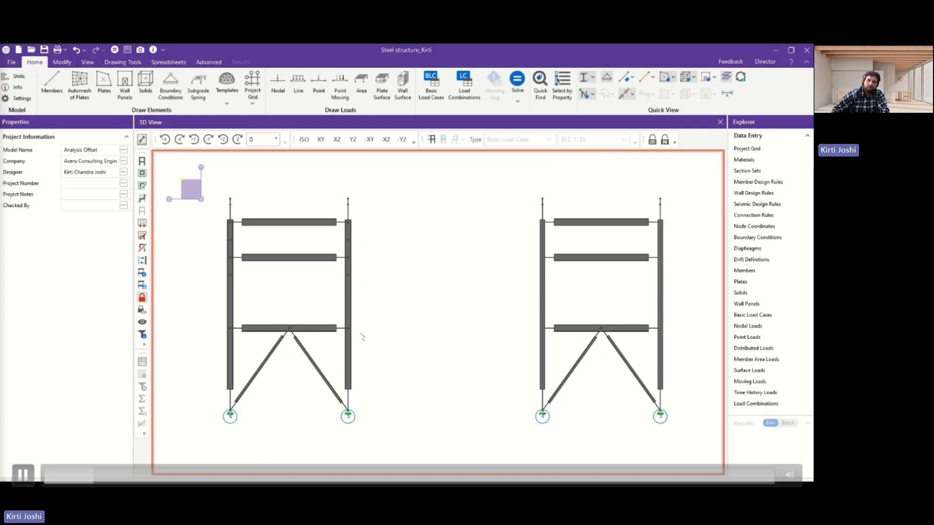
pyautogui.scroll(1, 359, 336)
pyautogui.moveTo(469, 317); pyautogui.dragTo(457, 310, button='middle')
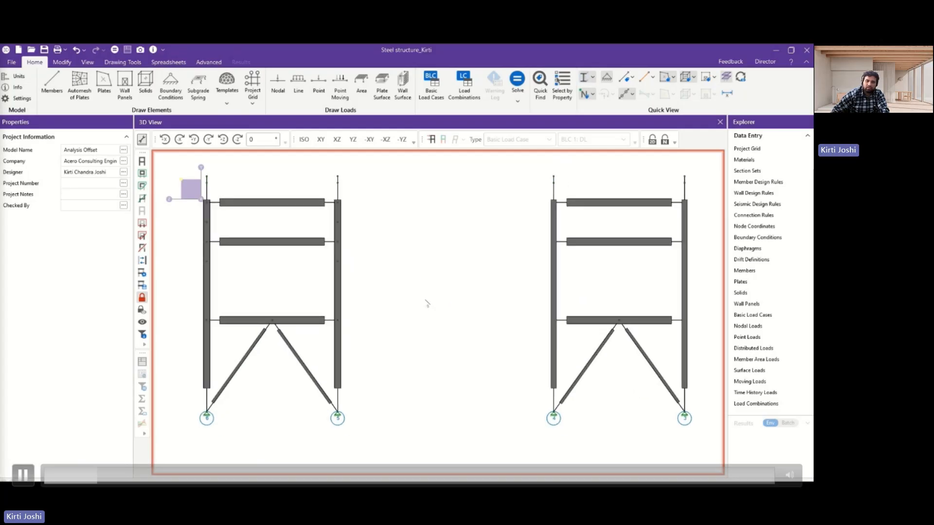
# Set the members' rendered length to 100 percent and their transparency to 50 in the model view settings.
pyautogui.rightClick(412, 246)
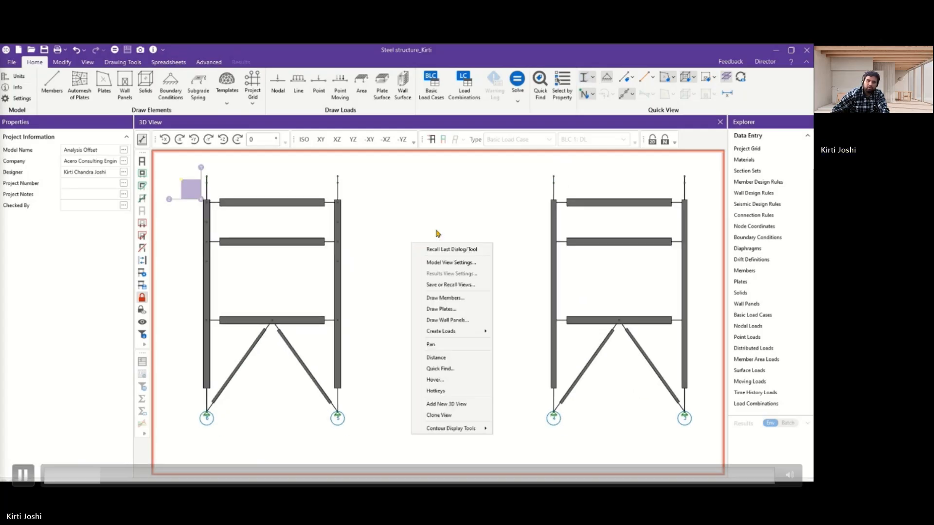
pyautogui.click(463, 263)
pyautogui.moveTo(376, 130); pyautogui.dragTo(461, 128)
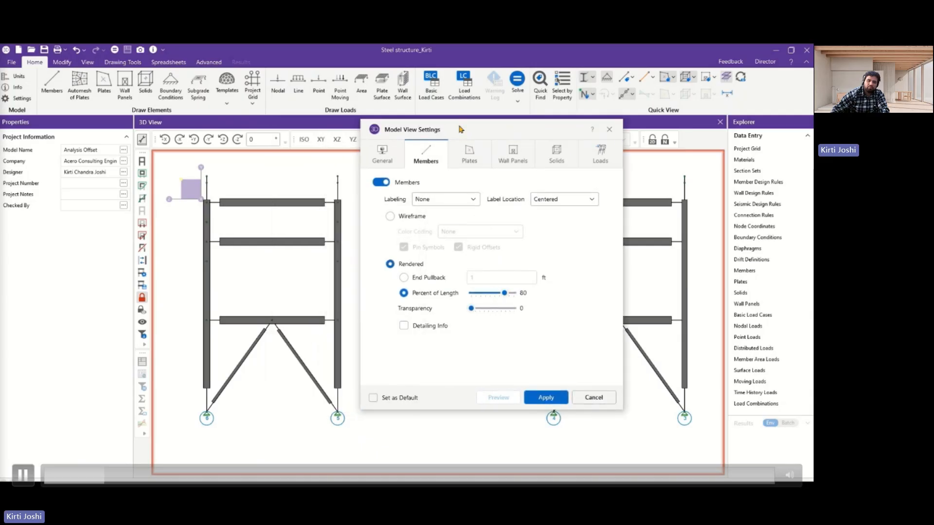
pyautogui.click(382, 154)
pyautogui.click(426, 154)
pyautogui.moveTo(504, 294); pyautogui.dragTo(492, 309)
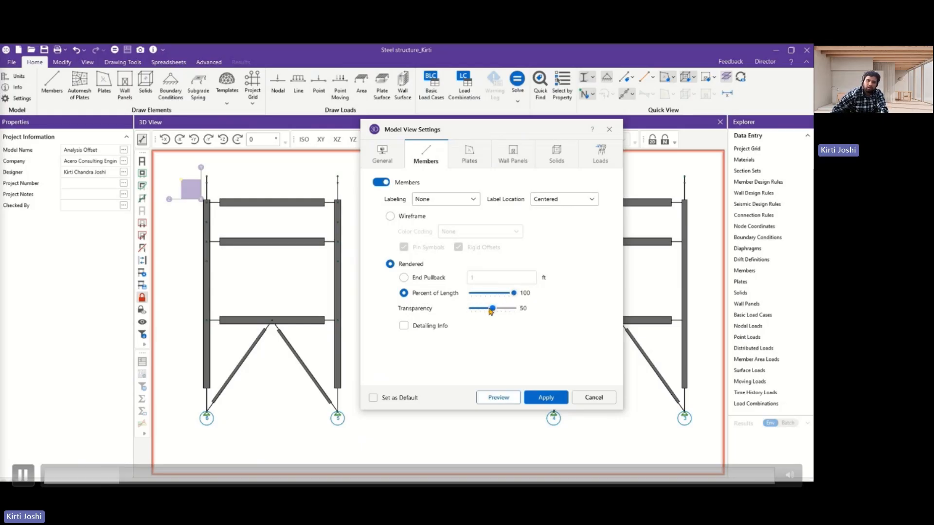
pyautogui.click(542, 398)
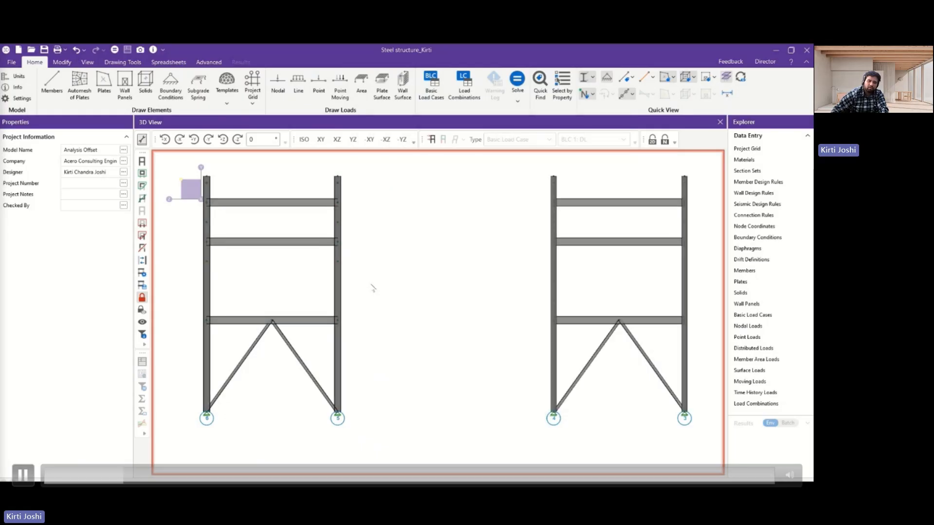
# Select beam M87 above the braces of the frame on grids 5 and 6, and expand its Additional Properties.
pyautogui.scroll(3, 209, 324)
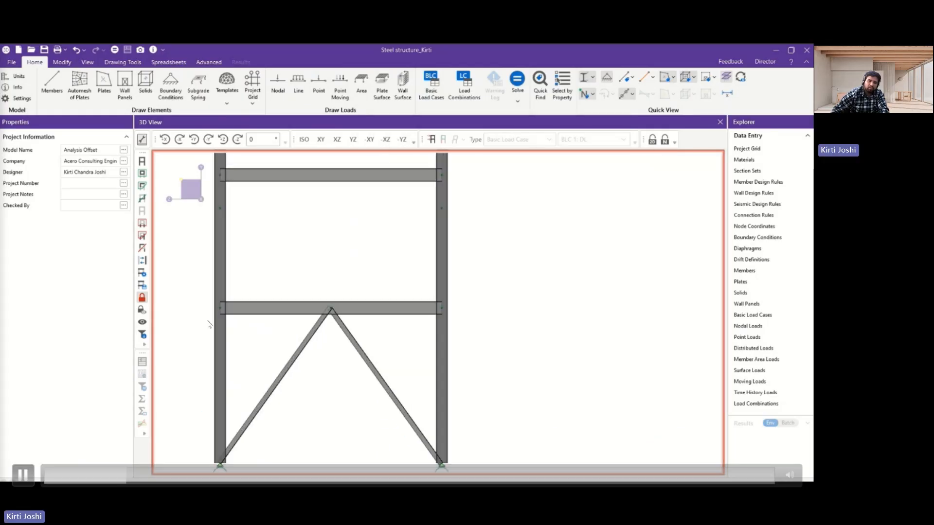
pyautogui.scroll(-3, 388, 309)
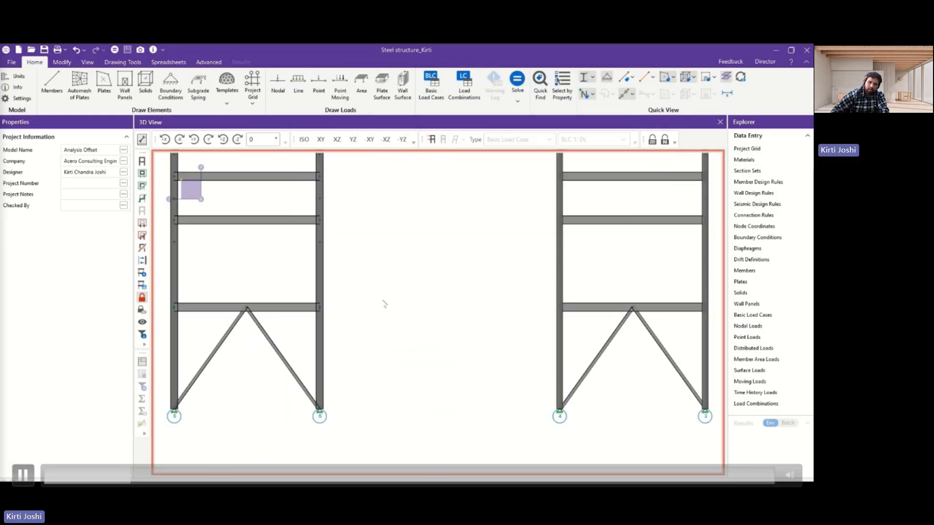
pyautogui.scroll(-1, 554, 309)
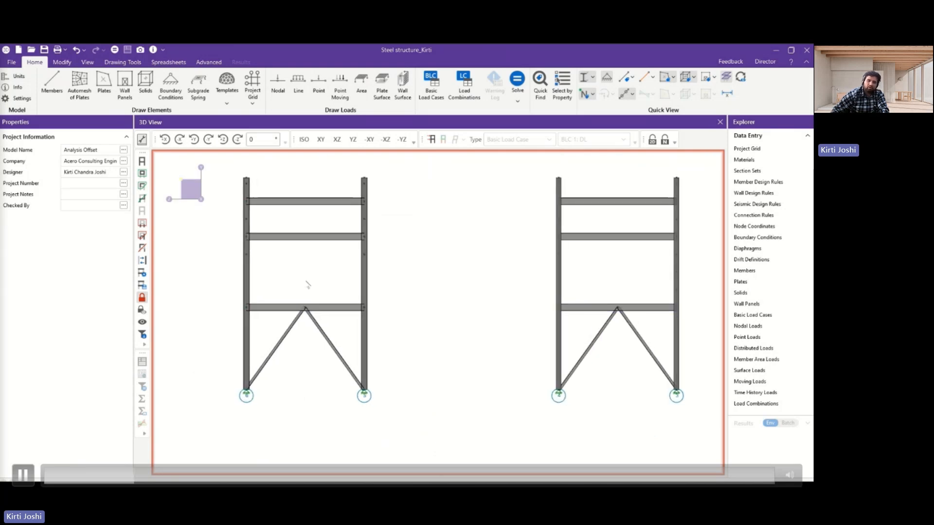
pyautogui.click(261, 311)
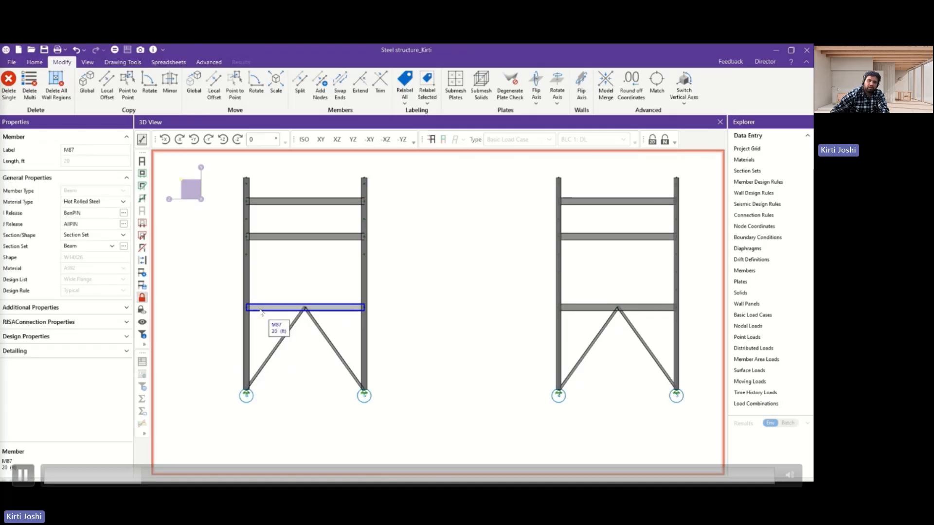
pyautogui.click(48, 309)
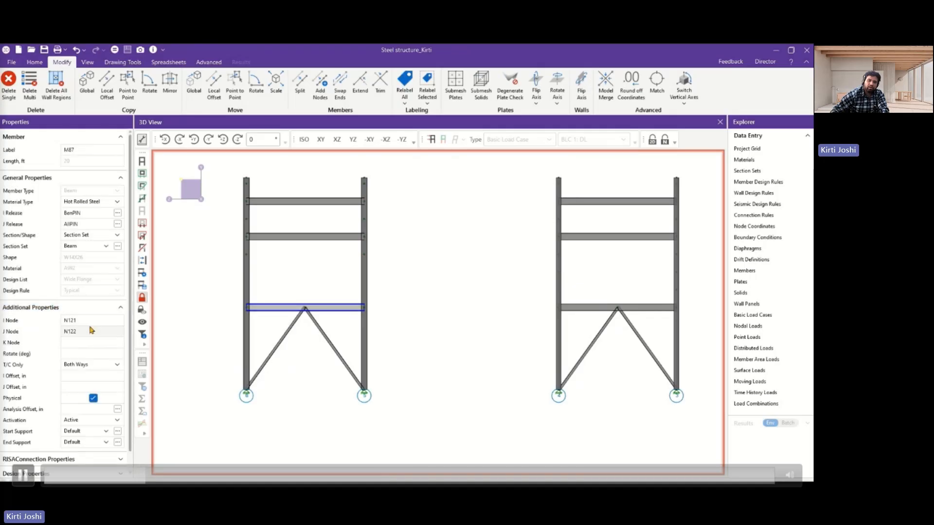
# Show nodes with their labels and display the members as wireframe lines.
pyautogui.click(39, 64)
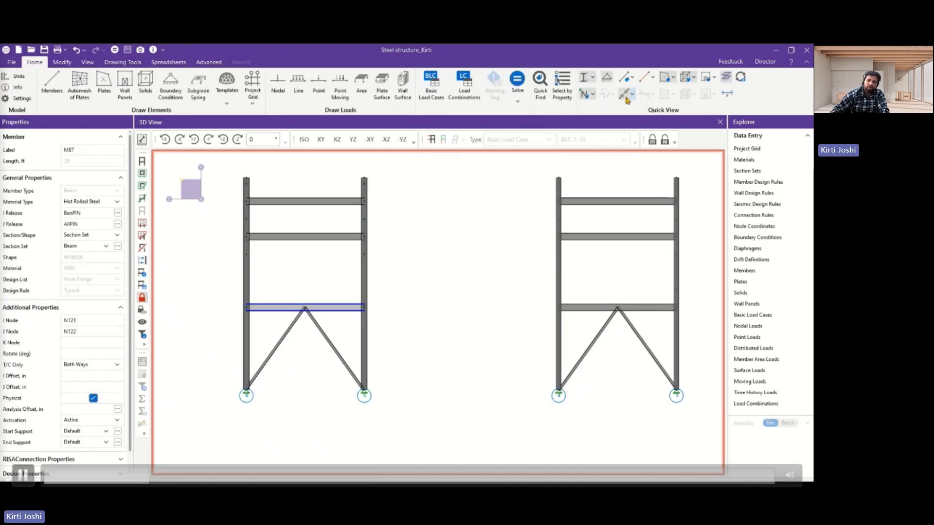
pyautogui.click(594, 94)
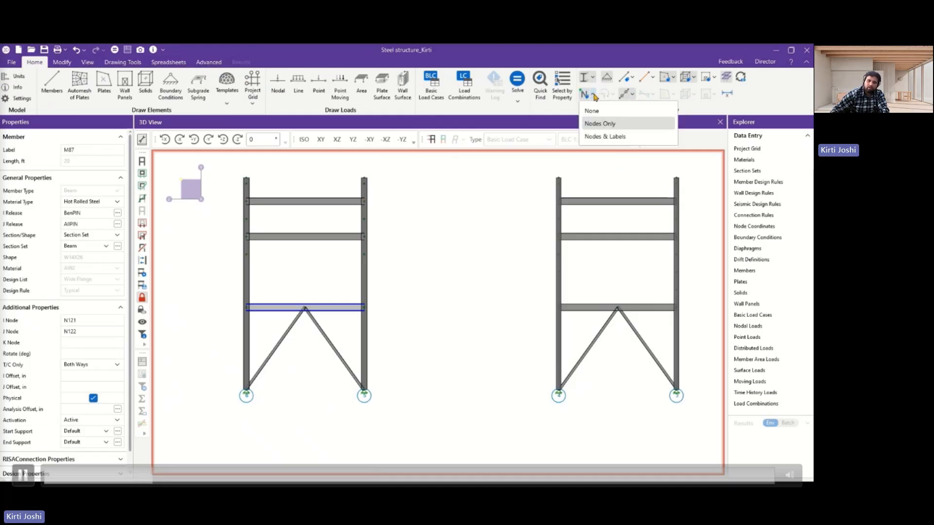
pyautogui.click(610, 136)
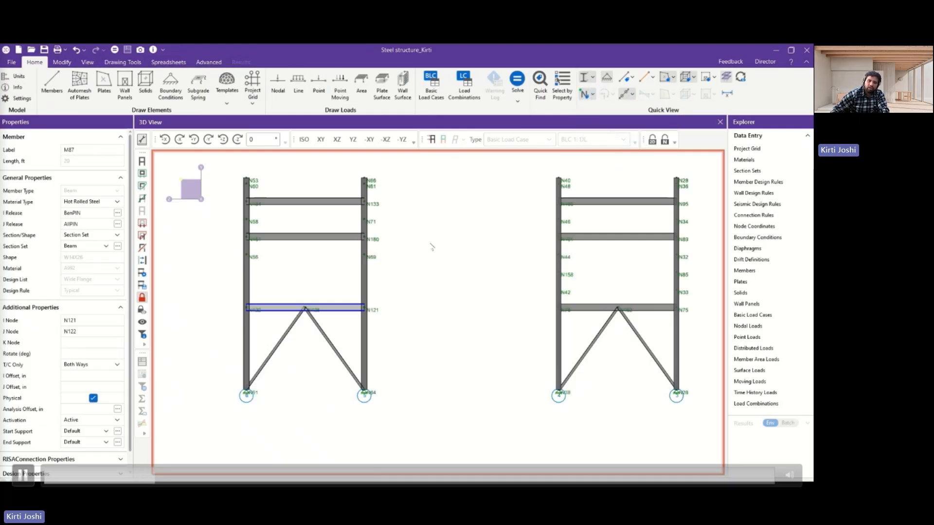
pyautogui.click(616, 95)
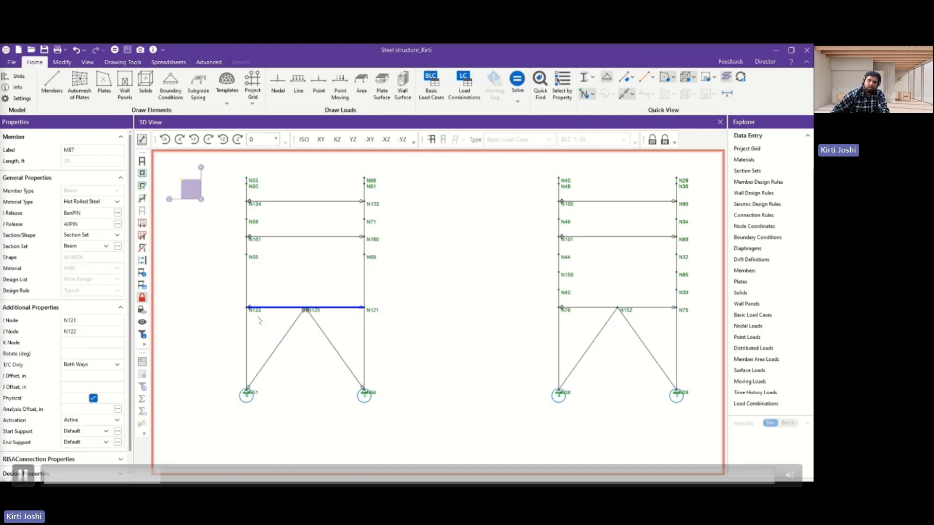
# Colour-code the members by I/J End and clear the beam selection.
pyautogui.scroll(1, 260, 321)
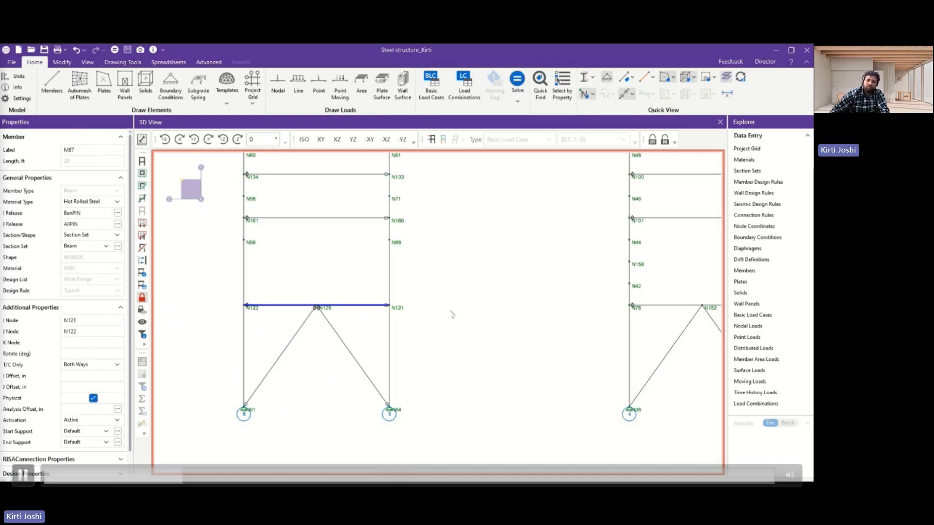
pyautogui.scroll(-5, 430, 313)
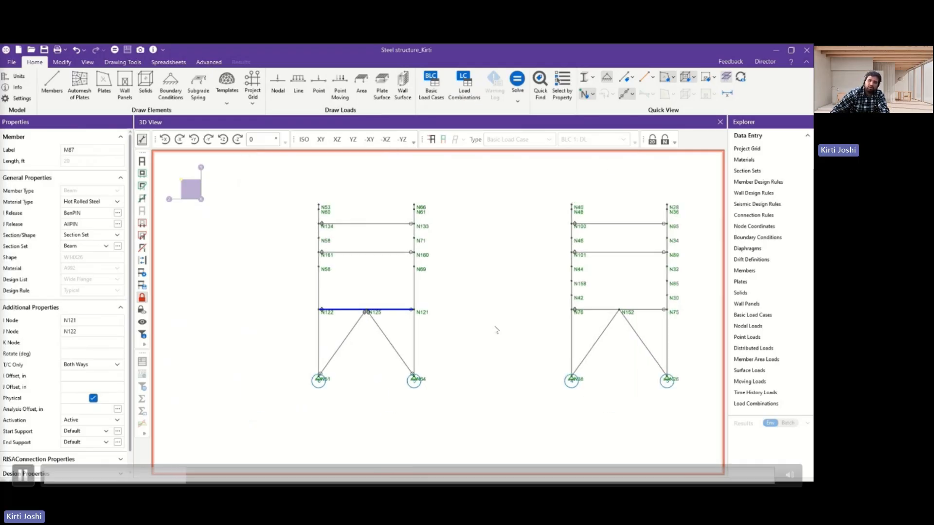
pyautogui.scroll(1, 620, 309)
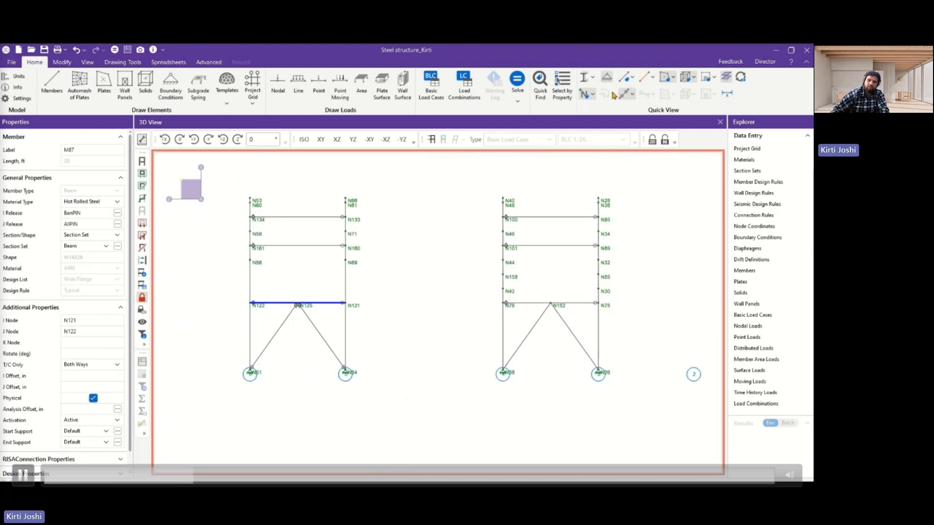
pyautogui.click(633, 95)
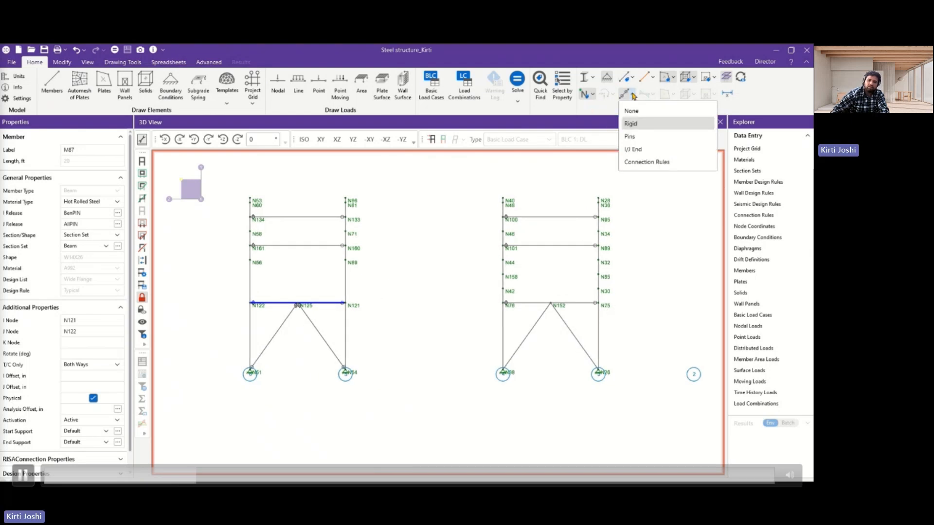
pyautogui.click(647, 149)
pyautogui.click(331, 322)
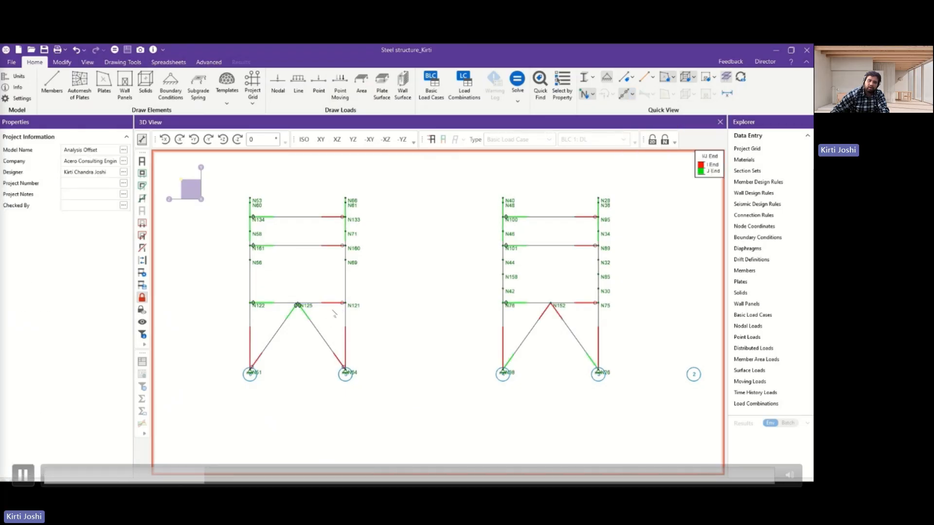
# Show nodes only, without labels, and return the members to plain wireframe without the I/J end colours.
pyautogui.click(593, 95)
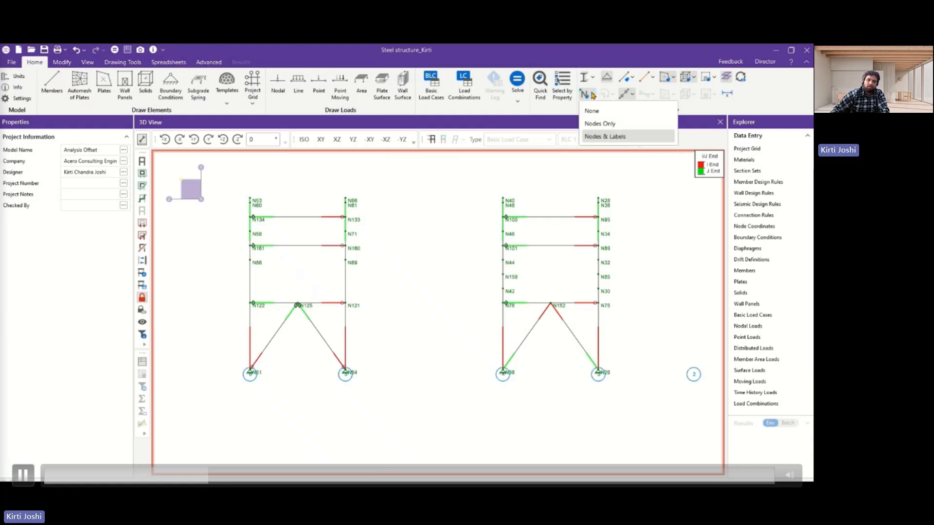
pyautogui.click(603, 124)
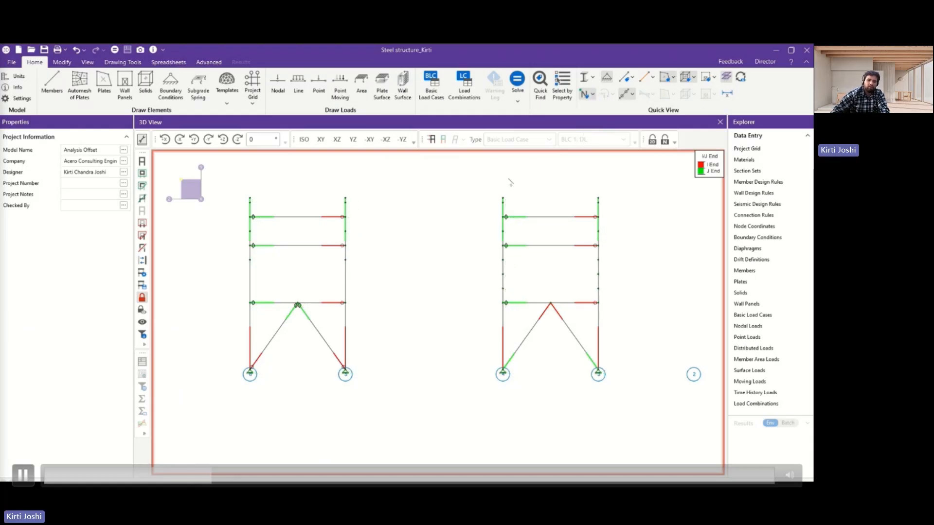
pyautogui.click(584, 80)
# Review the I and J end release codes of beam M87, cancel without changes, and deselect the beam.
pyautogui.scroll(-1, 439, 240)
pyautogui.click(331, 289)
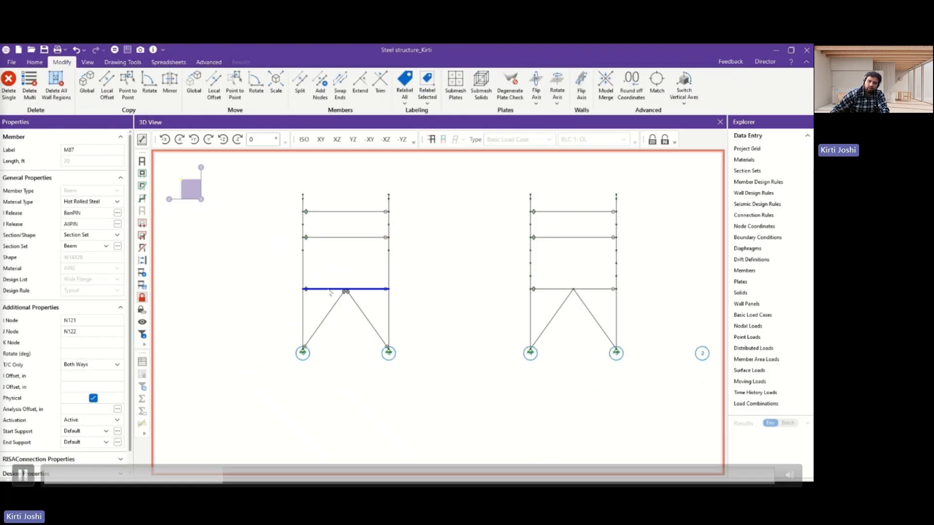
pyautogui.click(118, 213)
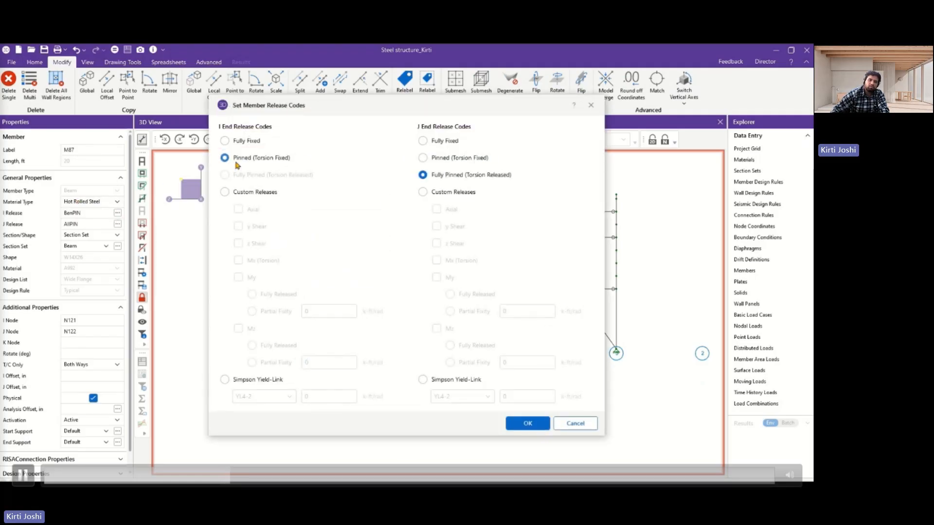
pyautogui.click(581, 423)
pyautogui.click(457, 326)
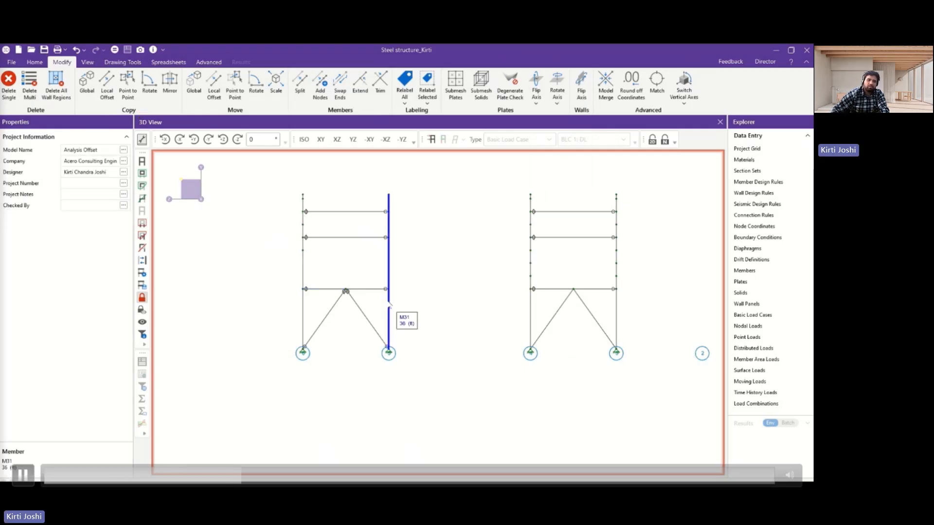
# Switch the members of both frames from wireframe back to rendered shapes.
pyautogui.click(29, 62)
pyautogui.click(585, 77)
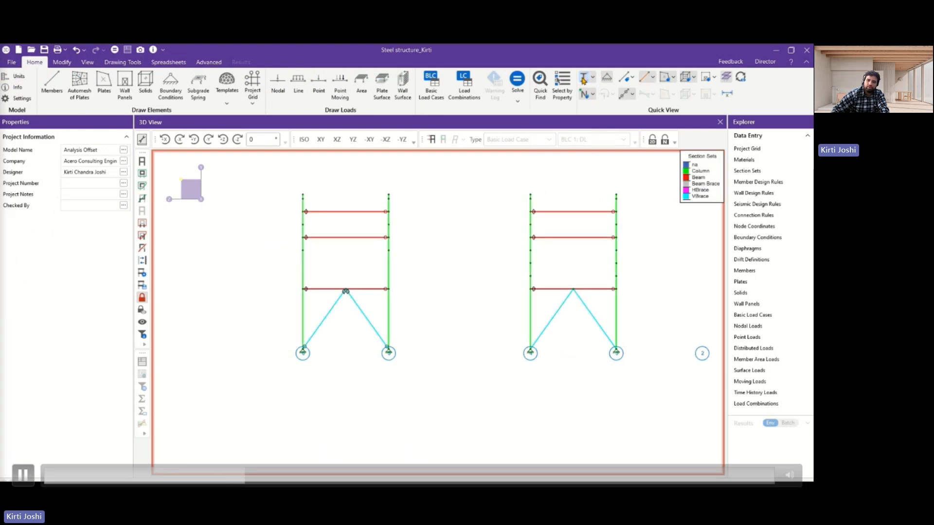
pyautogui.click(585, 78)
pyautogui.scroll(3, 407, 284)
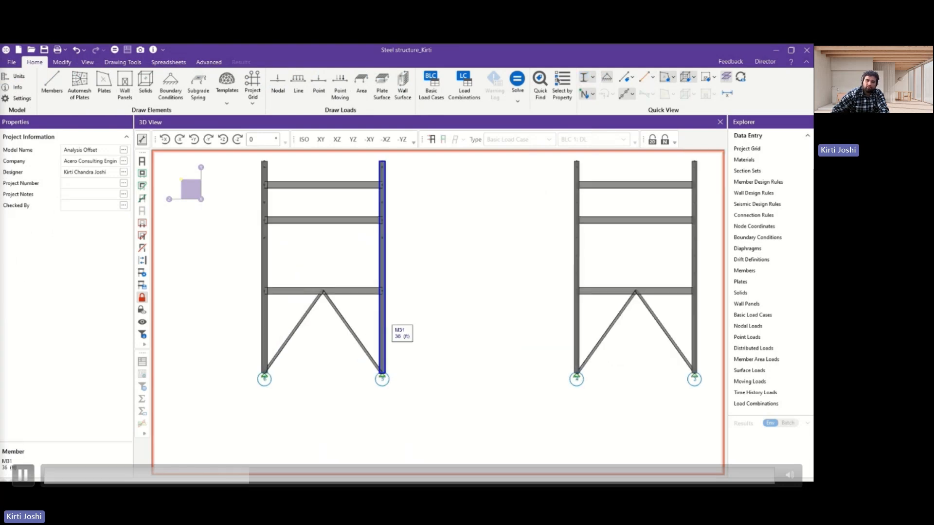
# Select column M31, check the Column section set's W12X53 shape dimensions, then close the section sets and deselect the column.
pyautogui.click(383, 317)
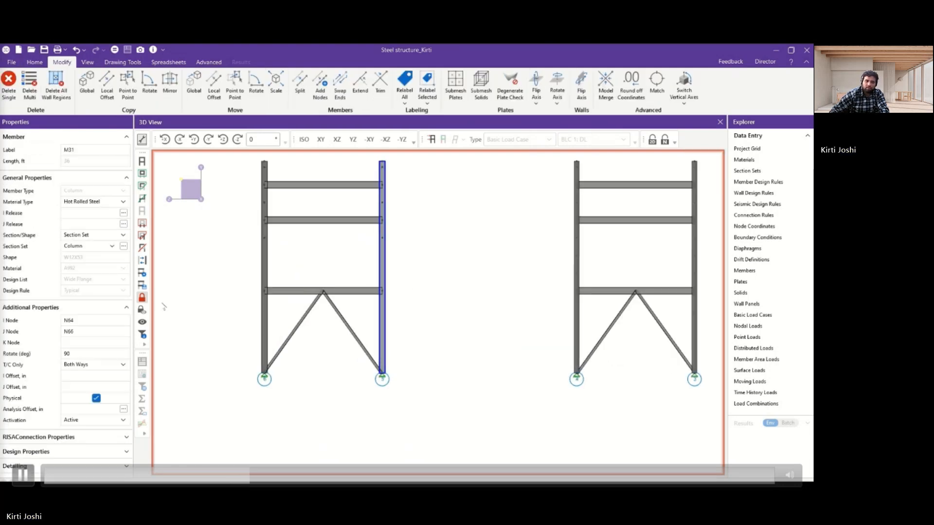
pyautogui.click(747, 171)
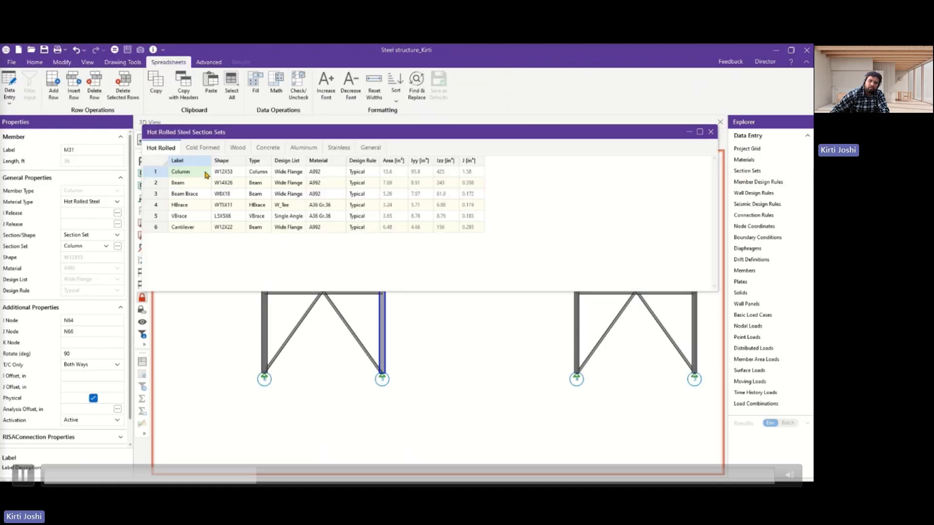
pyautogui.click(223, 171)
pyautogui.click(238, 171)
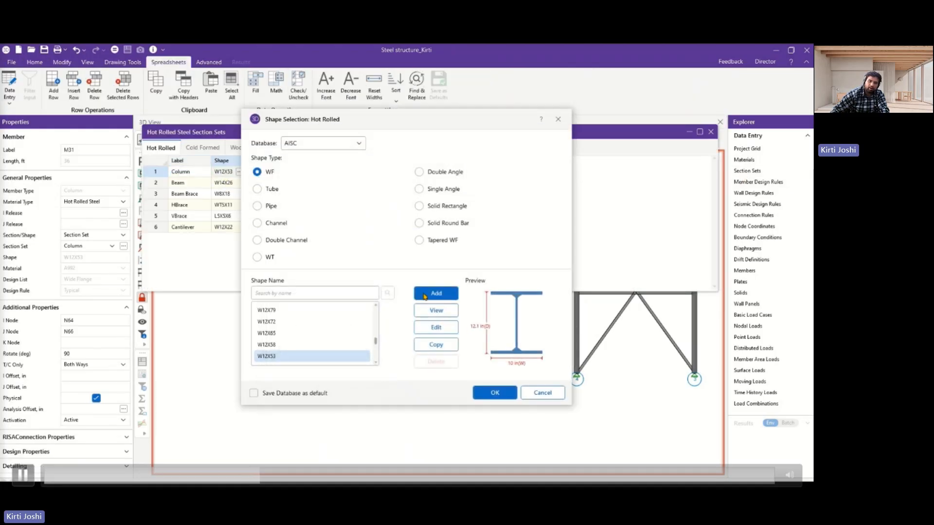
pyautogui.click(542, 392)
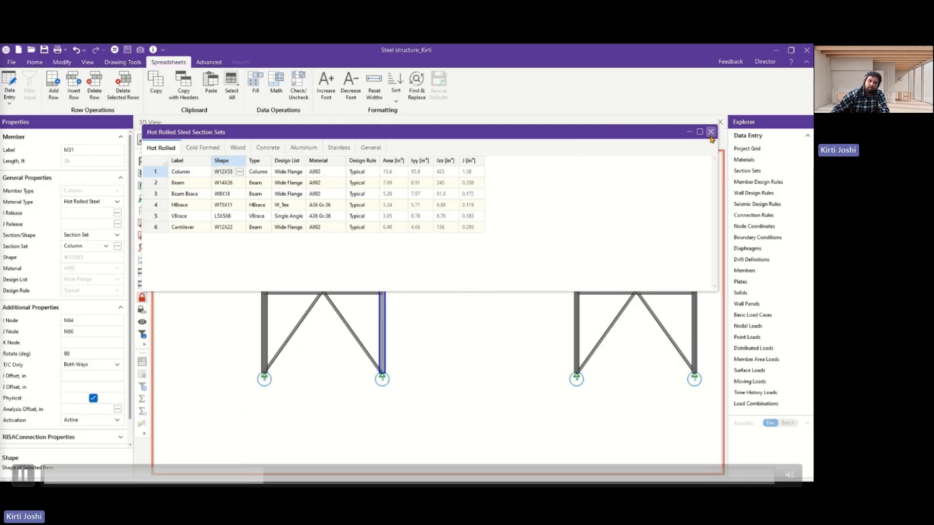
pyautogui.click(711, 131)
pyautogui.click(308, 375)
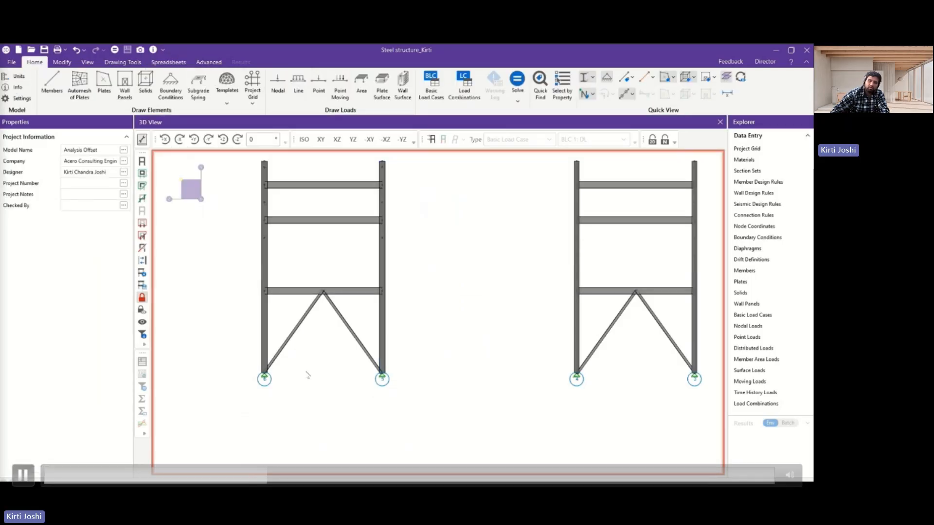
# Switch both frames' members to wireframe, set beam M87's I-end rigid offset to 6 in, and deselect the beam.
pyautogui.click(583, 77)
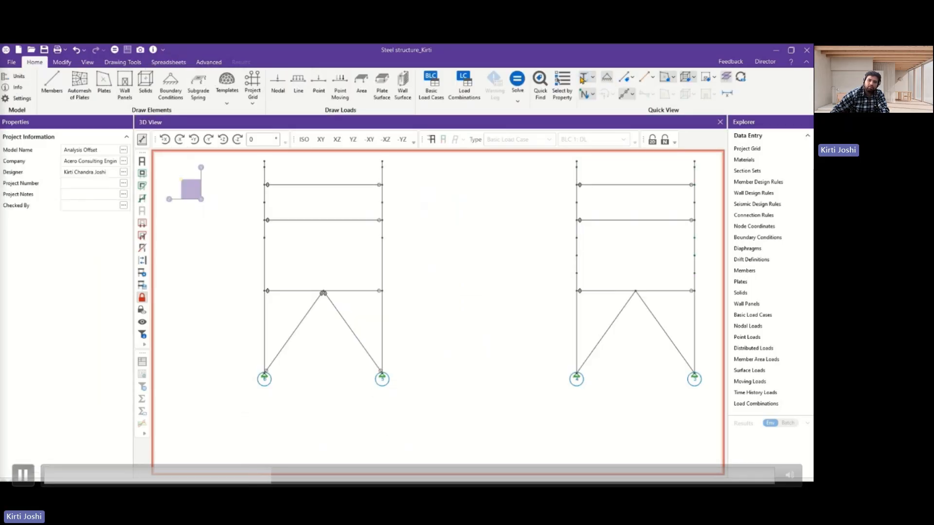
pyautogui.click(271, 291)
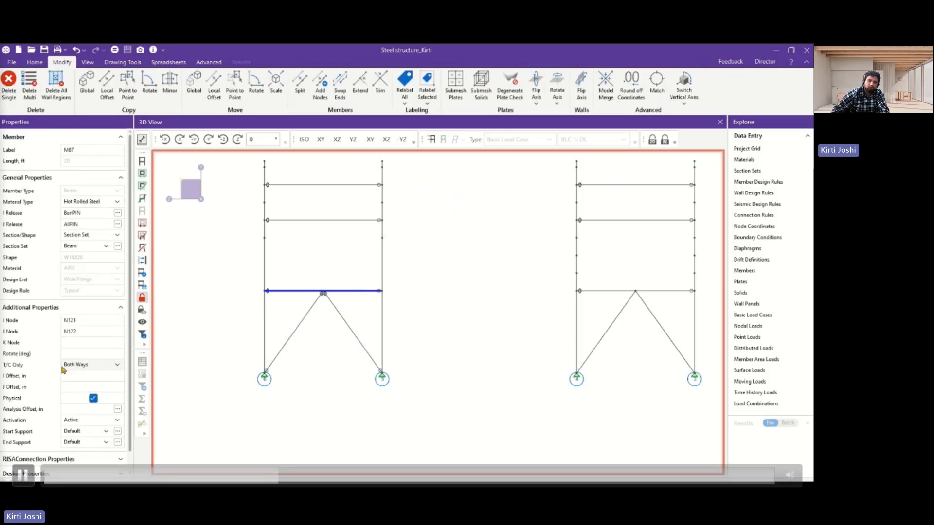
pyautogui.click(77, 376)
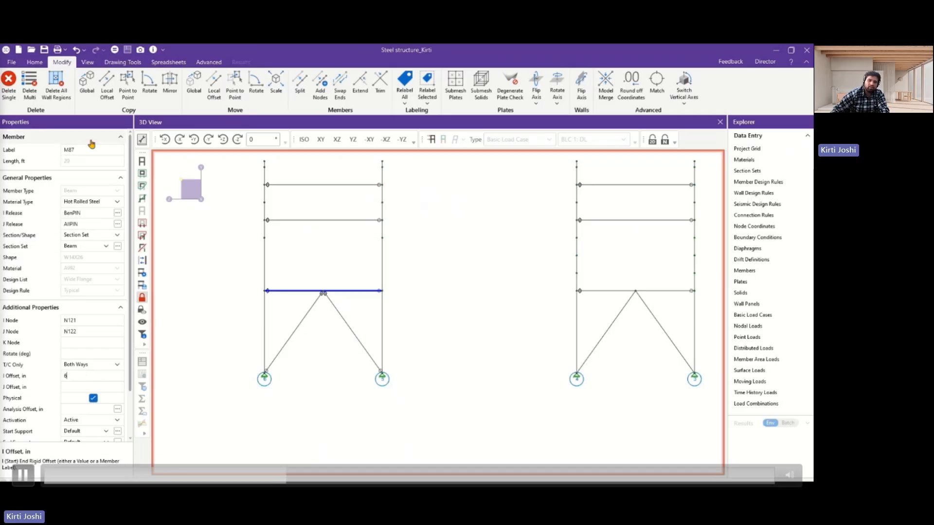
pyautogui.click(411, 320)
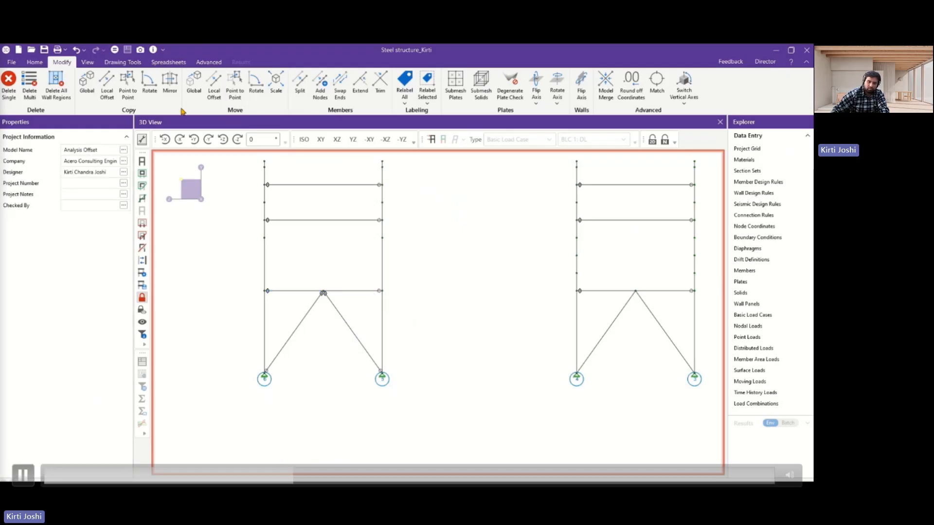
# Turn on the display of rigid offsets for wireframe members in the model view settings and check the braced frame's beam ends.
pyautogui.click(89, 63)
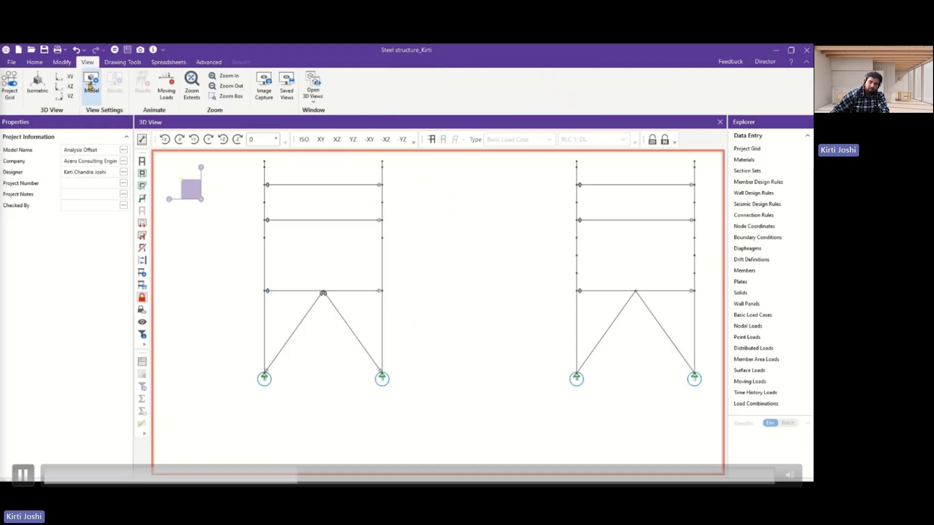
pyautogui.click(90, 82)
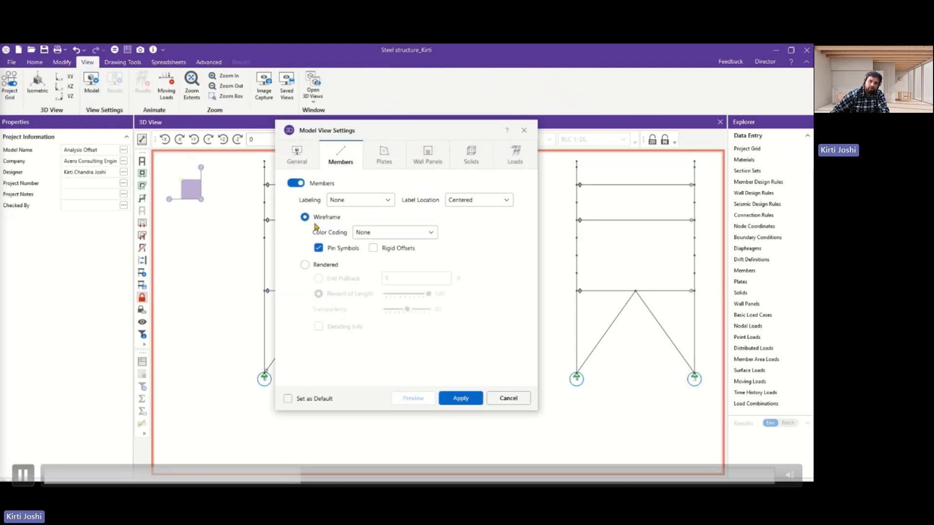
pyautogui.click(373, 248)
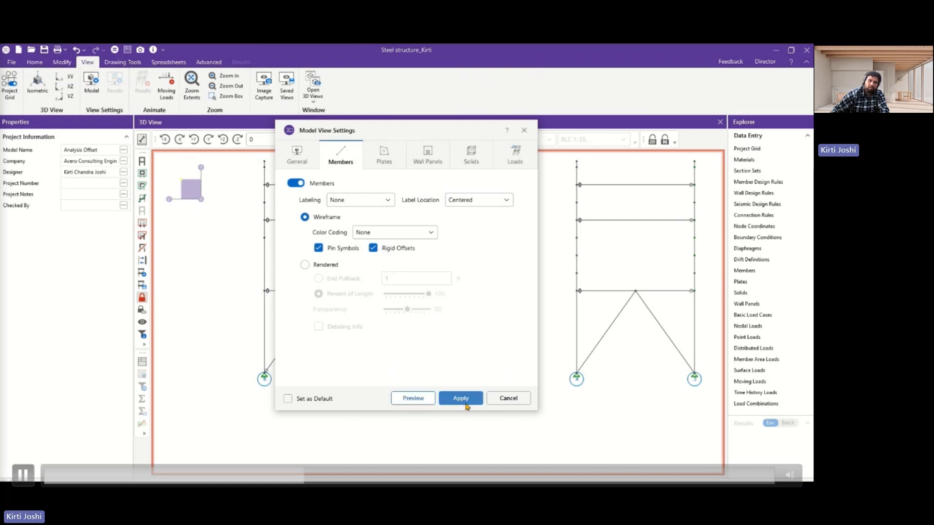
pyautogui.click(460, 398)
pyautogui.scroll(5, 383, 291)
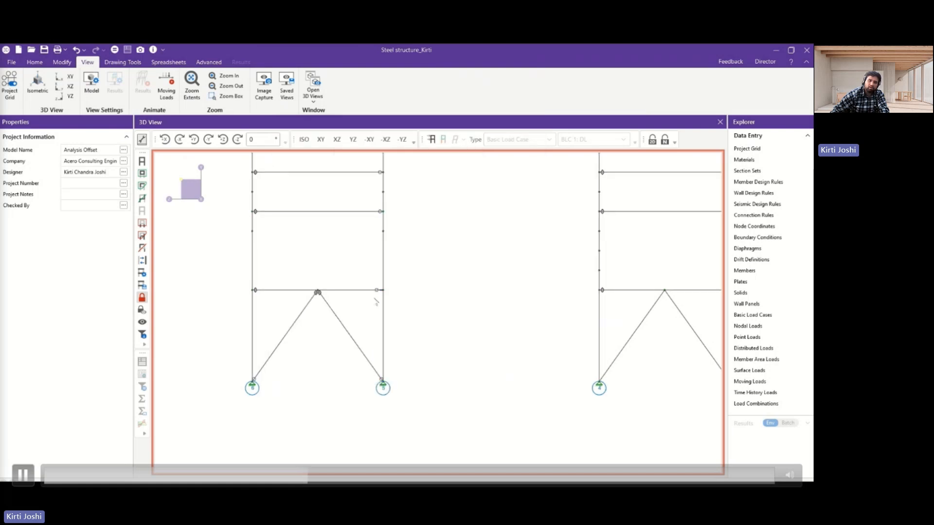
pyautogui.scroll(-3, 406, 292)
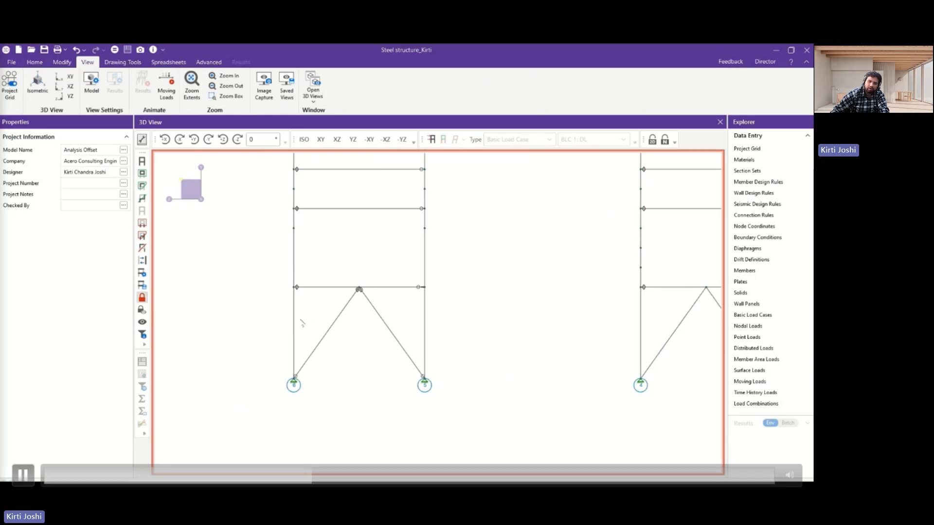
# Set beam M87's J-end rigid offset to member label M25, deselect the beam, and inspect the offsets at both ends.
pyautogui.click(319, 288)
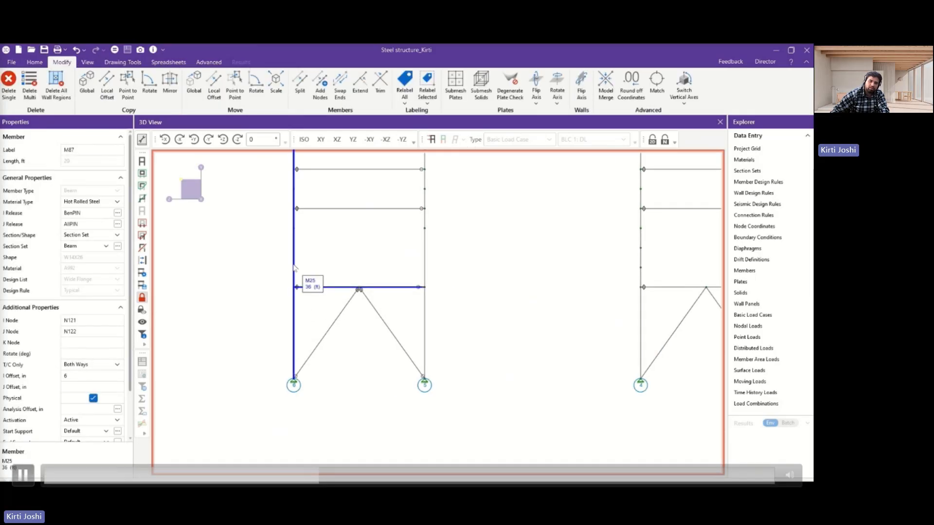
pyautogui.click(104, 386)
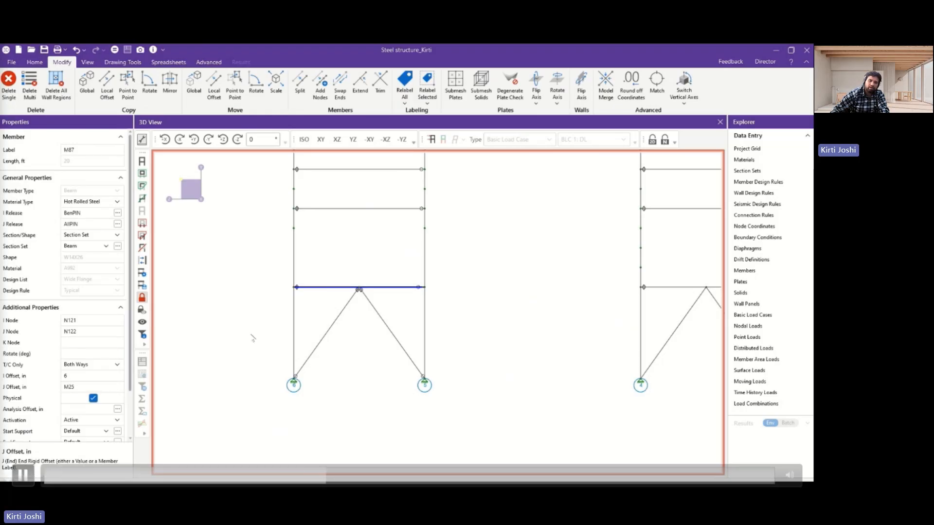
pyautogui.press('Return')
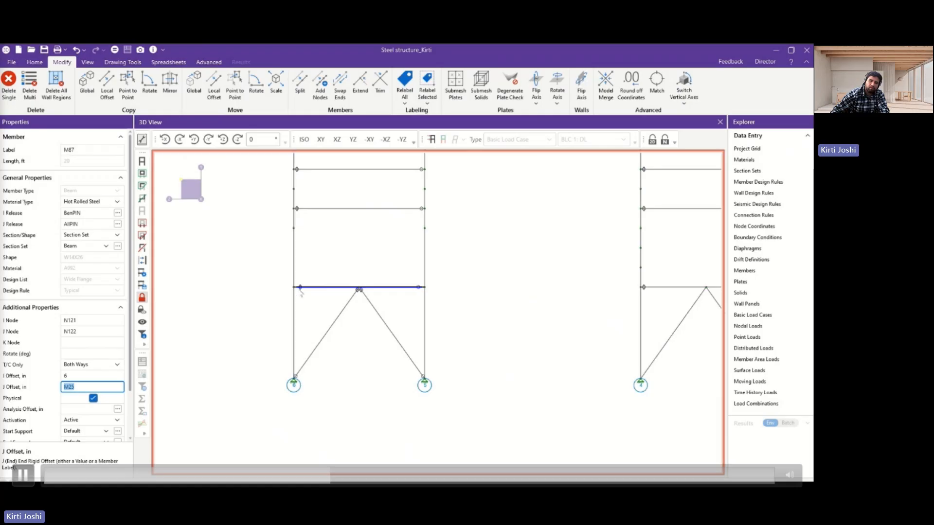
pyautogui.scroll(2, 299, 293)
pyautogui.click(305, 306)
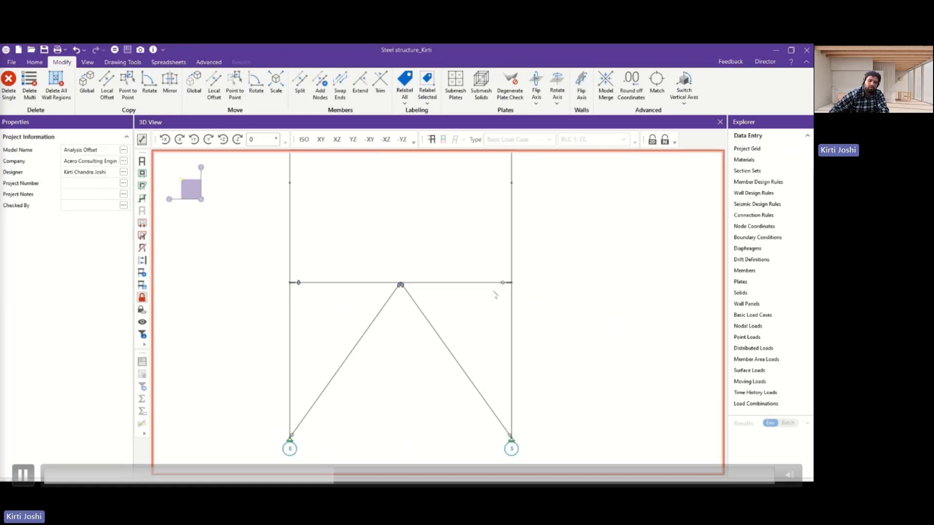
pyautogui.scroll(-5, 377, 238)
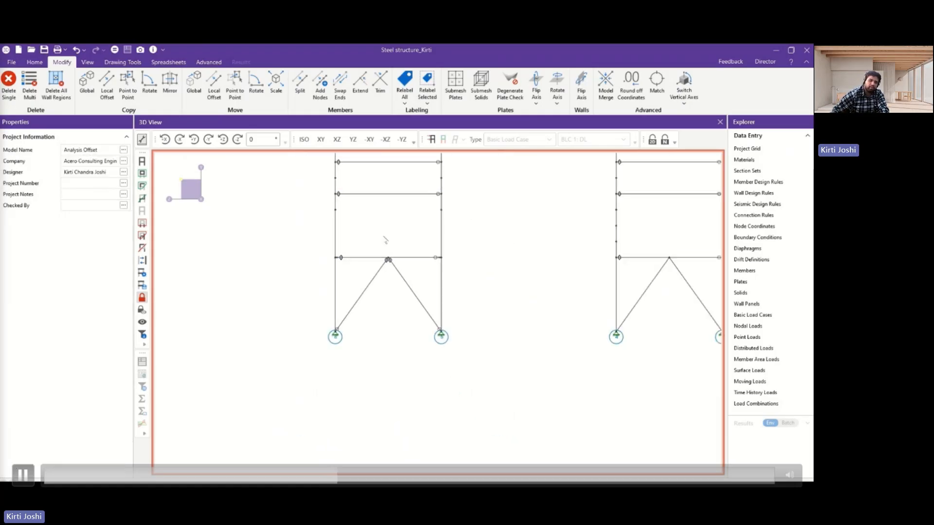
# Switch the members back to rendered shapes and examine where beam M87 meets the column faces compared with the beams above.
pyautogui.click(34, 62)
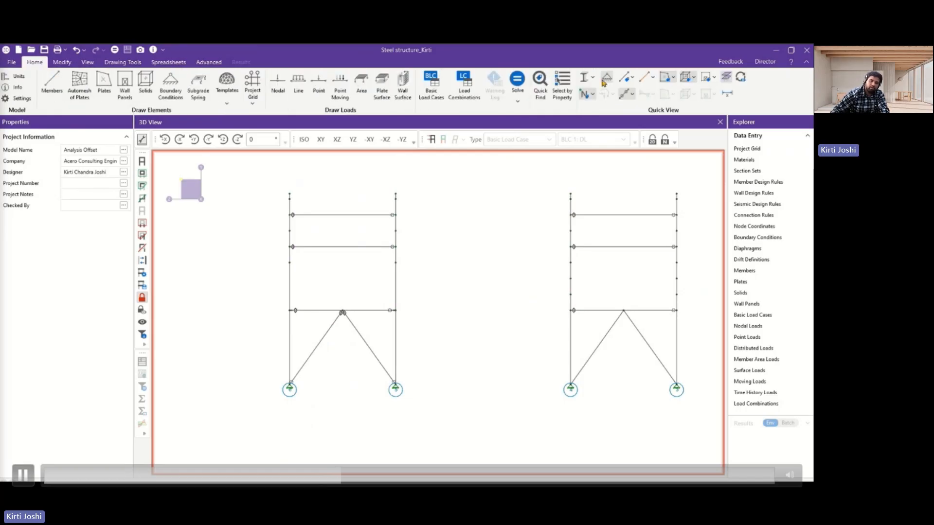
pyautogui.click(587, 78)
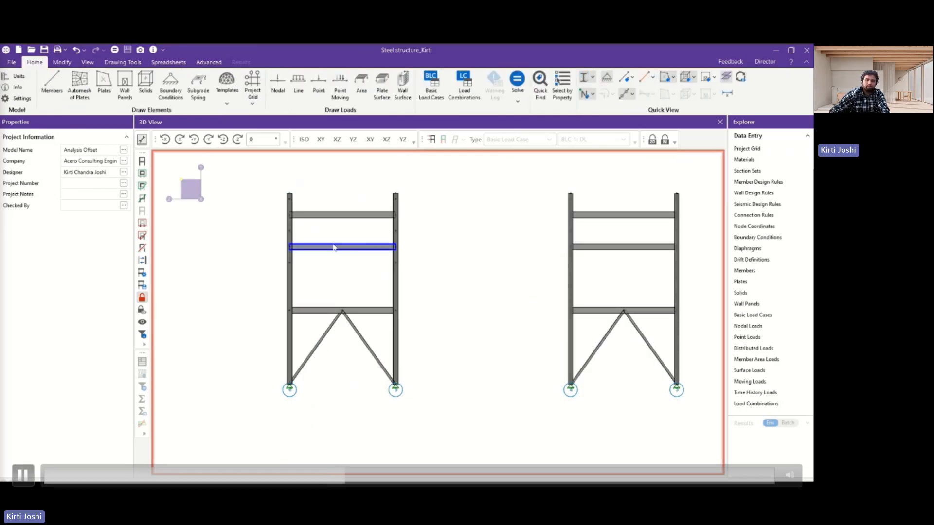
pyautogui.scroll(3, 371, 263)
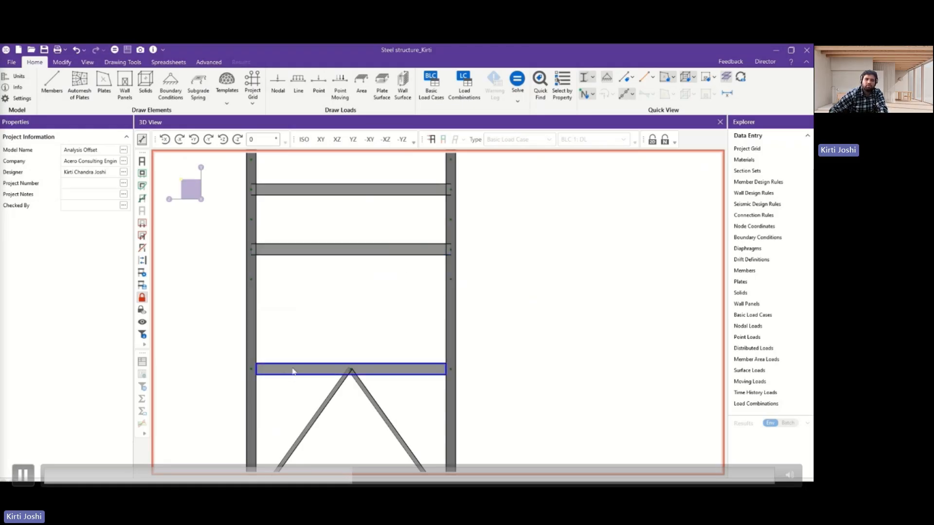
pyautogui.scroll(-2, 293, 370)
pyautogui.scroll(-2, 473, 366)
pyautogui.moveTo(473, 367); pyautogui.dragTo(428, 323, button='middle')
pyautogui.scroll(4, 316, 373)
pyautogui.scroll(-5, 479, 358)
pyautogui.scroll(4, 450, 338)
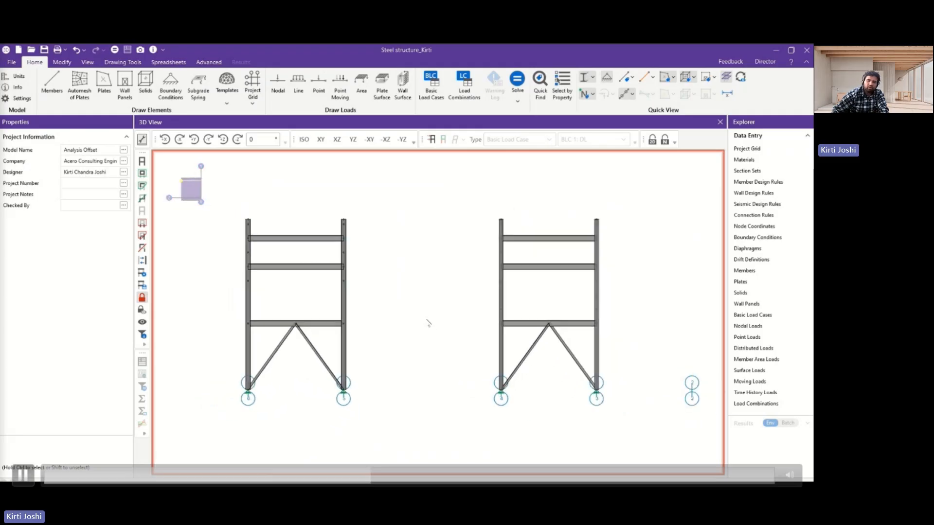
# Solve the model and close the Node Reactions results.
pyautogui.click(115, 49)
pyautogui.click(436, 338)
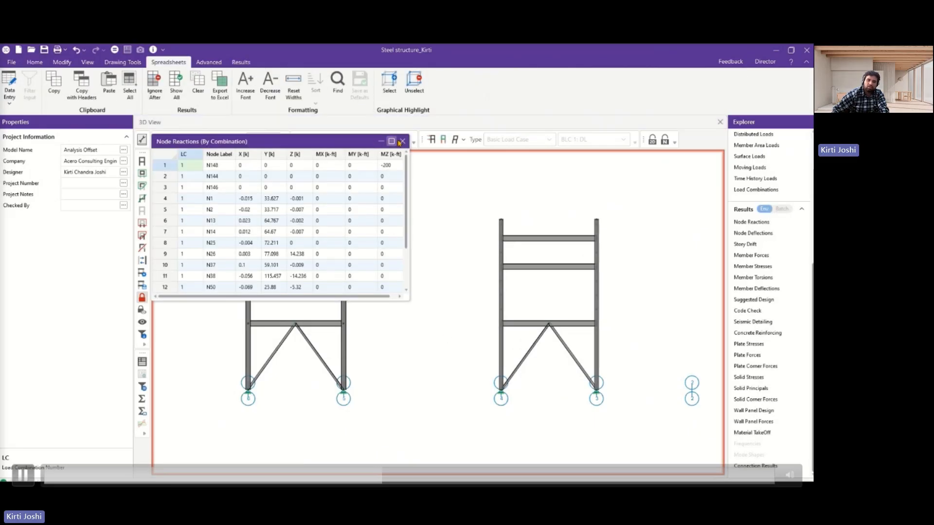
pyautogui.click(403, 142)
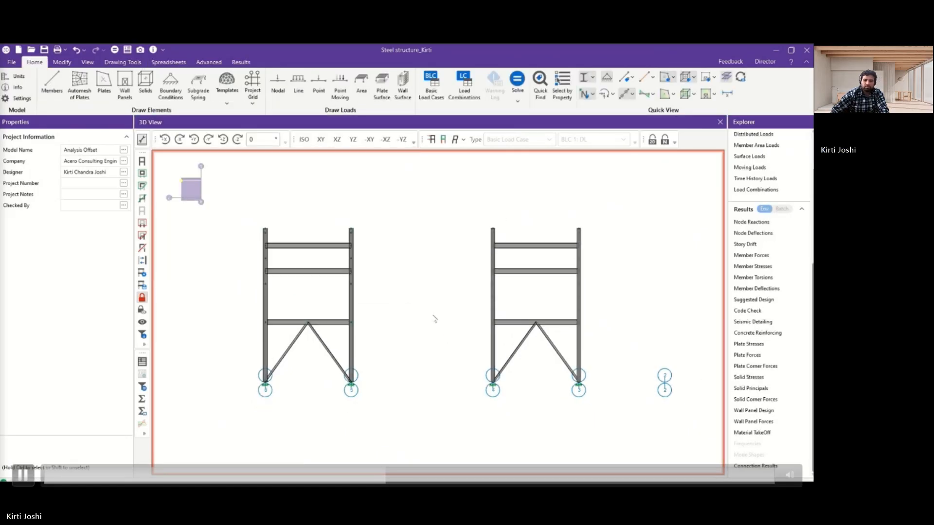
# Open the detail reports of beams M87 and M39 and place them side by side.
pyautogui.click(141, 363)
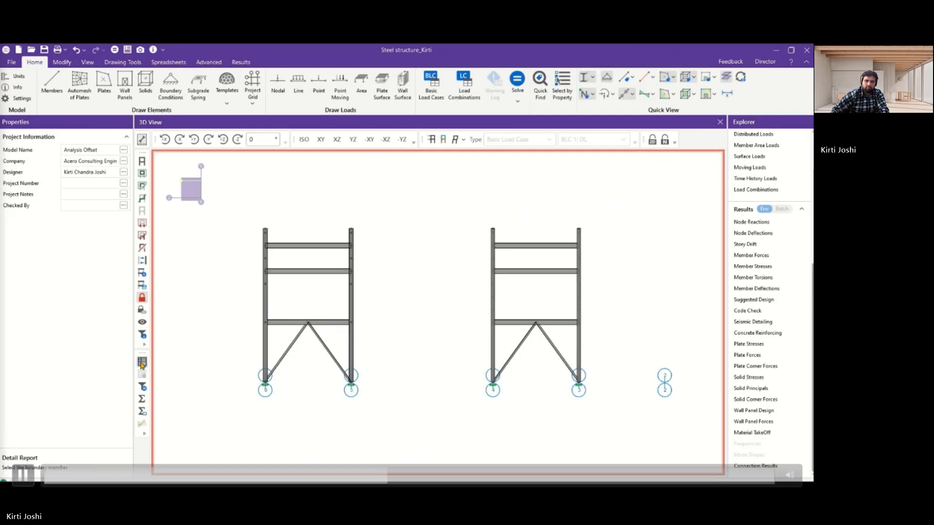
pyautogui.click(286, 324)
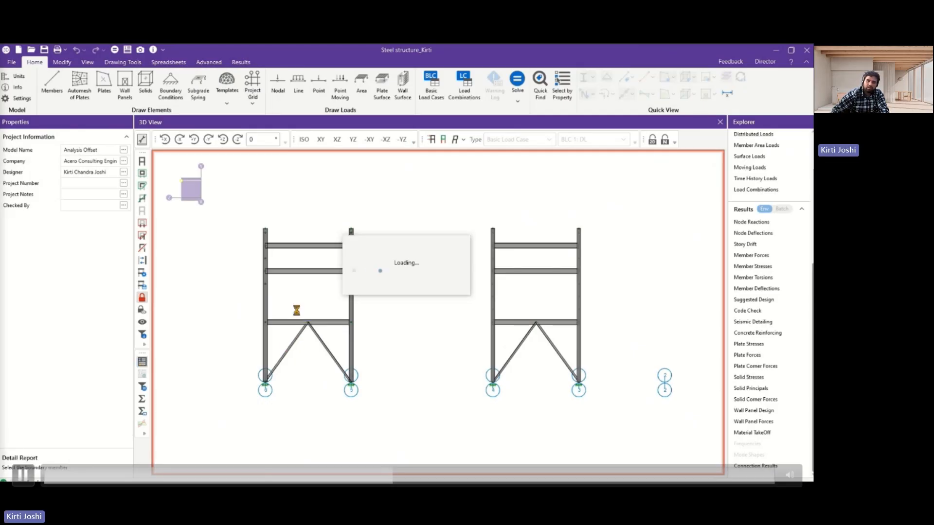
pyautogui.moveTo(318, 56); pyautogui.dragTo(118, 56)
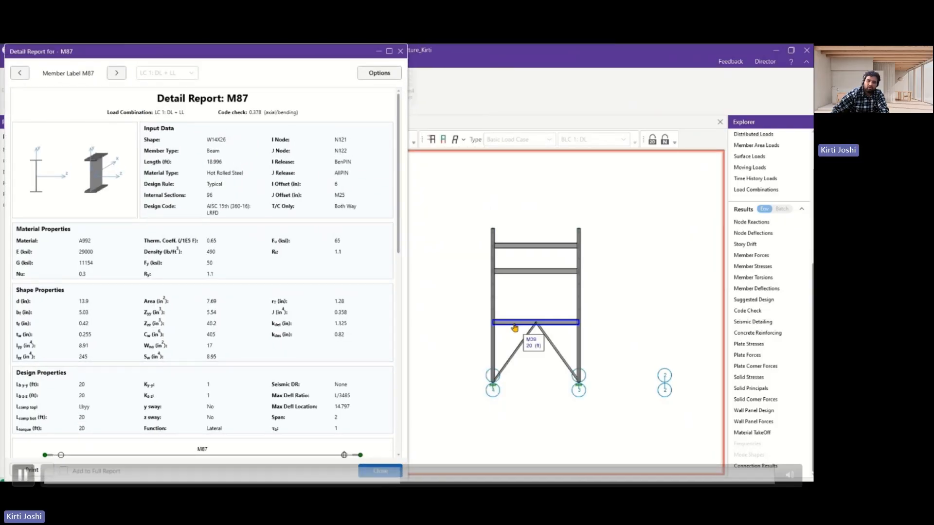
pyautogui.click(515, 324)
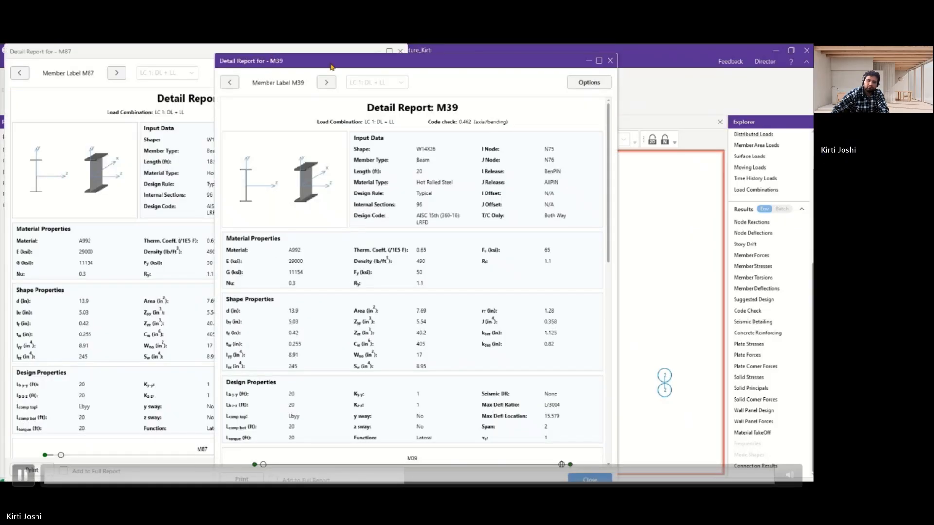
pyautogui.moveTo(330, 66); pyautogui.dragTo(524, 57)
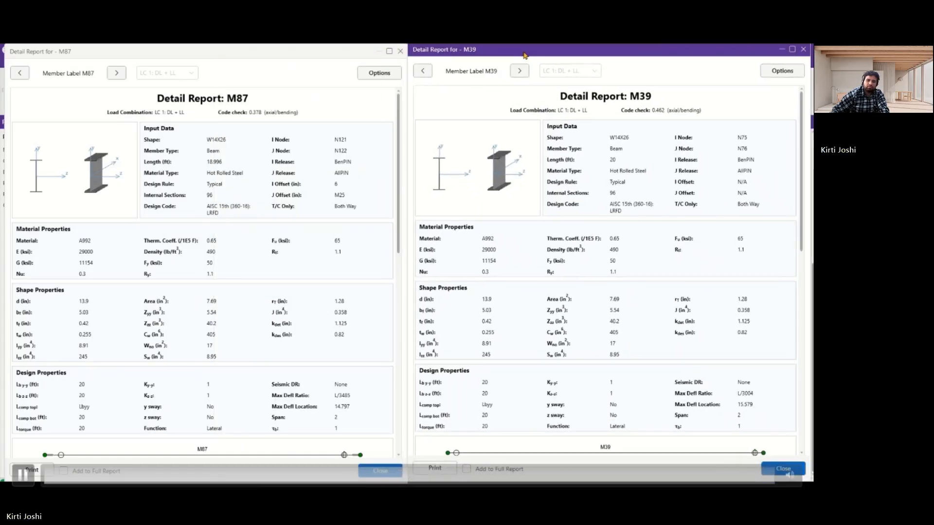
# Compare the y shear force diagrams of beams M39 and M87, enlarging each one and closing it again.
pyautogui.scroll(-3, 137, 305)
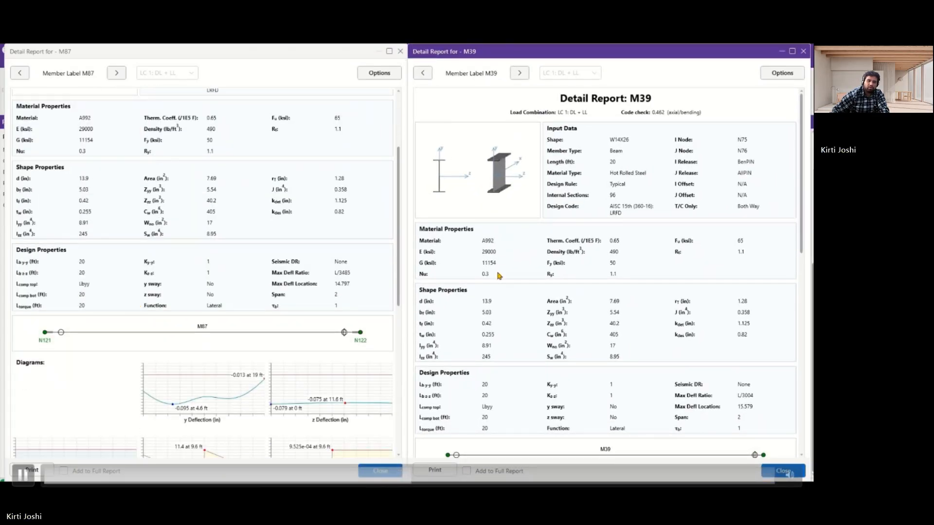
pyautogui.scroll(-3, 240, 304)
pyautogui.scroll(-3, 537, 248)
pyautogui.scroll(-3, 537, 248)
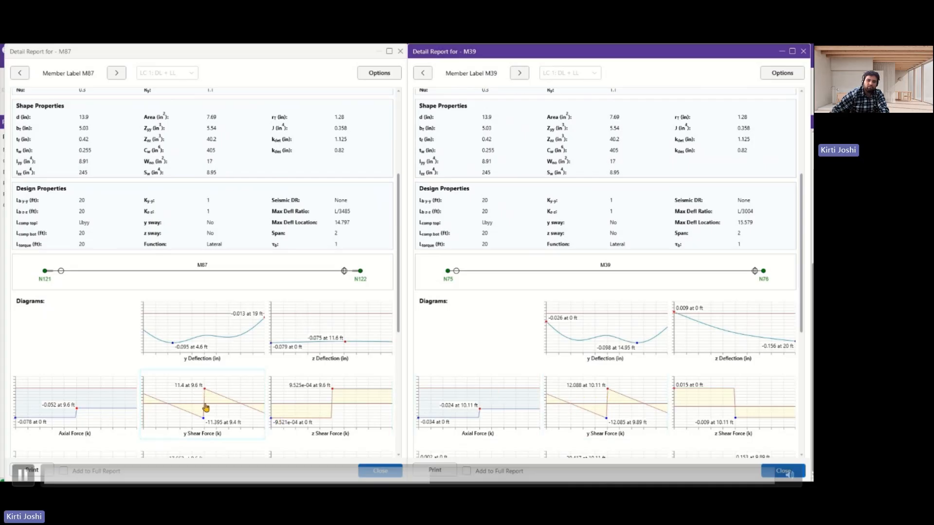
pyautogui.click(600, 397)
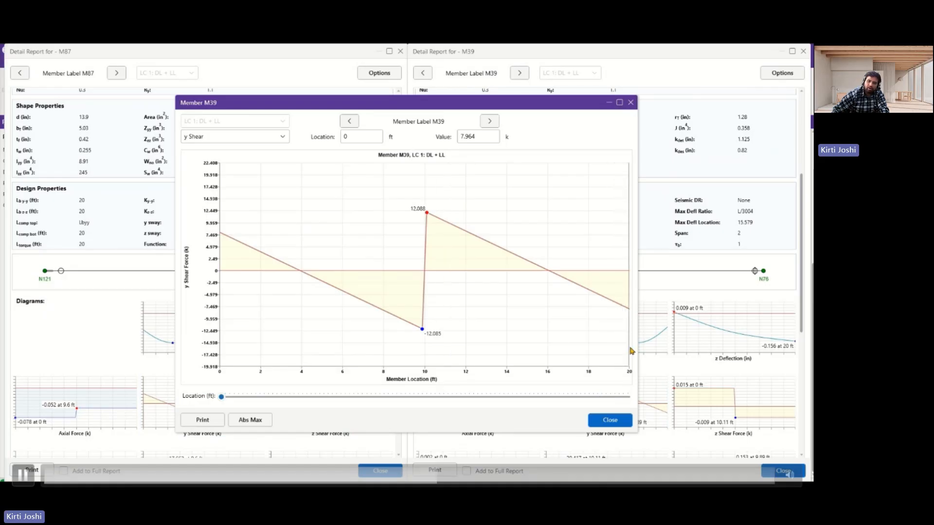
pyautogui.click(630, 102)
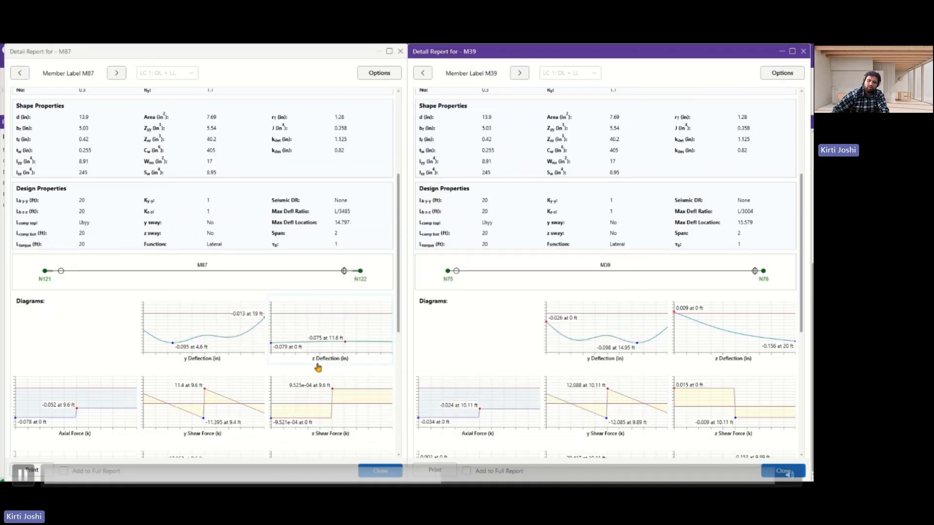
pyautogui.click(238, 394)
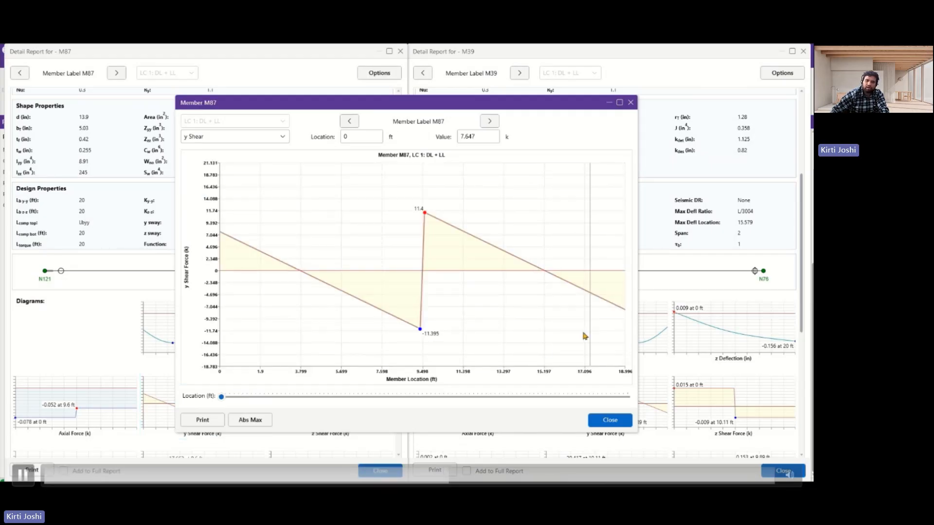
pyautogui.click(630, 102)
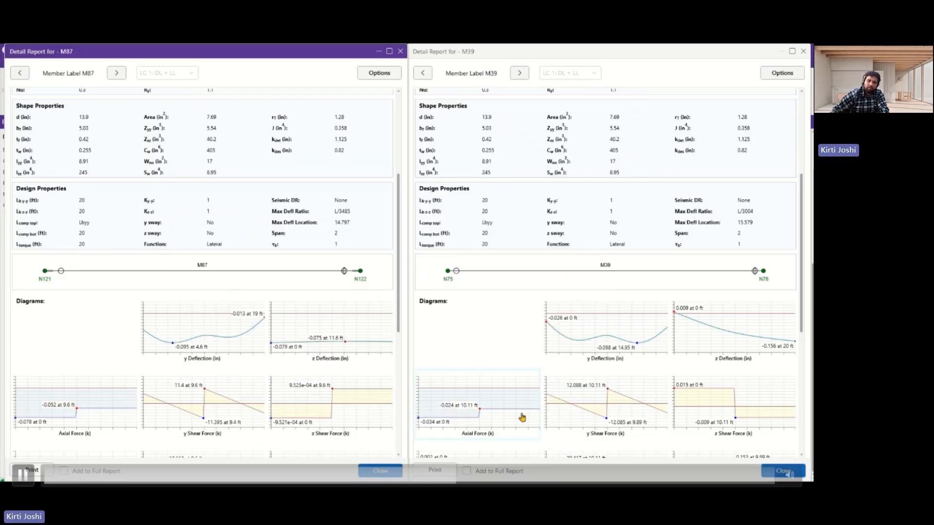
# Compare the moment diagrams in the M87 and M39 detail reports, then close both reports.
pyautogui.scroll(-2, 272, 367)
pyautogui.scroll(-1, 273, 367)
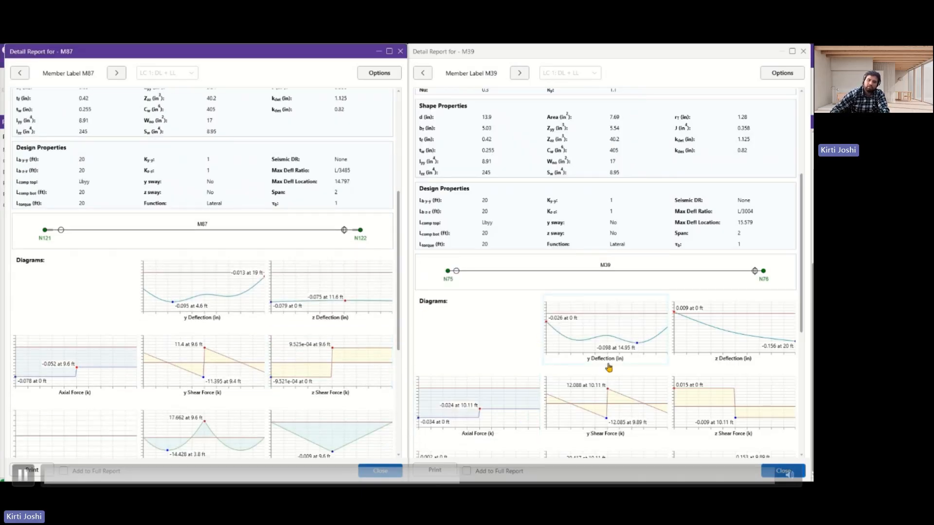
pyautogui.scroll(-1, 615, 385)
pyautogui.scroll(-1, 614, 386)
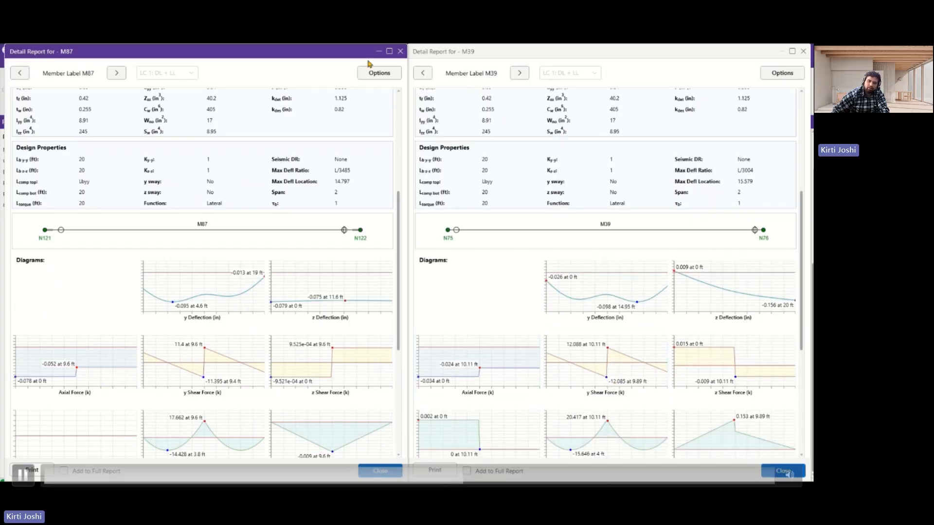
pyautogui.click(400, 51)
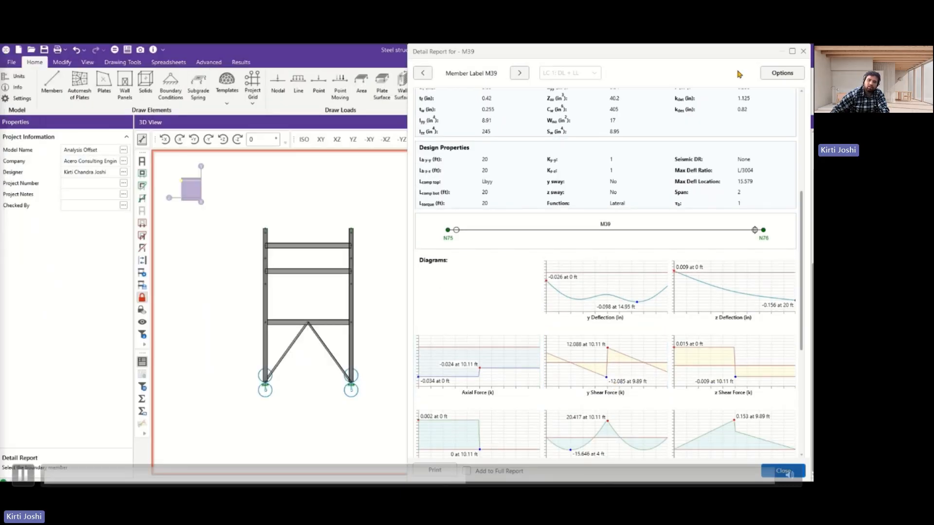
pyautogui.click(802, 52)
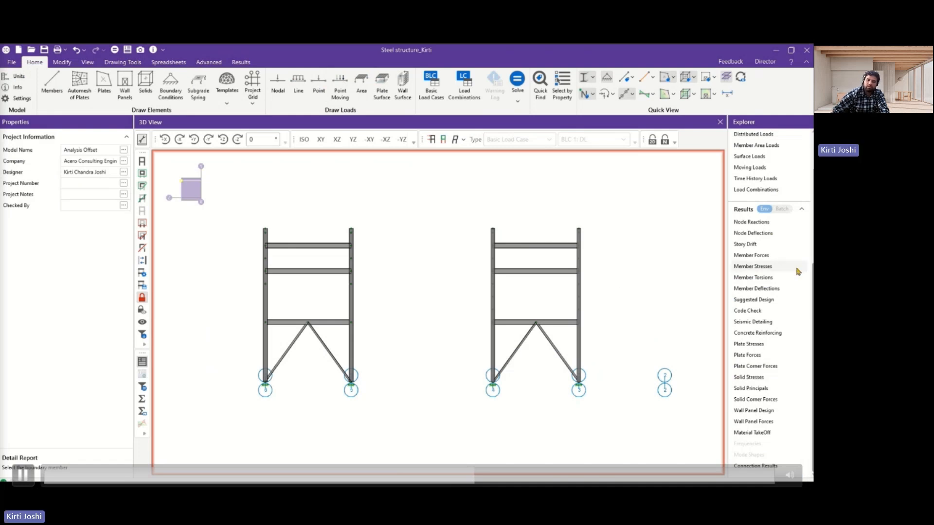
# Open the advanced data of the Members spreadsheet.
pyautogui.scroll(6, 767, 277)
pyautogui.scroll(1, 769, 278)
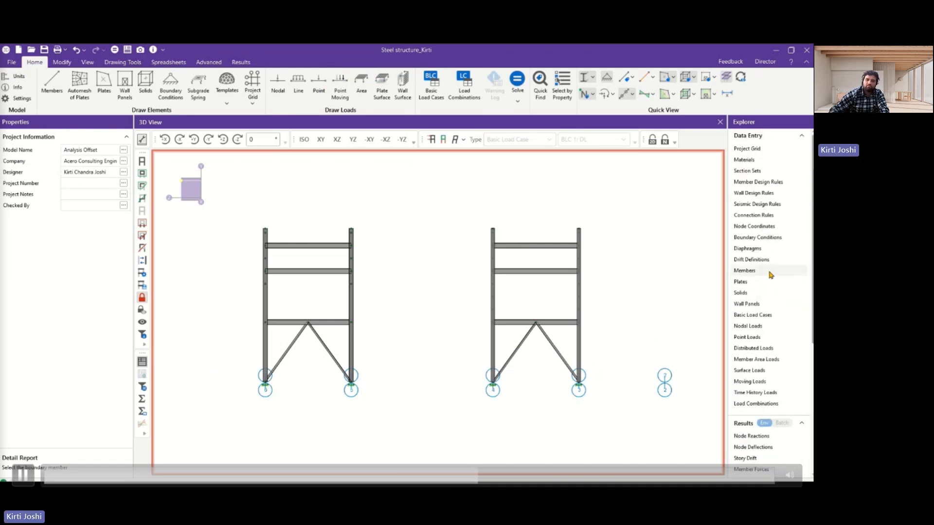
pyautogui.click(208, 63)
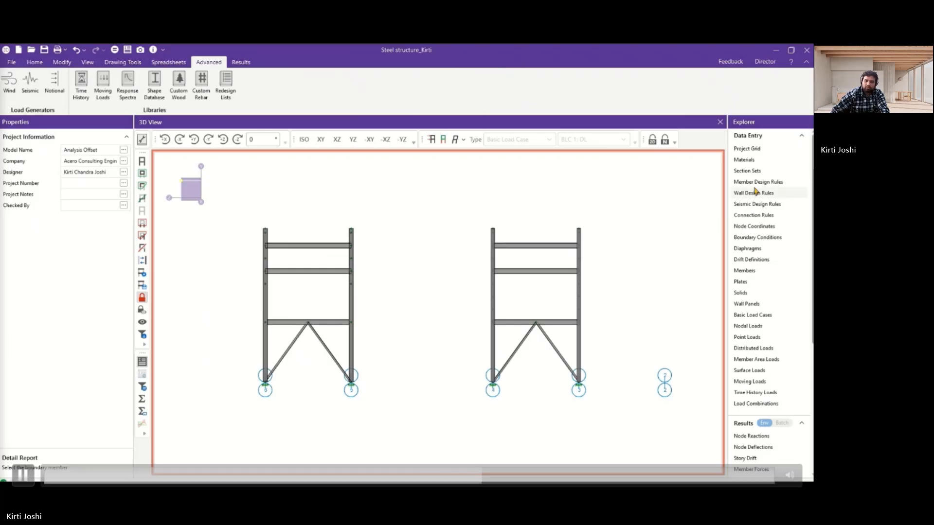
pyautogui.click(744, 270)
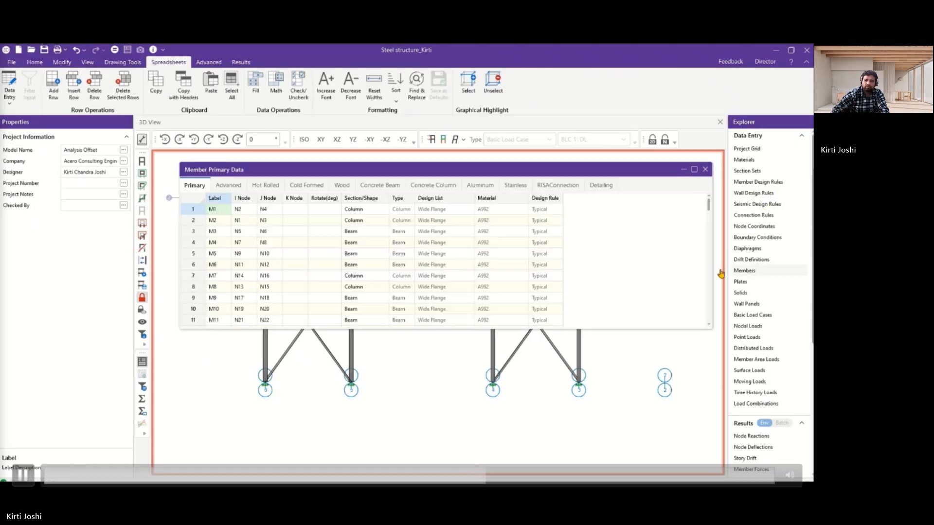
pyautogui.click(222, 187)
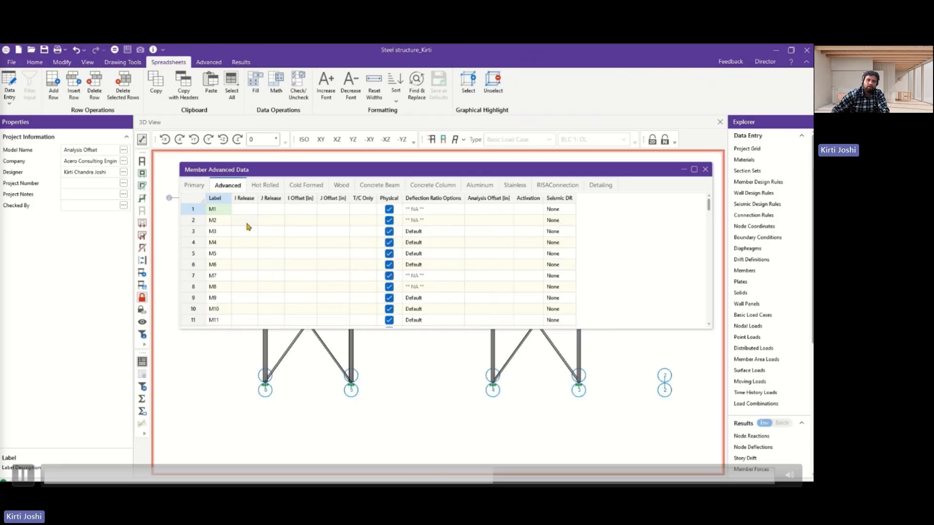
# Clear the I and J end offsets of member M87 in the advanced member data, accepting the prompt raised by the edit.
pyautogui.scroll(-11, 287, 227)
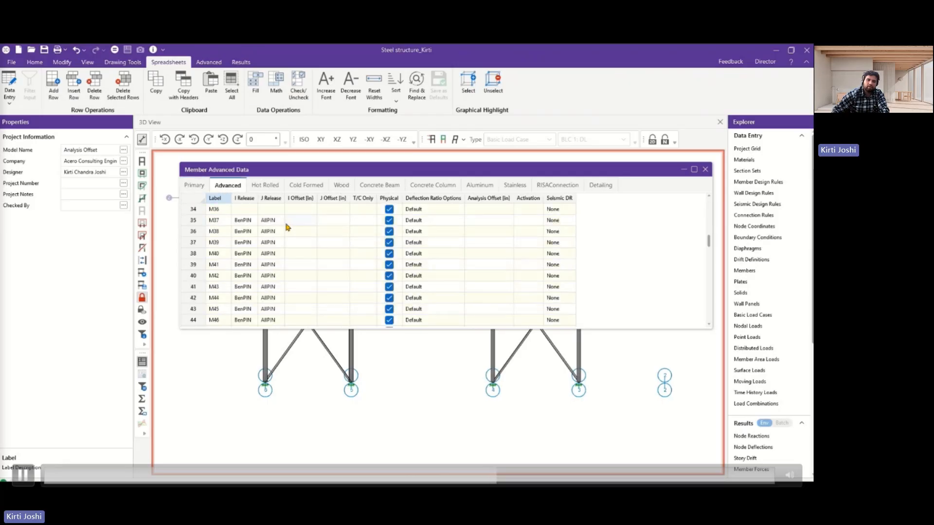
pyautogui.scroll(-14, 287, 227)
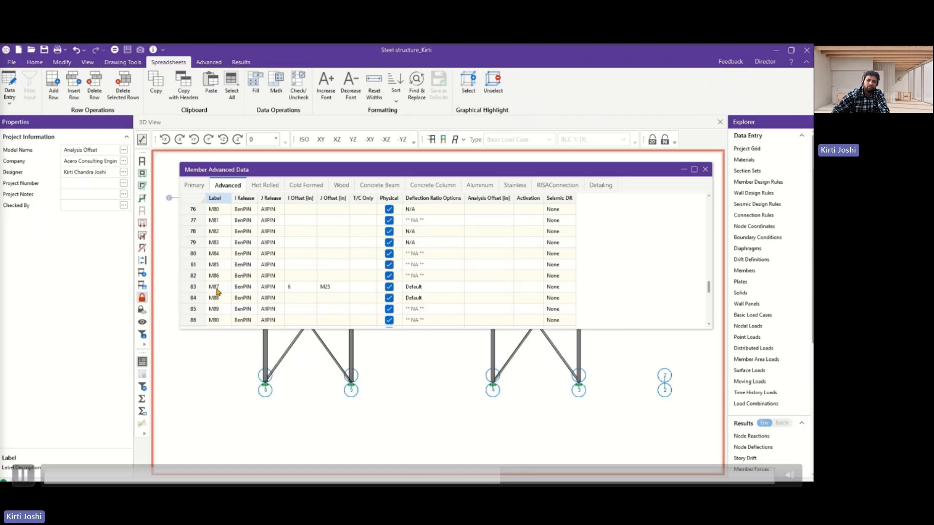
pyautogui.click(340, 288)
pyautogui.press('BackSpace')
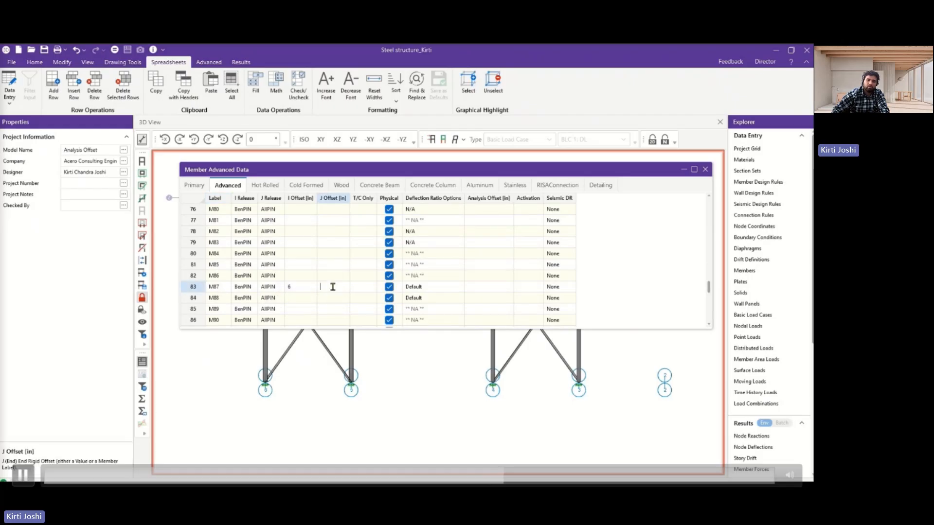
pyautogui.click(300, 287)
pyautogui.click(424, 315)
pyautogui.click(300, 287)
pyautogui.press('BackSpace')
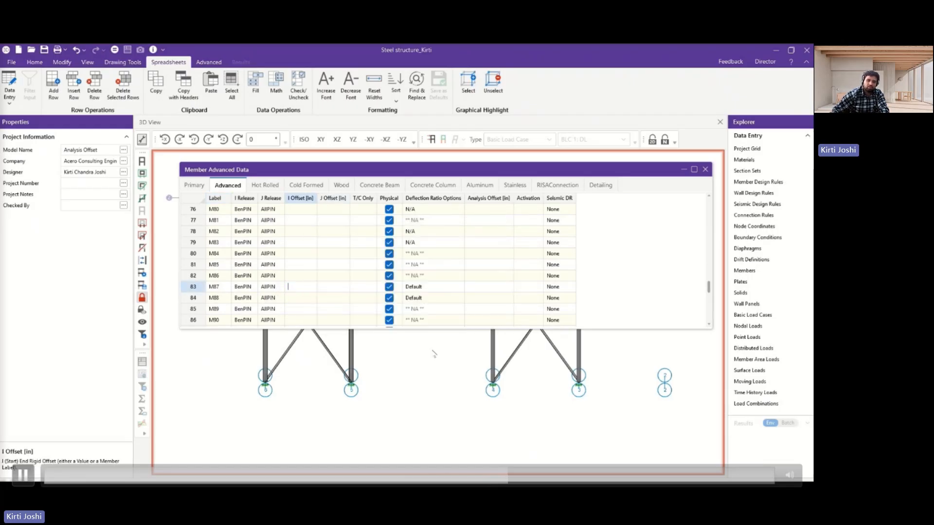
# Return to the model and check the offset properties of beam M87, then deselect it.
pyautogui.click(434, 353)
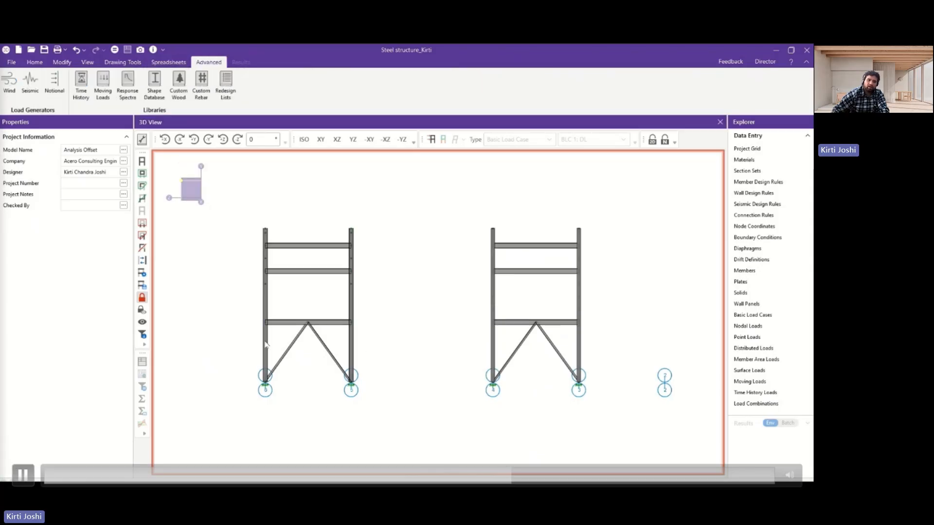
pyautogui.click(285, 322)
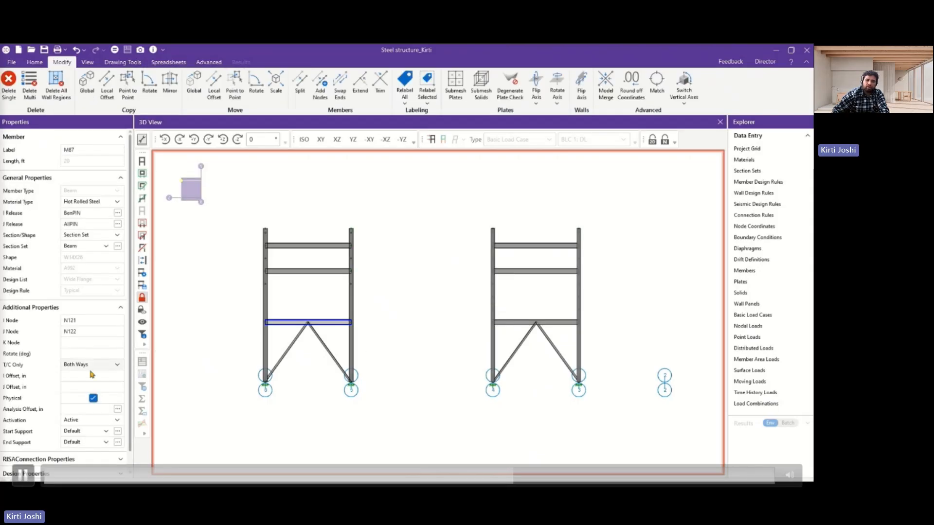
pyautogui.click(382, 425)
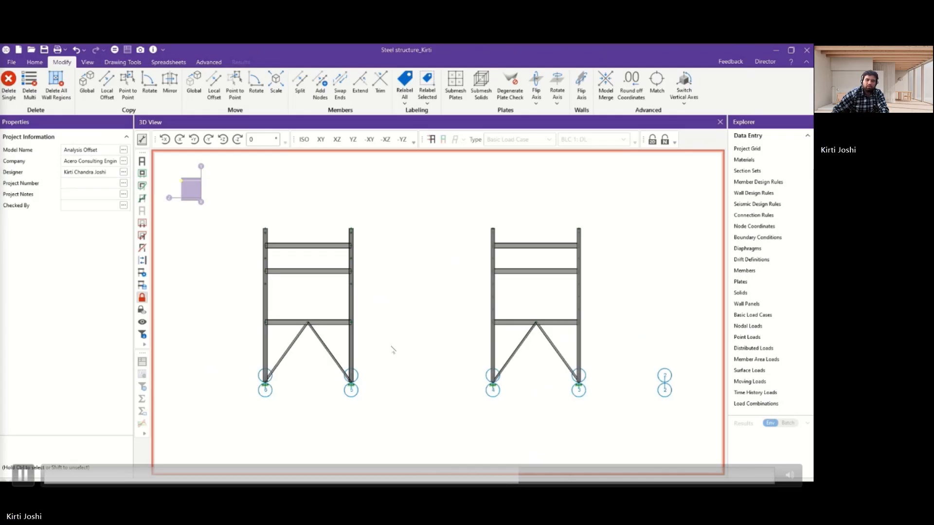
# Display the local axes of all members in the model.
pyautogui.click(35, 63)
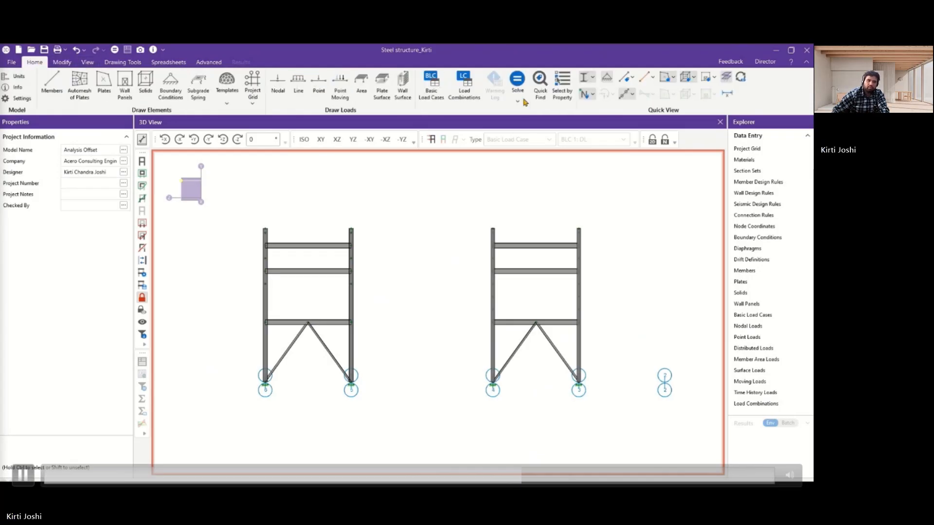
pyautogui.click(626, 79)
pyautogui.click(638, 158)
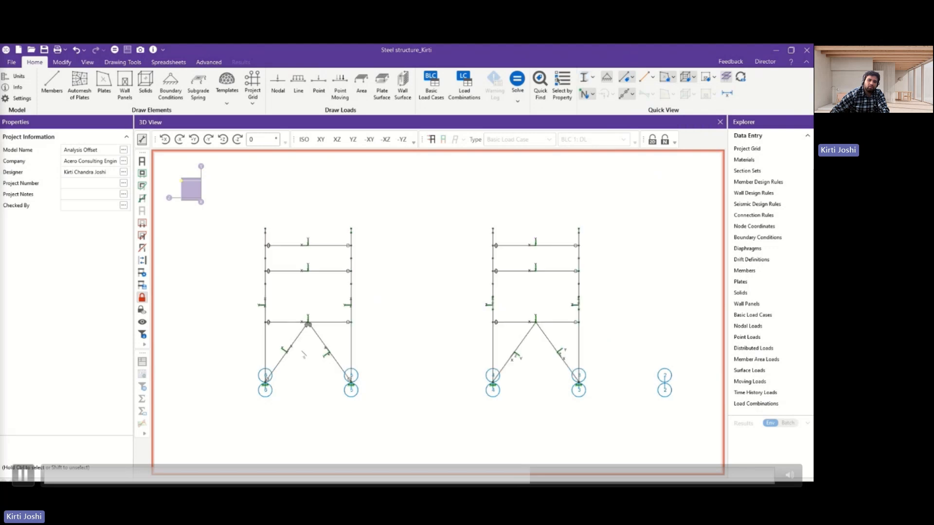
# Examine the local axis directions of the two braces under beam M87 from close up and from several angles.
pyautogui.scroll(3, 269, 349)
pyautogui.moveTo(299, 362); pyautogui.dragTo(326, 370, button='middle')
pyautogui.scroll(2, 318, 380)
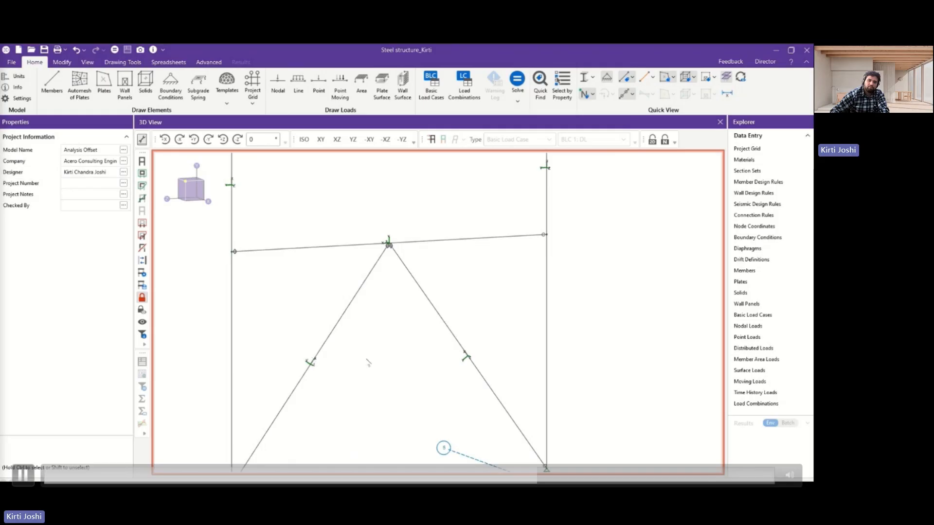
pyautogui.scroll(3, 317, 356)
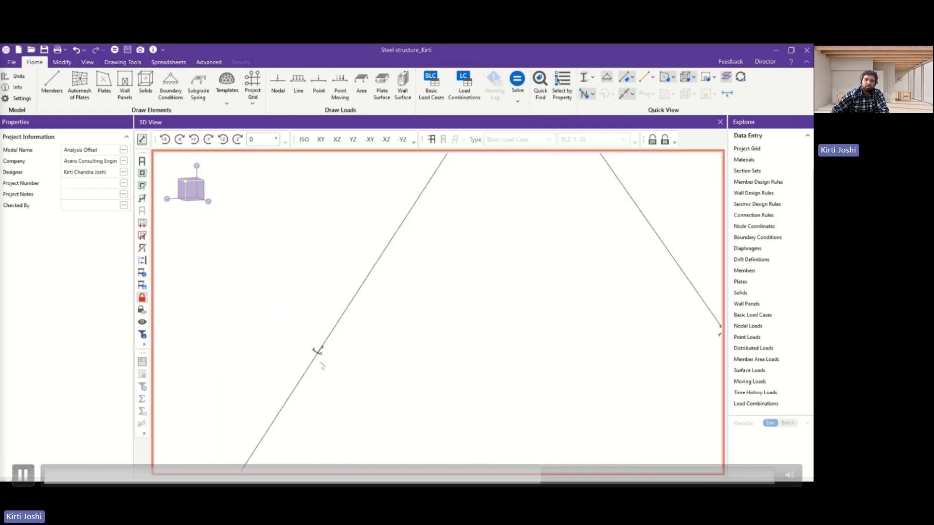
pyautogui.scroll(-5, 375, 308)
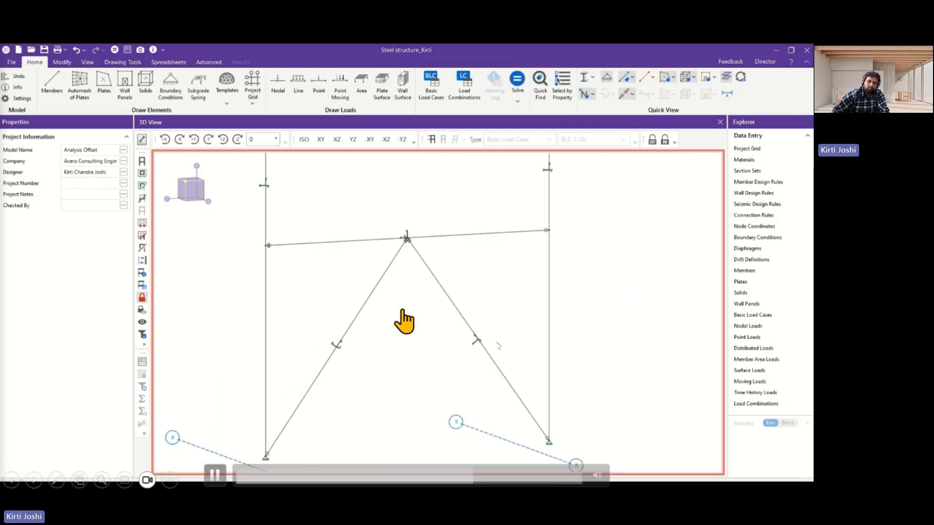
pyautogui.scroll(-3, 406, 319)
pyautogui.scroll(-2, 497, 344)
pyautogui.keyDown('ctrl'); pyautogui.moveTo(482, 356); pyautogui.dragTo(345, 348, button='middle'); pyautogui.keyUp('ctrl')
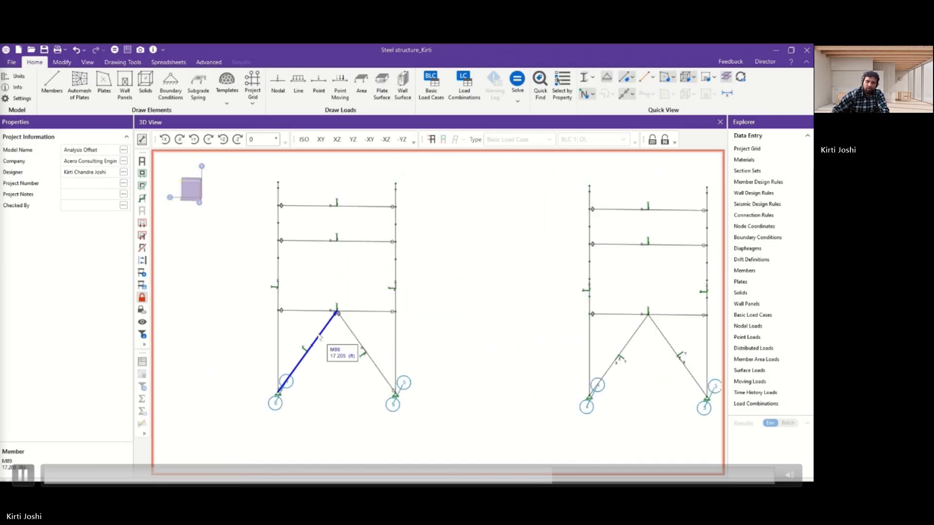
# Give braces M89 and M90 an analysis offset along the Local +z axis with an additional offset of 0.5 in.
pyautogui.click(319, 337)
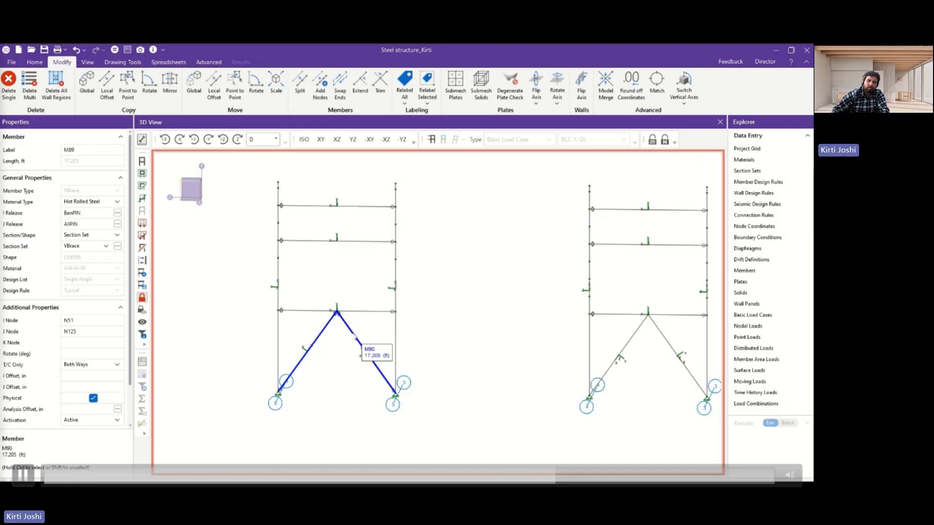
pyautogui.click(356, 340)
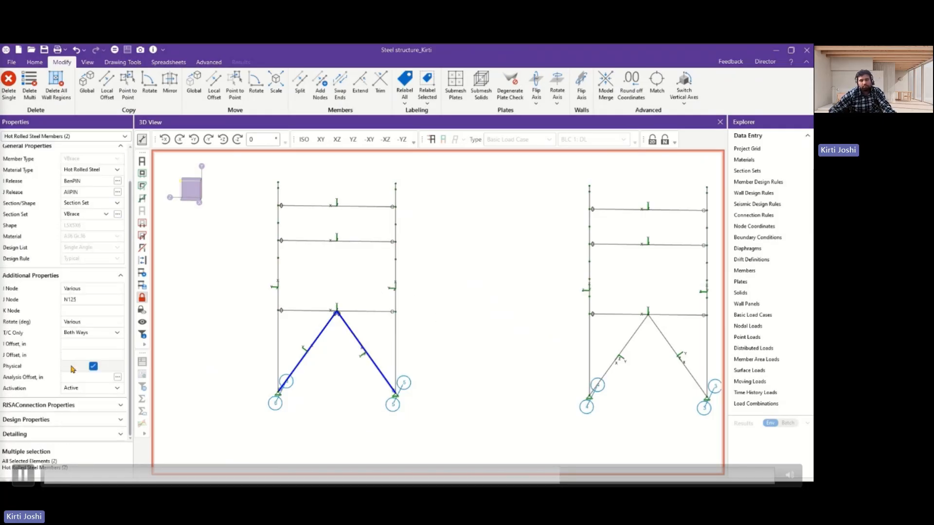
pyautogui.click(118, 377)
pyautogui.click(357, 230)
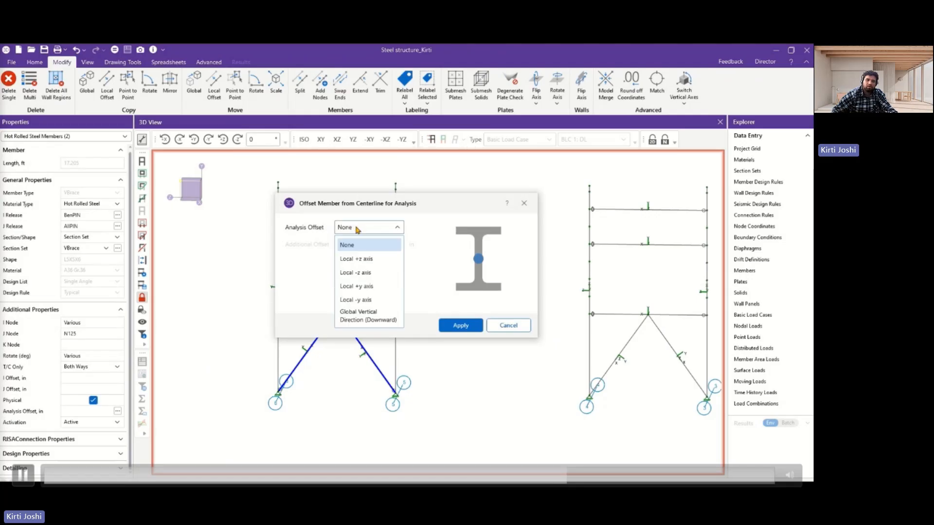
pyautogui.click(372, 260)
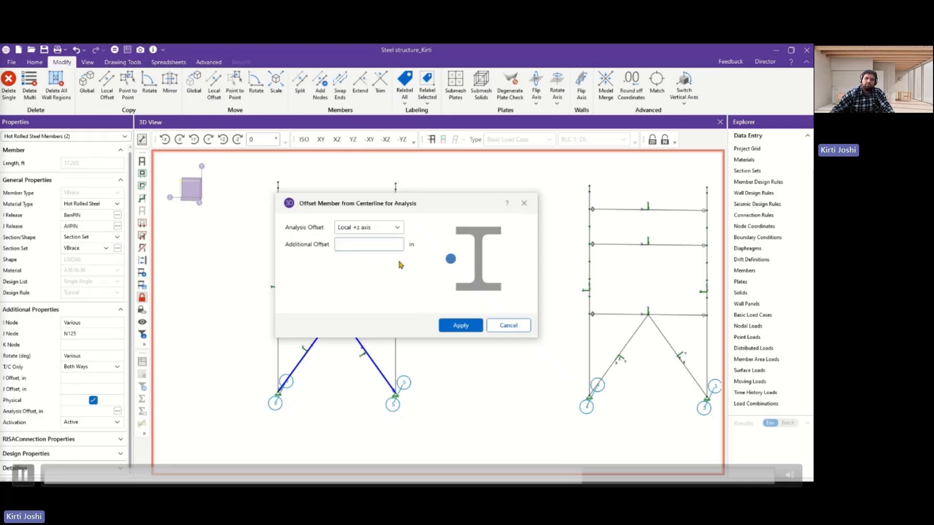
pyautogui.write('0.5')
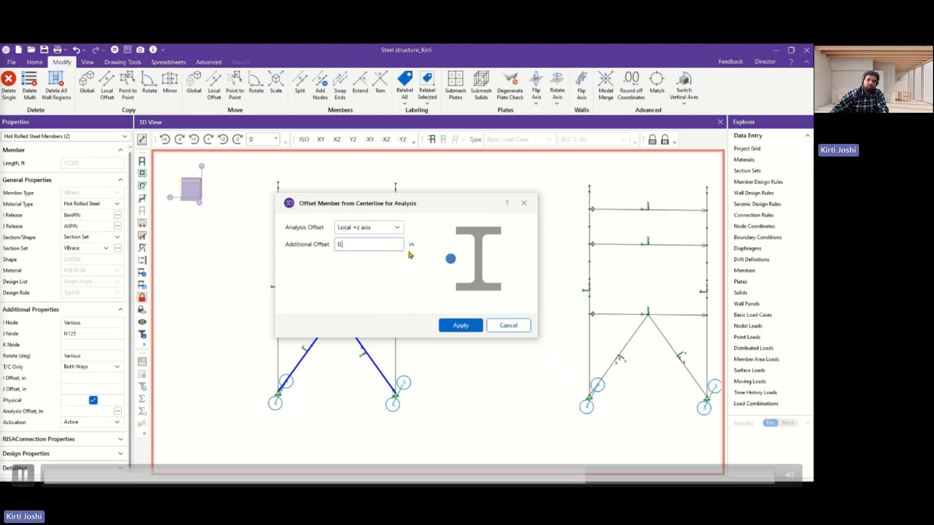
pyautogui.click(470, 327)
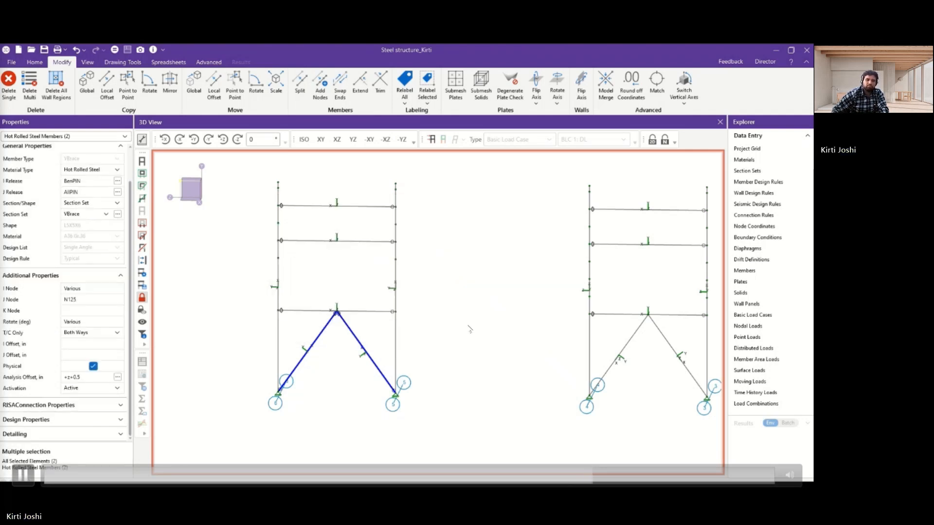
pyautogui.click(424, 317)
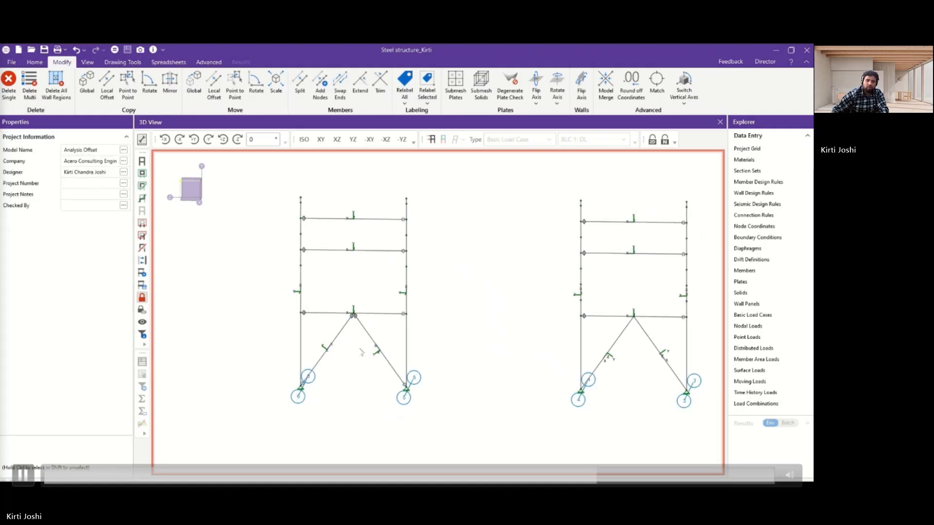
# Switch the members to rendered shapes and inspect how braces M89 and M90 meet the beam.
pyautogui.keyDown('ctrl'); pyautogui.moveTo(359, 348); pyautogui.dragTo(338, 333, button='middle'); pyautogui.keyUp('ctrl')
pyautogui.scroll(3, 418, 374)
pyautogui.moveTo(429, 370); pyautogui.dragTo(387, 305, button='middle')
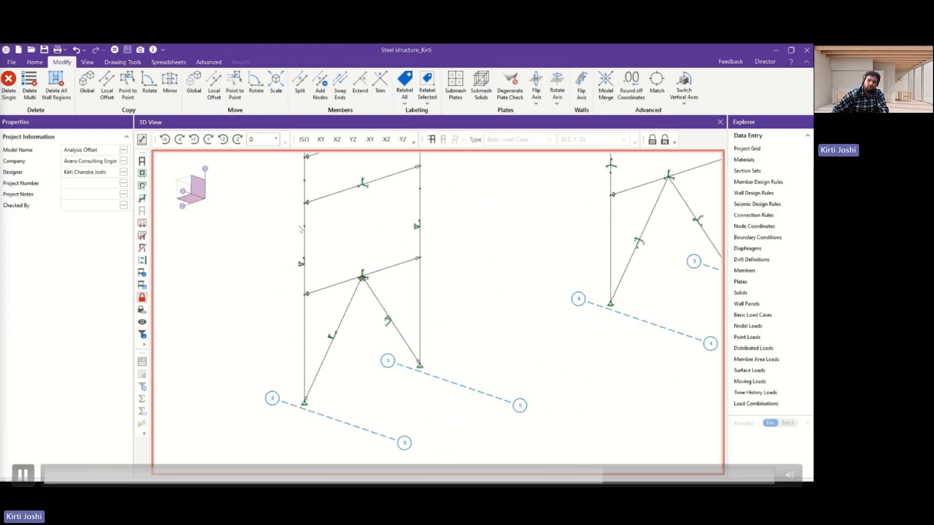
pyautogui.click(34, 61)
pyautogui.click(583, 78)
pyautogui.click(583, 80)
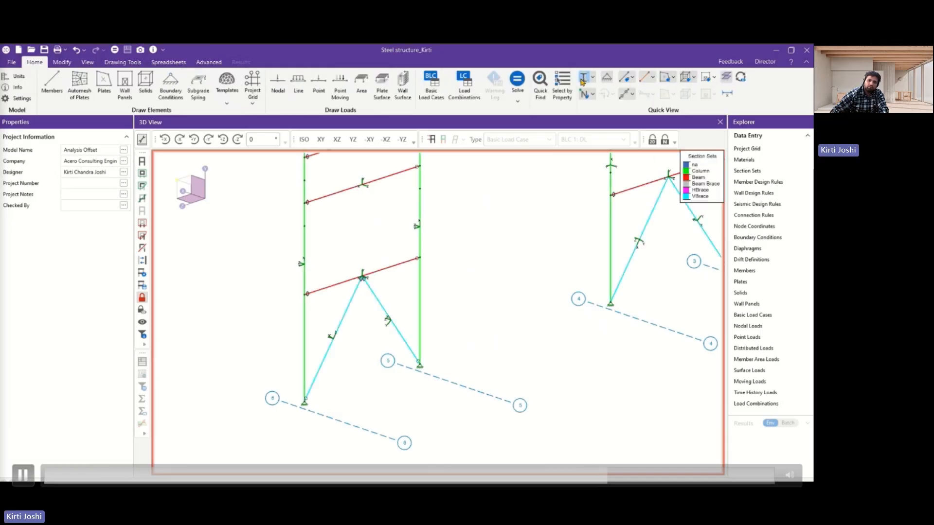
pyautogui.scroll(5, 362, 282)
pyautogui.scroll(-1, 424, 292)
pyautogui.scroll(-2, 425, 292)
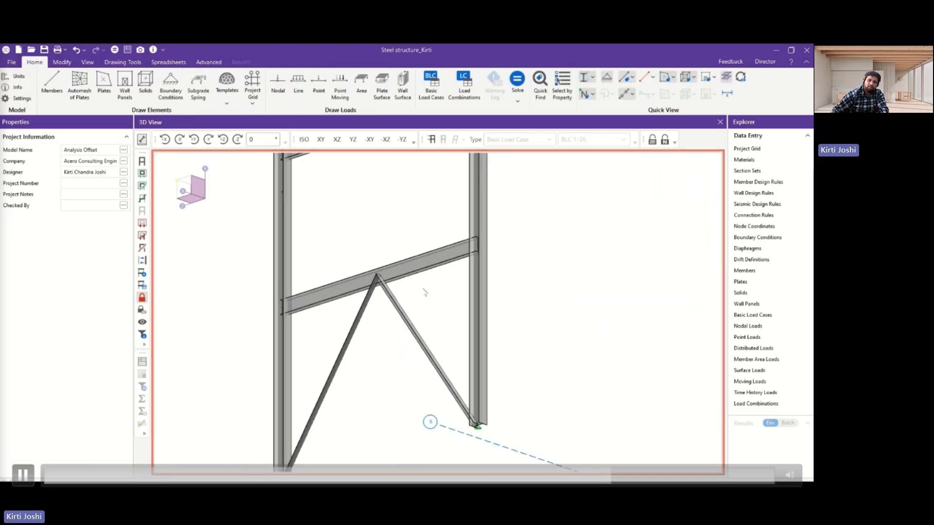
pyautogui.scroll(2, 377, 240)
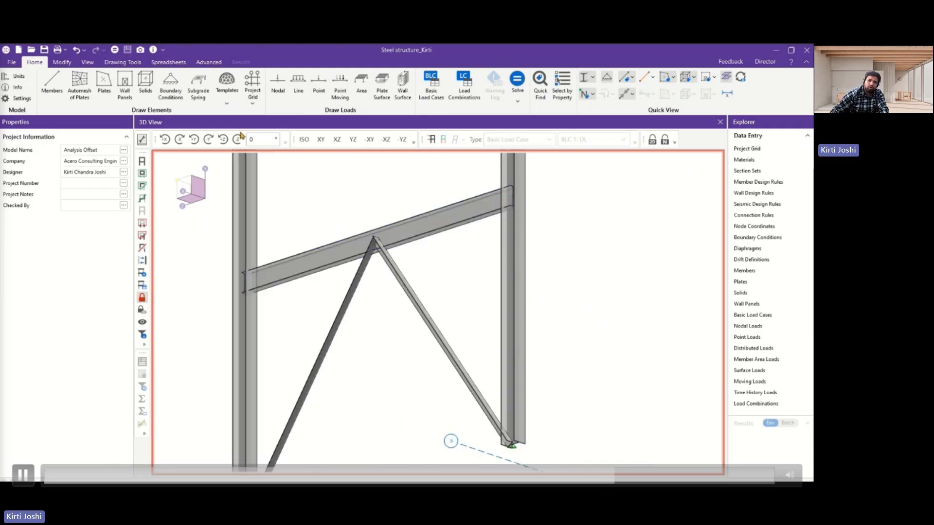
# Undo and redo the analysis offset of the braces to compare their positions in the frame.
pyautogui.click(76, 49)
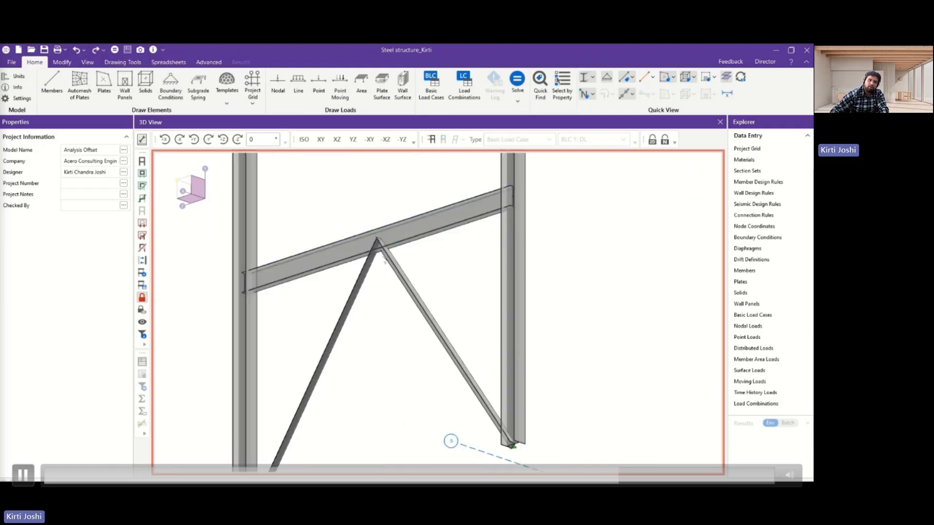
pyautogui.click(95, 50)
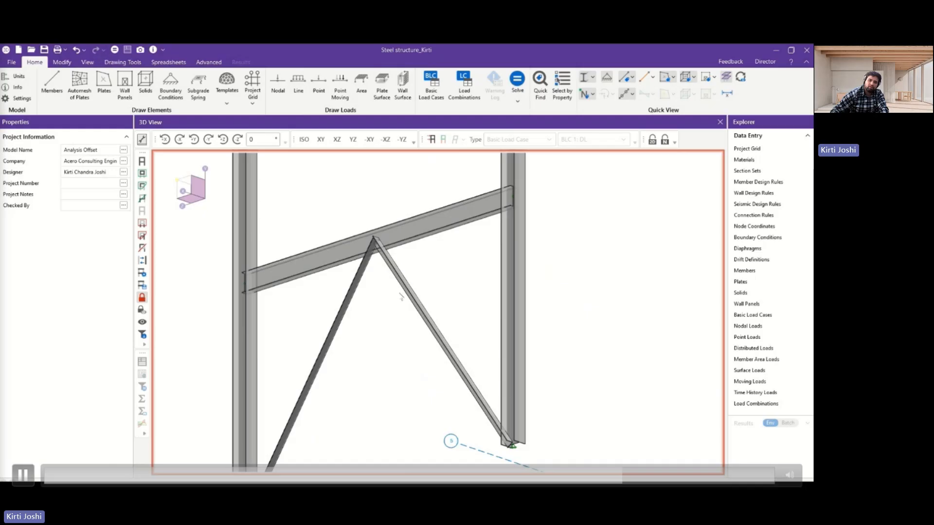
pyautogui.scroll(-4, 463, 295)
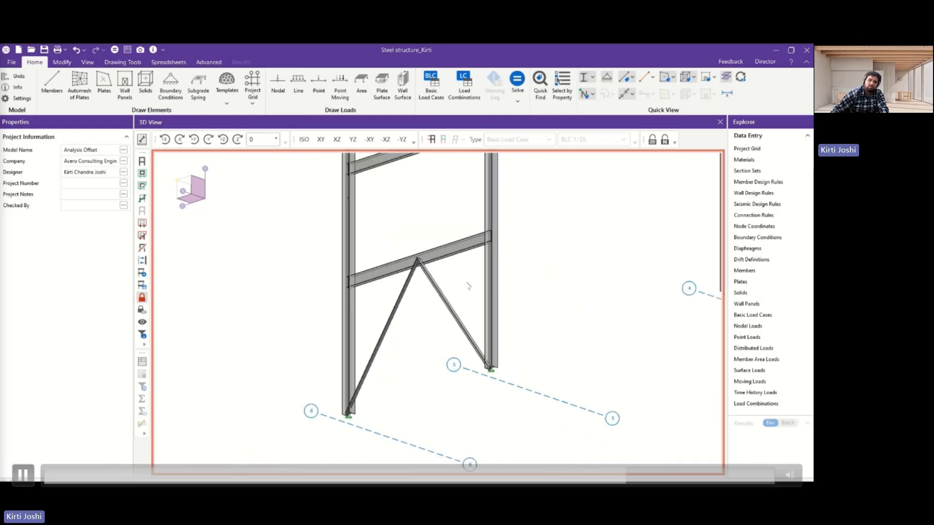
pyautogui.scroll(-1, 559, 358)
pyautogui.keyDown('ctrl'); pyautogui.moveTo(559, 358); pyautogui.dragTo(502, 344, button='middle'); pyautogui.keyUp('ctrl')
pyautogui.scroll(-3, 500, 345)
pyautogui.moveTo(475, 408)
pyautogui.keyDown('ctrl'); pyautogui.mouseDown(button='middle')
pyautogui.moveTo(506, 417)
pyautogui.moveTo(464, 422)
pyautogui.mouseUp(button='middle'); pyautogui.keyUp('ctrl')
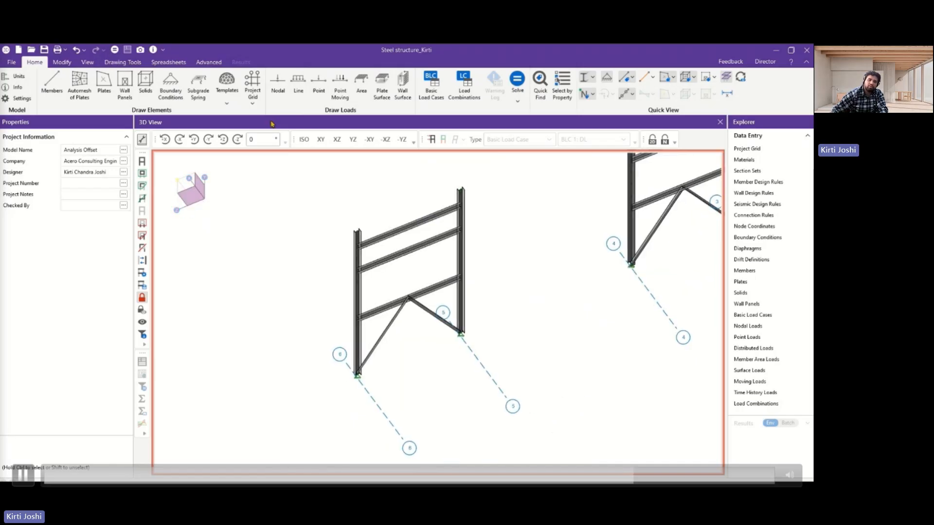
# Show the model in the YZ view and solve the single load combination LC 1: DL + LL.
pyautogui.click(353, 140)
pyautogui.scroll(-2, 476, 255)
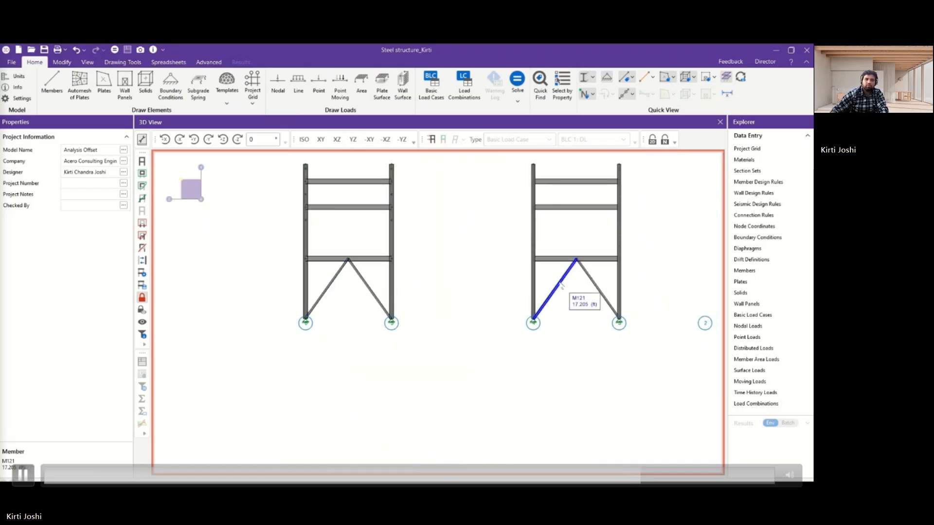
pyautogui.click(115, 50)
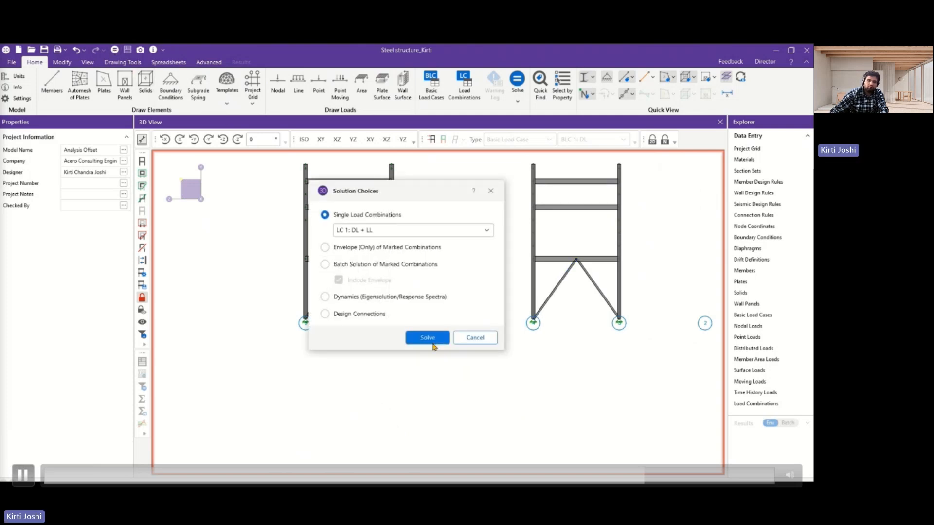
pyautogui.click(432, 339)
pyautogui.click(402, 141)
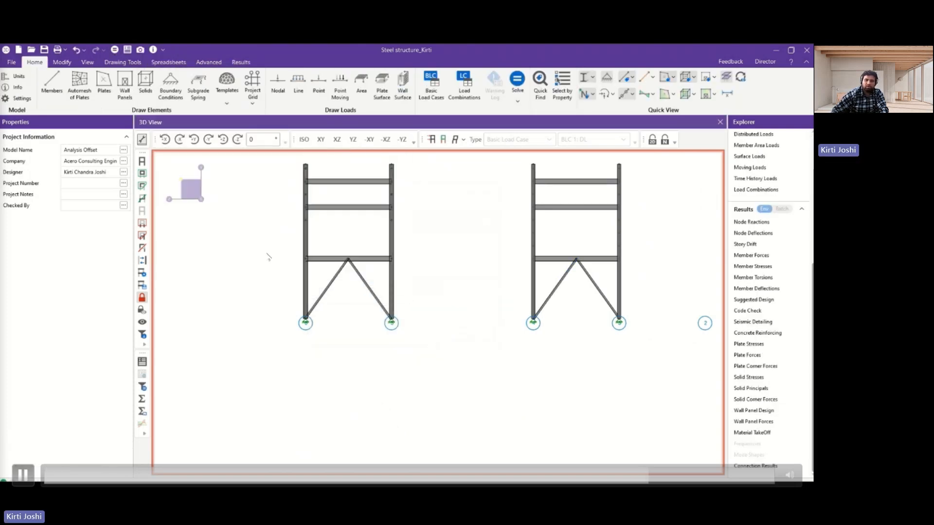
# In the application's output settings, set Member Deflections as the spreadsheet to open after a static solution and accept clearing the results.
pyautogui.scroll(-3, 268, 258)
pyautogui.click(11, 64)
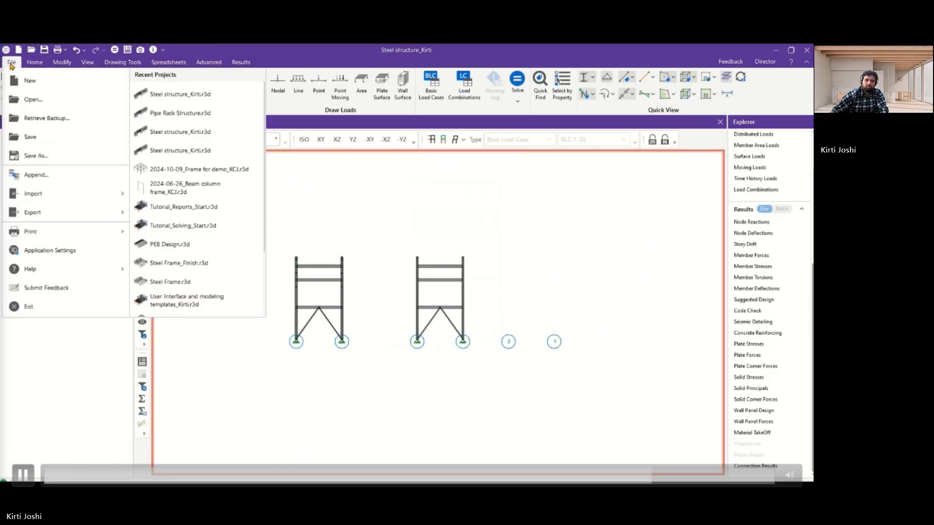
pyautogui.click(62, 251)
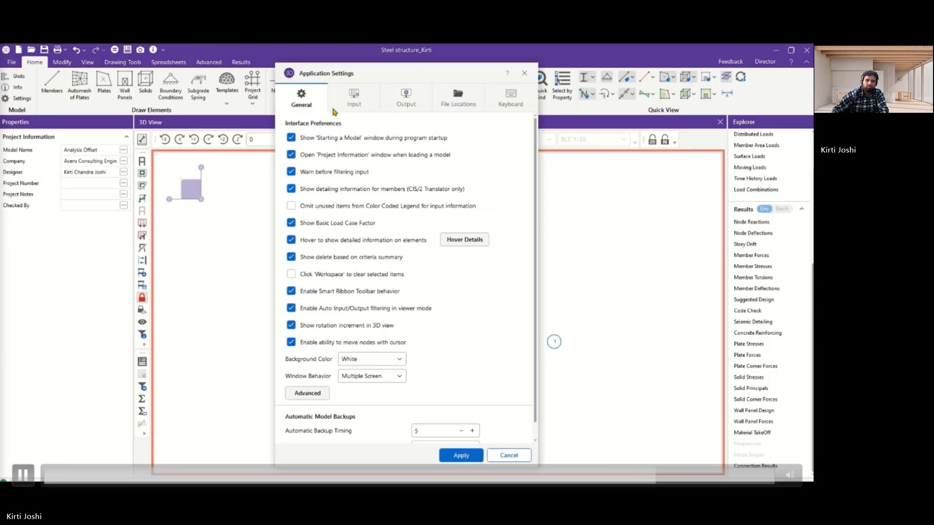
pyautogui.click(351, 100)
pyautogui.click(398, 101)
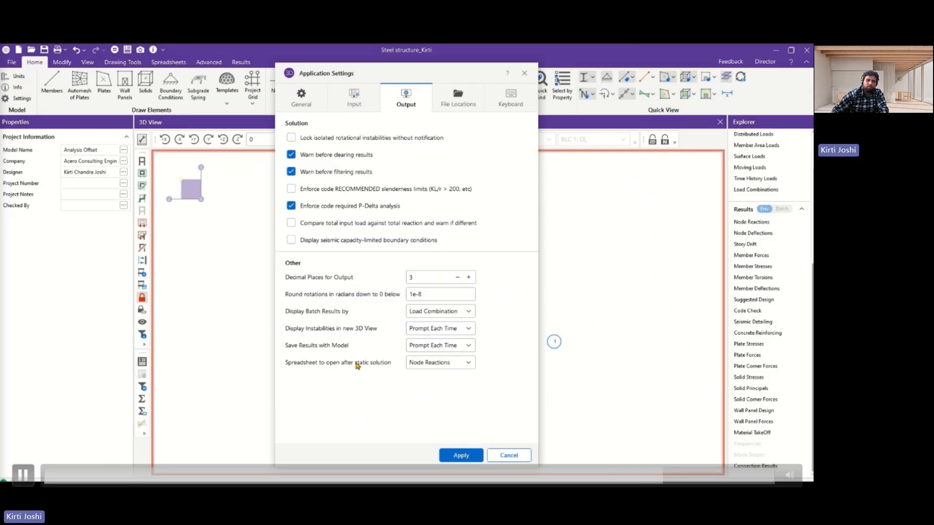
pyautogui.click(427, 364)
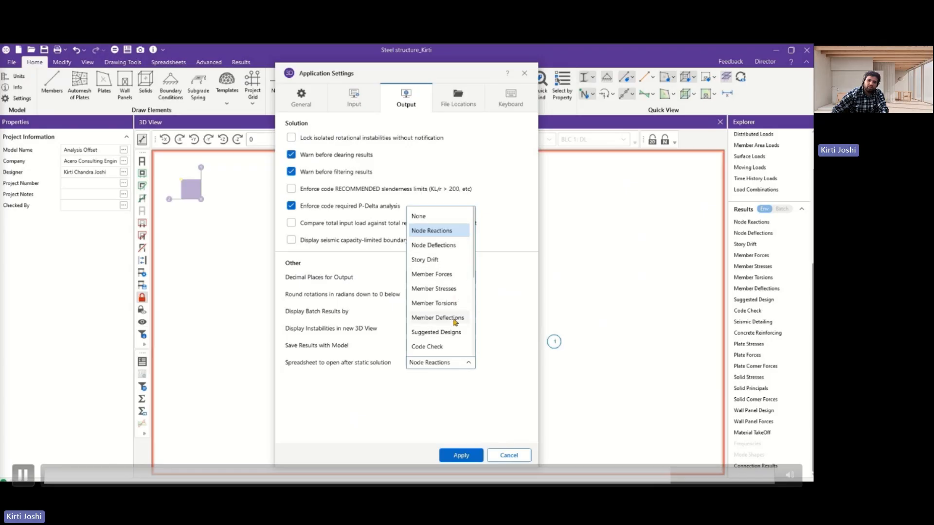
pyautogui.click(454, 318)
pyautogui.click(469, 454)
pyautogui.click(439, 319)
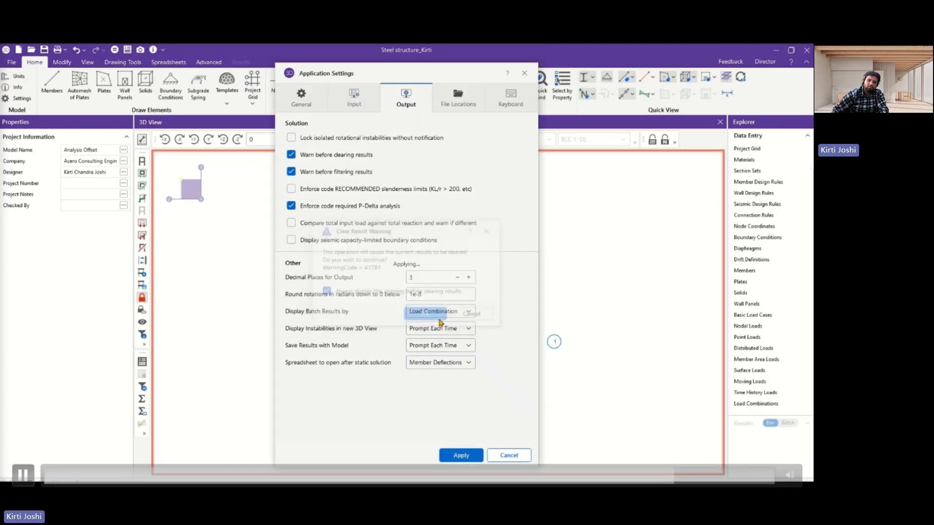
# Solve the model again and place the detail reports of braces M89 and M121 side by side.
pyautogui.click(115, 50)
pyautogui.click(427, 338)
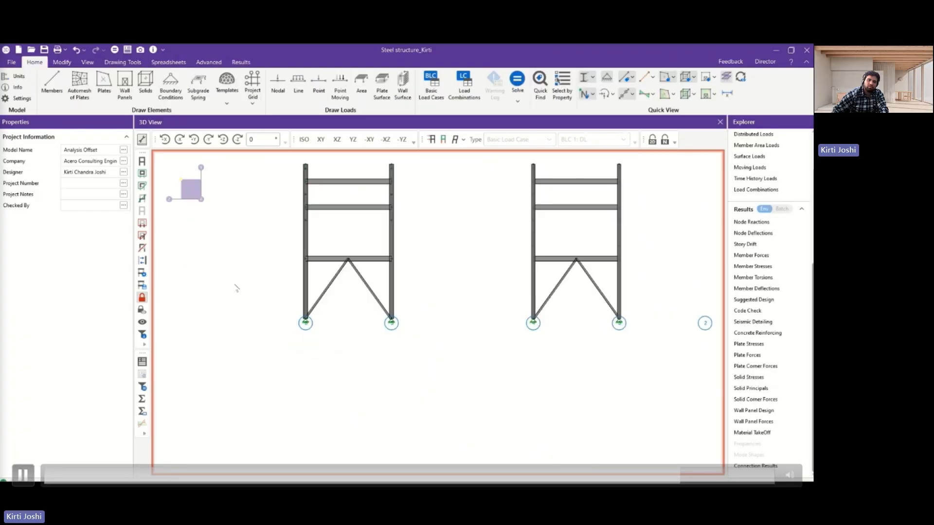
pyautogui.click(142, 362)
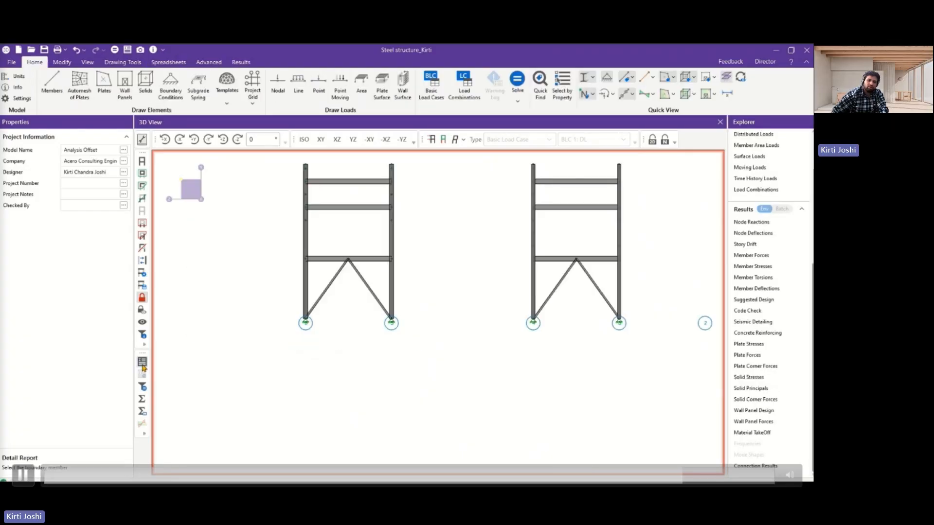
pyautogui.click(322, 291)
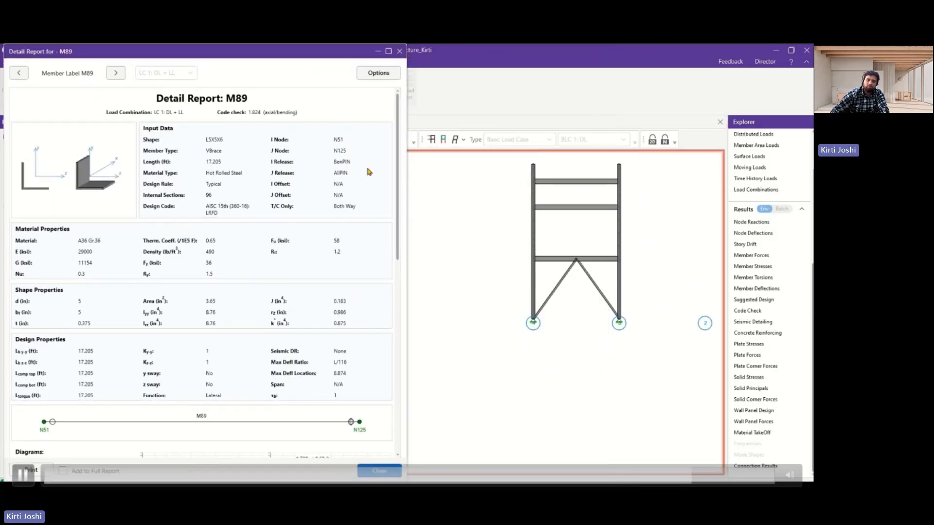
pyautogui.click(558, 285)
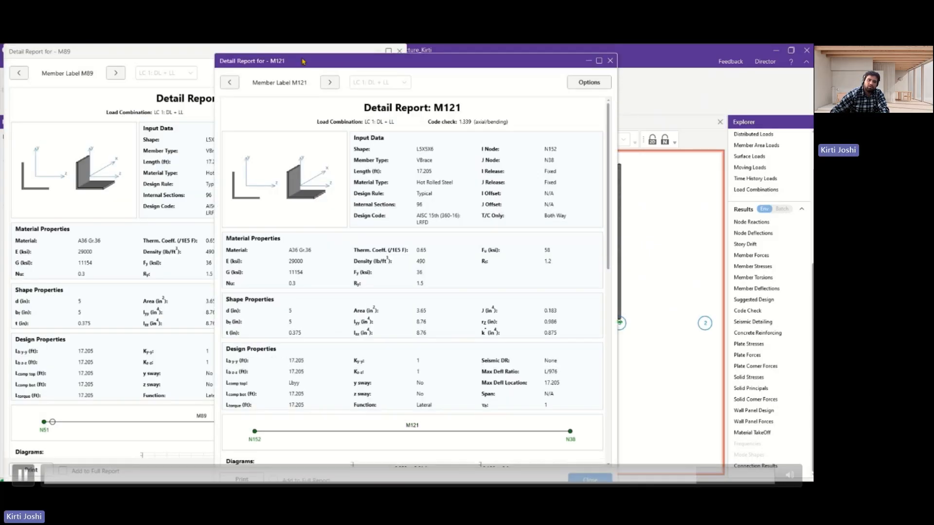
pyautogui.moveTo(329, 65); pyautogui.dragTo(520, 58)
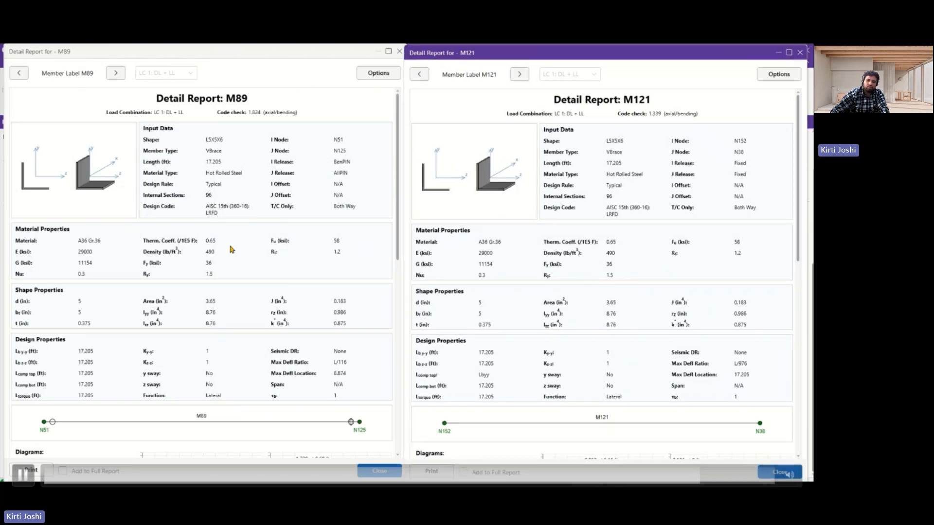
# Compare the deflection, force and moment diagrams of M89 and M121, and close both detail reports.
pyautogui.scroll(-5, 231, 249)
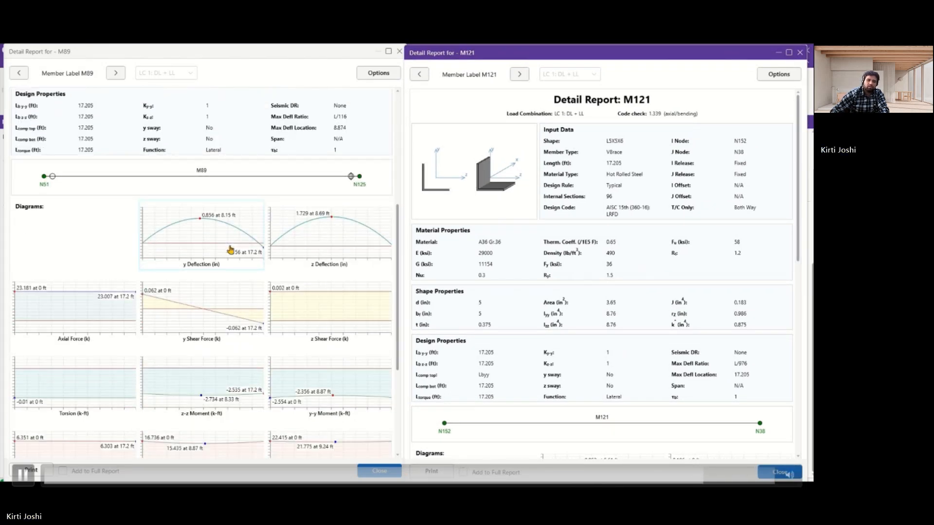
pyautogui.scroll(-5, 566, 224)
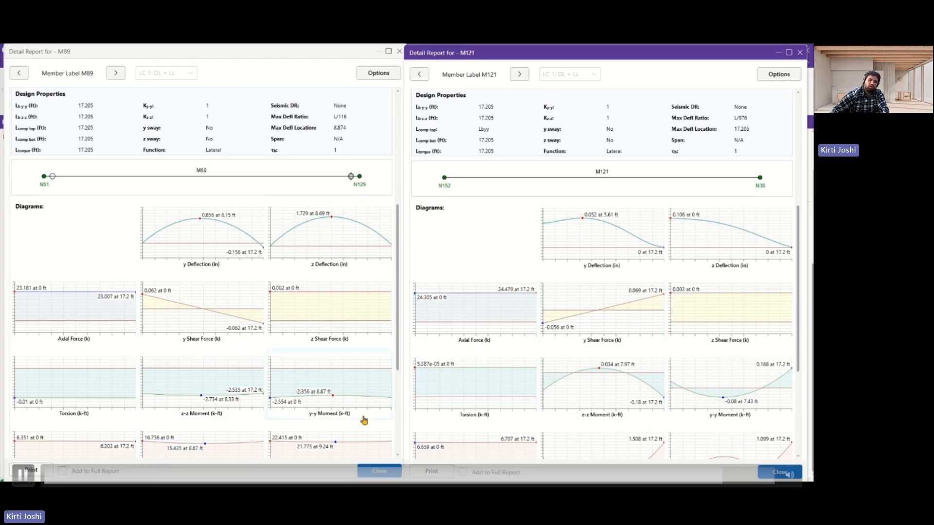
pyautogui.click(384, 472)
pyautogui.click(779, 471)
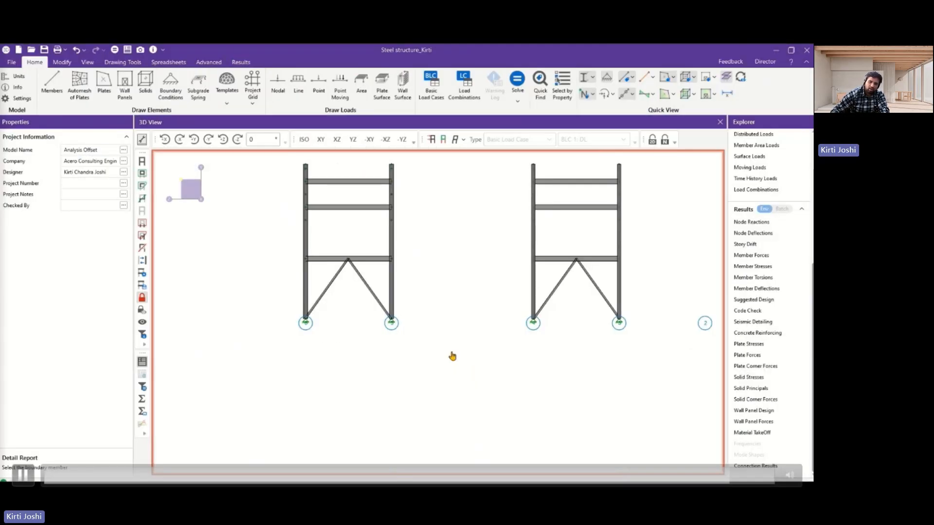
# Bring back the hidden members and show the whole structure in isometric view.
pyautogui.click(142, 298)
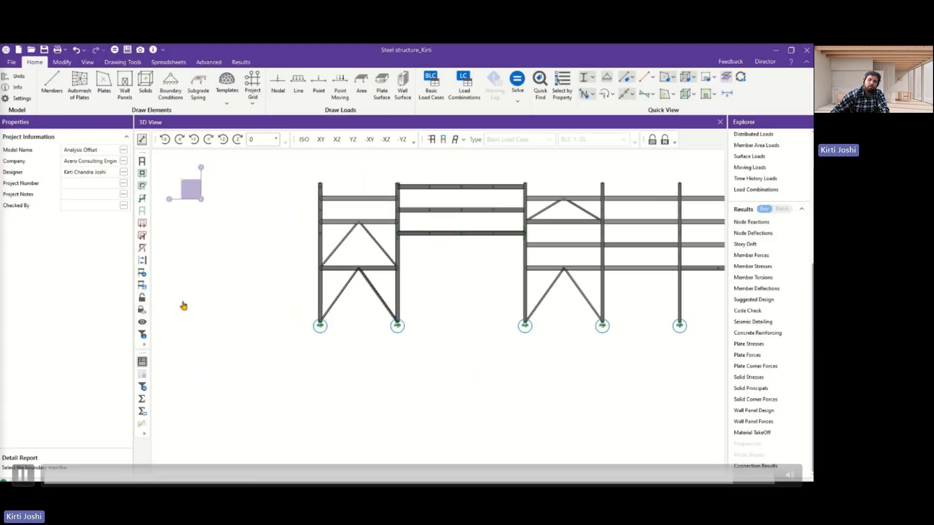
pyautogui.click(303, 140)
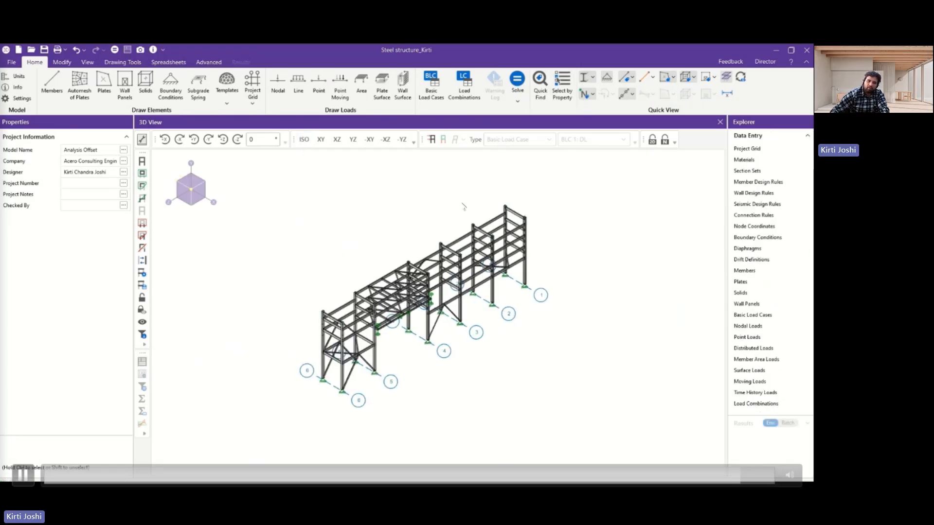
# Open the RISA-3D help in the browser and look through the Members topic.
pyautogui.click(790, 62)
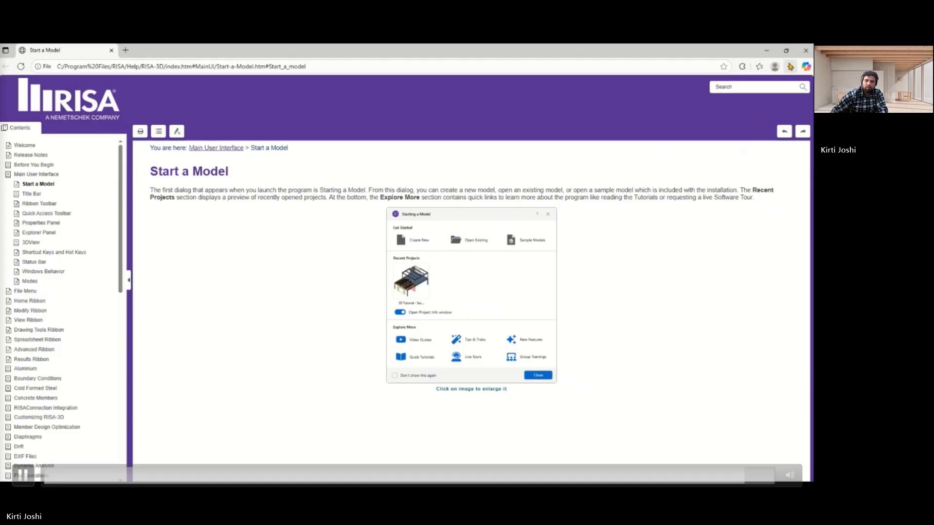
pyautogui.scroll(-5, 33, 292)
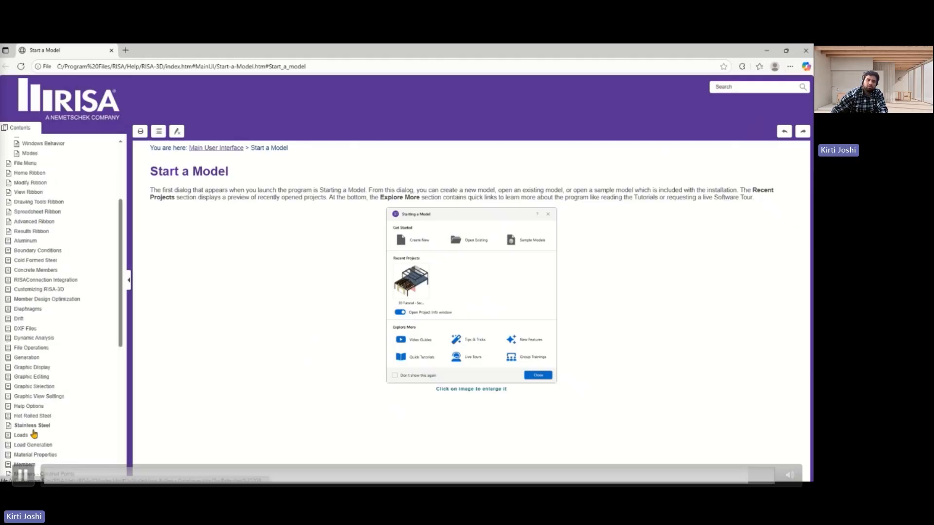
pyautogui.click(24, 465)
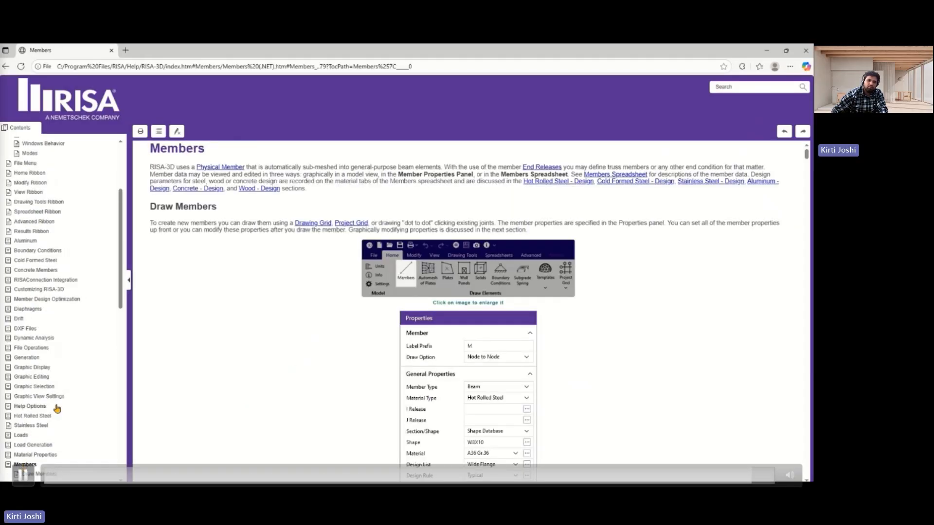
pyautogui.scroll(-5, 34, 406)
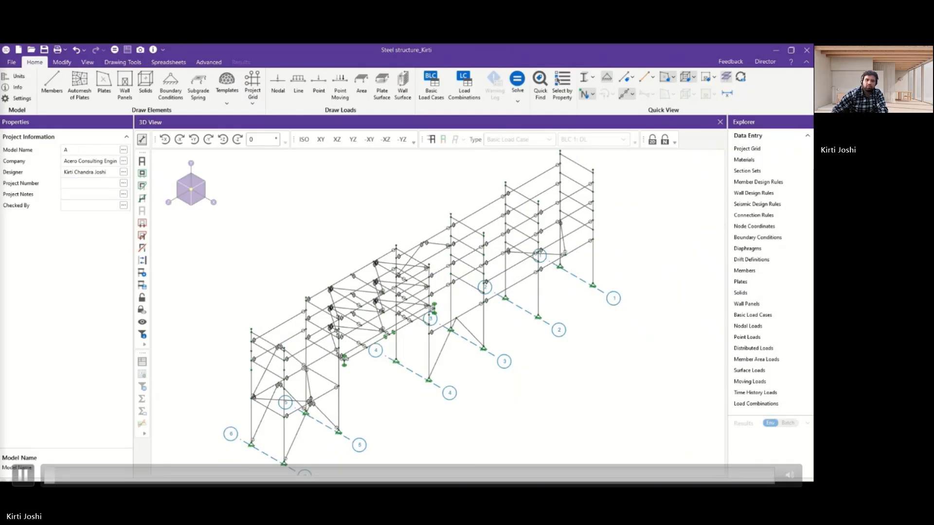
pyautogui.press('Right')
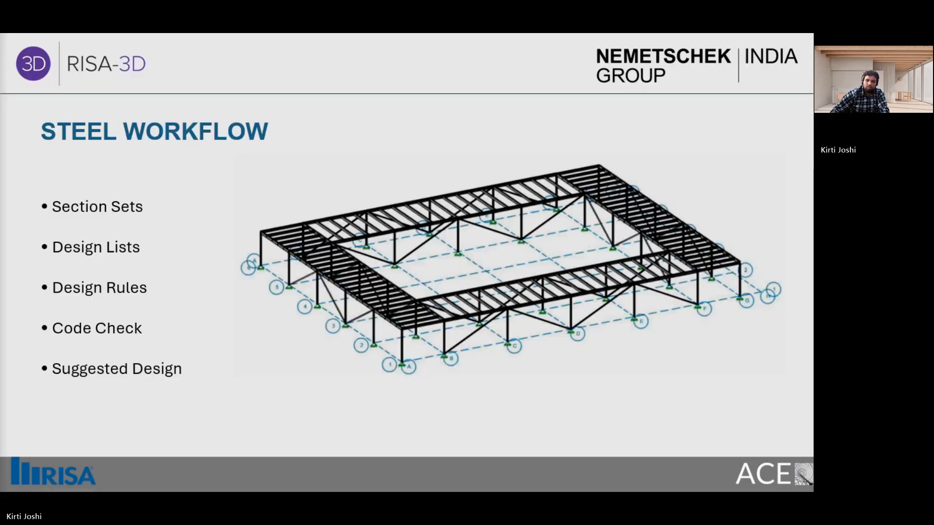
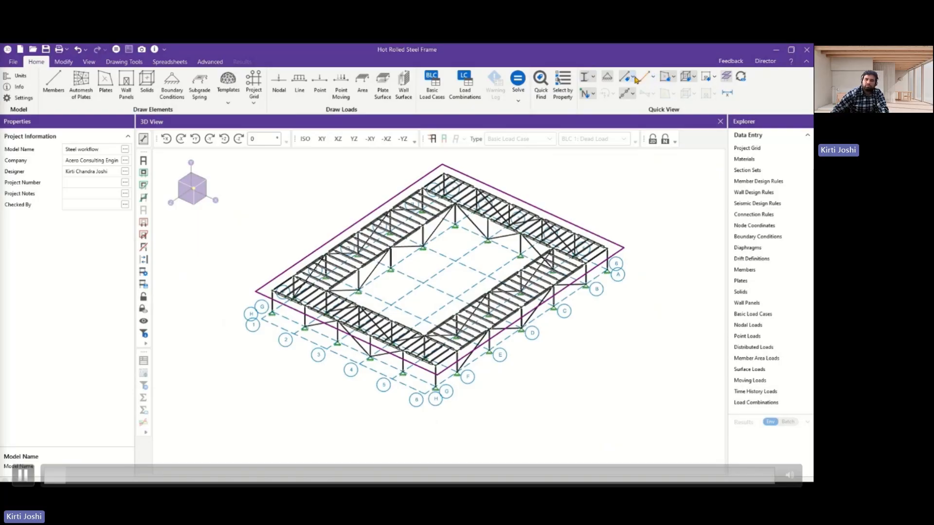
# Label the members in the 3D view by Material, and then by Section Set.
pyautogui.click(630, 76)
pyautogui.click(628, 144)
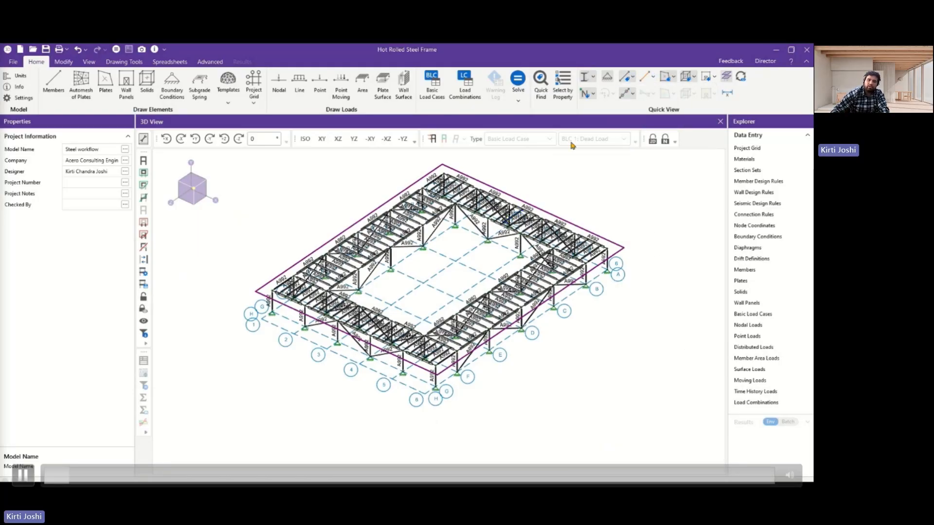
pyautogui.click(633, 78)
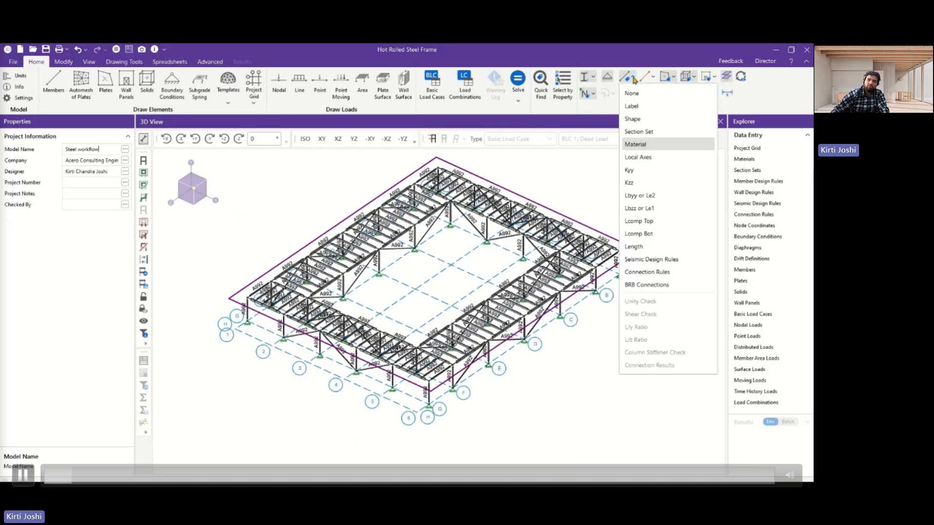
pyautogui.click(638, 132)
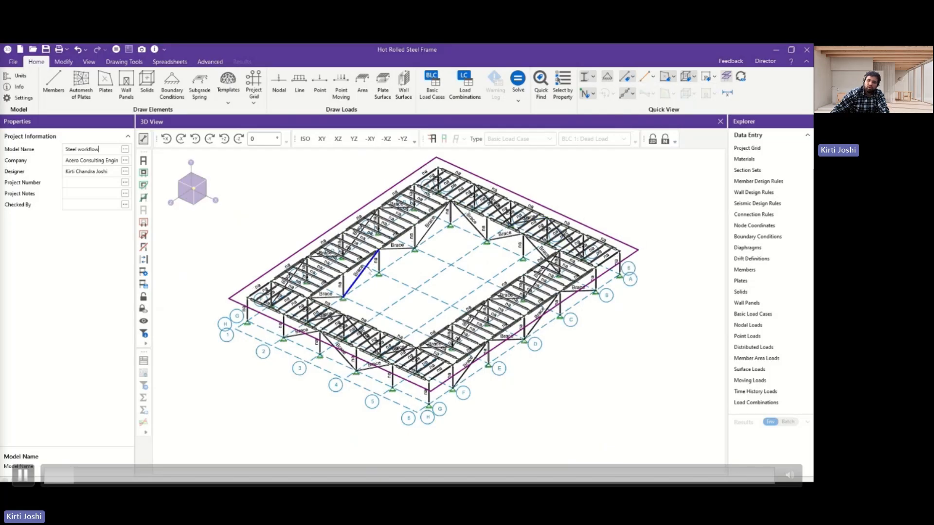
# Turn off the member labels and review the hot rolled steel material properties.
pyautogui.click(633, 81)
pyautogui.click(637, 92)
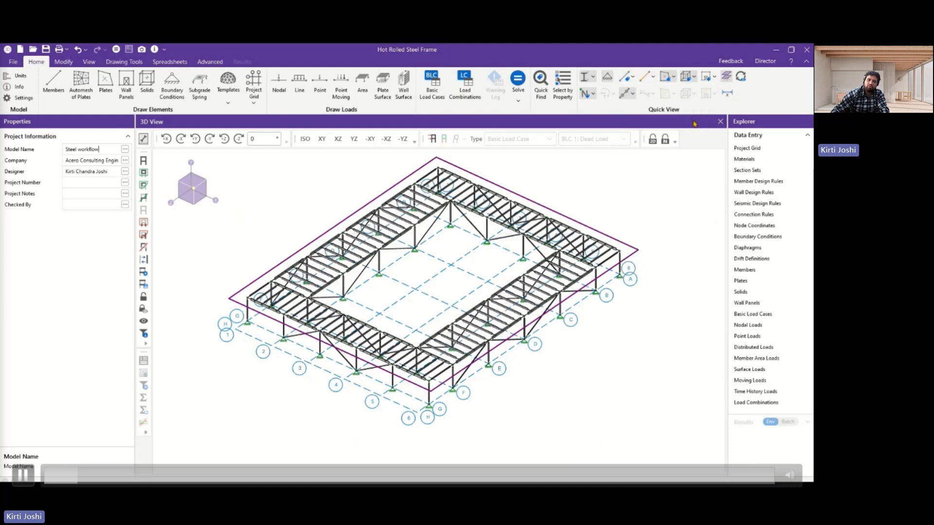
pyautogui.click(743, 160)
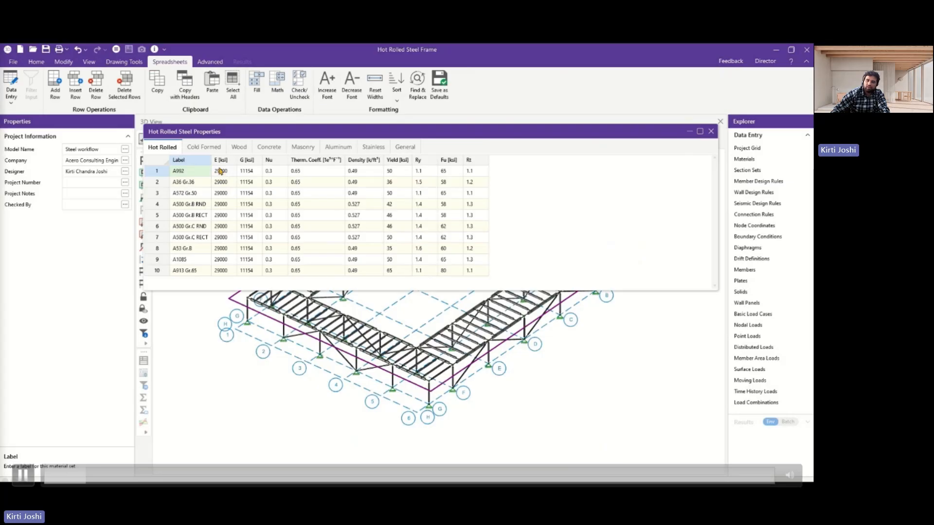
pyautogui.click(710, 131)
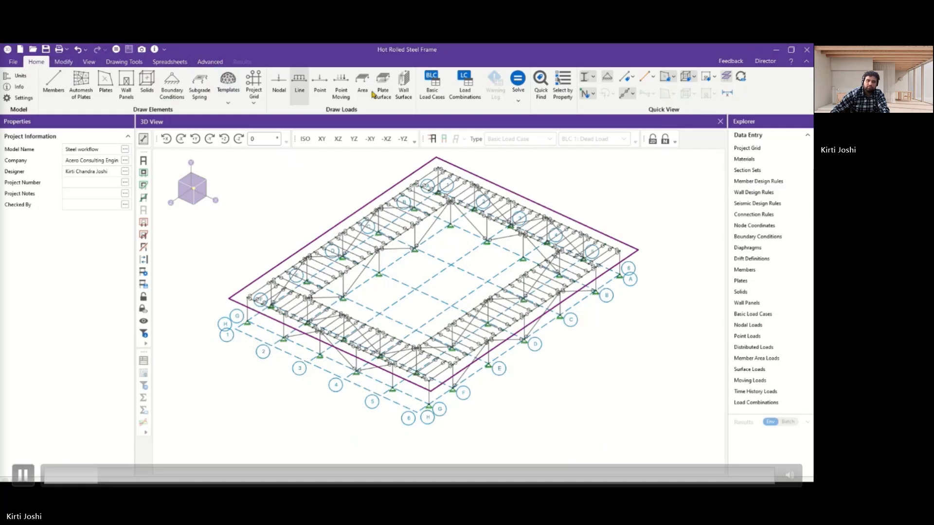
# Review the basic load cases, and display the dead load on the structure.
pyautogui.click(431, 82)
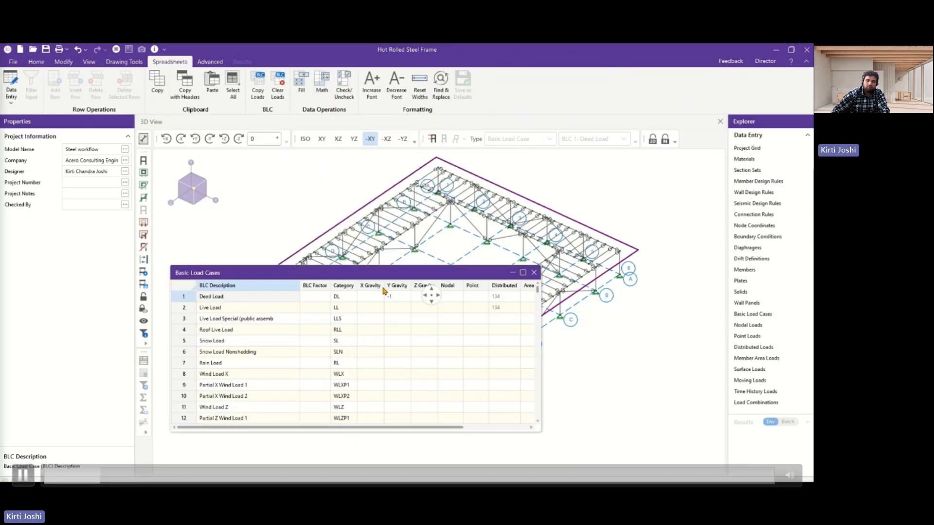
pyautogui.moveTo(384, 291); pyautogui.dragTo(432, 305)
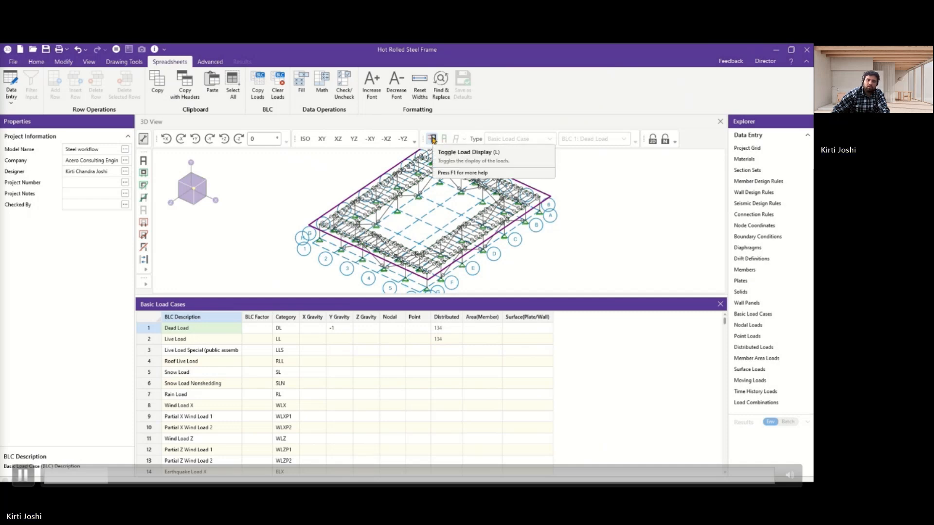
pyautogui.click(432, 139)
pyautogui.scroll(5, 533, 193)
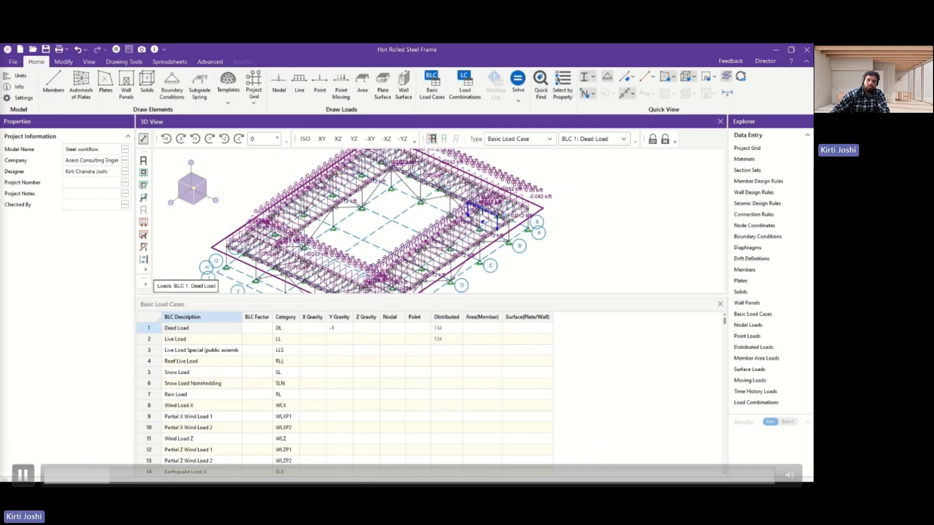
pyautogui.click(720, 304)
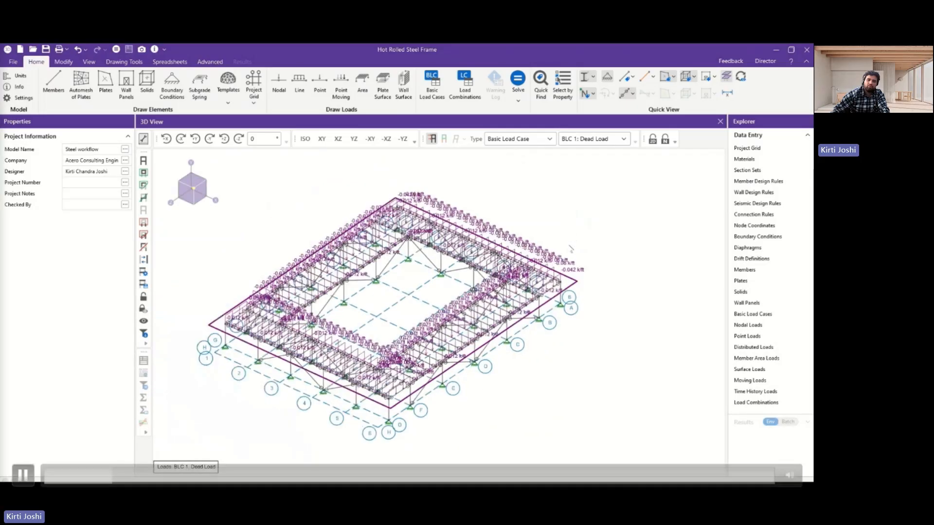
# Display the BLC 2: Live Load on the structure and inspect the distributed loads.
pyautogui.click(603, 139)
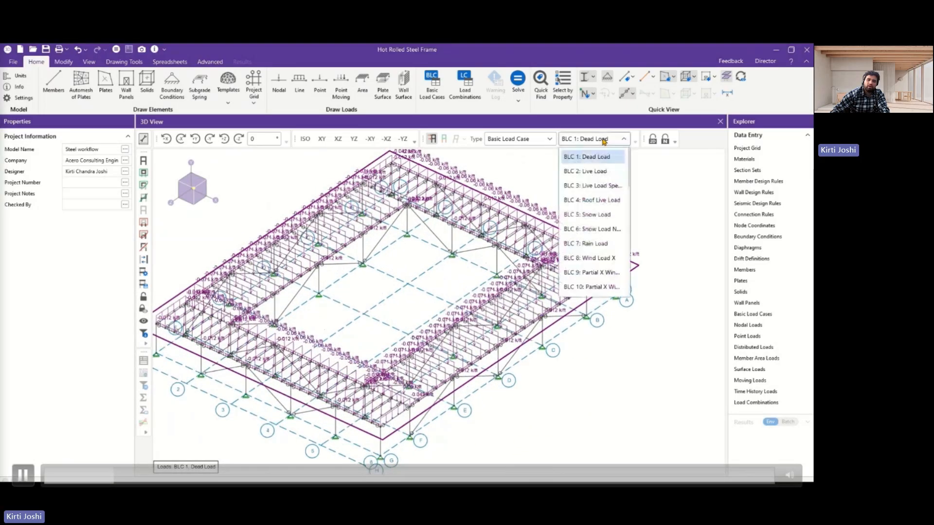
pyautogui.click(600, 170)
pyautogui.scroll(3, 486, 306)
pyautogui.scroll(-6, 489, 304)
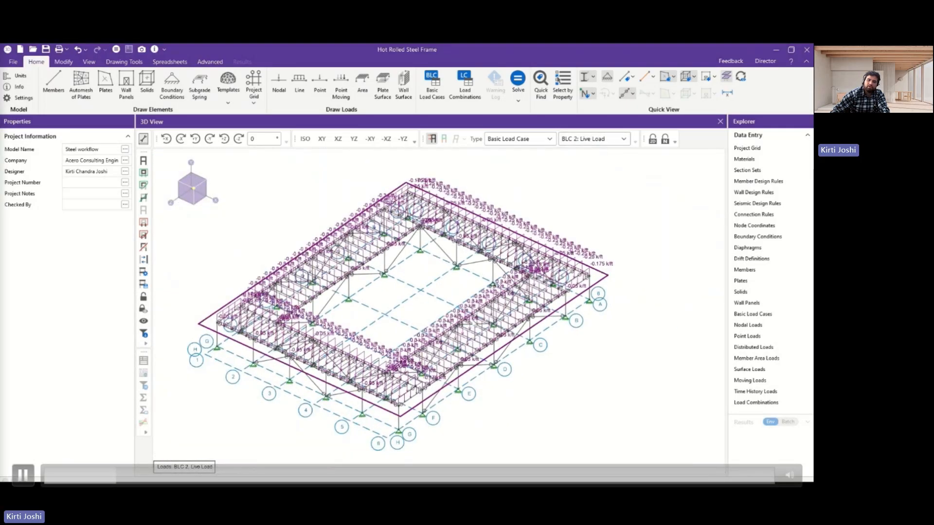
pyautogui.scroll(1, 467, 292)
pyautogui.scroll(2, 270, 210)
pyautogui.scroll(-3, 271, 210)
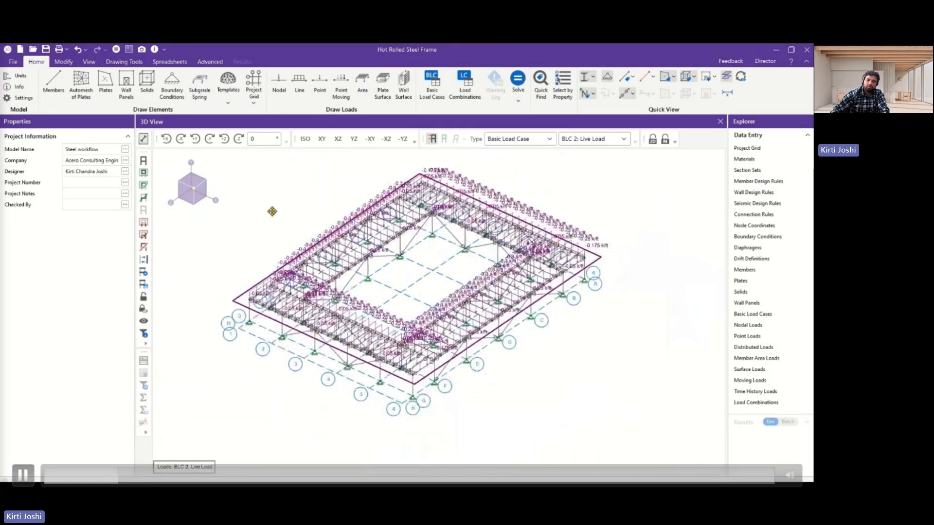
# Check the model's unit selection without changing it, and hide the load display.
pyautogui.click(18, 76)
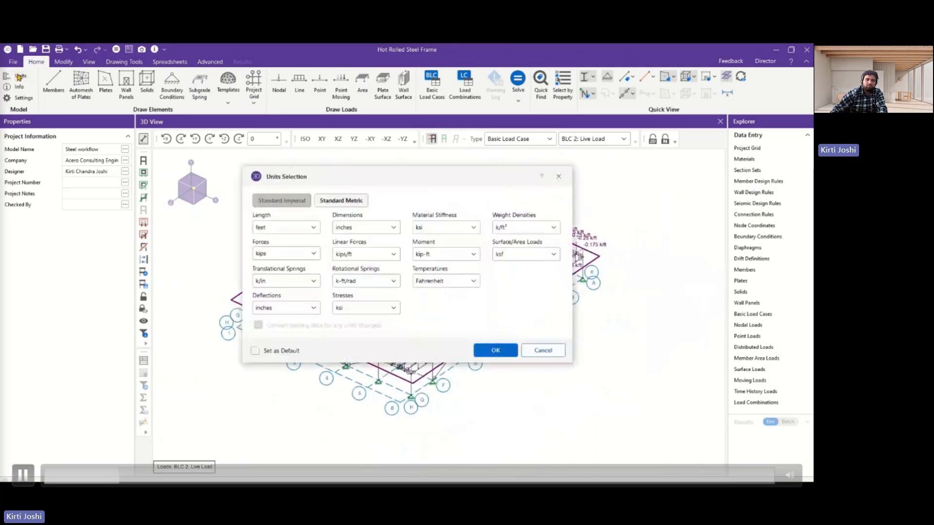
pyautogui.click(543, 350)
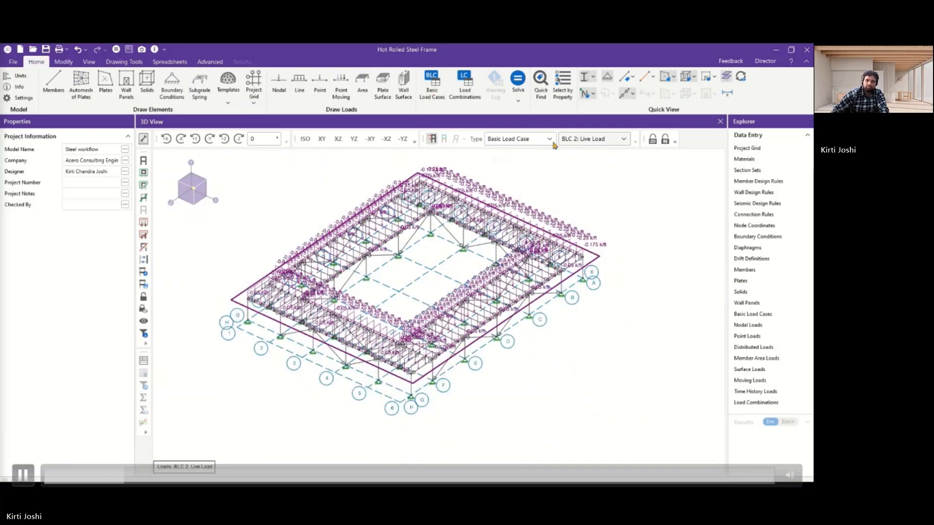
pyautogui.click(431, 138)
# From the load combinations, examine the Load Combination Generator's codes for the Indian region and close it without generating.
pyautogui.click(462, 92)
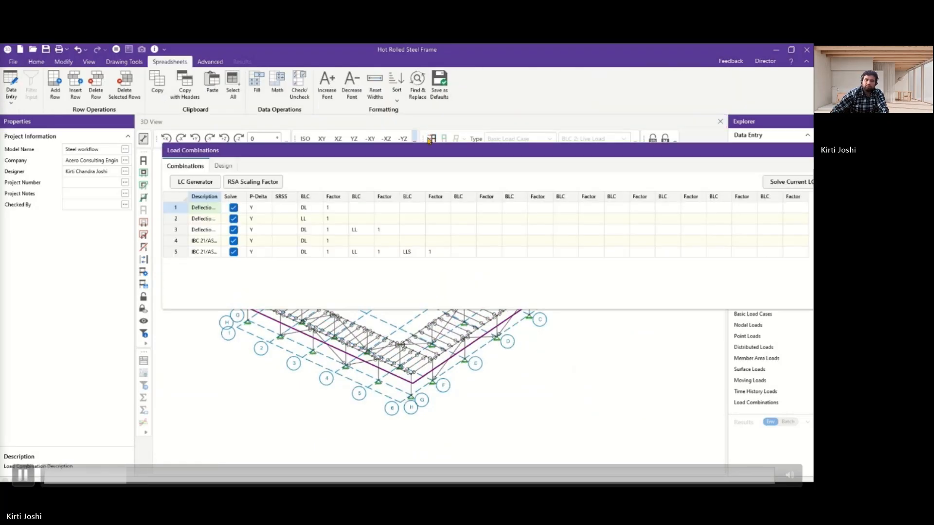
pyautogui.doubleClick(447, 154)
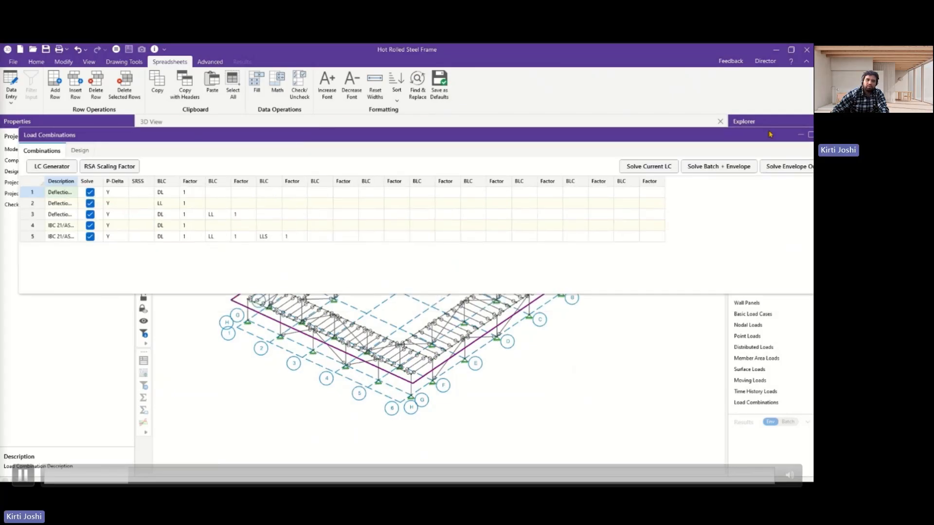
pyautogui.moveTo(770, 134); pyautogui.dragTo(753, 136)
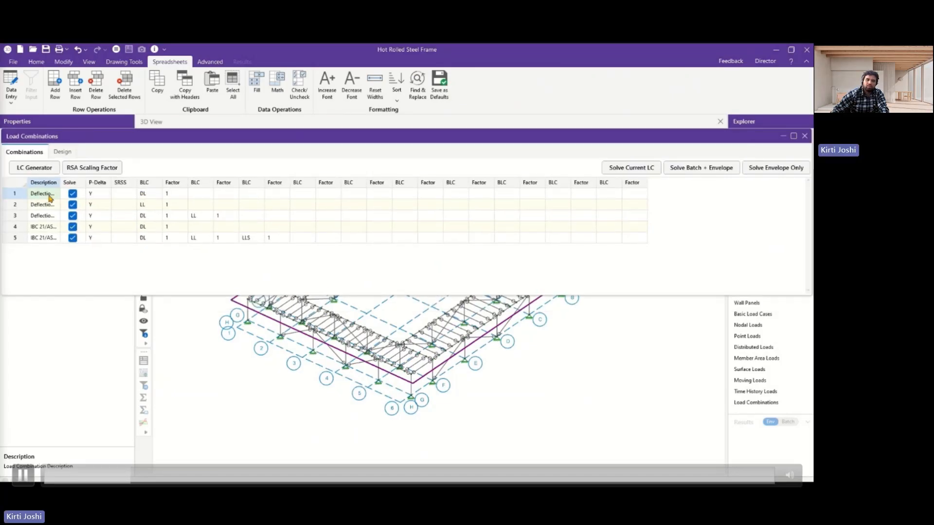
pyautogui.click(40, 170)
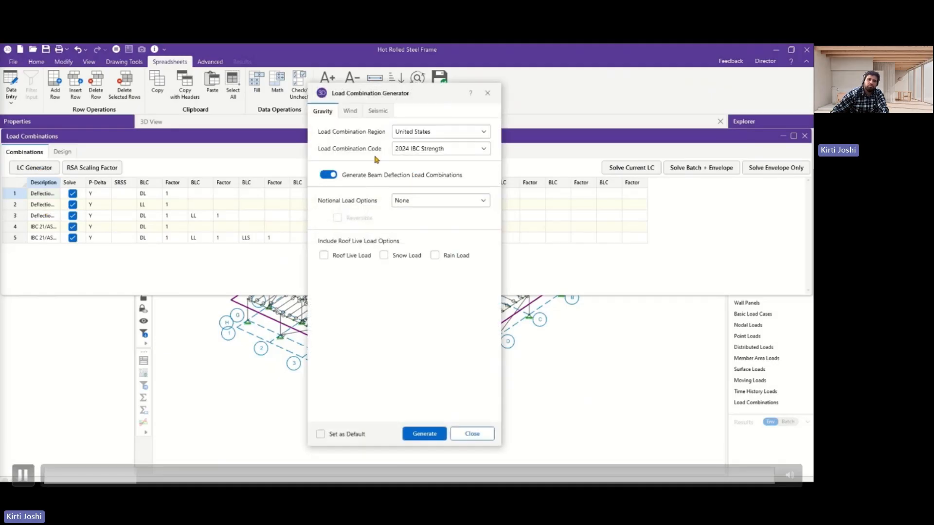
pyautogui.click(428, 134)
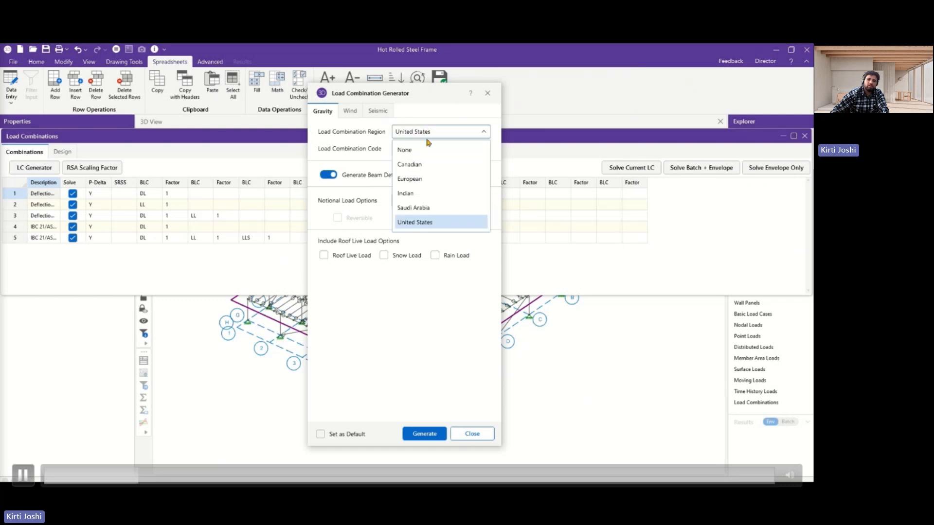
pyautogui.click(410, 194)
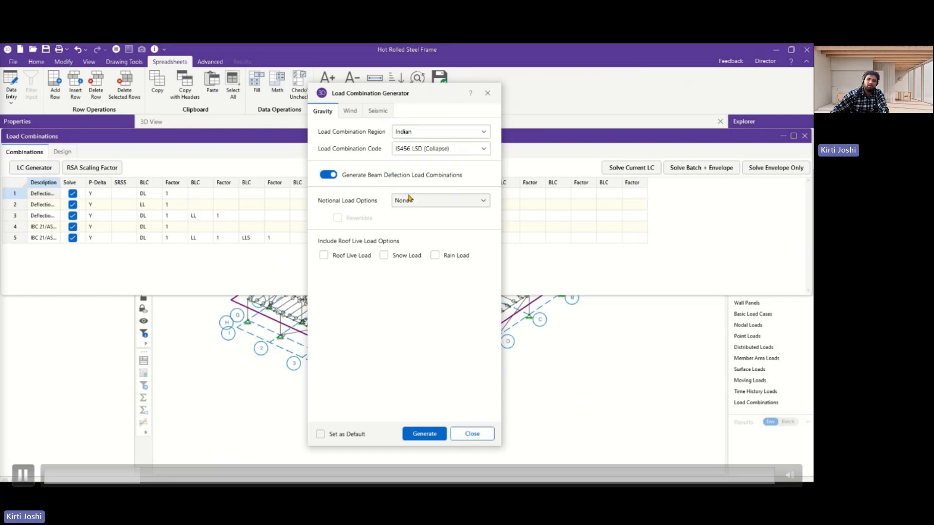
pyautogui.click(424, 151)
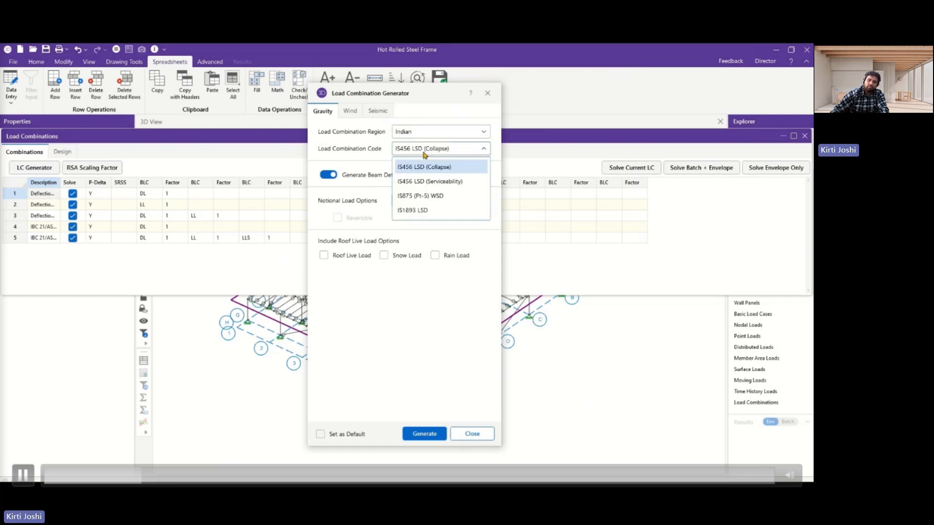
pyautogui.click(481, 434)
pyautogui.click(481, 433)
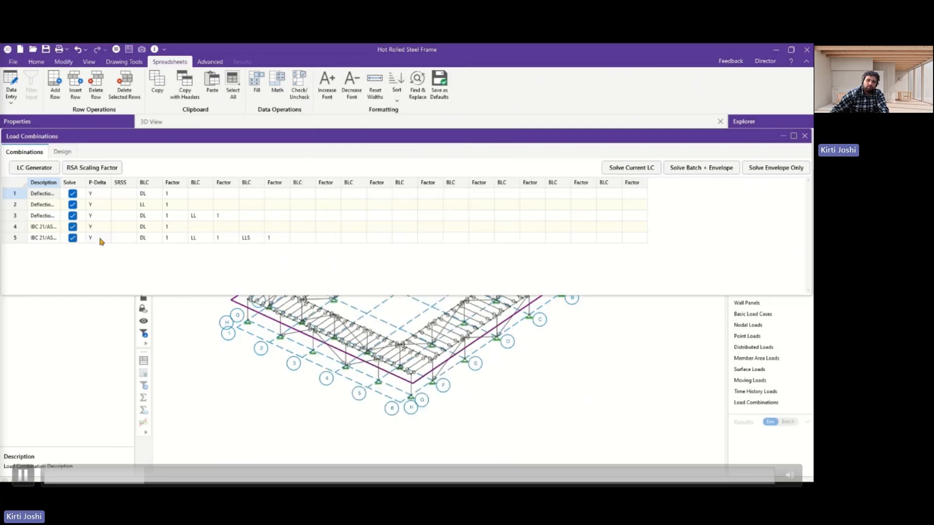
# Check the P-Delta options of load combination 5, cancel them, and close the load combinations.
pyautogui.click(105, 239)
pyautogui.click(105, 238)
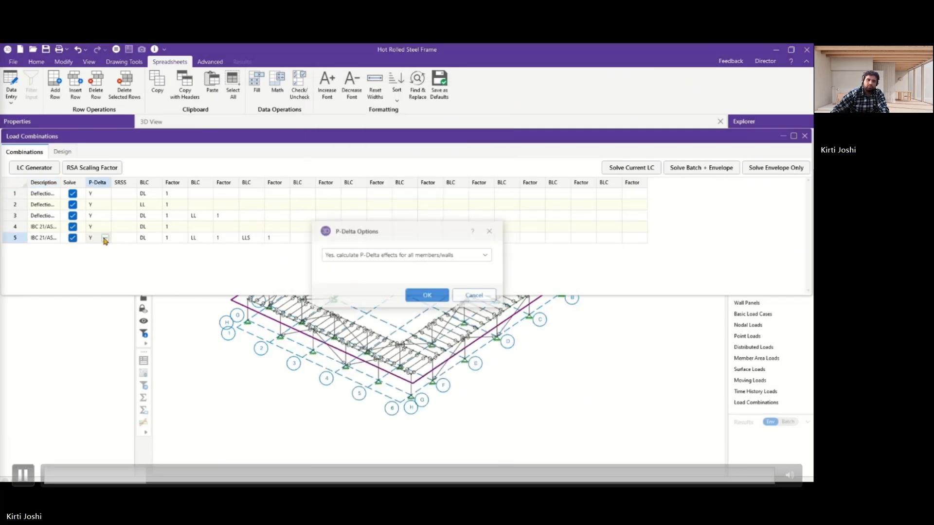
pyautogui.click(390, 256)
pyautogui.click(489, 233)
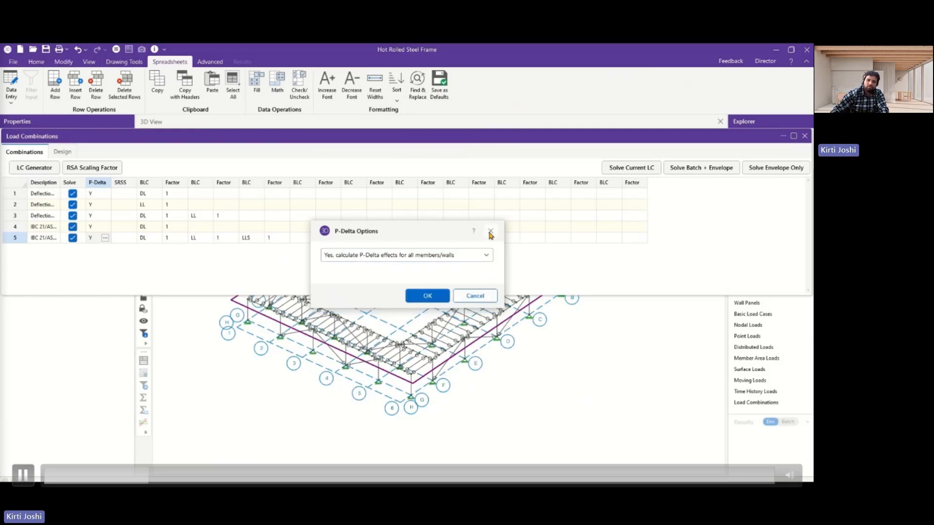
pyautogui.click(472, 298)
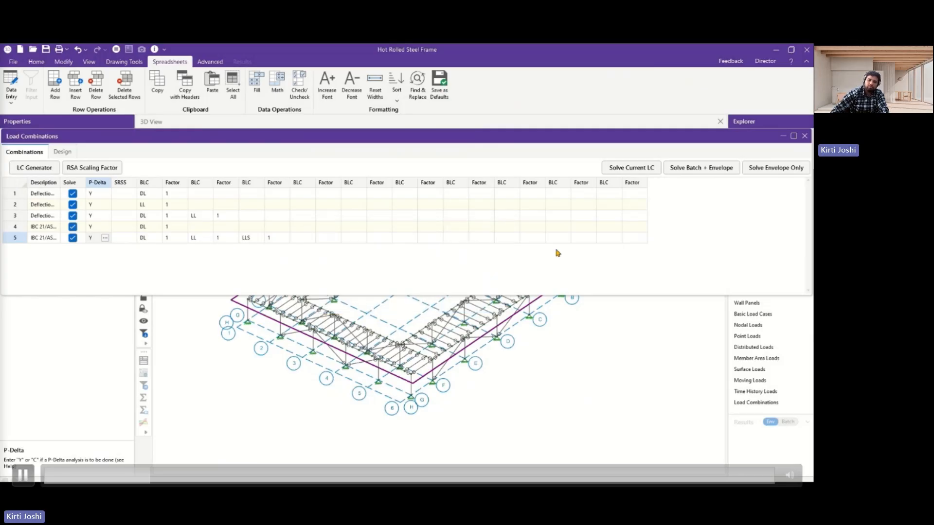
pyautogui.click(804, 137)
# Switch to the RISA-3D help in the browser and read through the P-Delta - Analysis topic.
pyautogui.hotkey('alt', 'Tab')
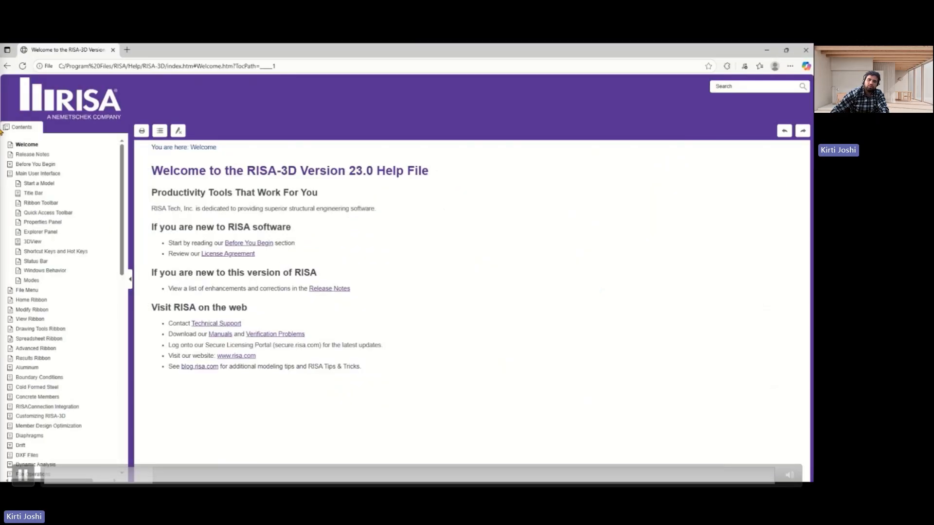
pyautogui.scroll(-5, 25, 220)
pyautogui.scroll(-3, 24, 243)
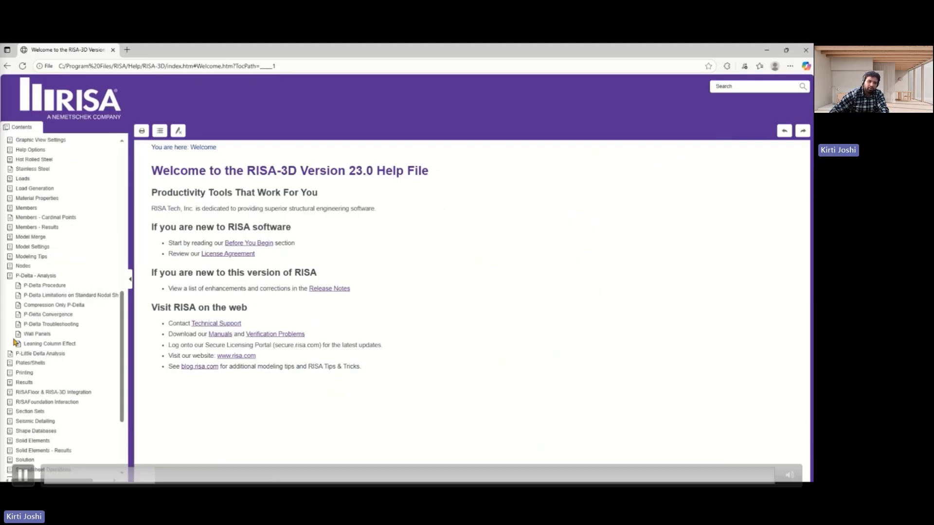
pyautogui.click(37, 275)
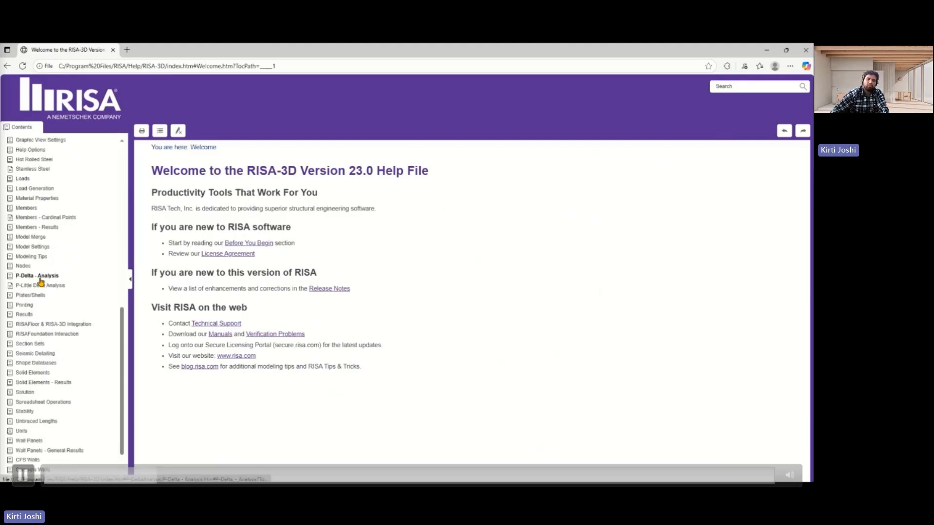
pyautogui.scroll(-10, 300, 316)
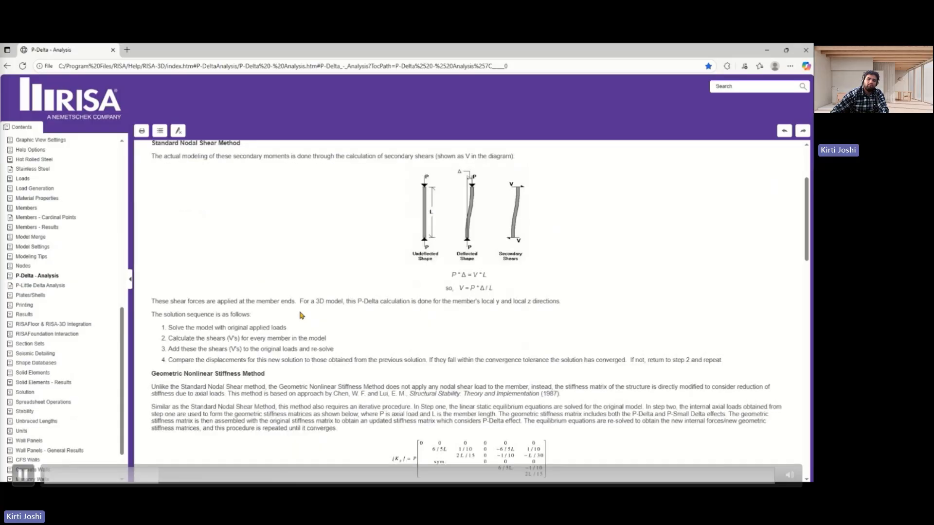
pyautogui.scroll(-5, 301, 320)
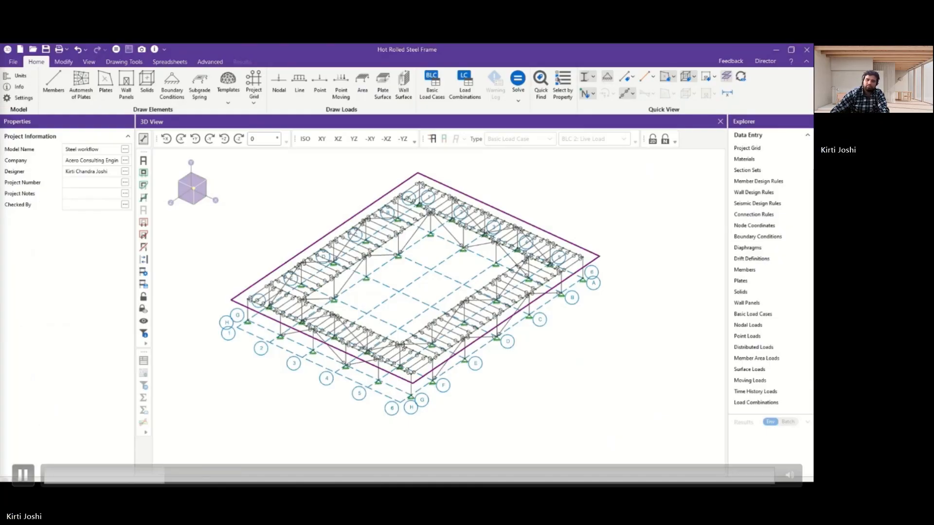
# Back in RISA-3D, solve the load combinations as Batch + Envelope and bring the envelope node reactions into view.
pyautogui.click(471, 90)
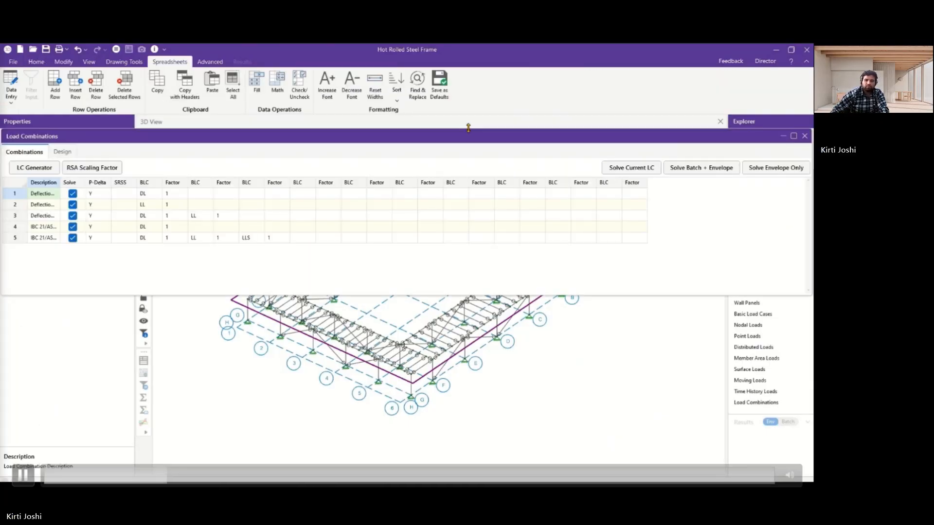
pyautogui.click(690, 170)
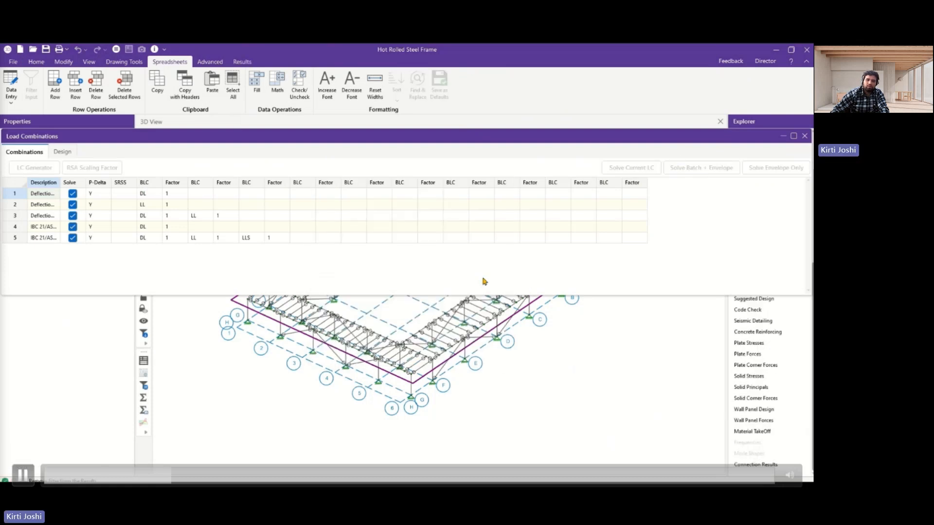
pyautogui.moveTo(553, 163); pyautogui.dragTo(314, 144)
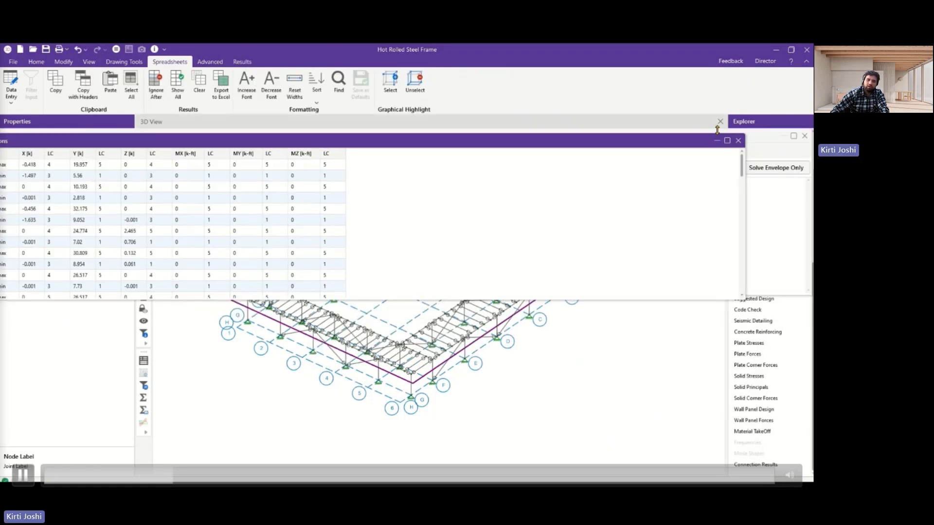
pyautogui.moveTo(597, 145); pyautogui.dragTo(640, 142)
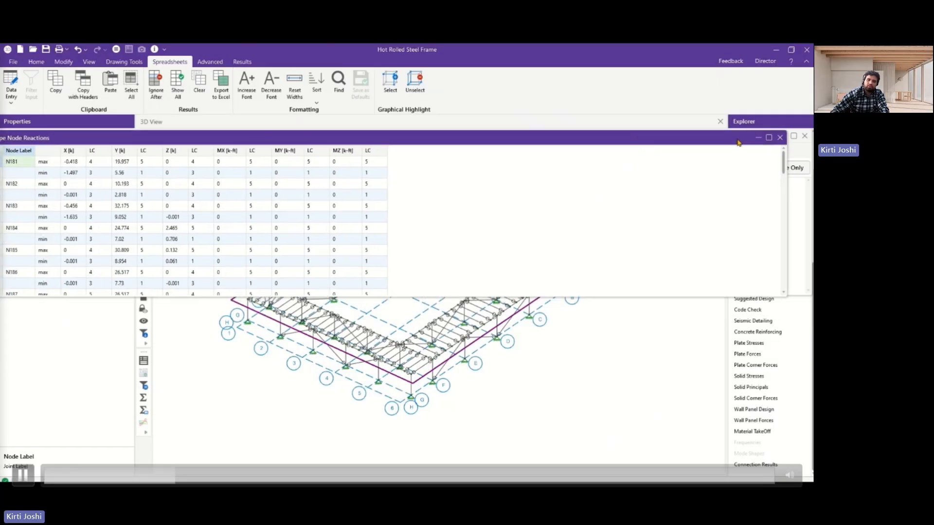
# Close the node reactions and load combinations, and display the members color-coded by Unity Check for LC 5: IBC 21/ASCE ASD 2.
pyautogui.click(779, 138)
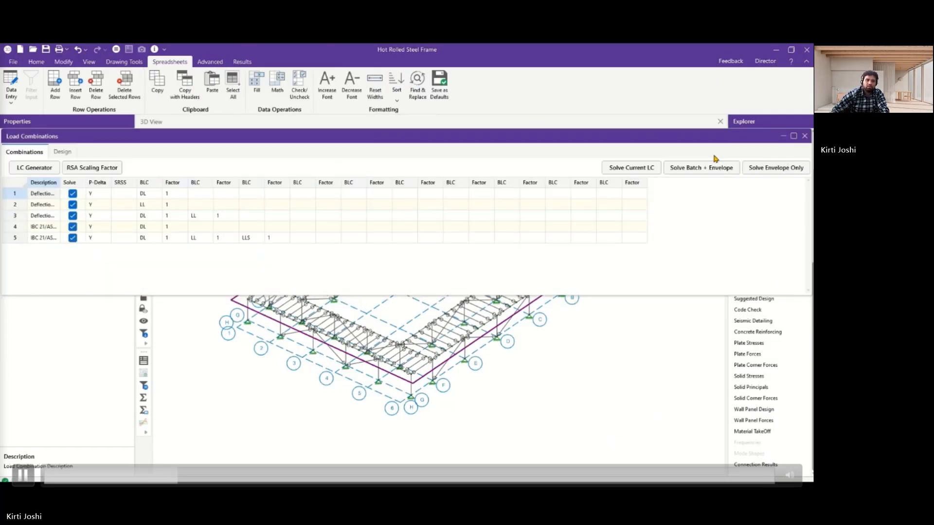
pyautogui.click(805, 136)
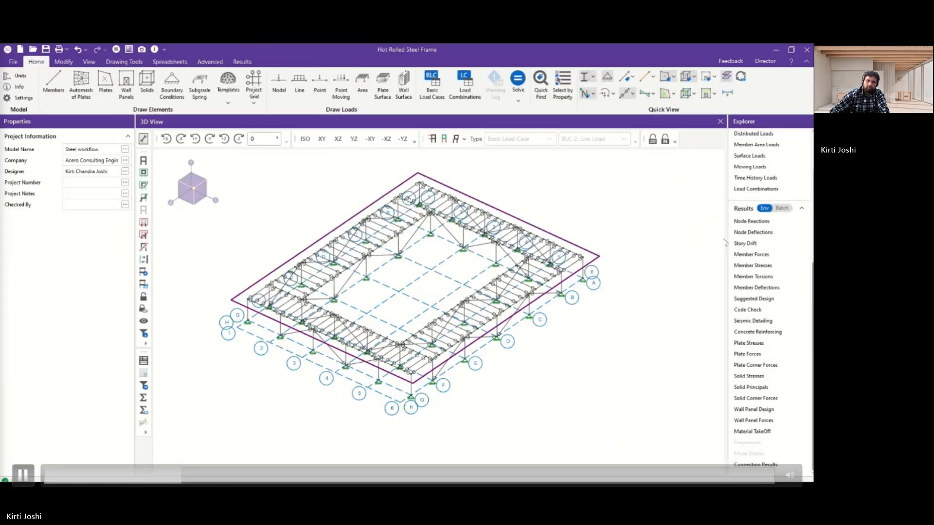
pyautogui.click(650, 76)
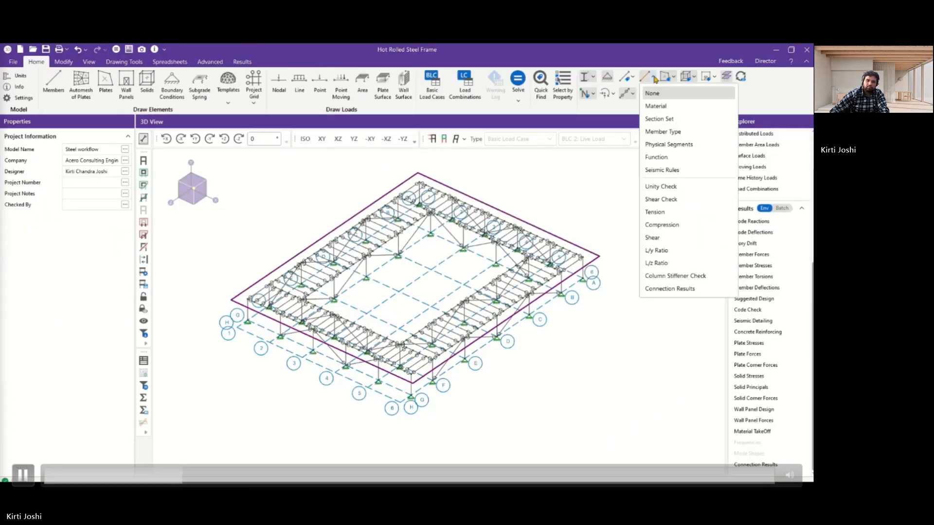
pyautogui.click(662, 187)
pyautogui.scroll(3, 422, 262)
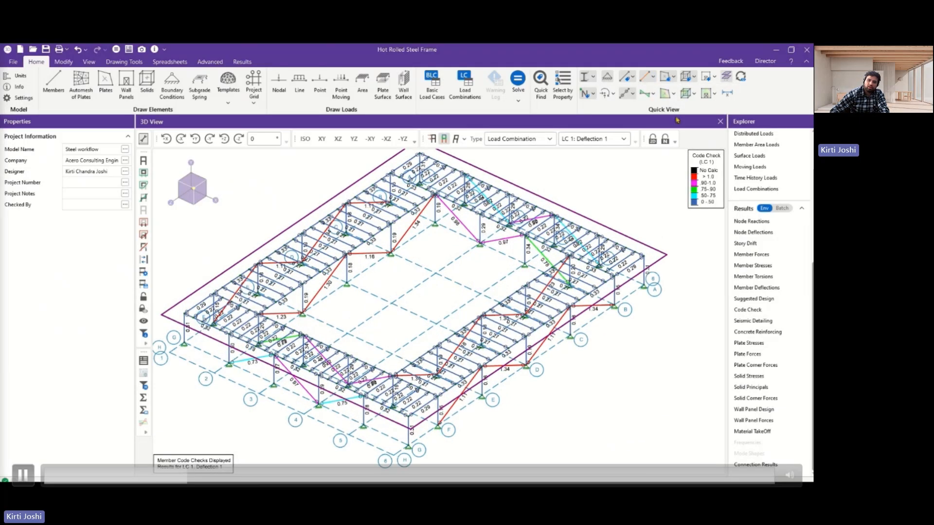
pyautogui.click(617, 139)
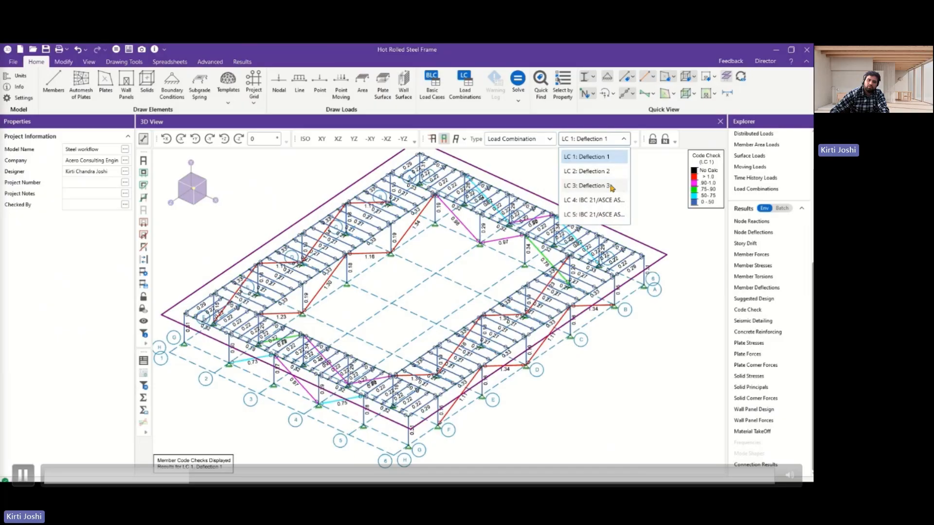
pyautogui.click(598, 215)
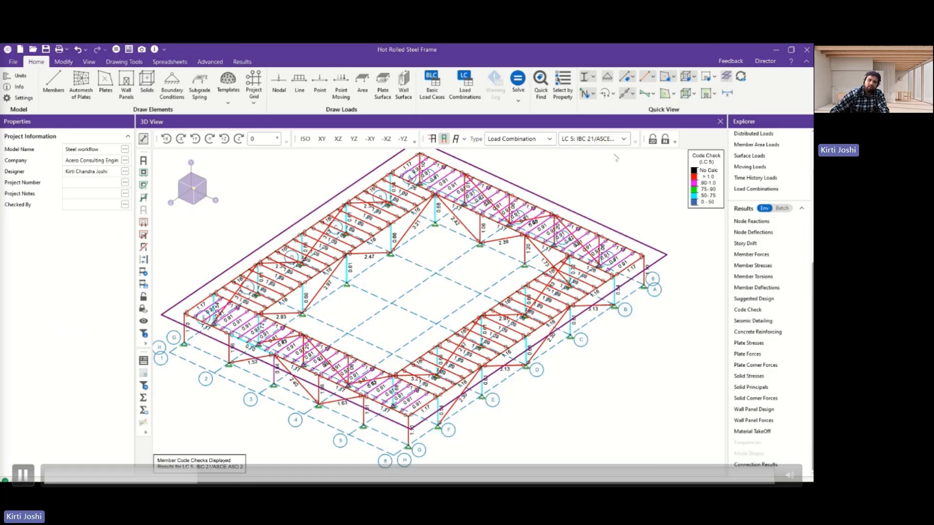
# Dock the hot rolled steel code checks below the model, review them sorted by Code Check from absolute maximum to absolute minimum, and close them.
pyautogui.click(747, 310)
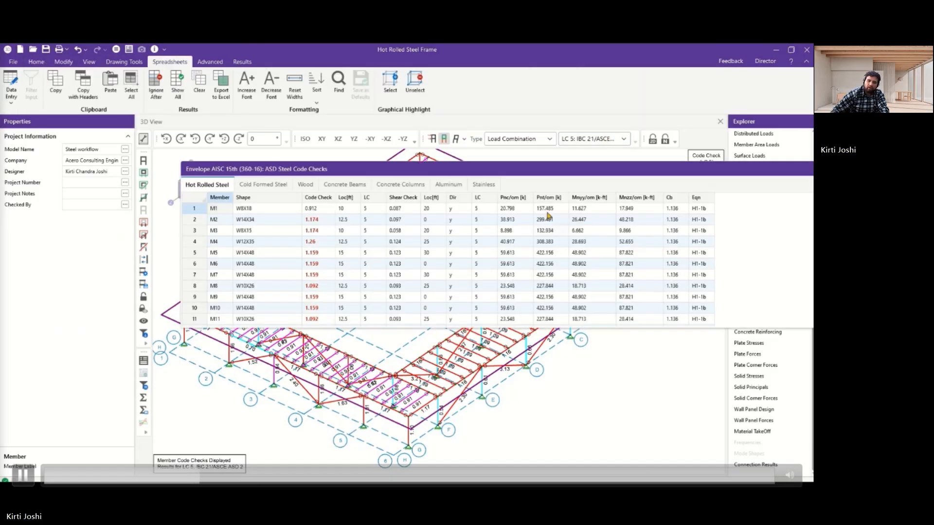
pyautogui.moveTo(564, 171); pyautogui.dragTo(427, 298)
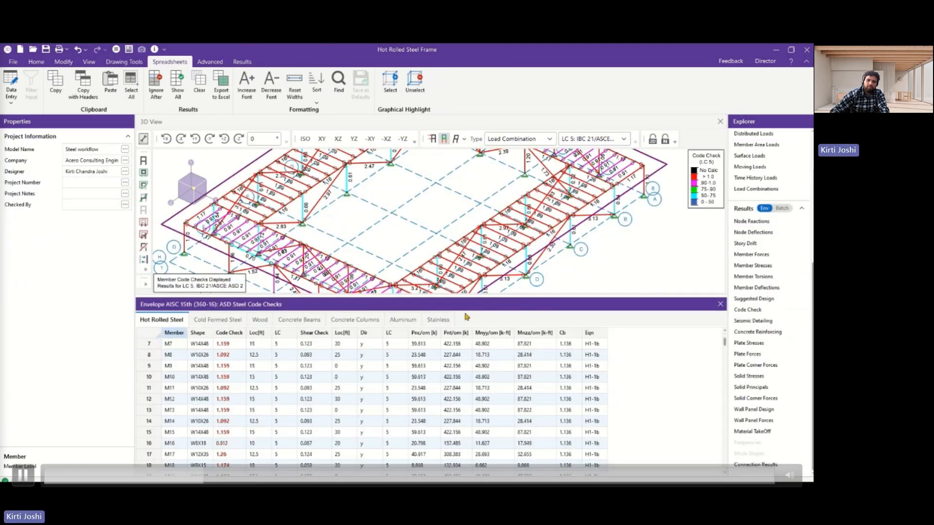
pyautogui.click(228, 333)
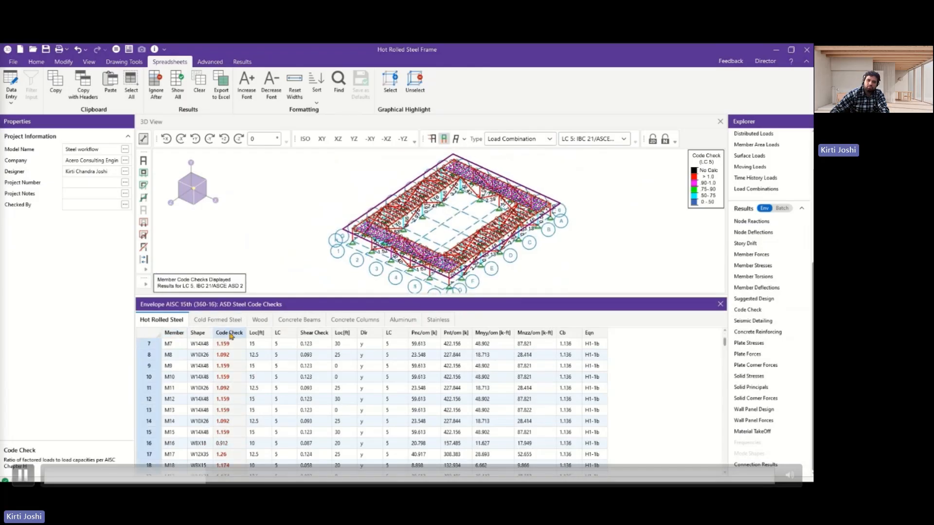
pyautogui.rightClick(230, 332)
pyautogui.moveTo(282, 219)
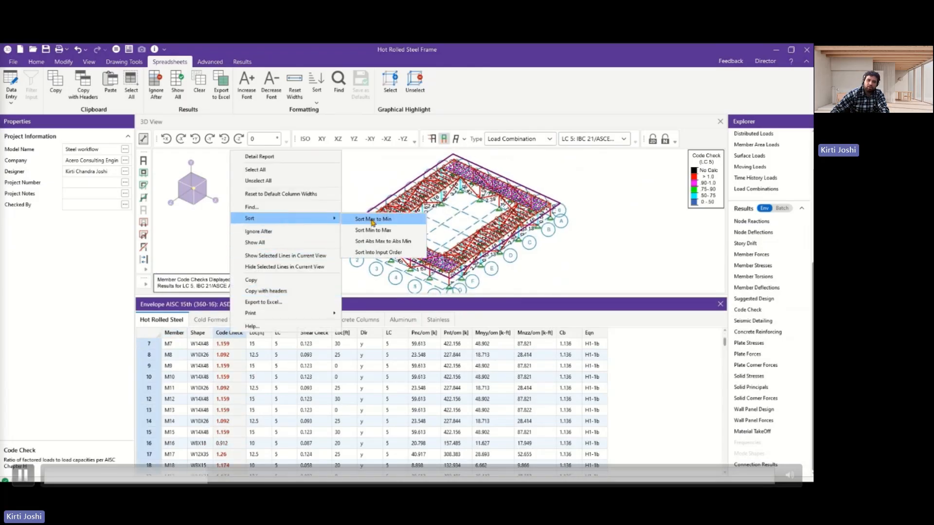
pyautogui.click(382, 242)
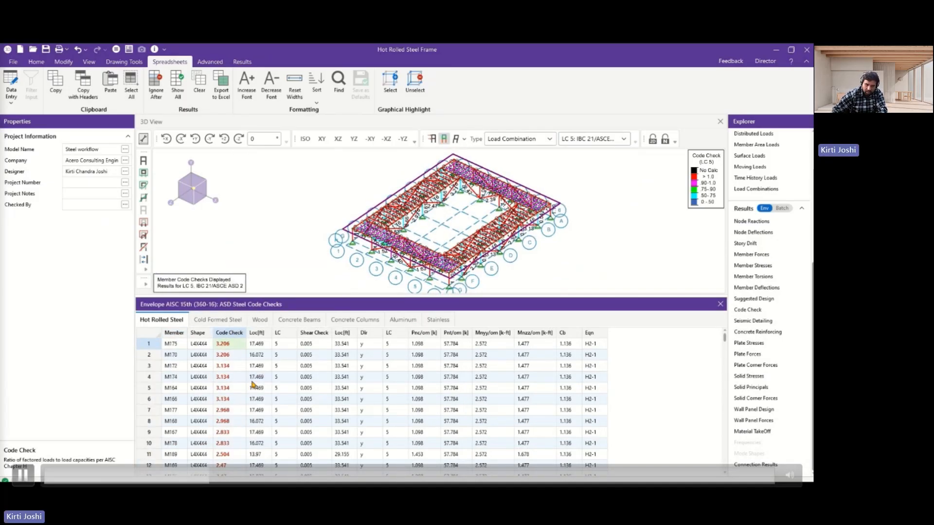
pyautogui.scroll(-4, 253, 384)
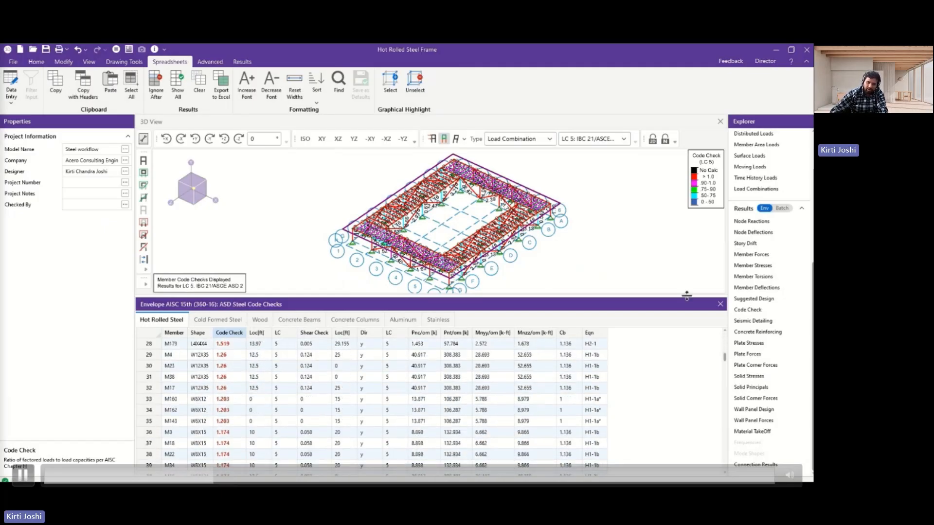
pyautogui.click(720, 304)
# Examine the Material Takeoff's sizes, pieces, lengths and weights for the hot rolled steel, and close it.
pyautogui.scroll(5, 523, 305)
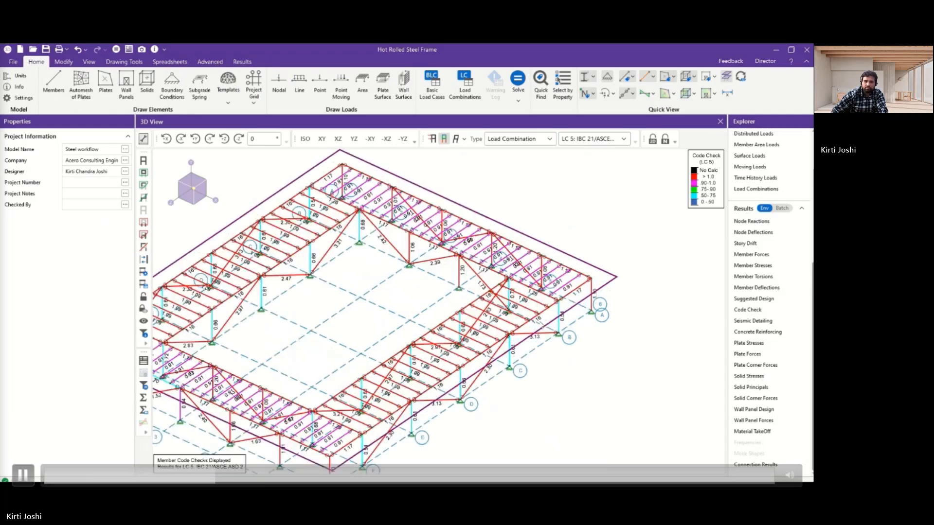
pyautogui.moveTo(523, 304); pyautogui.dragTo(575, 279, button='middle')
pyautogui.scroll(-1, 576, 279)
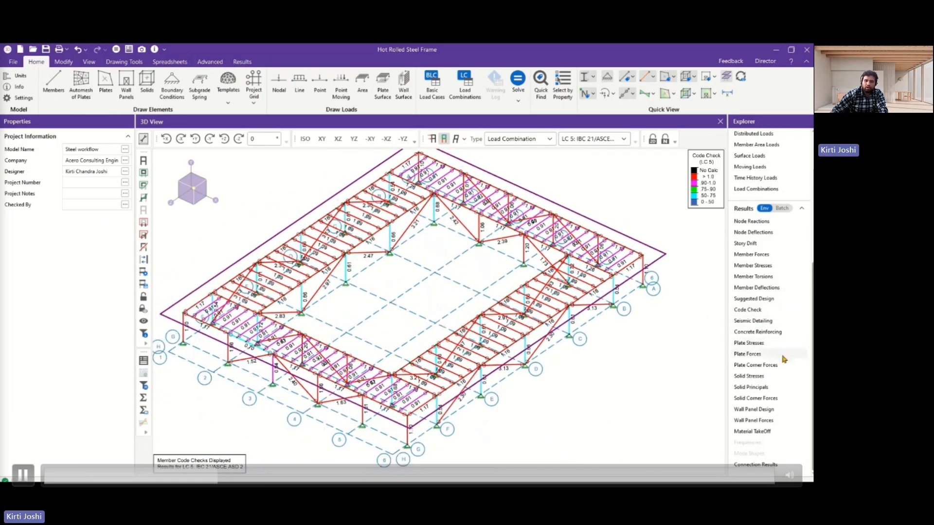
pyautogui.click(753, 431)
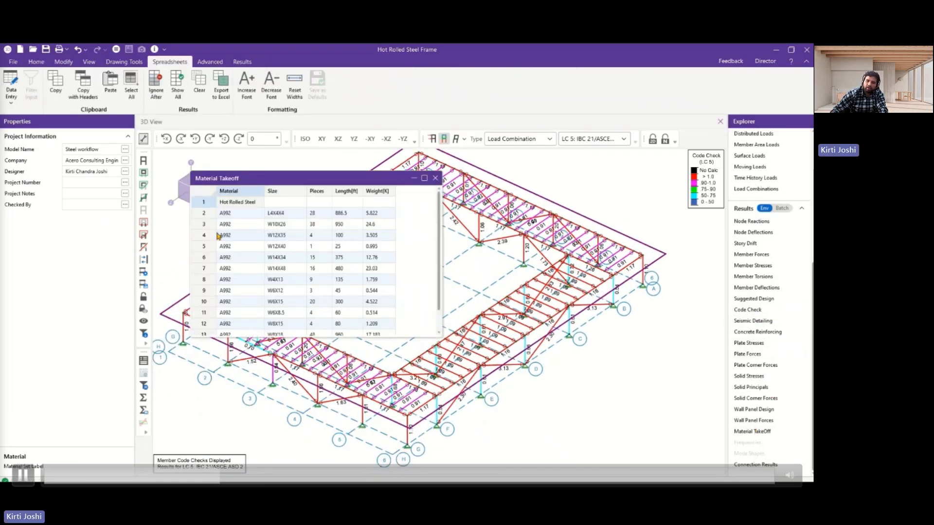
pyautogui.scroll(-1, 260, 227)
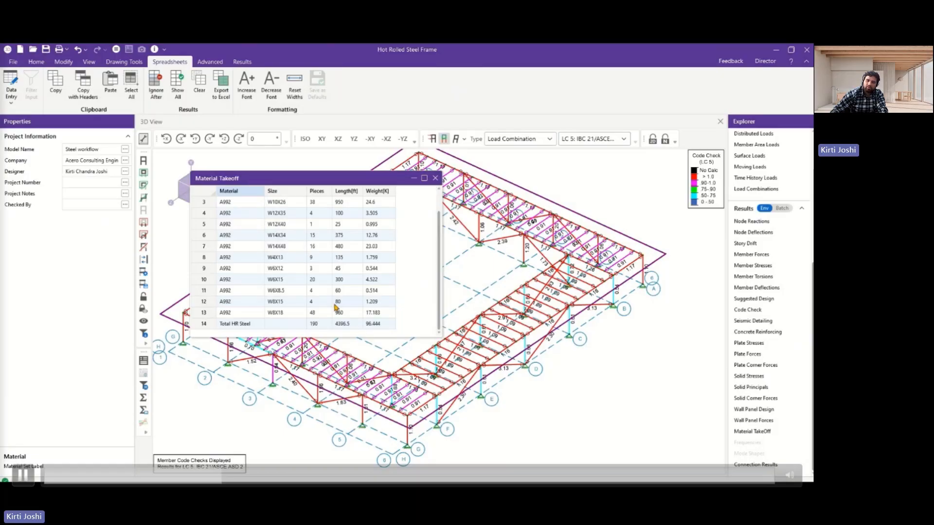
pyautogui.scroll(1, 335, 305)
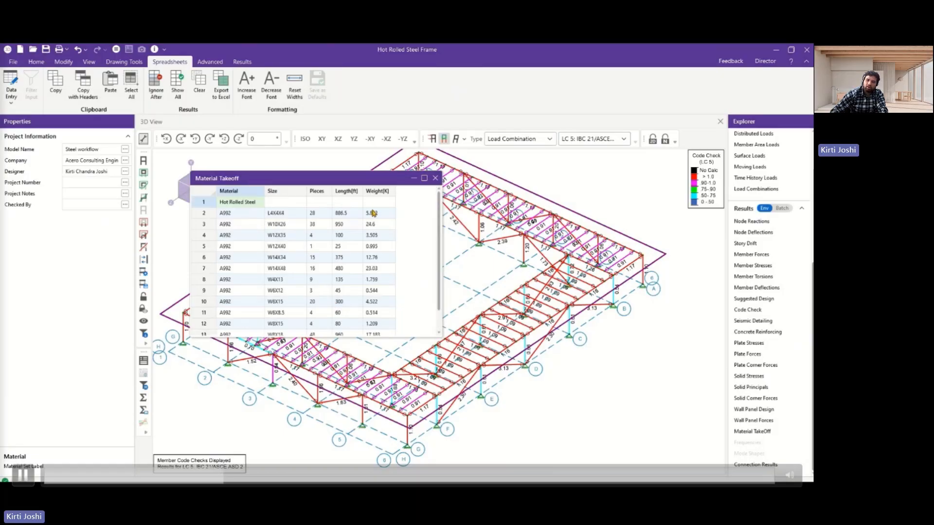
pyautogui.click(436, 178)
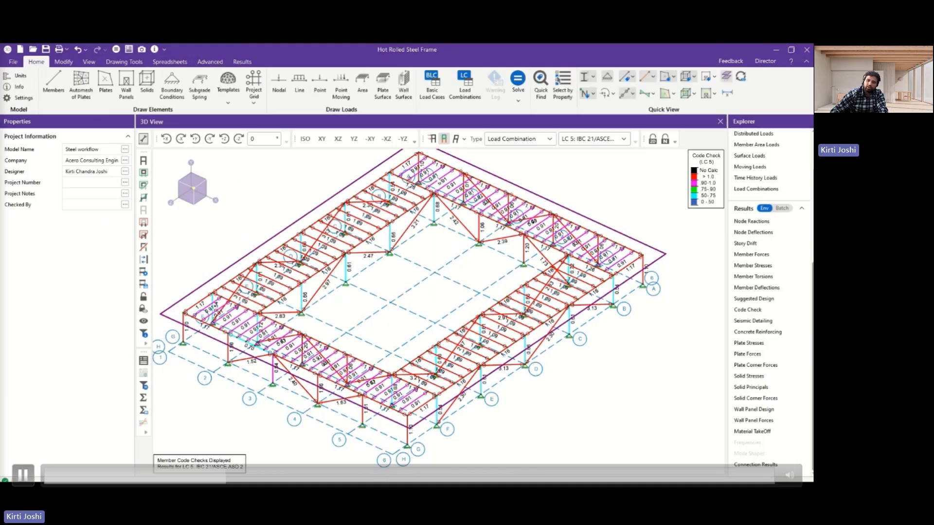
# Examine the Suggested Design's current and suggested member shapes with their controlling criteria, and close it without re-solving.
pyautogui.click(753, 298)
pyautogui.scroll(-7, 255, 262)
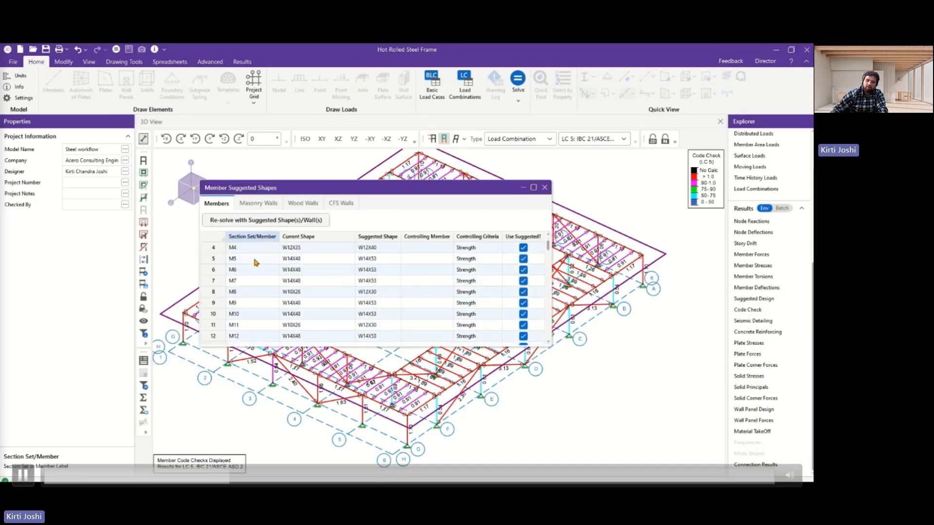
pyautogui.scroll(7, 254, 280)
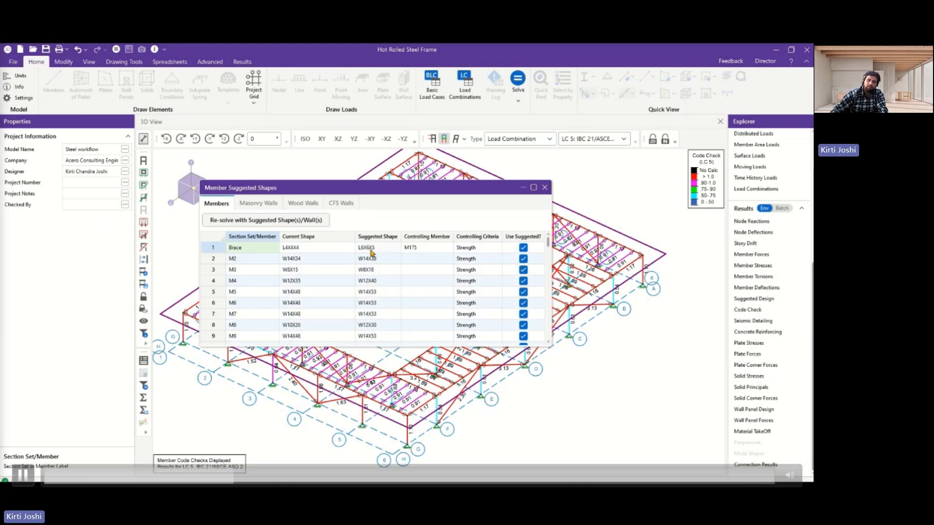
pyautogui.scroll(-2, 371, 252)
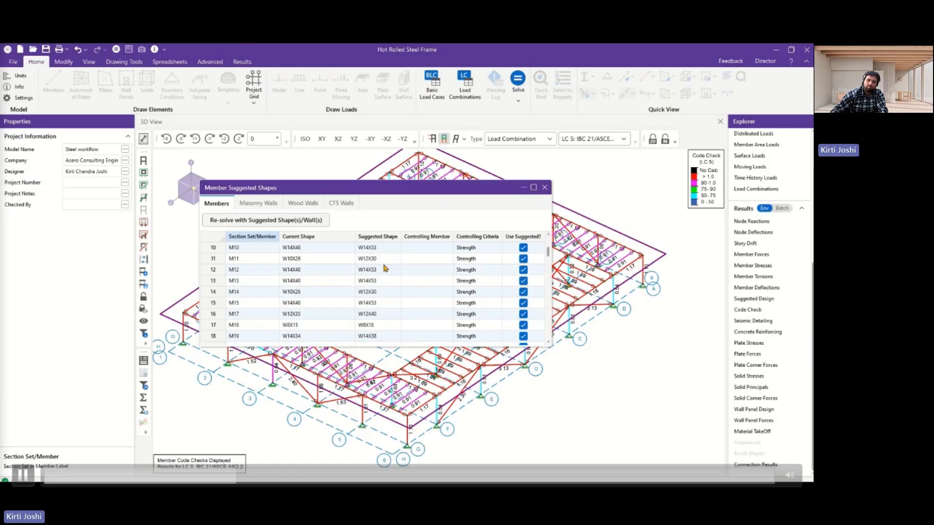
pyautogui.scroll(-5, 441, 284)
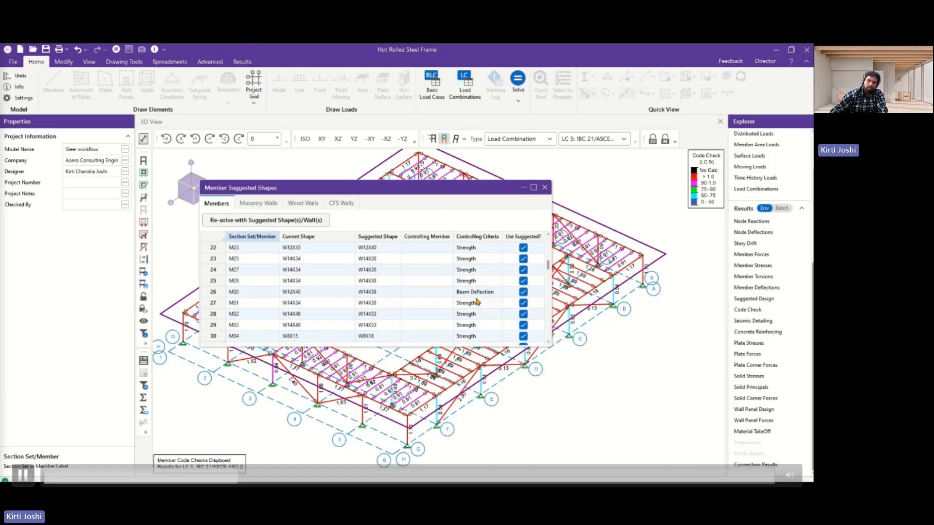
pyautogui.scroll(-2, 477, 301)
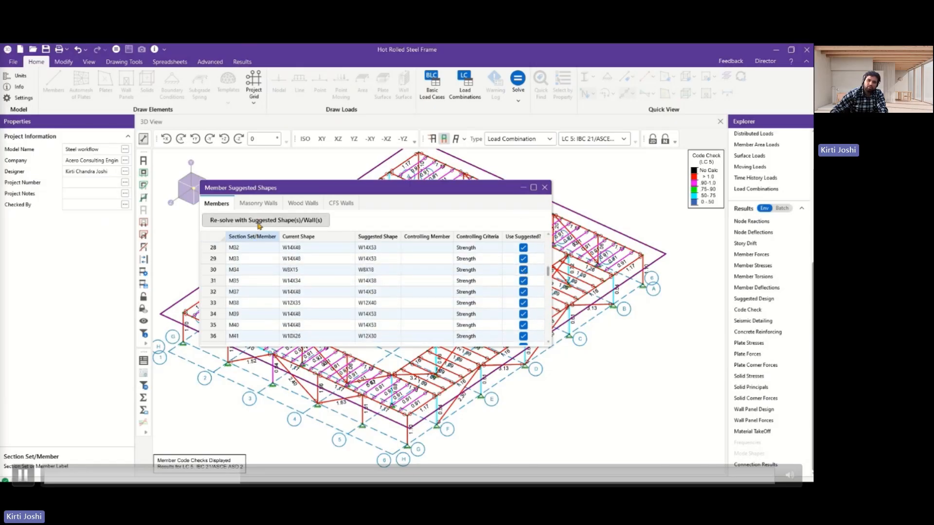
pyautogui.click(216, 247)
pyautogui.click(217, 259)
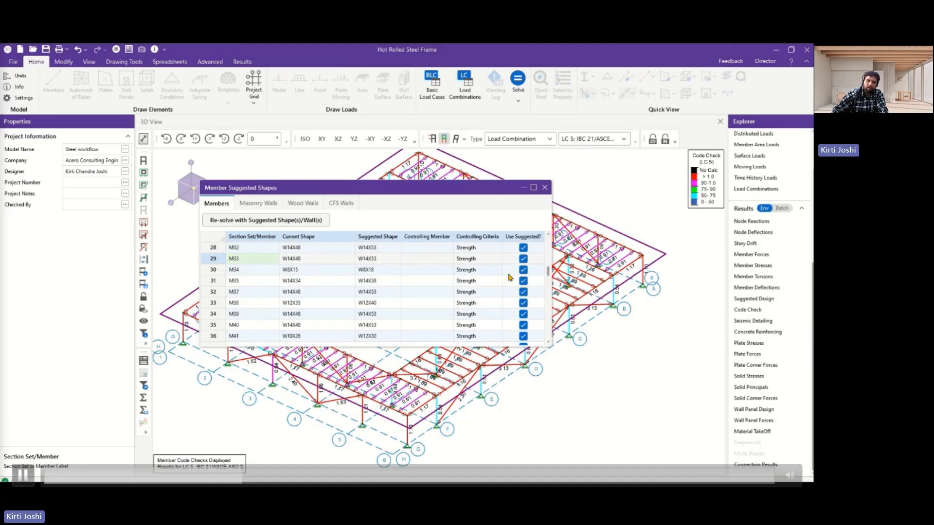
pyautogui.click(523, 248)
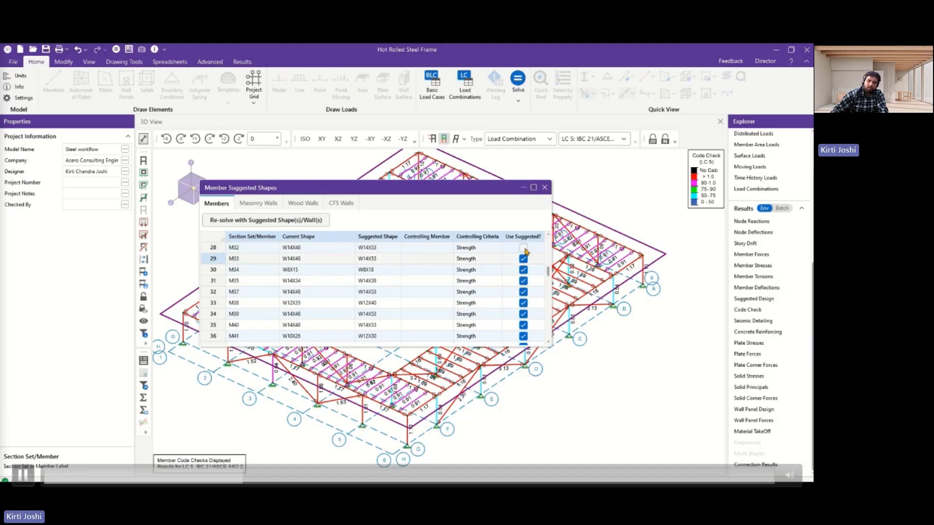
pyautogui.click(544, 187)
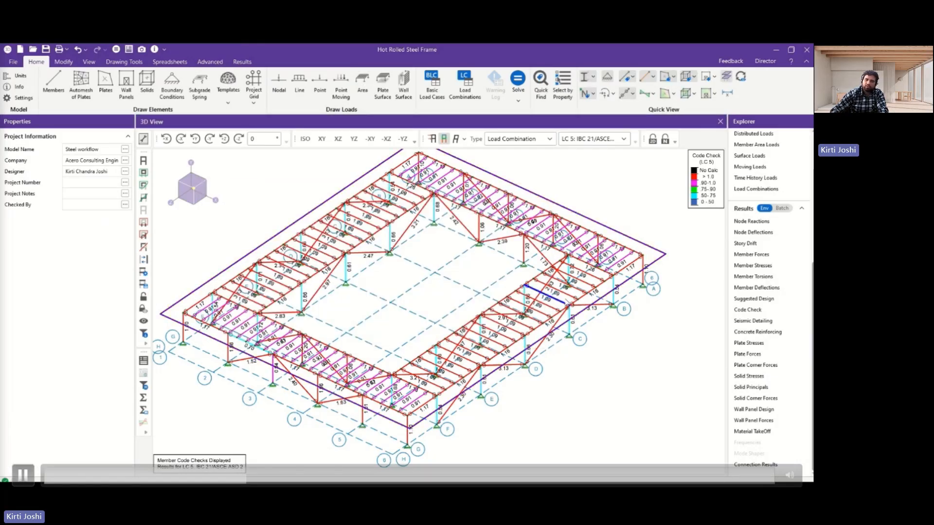
# Remove the members' Unity Check color coding and label the members by Section Set.
pyautogui.scroll(-2, 631, 223)
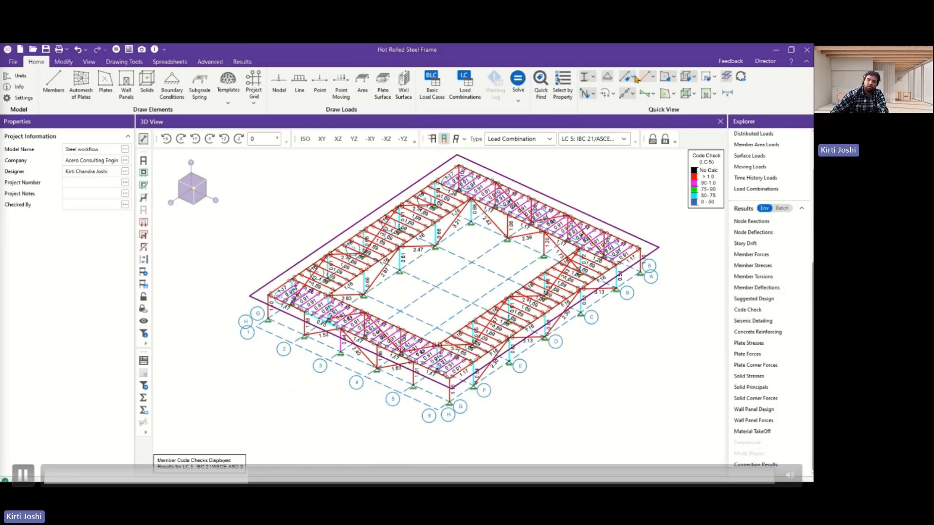
pyautogui.click(654, 77)
pyautogui.click(649, 93)
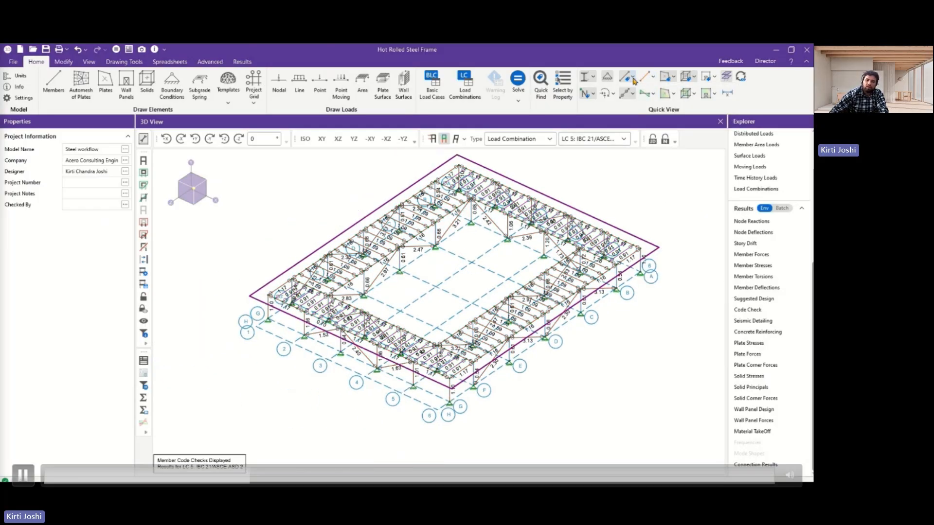
pyautogui.click(632, 77)
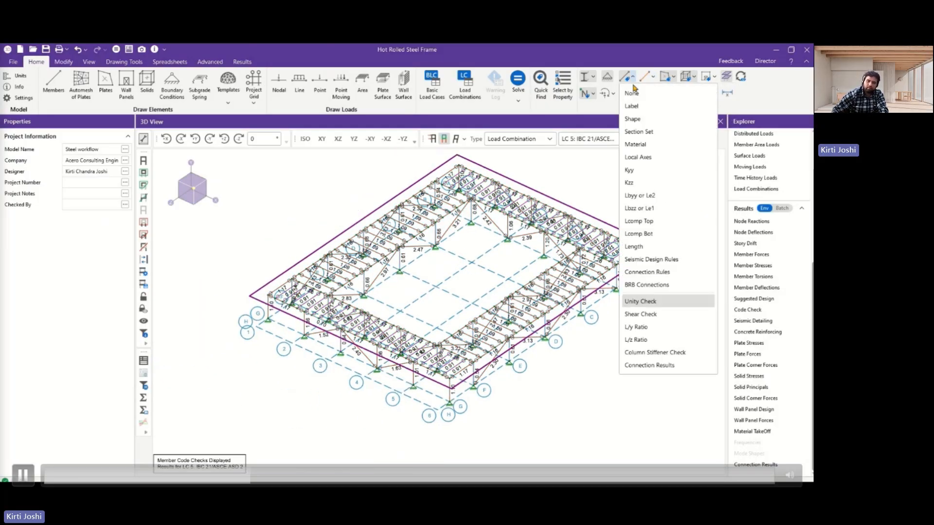
pyautogui.click(641, 132)
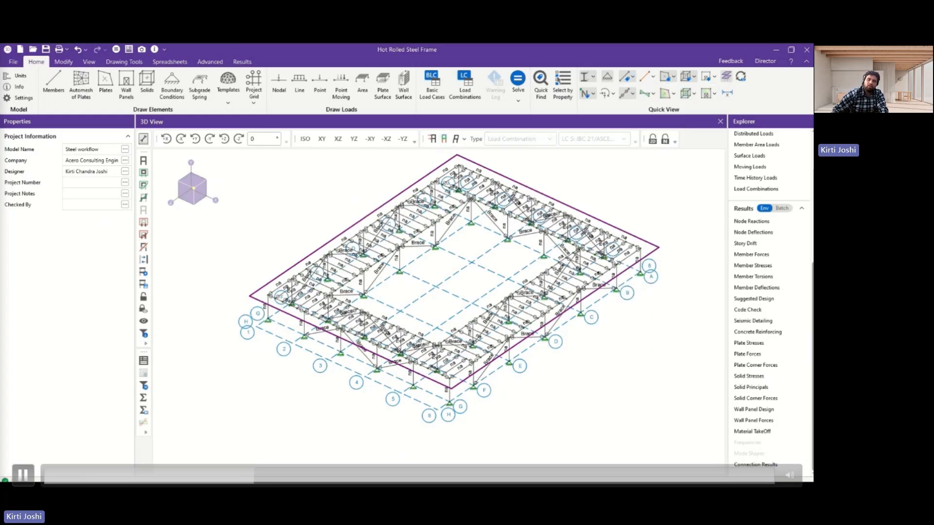
# Check the shapes and design lists of the hot rolled Section Sets, and close the spreadsheet.
pyautogui.scroll(5, 766, 194)
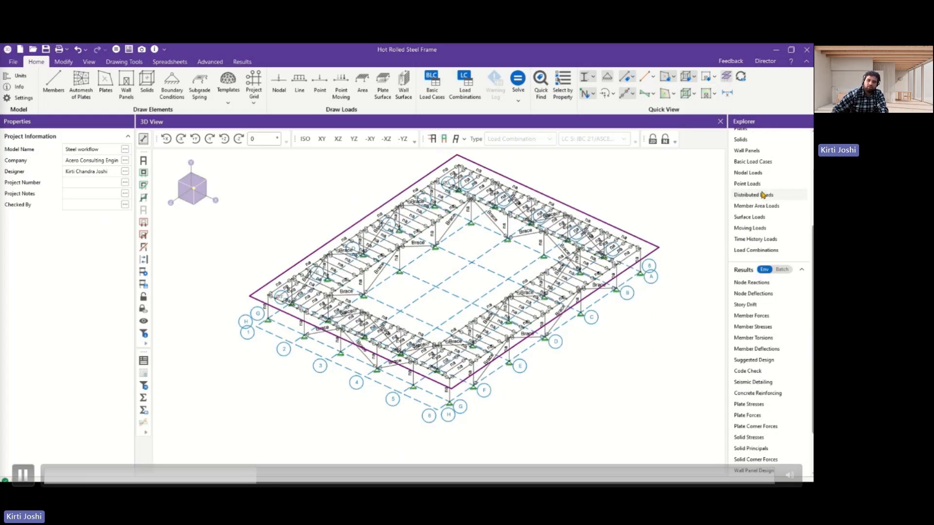
pyautogui.scroll(2, 687, 212)
pyautogui.click(751, 170)
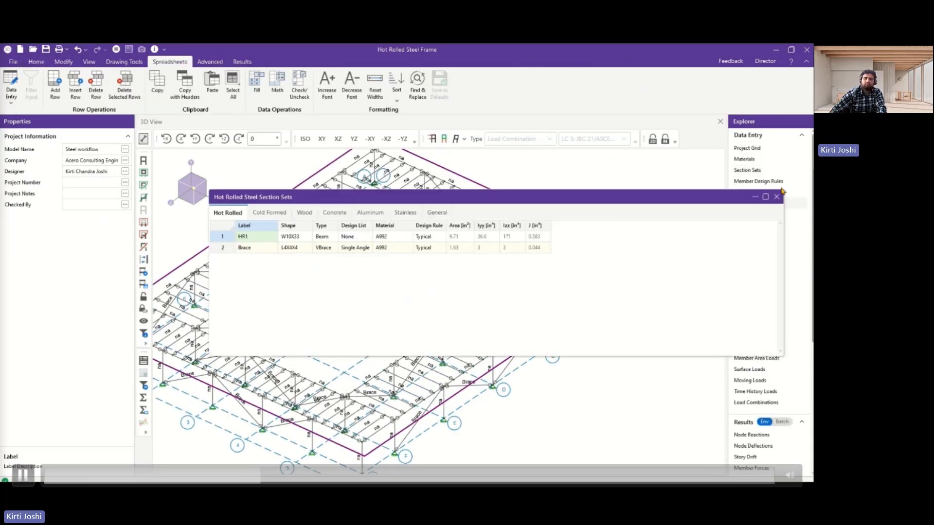
pyautogui.click(777, 197)
# Color-code the members by Section Set and look over the frame.
pyautogui.click(631, 77)
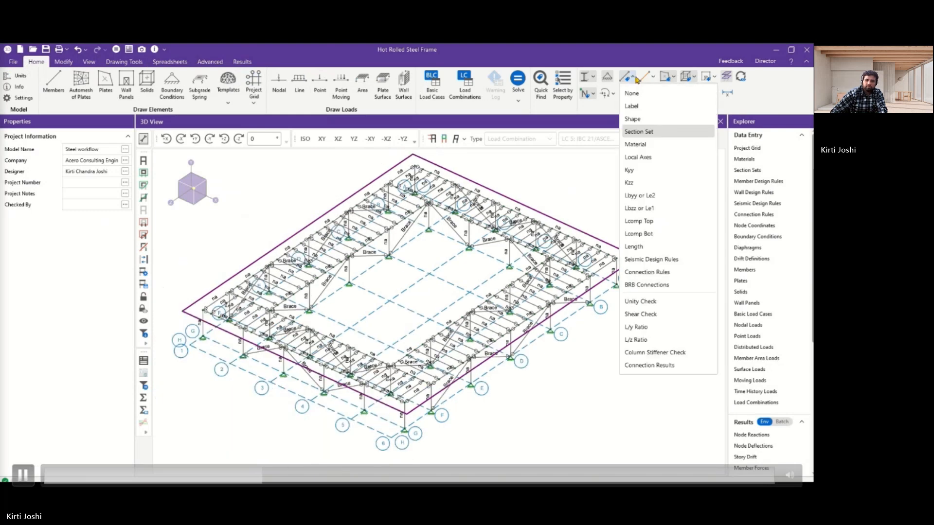
pyautogui.click(652, 77)
pyautogui.click(663, 120)
pyautogui.scroll(2, 495, 226)
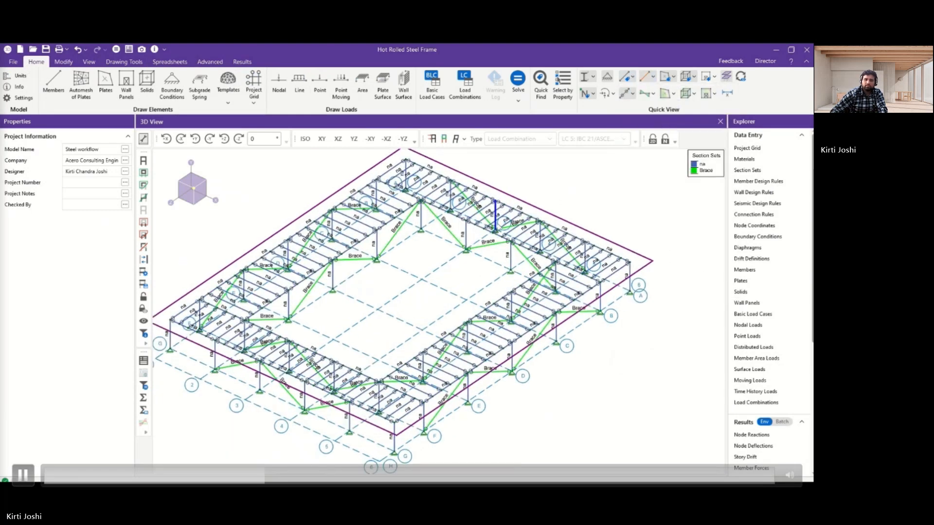
pyautogui.scroll(-2, 502, 239)
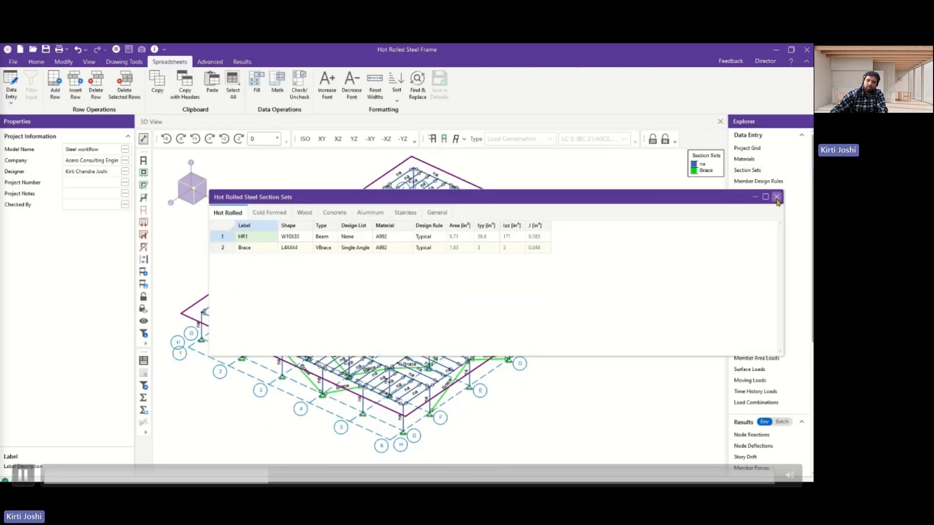
# Delete the HR1 section set from the Hot Rolled Section Sets and accept clearing the current results.
pyautogui.click(777, 198)
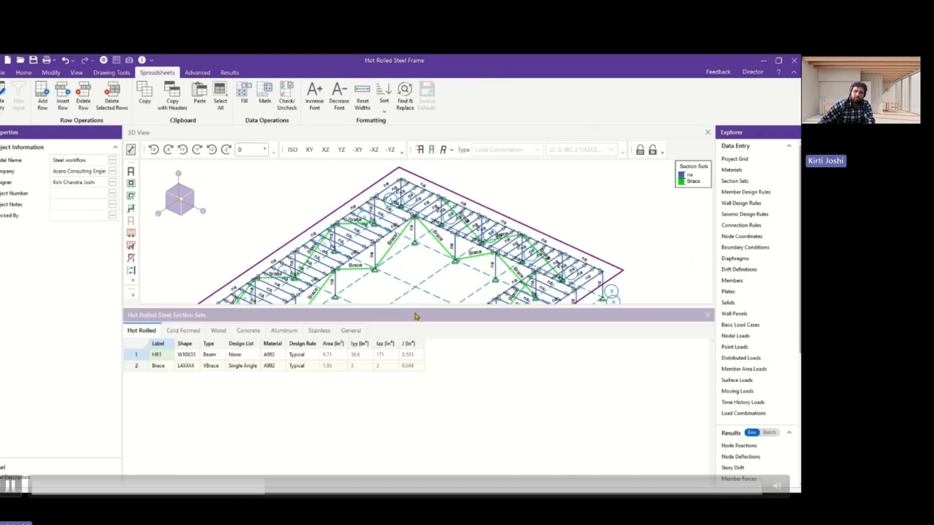
pyautogui.rightClick(142, 352)
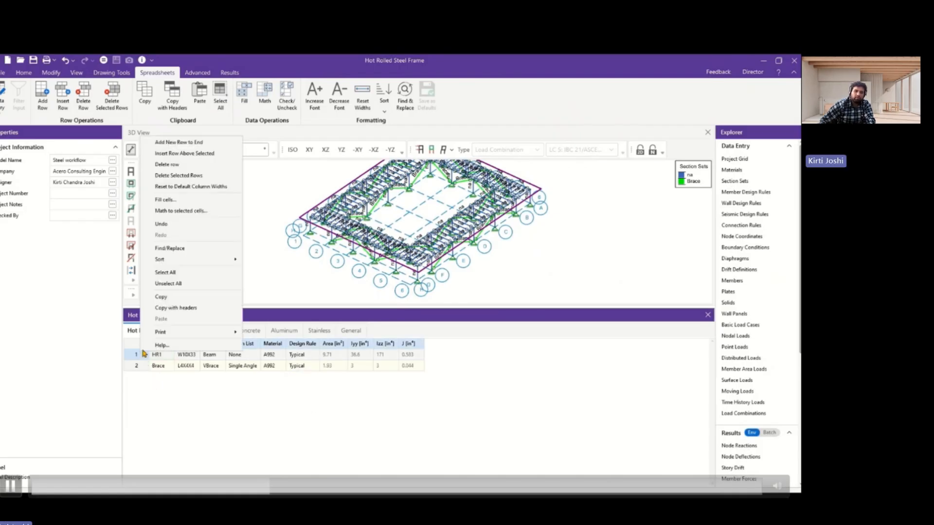
pyautogui.click(184, 175)
pyautogui.click(445, 316)
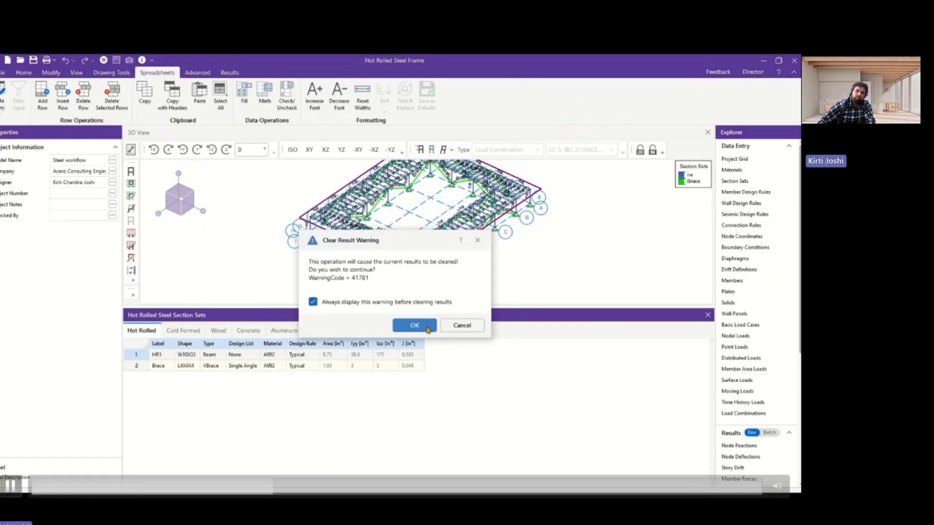
pyautogui.click(415, 325)
# Add a new hot rolled section set below Brace and label it Column.
pyautogui.hotkey('ctrl', 'a')
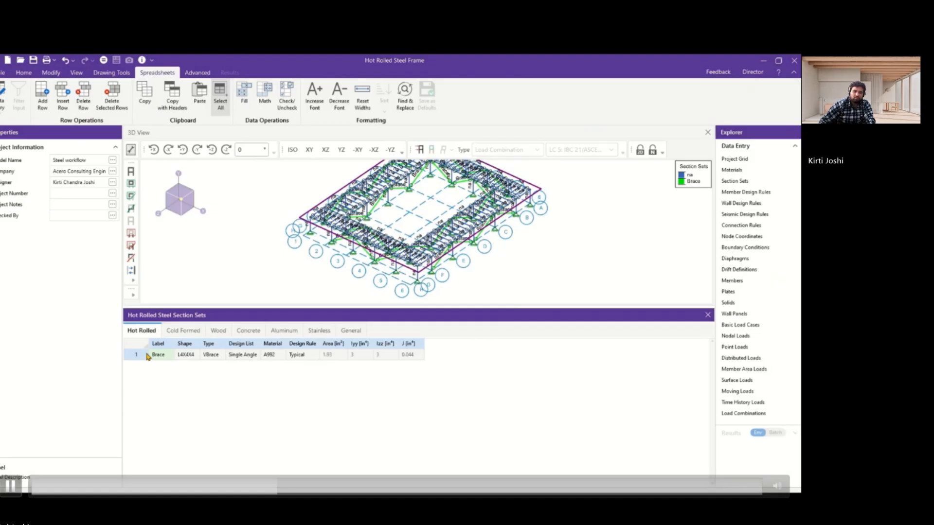
pyautogui.press('Down')
pyautogui.doubleClick(165, 366)
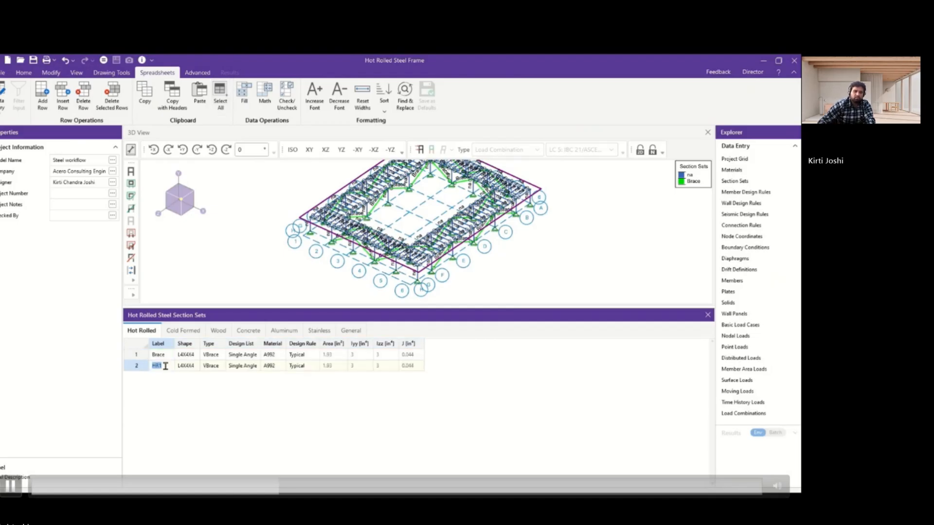
pyautogui.write('Column')
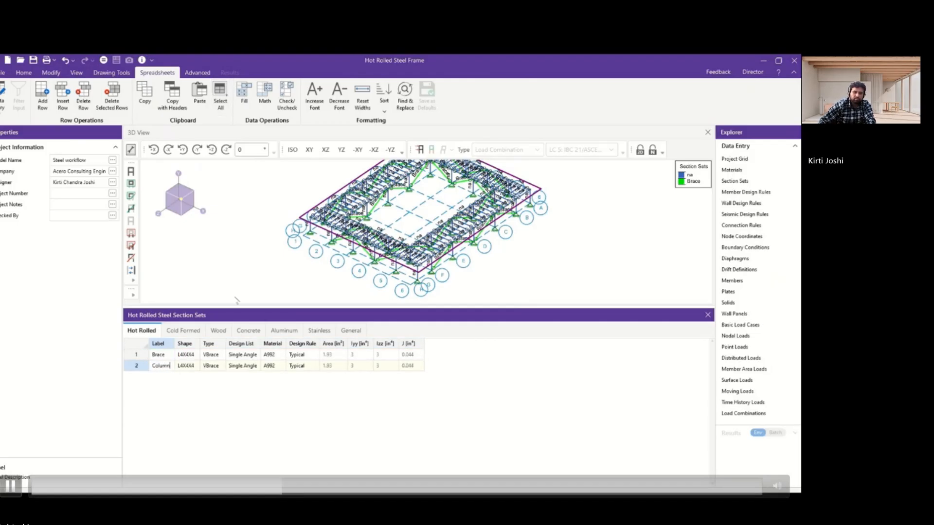
# Look up an existing column's shape in the model and assign the AISC wide flange W4X13 to the Column section set.
pyautogui.scroll(5, 357, 255)
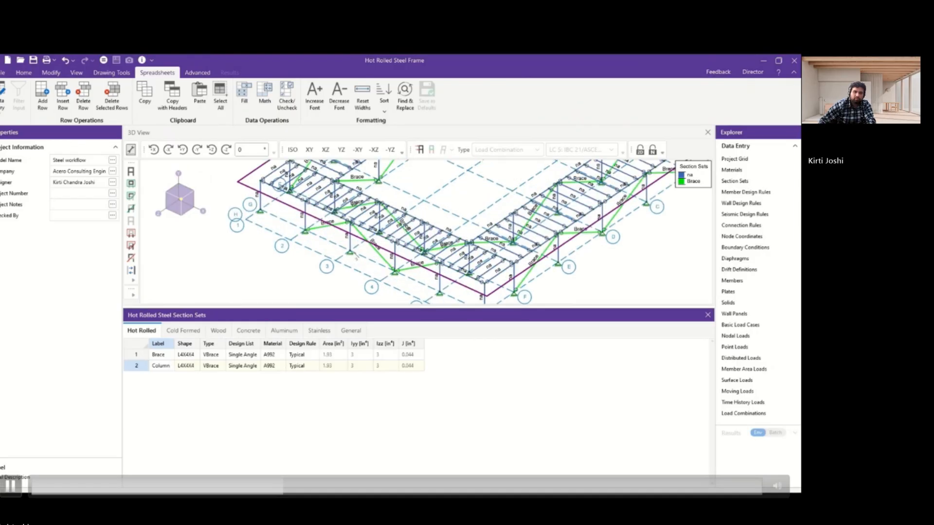
pyautogui.click(349, 237)
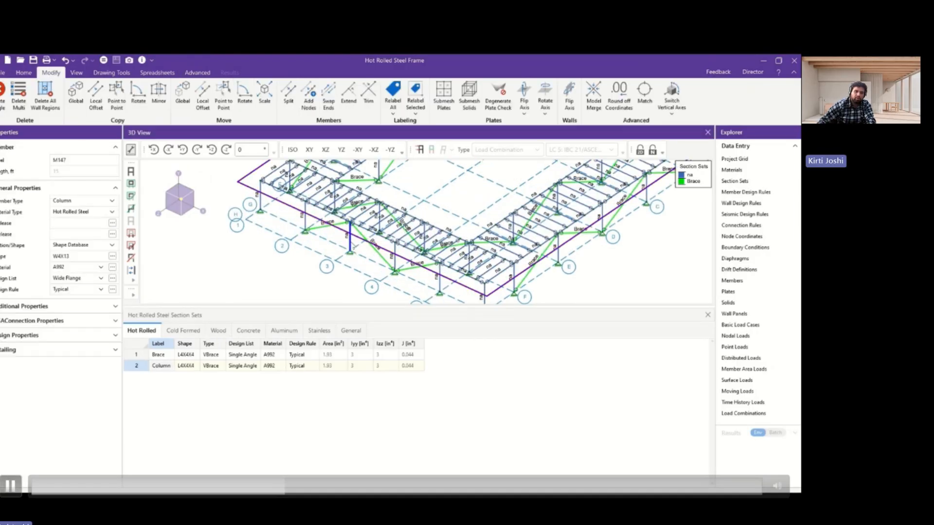
pyautogui.click(190, 368)
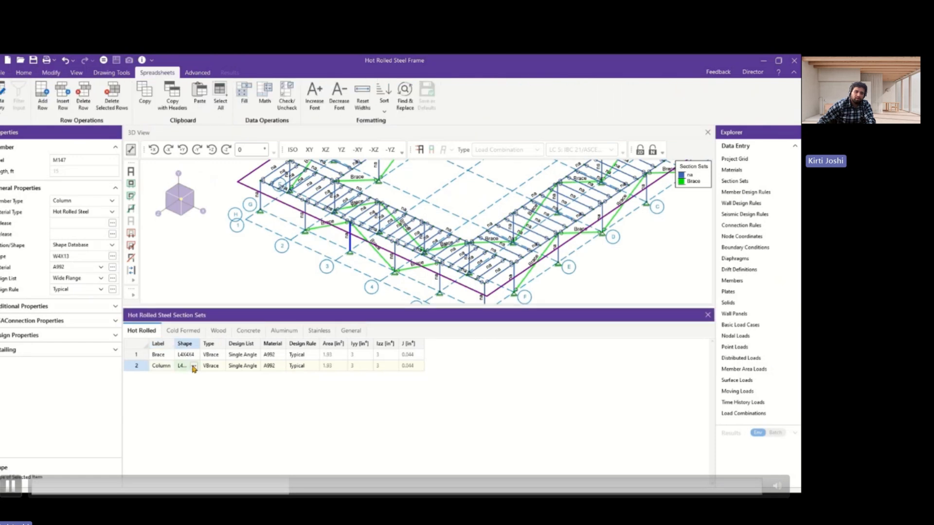
pyautogui.click(194, 368)
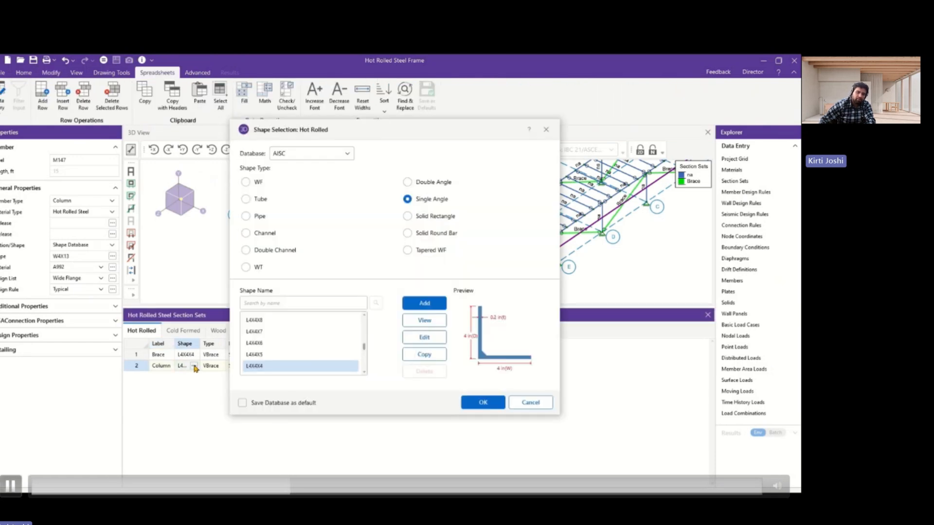
pyautogui.click(247, 184)
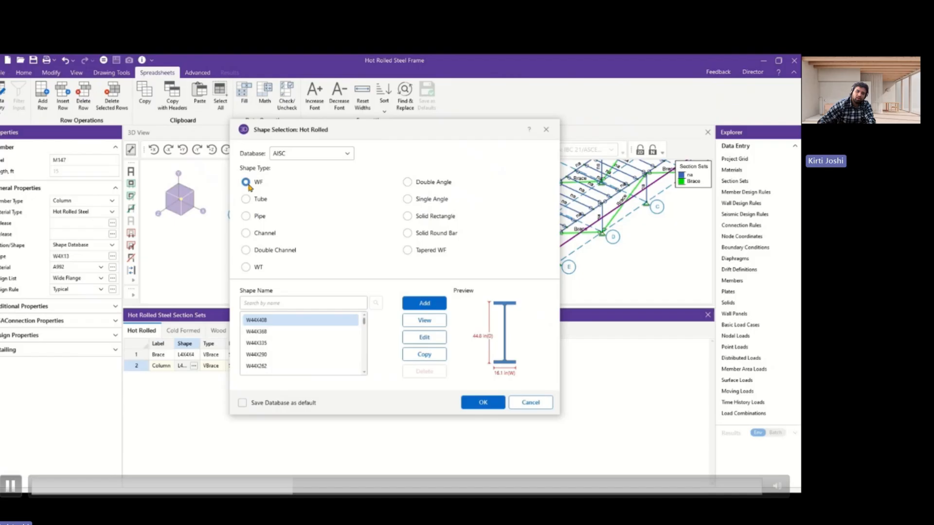
pyautogui.click(286, 299)
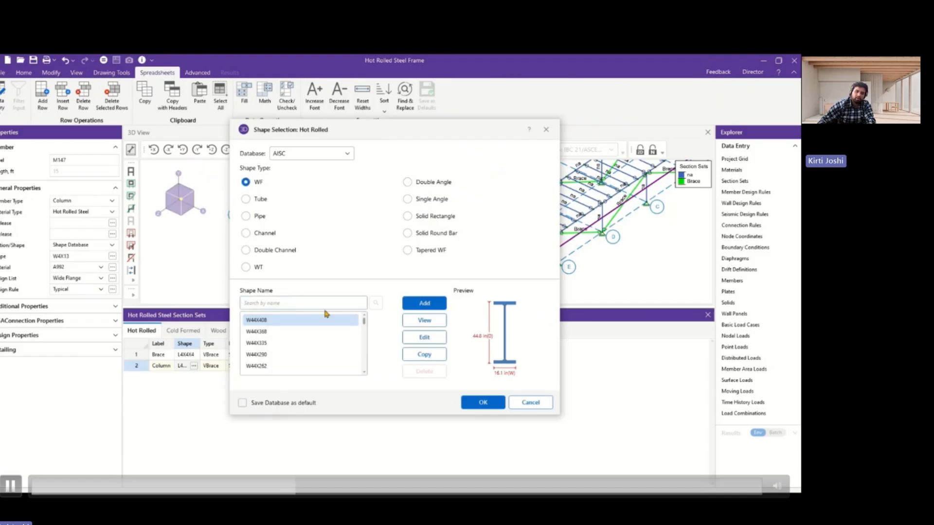
pyautogui.write('W4')
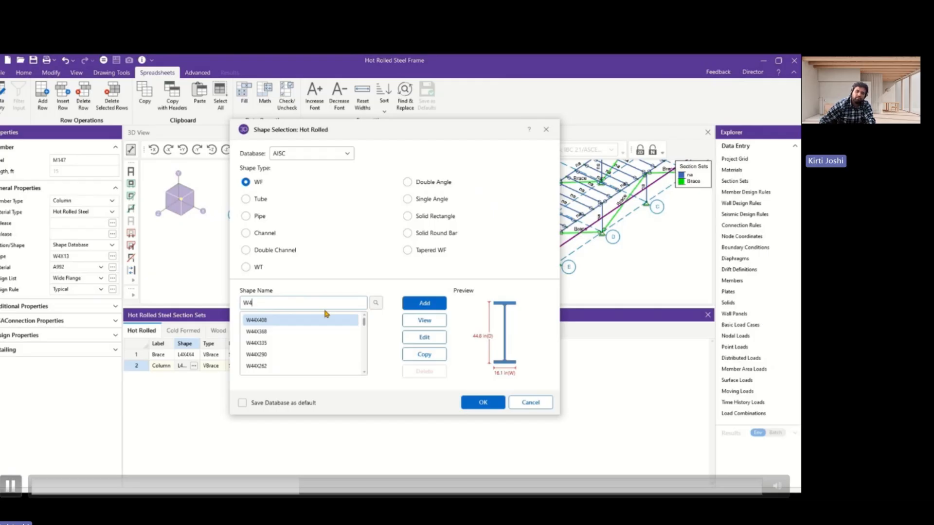
pyautogui.write('x13')
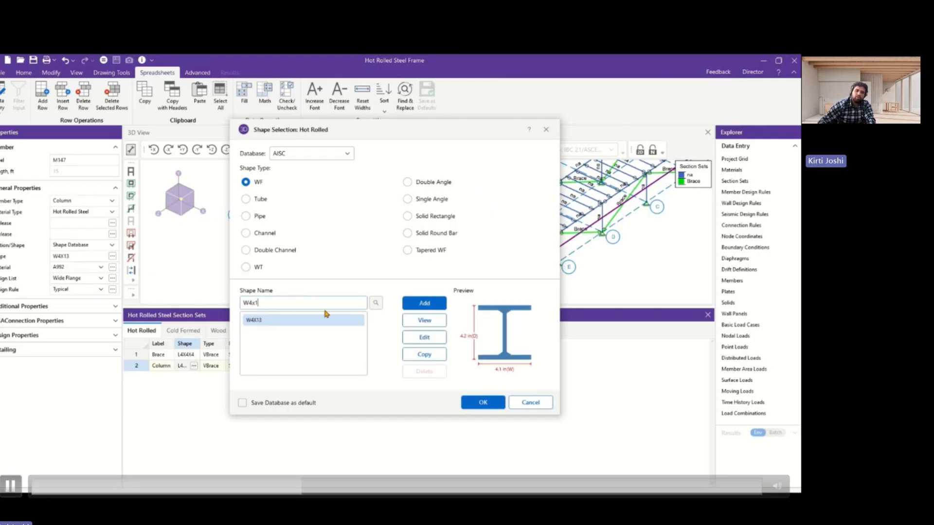
pyautogui.click(482, 403)
# Set the Column section set's type to Column and keep Wide Flange as its design list.
pyautogui.moveTo(200, 344); pyautogui.dragTo(220, 344)
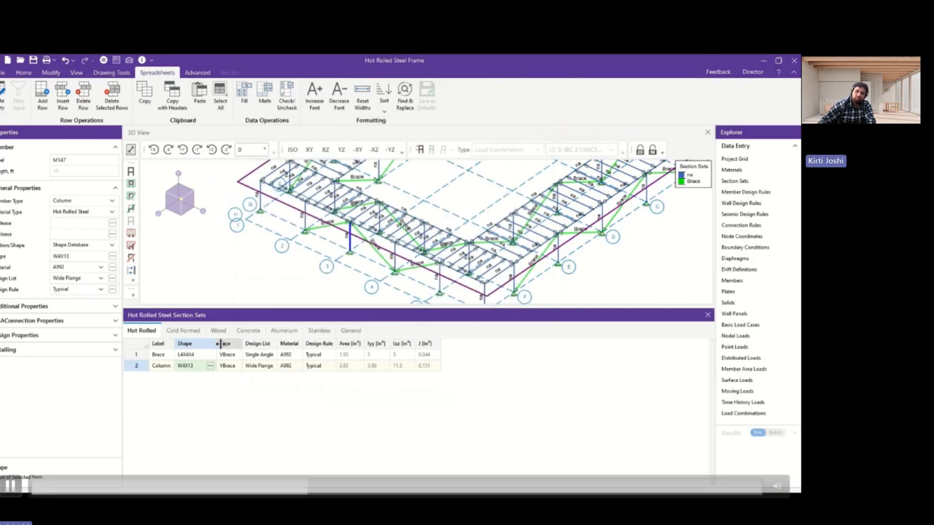
pyautogui.click(237, 367)
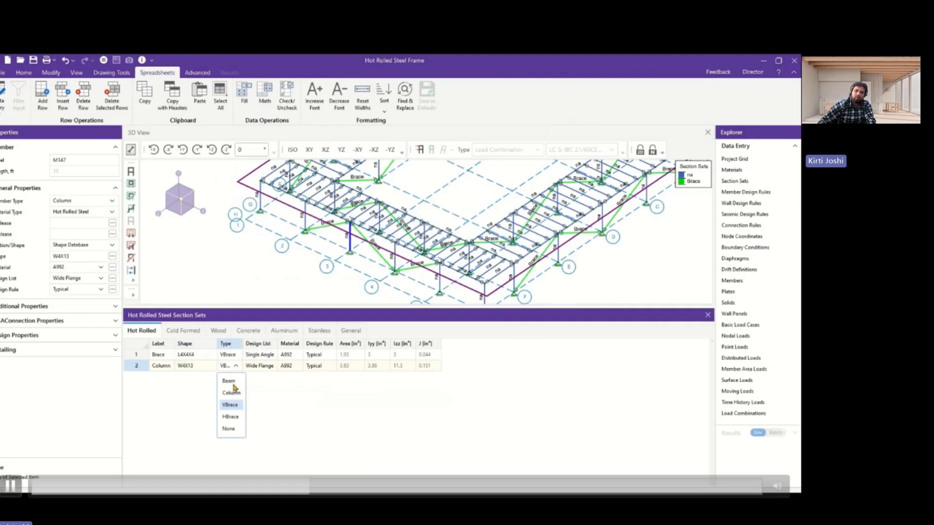
pyautogui.click(231, 393)
pyautogui.moveTo(242, 343); pyautogui.dragTo(320, 343)
pyautogui.click(304, 368)
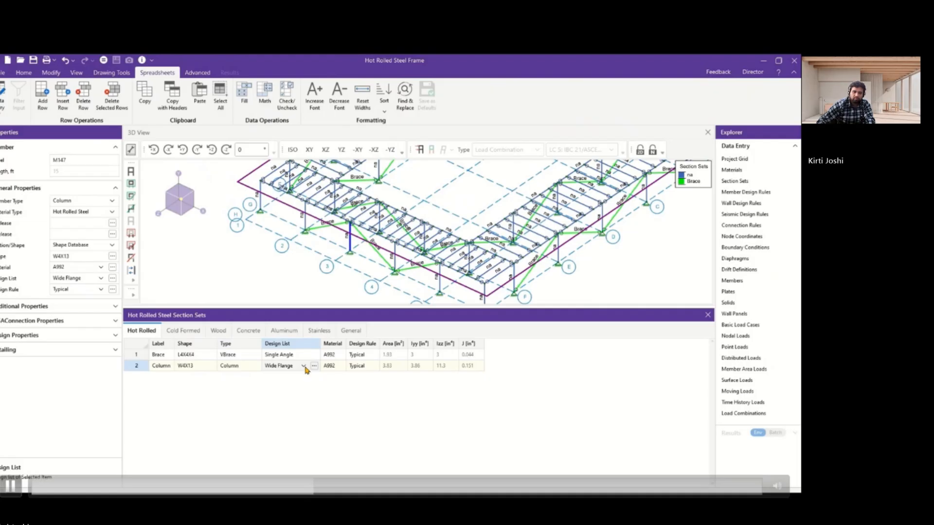
pyautogui.click(303, 366)
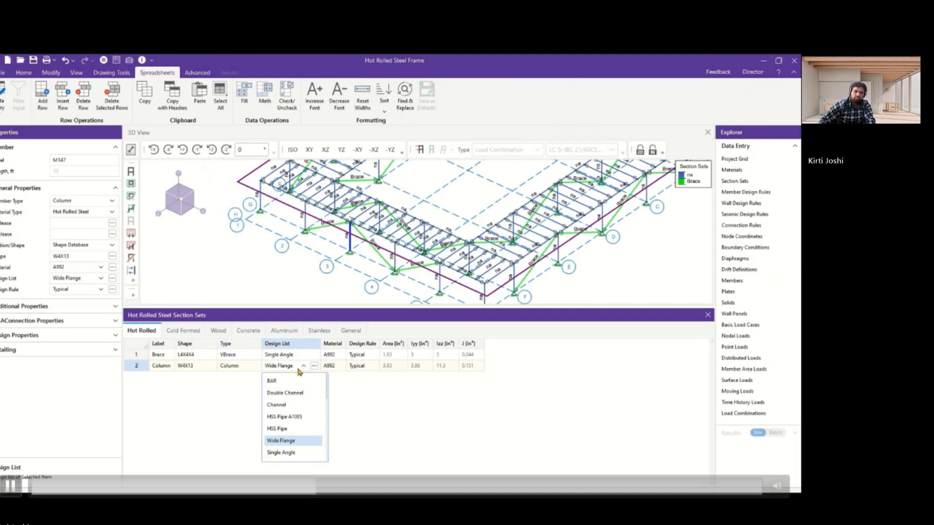
pyautogui.click(298, 370)
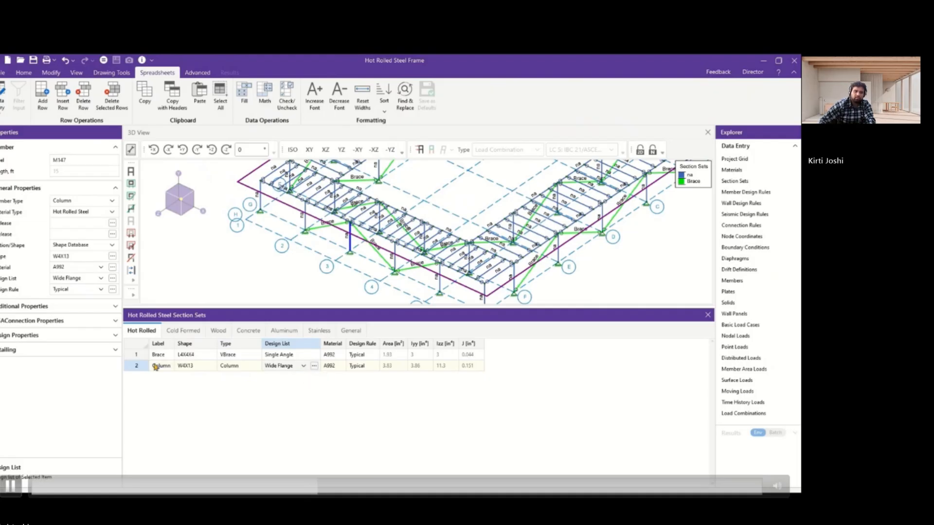
# Add another hot rolled section set below Column and label it Beam.
pyautogui.click(137, 366)
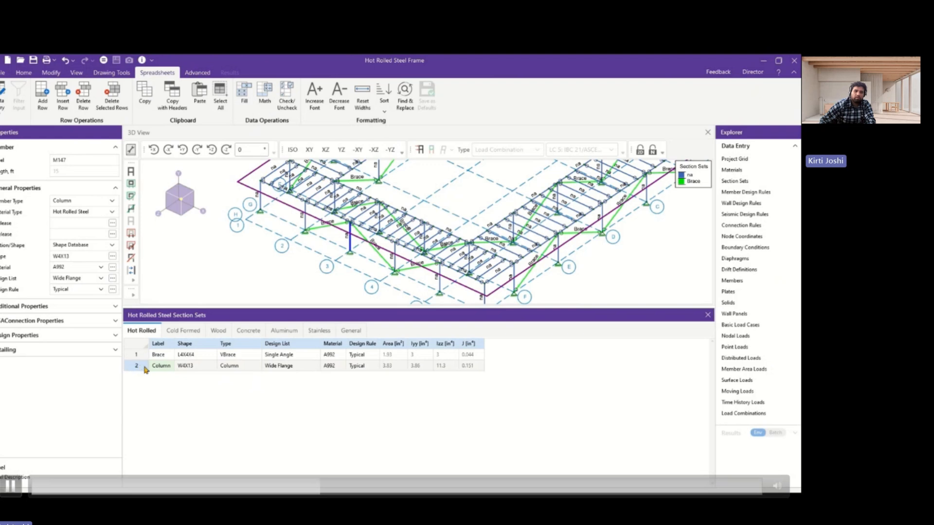
pyautogui.press('Return')
pyautogui.doubleClick(164, 378)
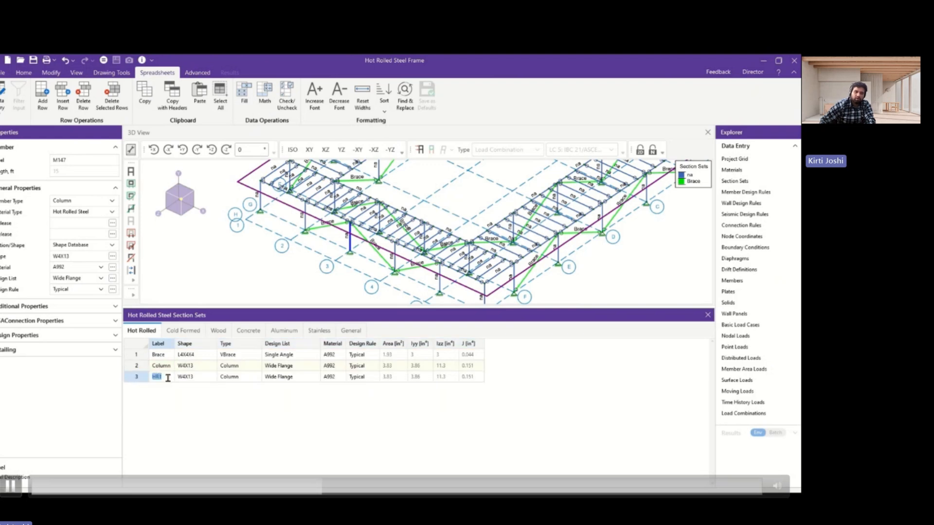
pyautogui.write('Beam')
pyautogui.press('Return')
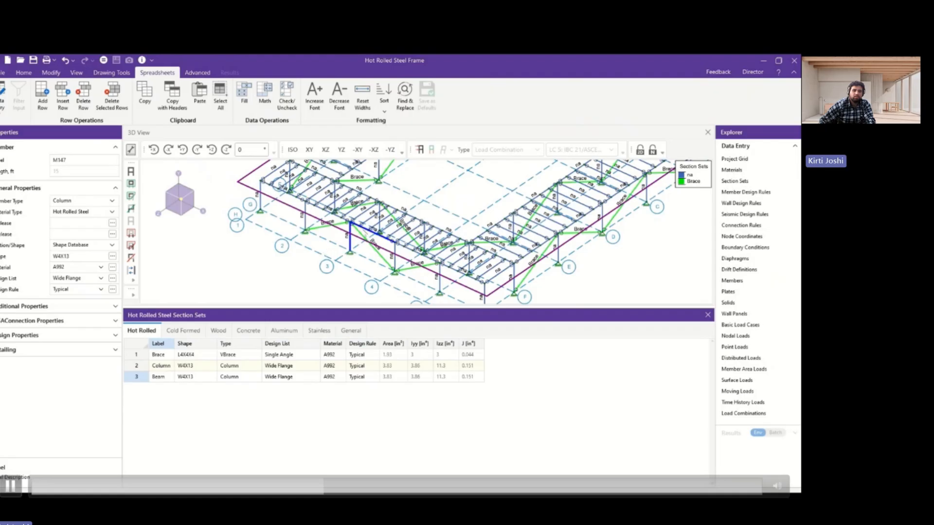
# Look up an existing beam's shape in the model, and give the Beam section set shape W10X26 and type Beam.
pyautogui.scroll(-2, 364, 230)
pyautogui.moveTo(364, 230); pyautogui.dragTo(345, 250, button='middle')
pyautogui.click(343, 187)
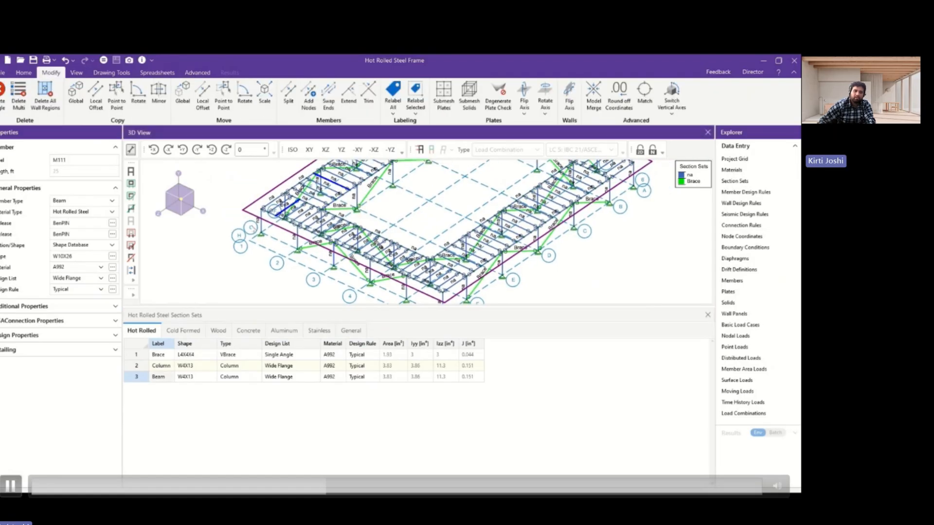
pyautogui.doubleClick(188, 376)
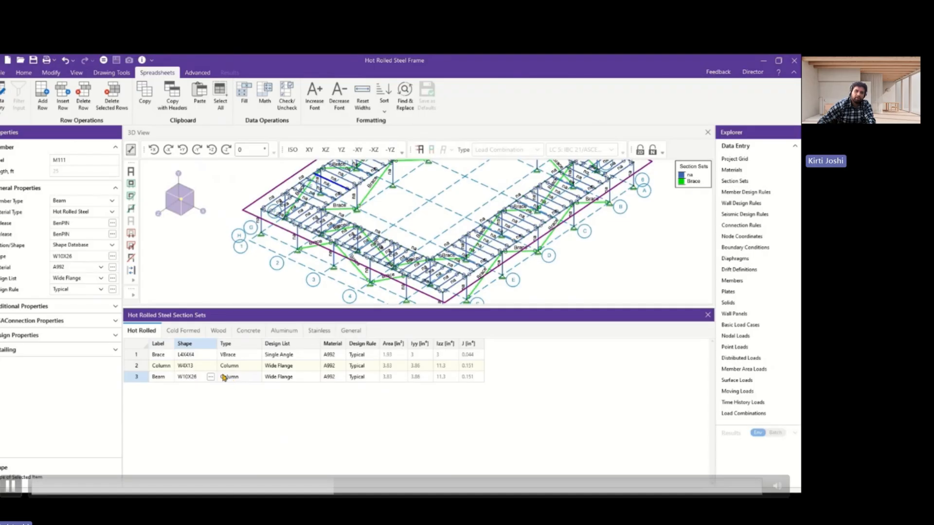
pyautogui.click(245, 379)
pyautogui.click(254, 378)
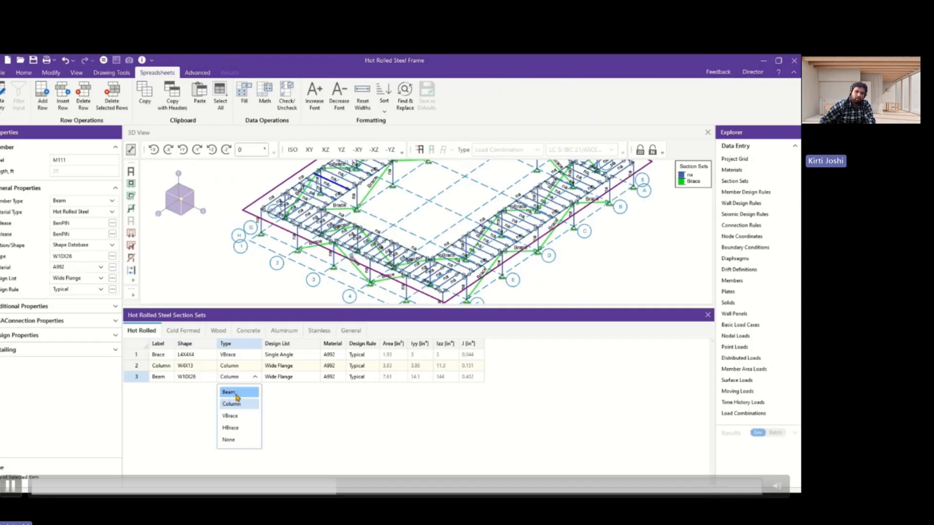
pyautogui.click(237, 393)
# Add a fourth hot rolled section set below Beam and label it Girder.
pyautogui.click(138, 378)
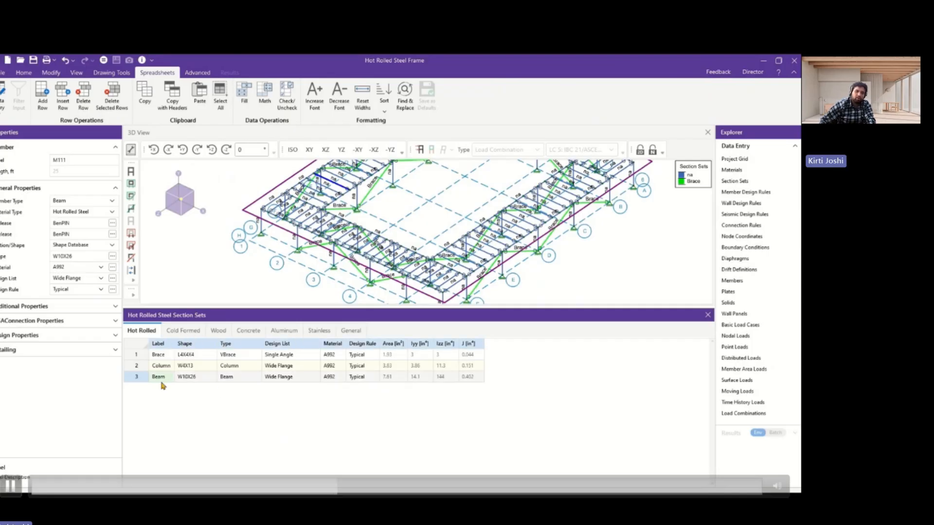
pyautogui.press('Return')
pyautogui.click(167, 387)
pyautogui.write('gir')
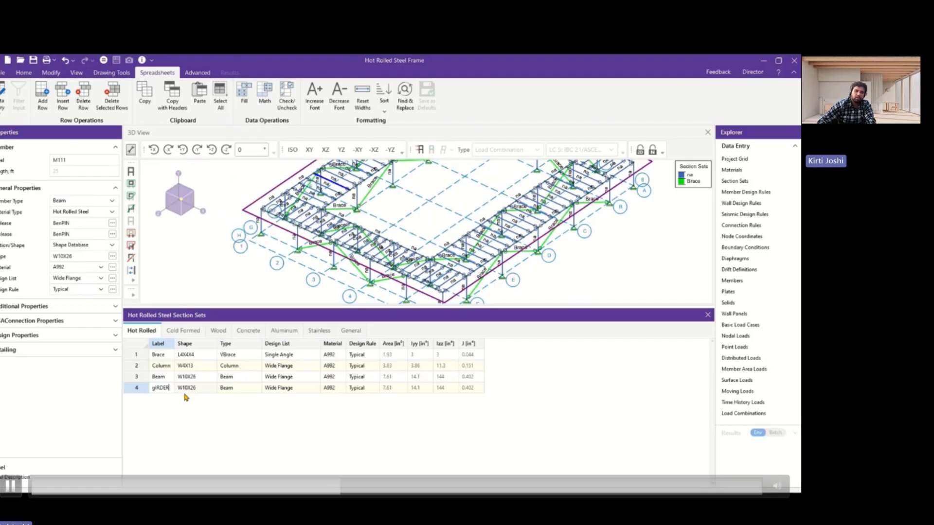
pyautogui.press('BackSpace')
pyautogui.write('Girder')
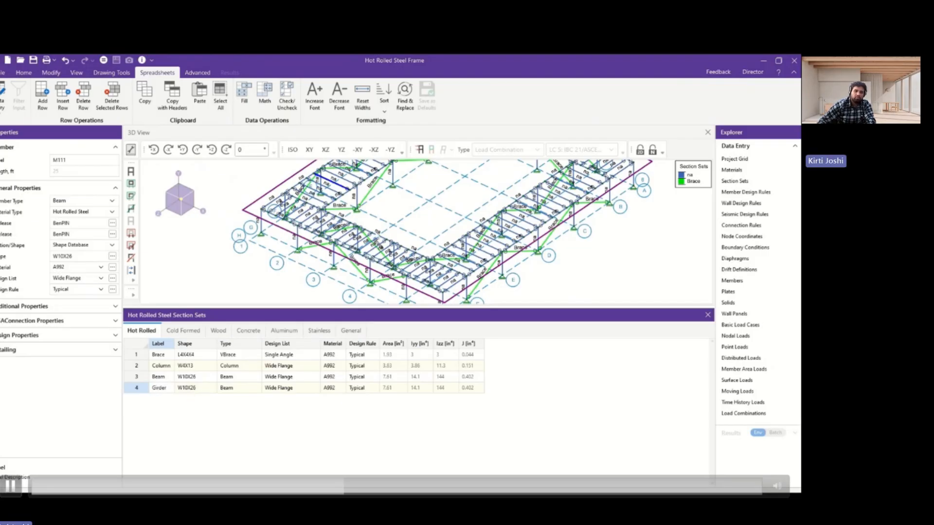
# Look up an existing girder's shape in the model and set the Girder section set's shape to W14X34, keeping type Beam.
pyautogui.click(377, 235)
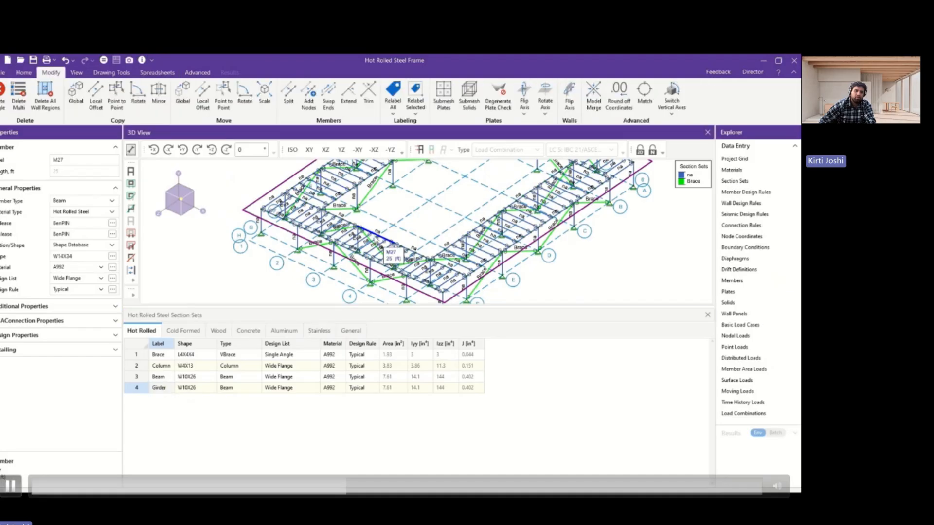
pyautogui.click(186, 390)
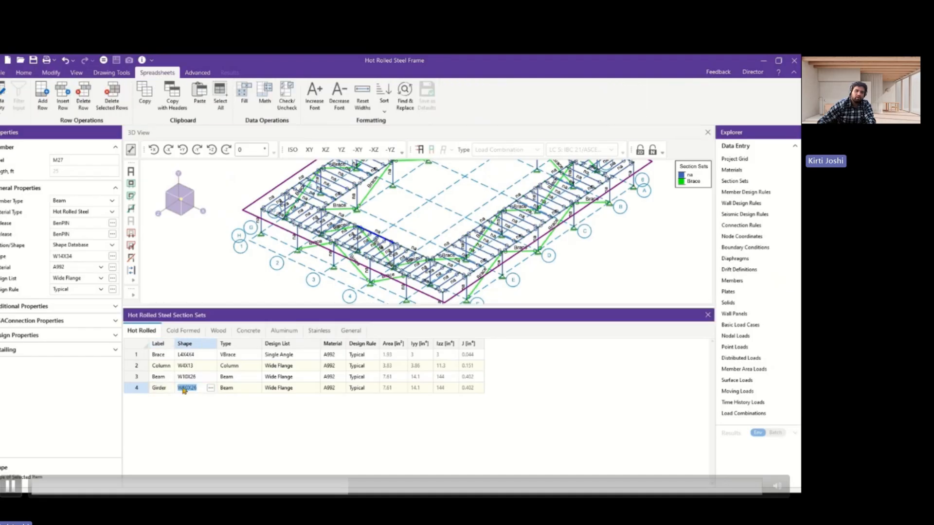
pyautogui.click(188, 390)
pyautogui.press('BackSpace')
pyautogui.press('BackSpace')
pyautogui.write('34')
pyautogui.press('Return')
pyautogui.click(241, 391)
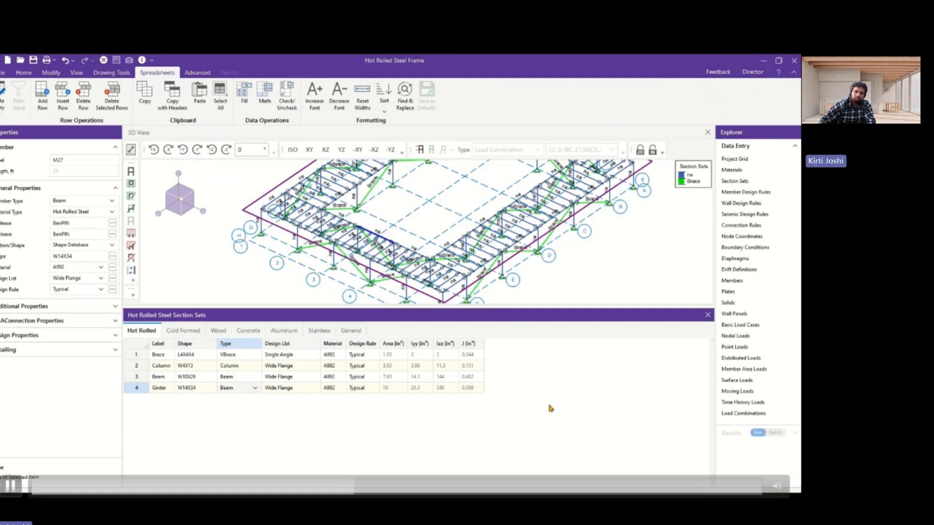
# Close the Section Sets spreadsheet and bring the whole frame into view.
pyautogui.scroll(-5, 473, 288)
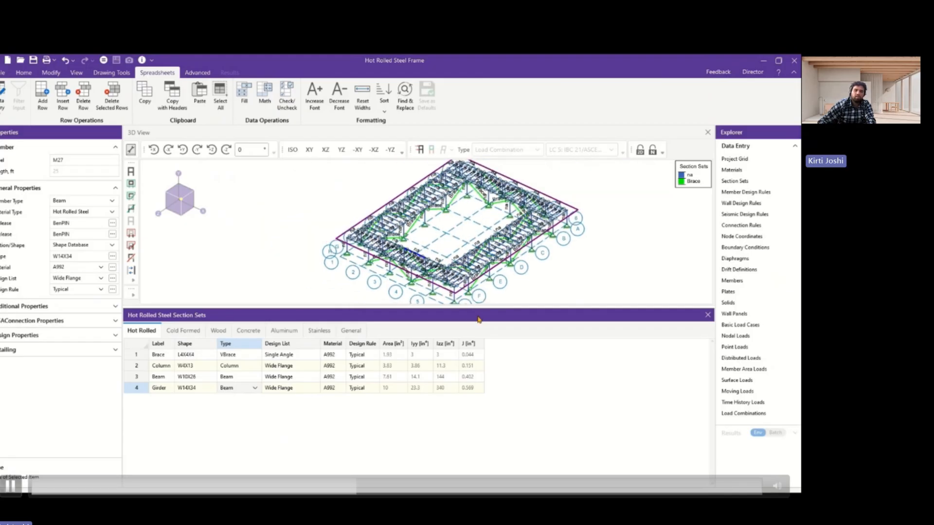
pyautogui.click(708, 315)
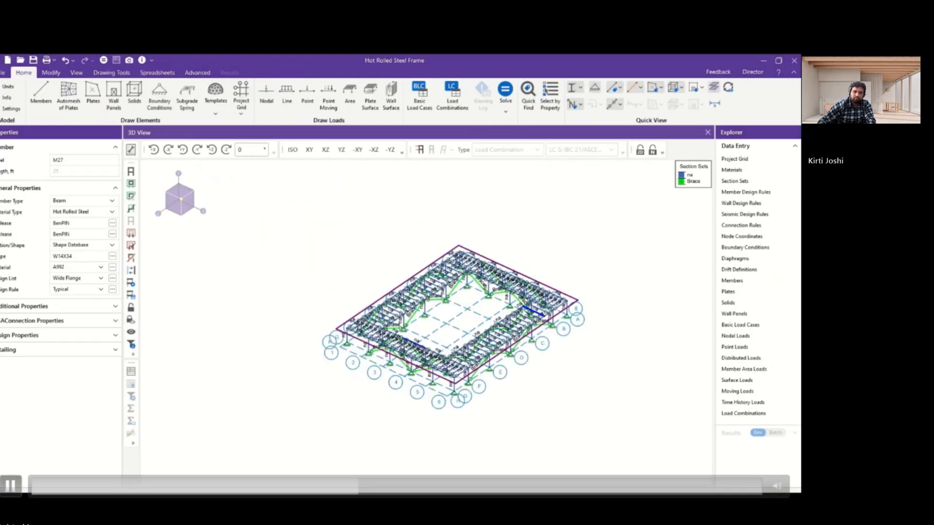
pyautogui.scroll(3, 508, 339)
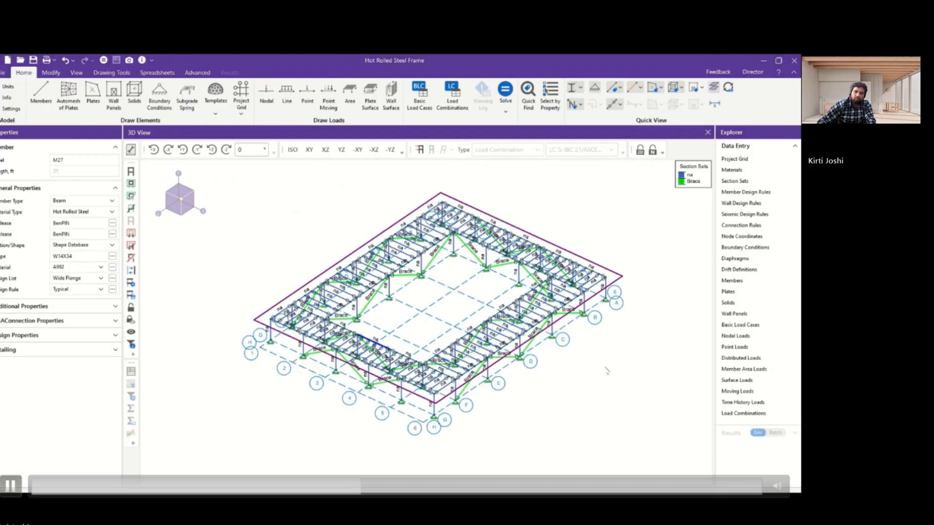
pyautogui.scroll(1, 532, 254)
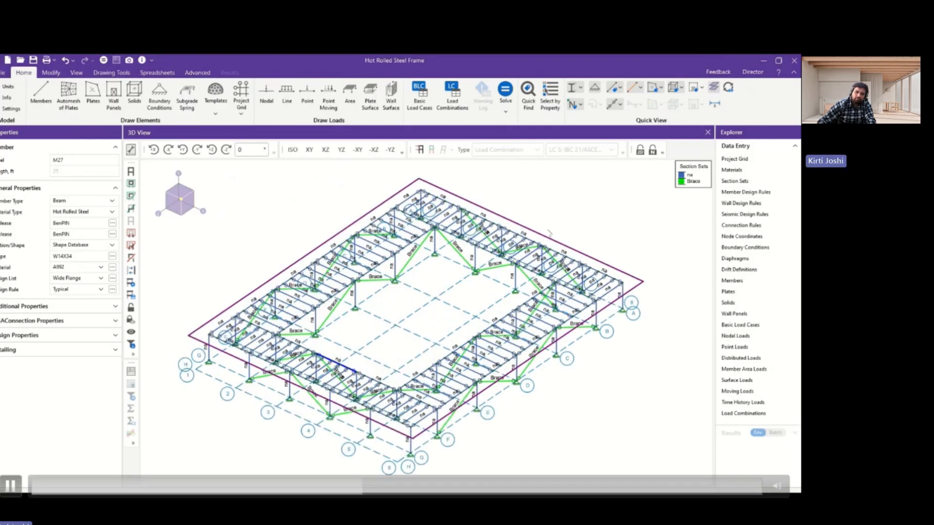
# Select all members of type Column by property, overwriting the previous selection, and leave the selection dialog.
pyautogui.click(549, 97)
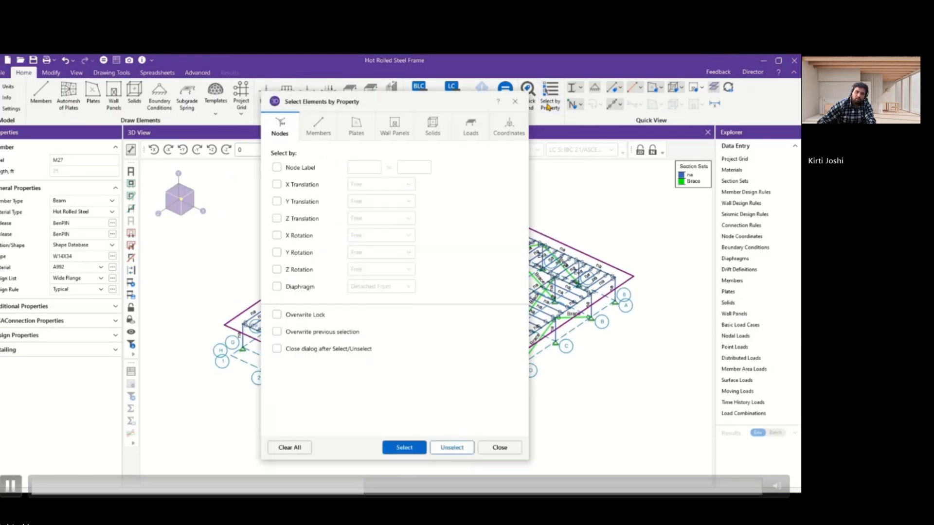
pyautogui.click(314, 126)
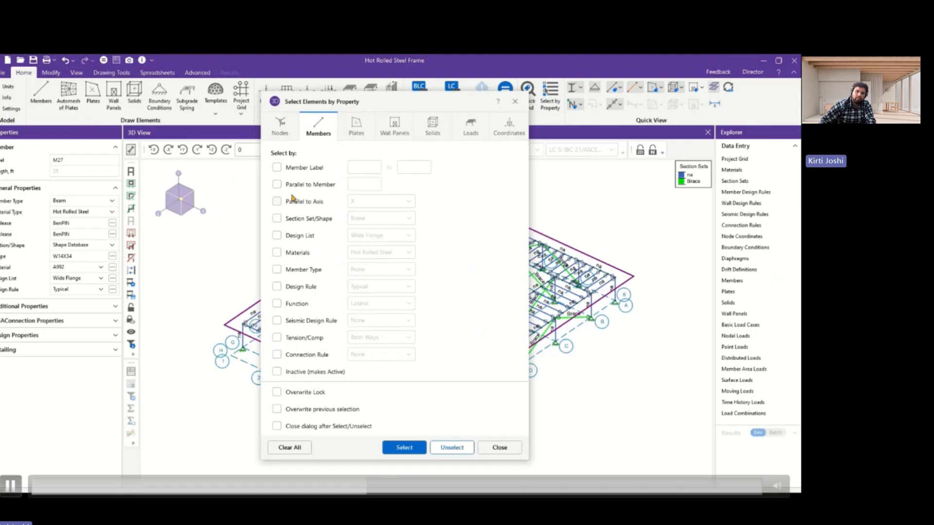
pyautogui.click(276, 269)
pyautogui.click(374, 269)
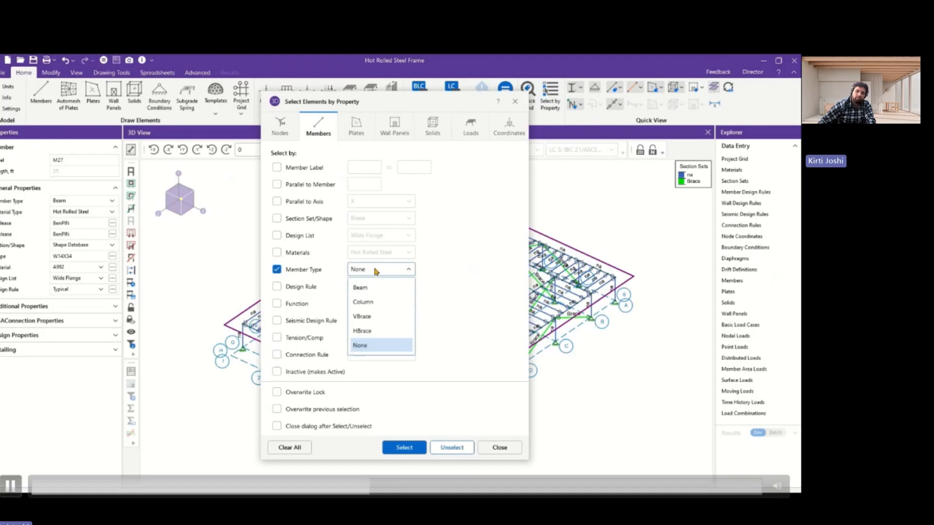
pyautogui.click(364, 302)
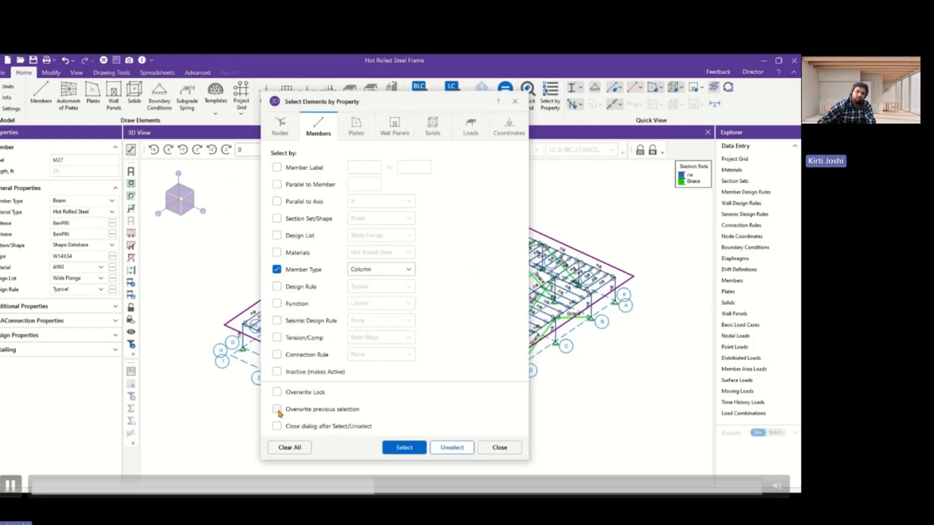
pyautogui.click(419, 448)
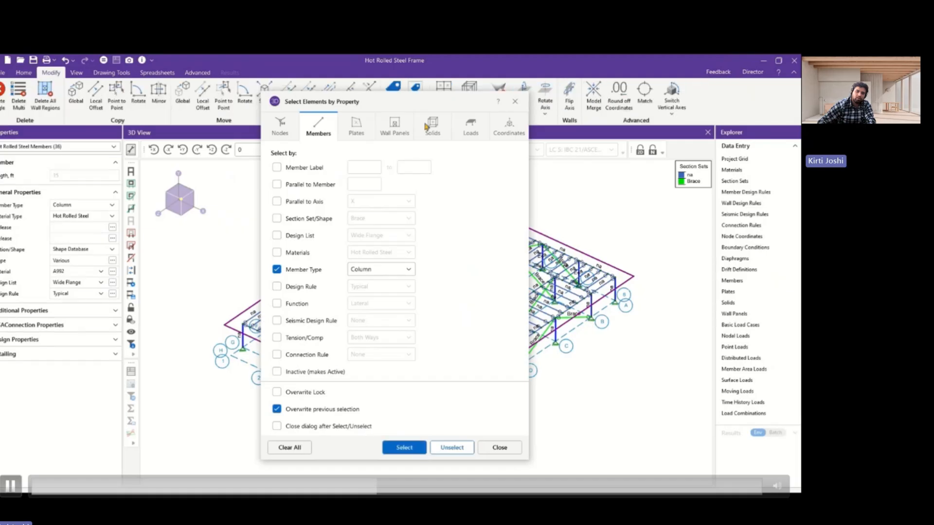
pyautogui.moveTo(428, 105); pyautogui.dragTo(599, 96)
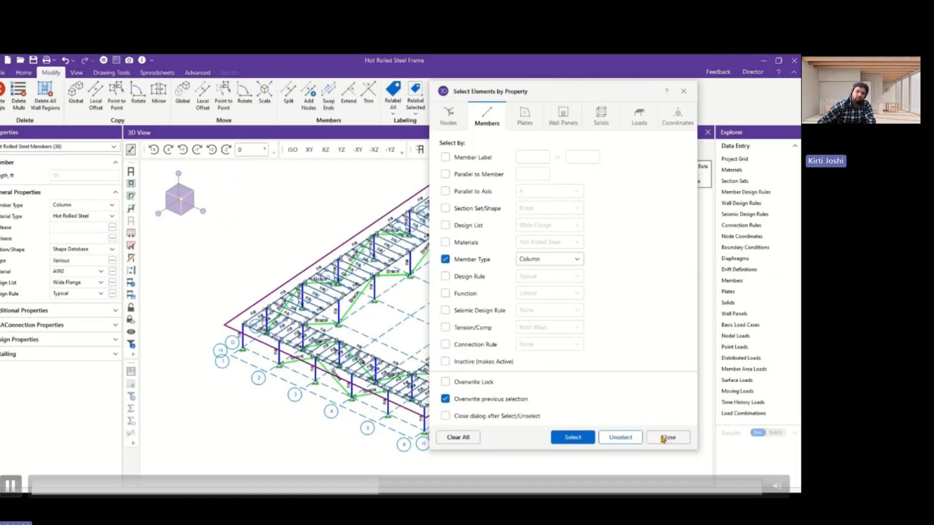
pyautogui.click(668, 438)
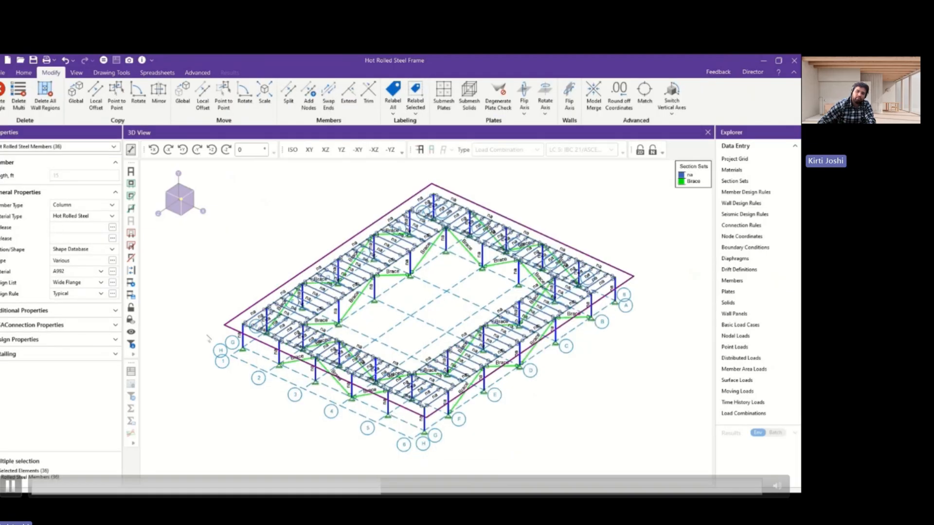
# Change the selected columns from the shape database to a section set and assign them the Column set.
pyautogui.click(88, 253)
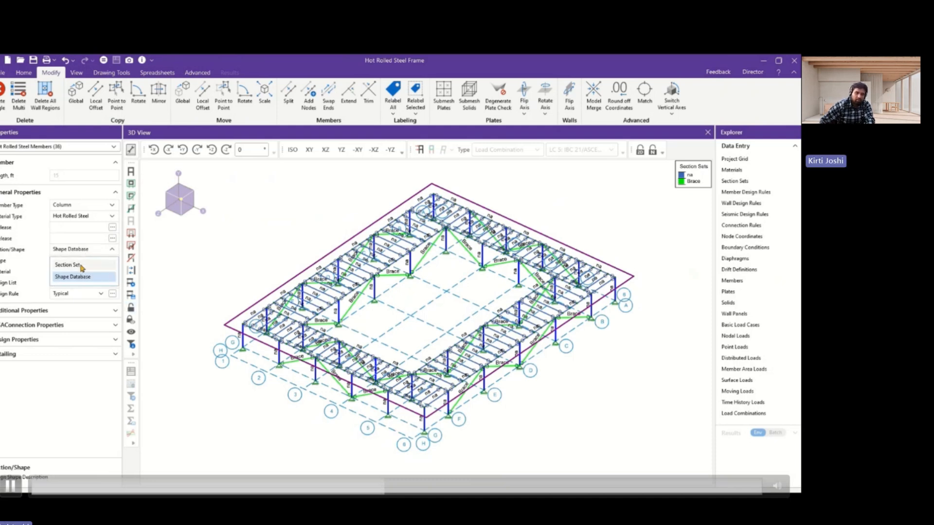
pyautogui.click(81, 266)
pyautogui.click(78, 265)
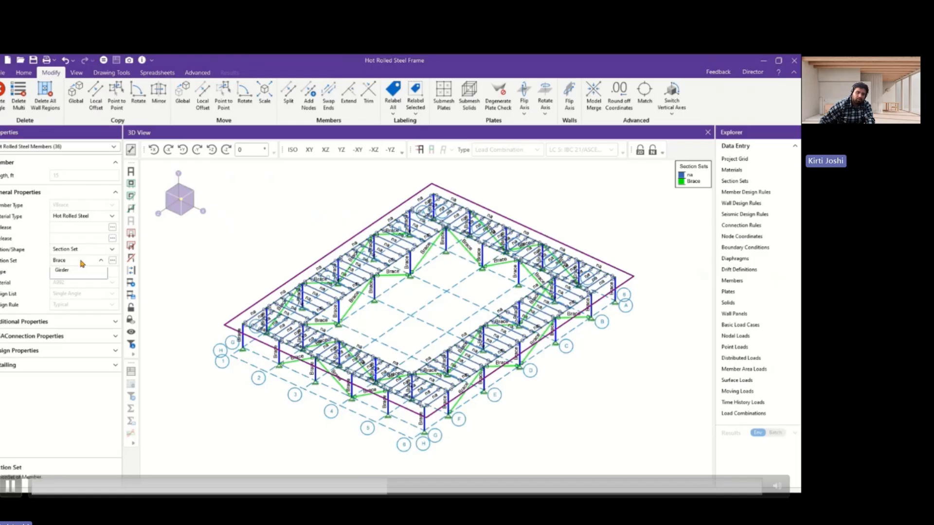
pyautogui.click(71, 291)
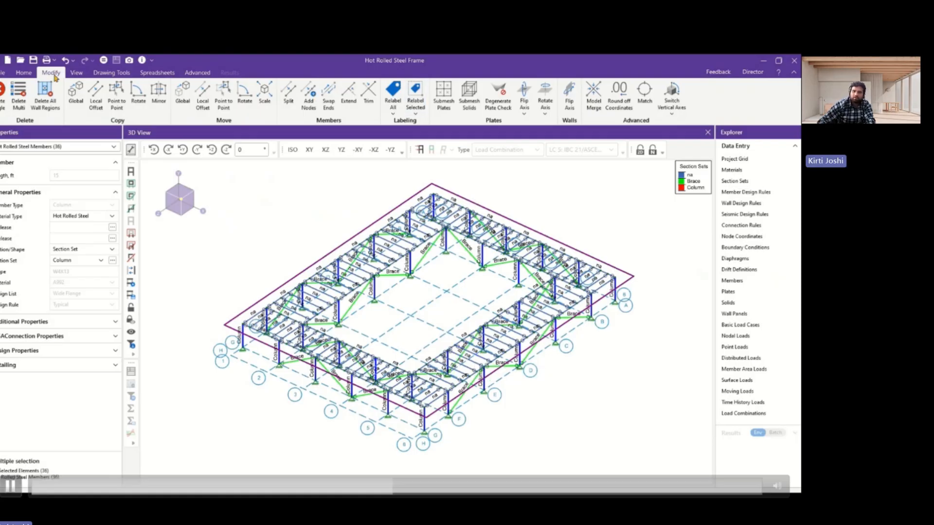
# Select all members of member type Beam by property so that they replace the column selection.
pyautogui.click(24, 72)
pyautogui.click(551, 102)
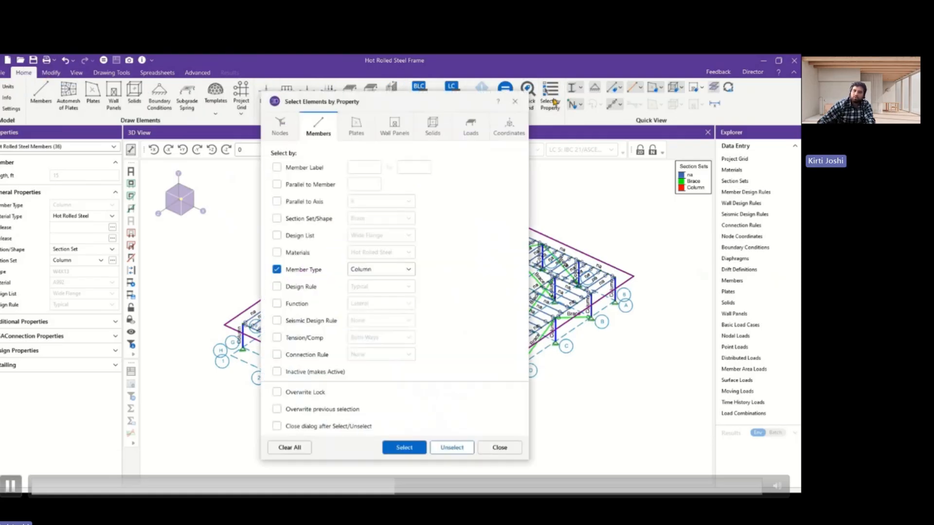
pyautogui.click(382, 269)
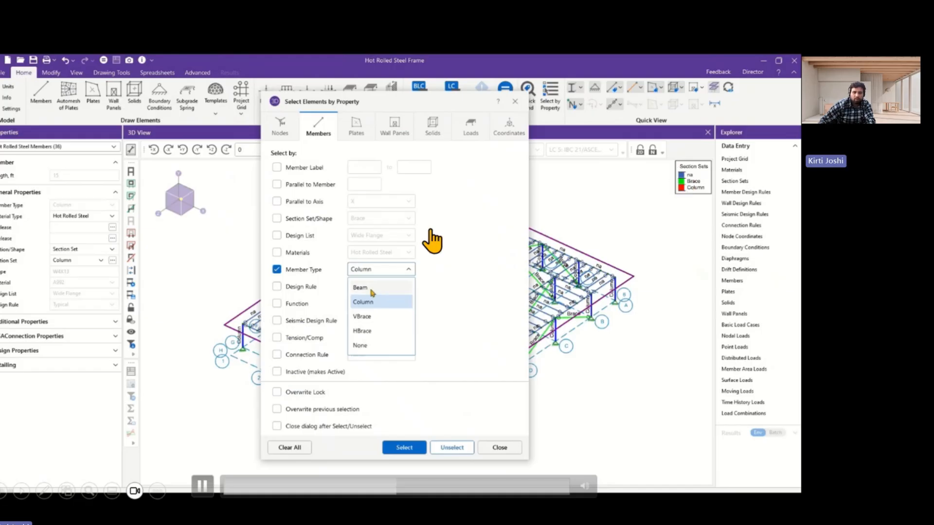
pyautogui.click(372, 288)
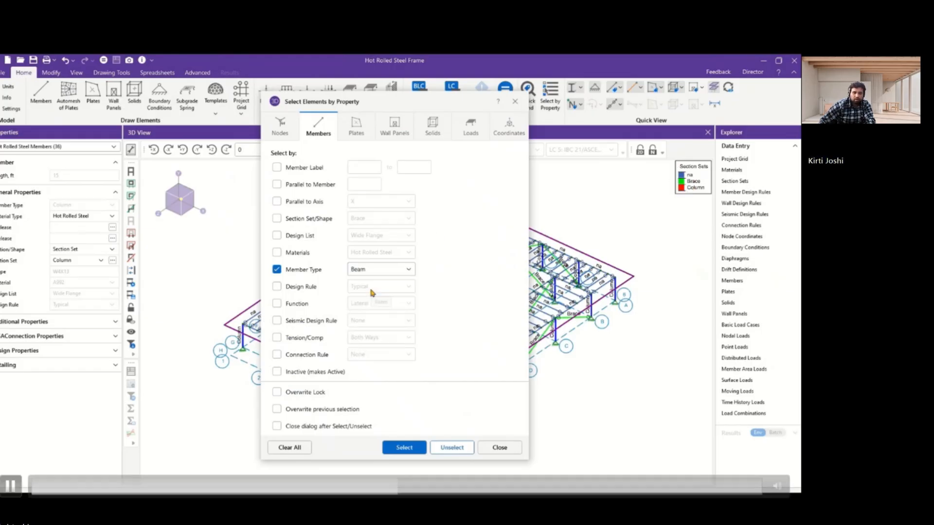
pyautogui.click(419, 448)
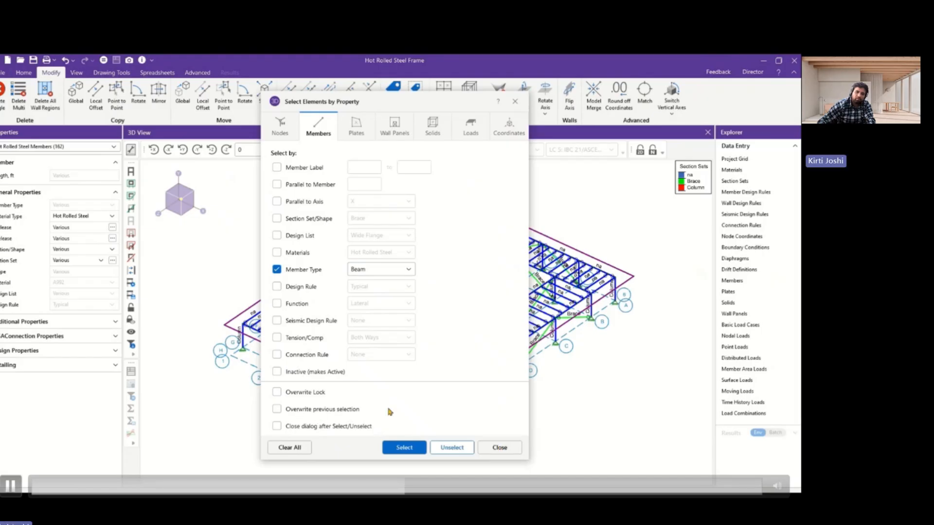
pyautogui.click(451, 446)
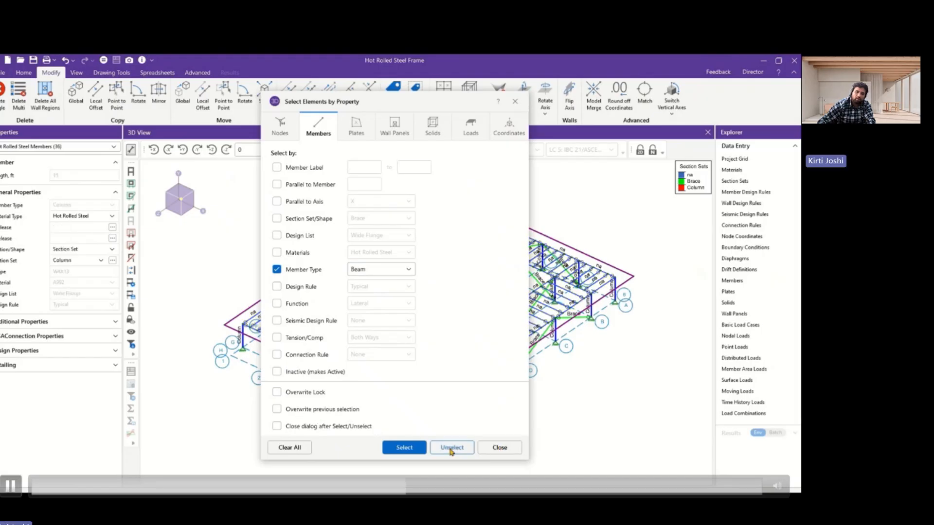
pyautogui.click(277, 409)
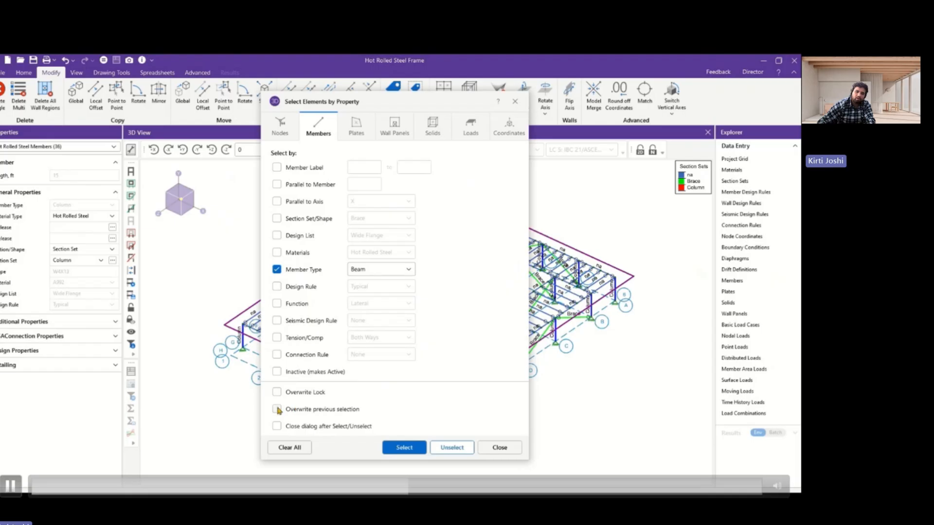
pyautogui.click(415, 448)
pyautogui.click(498, 447)
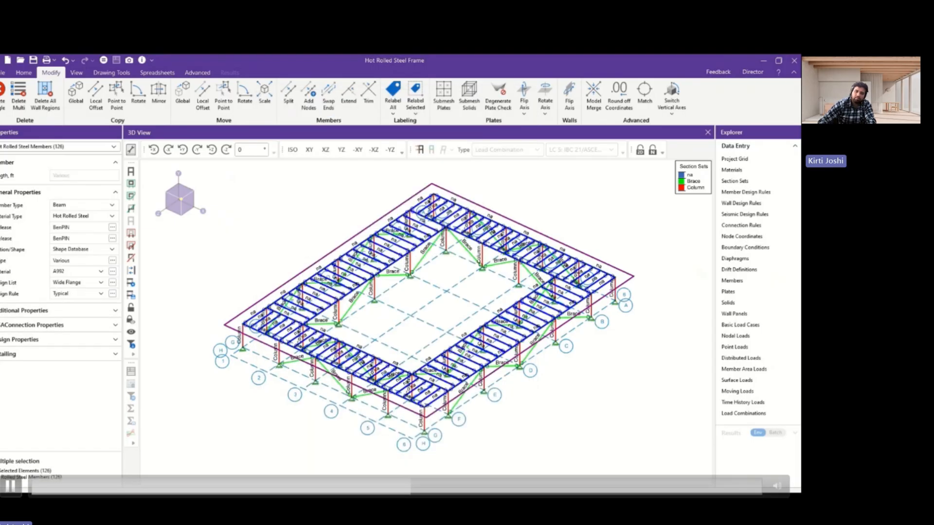
# Assign the Beam section set to the selected beams in place of their database shapes, and clear the selection.
pyautogui.click(86, 249)
pyautogui.click(75, 266)
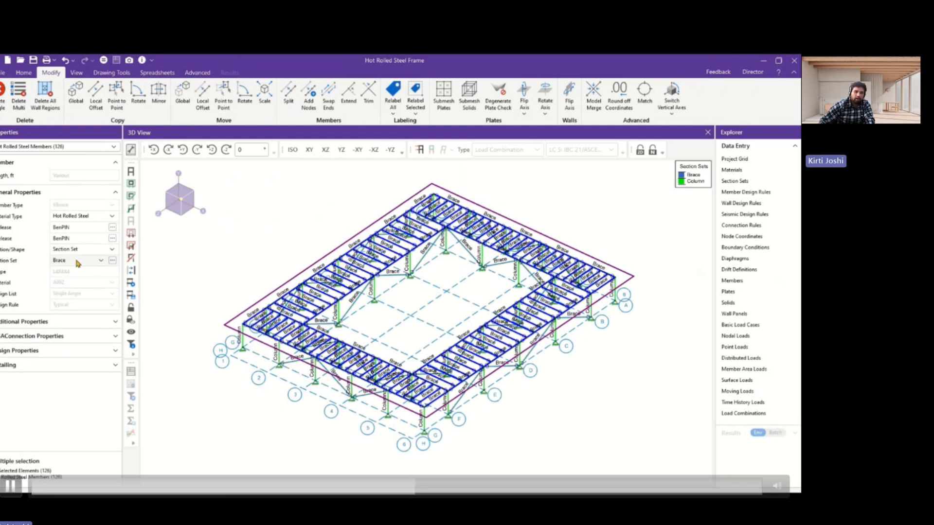
pyautogui.click(77, 261)
pyautogui.click(63, 300)
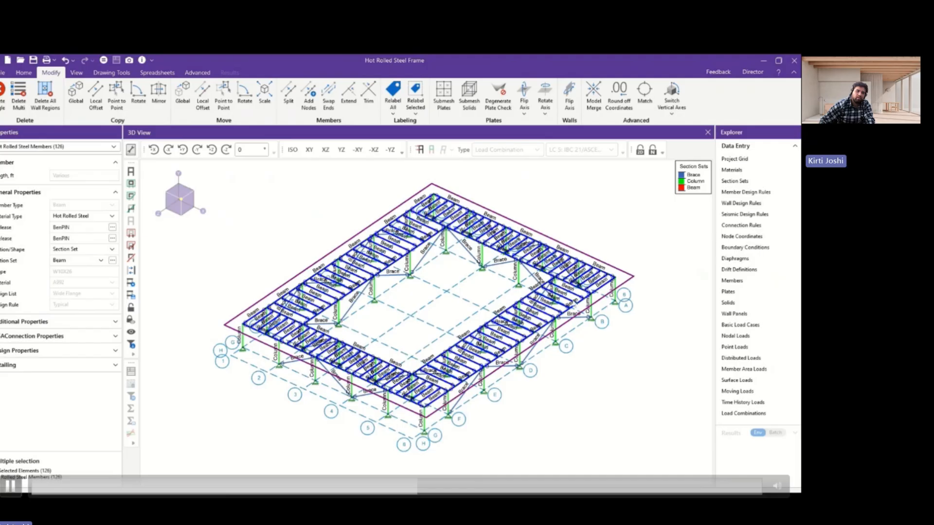
pyautogui.scroll(3, 501, 352)
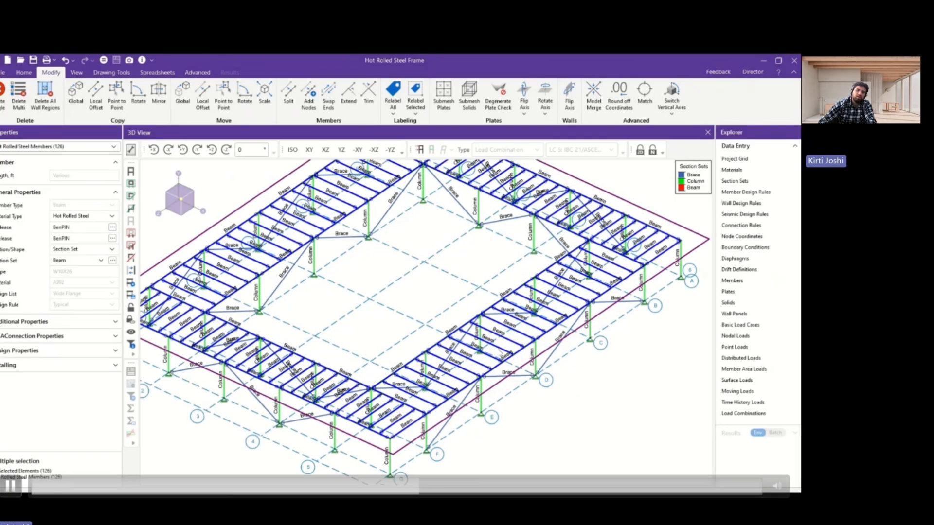
pyautogui.click(580, 399)
pyautogui.scroll(-3, 543, 360)
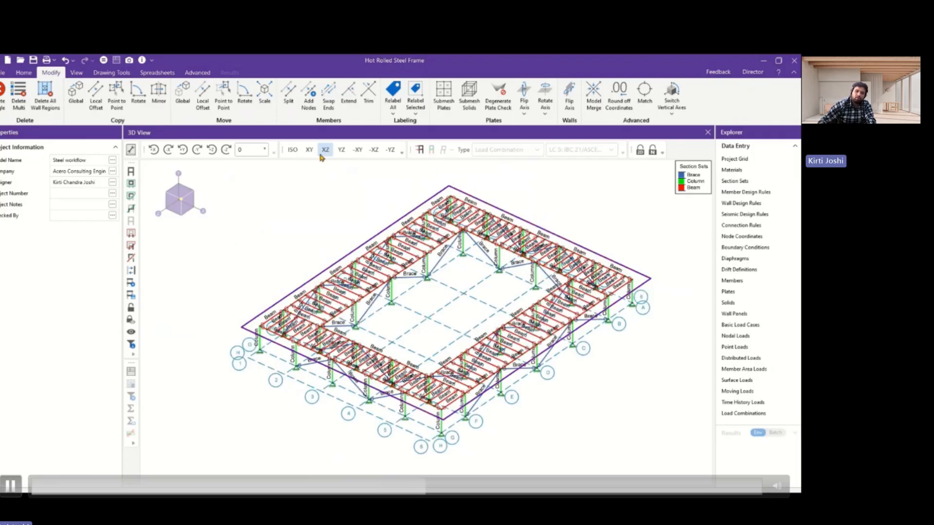
# Isolate the roof-level framing by box-selecting it in the YZ elevation and locking out everything else, and show it in plan.
pyautogui.click(339, 150)
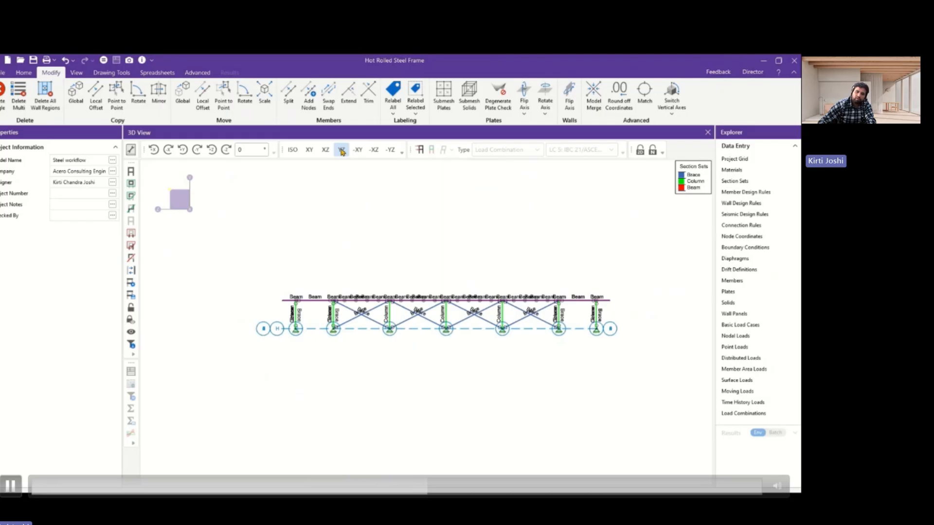
pyautogui.moveTo(256, 284); pyautogui.dragTo(613, 308)
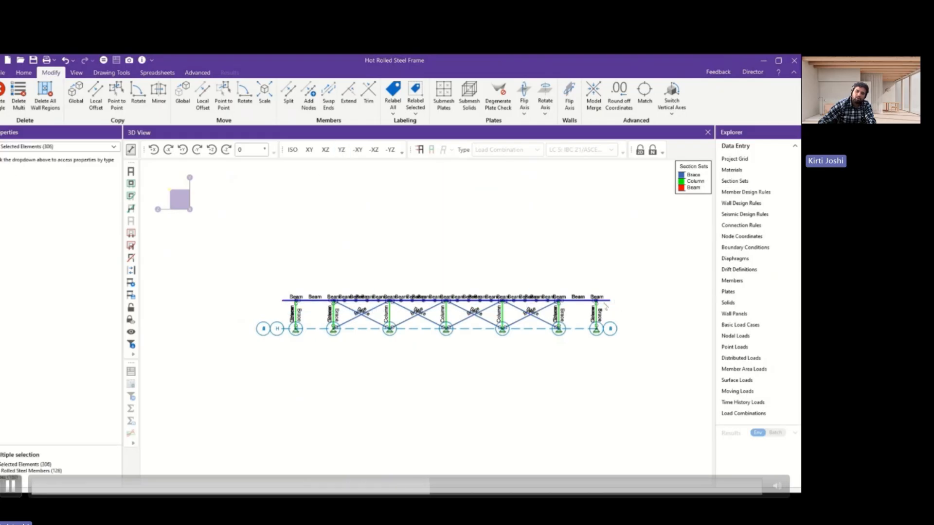
pyautogui.click(132, 309)
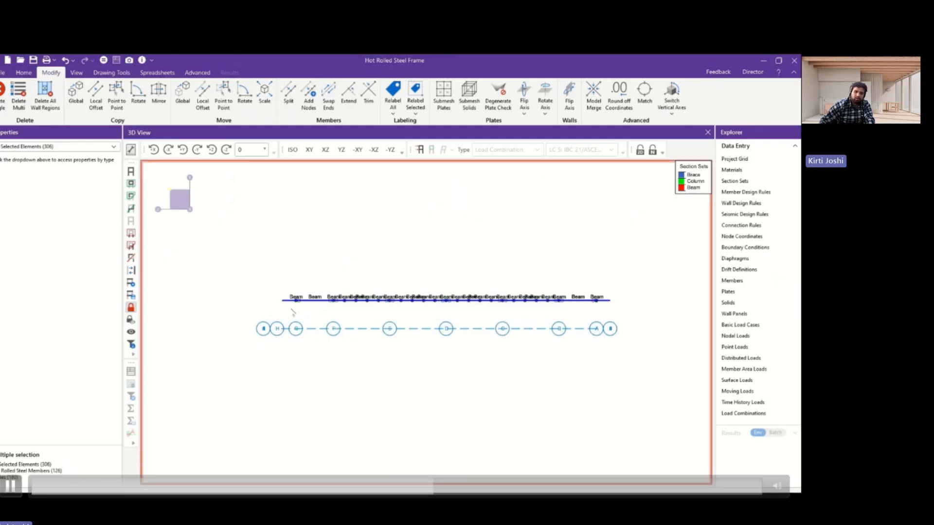
pyautogui.moveTo(342, 288); pyautogui.dragTo(346, 308, button='middle')
pyautogui.click(632, 270)
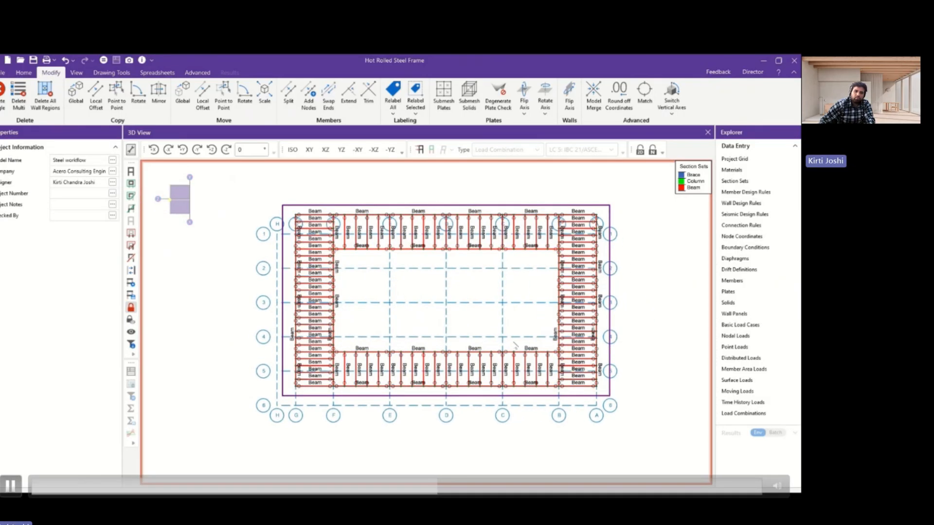
# Select all the infill beams on the four sides of the roof plan by drawing selection lines across them.
pyautogui.scroll(1, 555, 331)
pyautogui.moveTo(556, 331); pyautogui.dragTo(522, 337, button='middle')
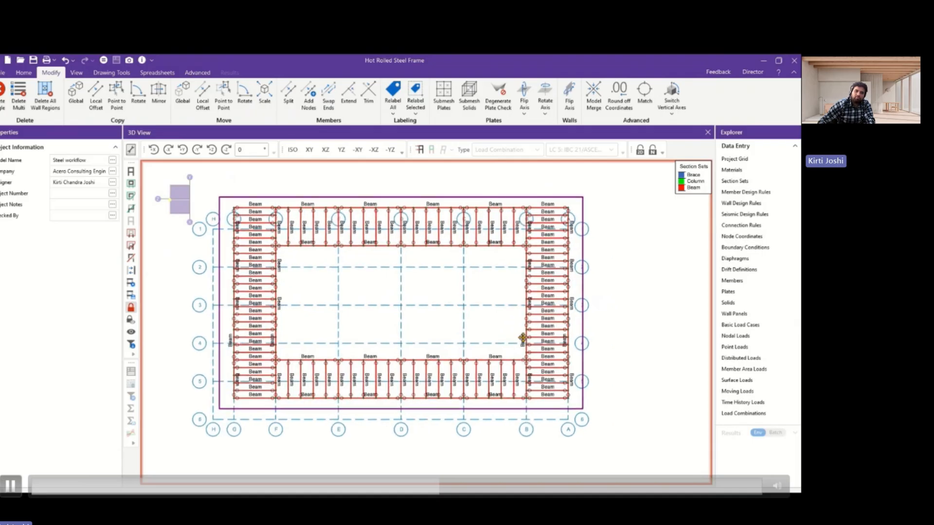
pyautogui.click(131, 210)
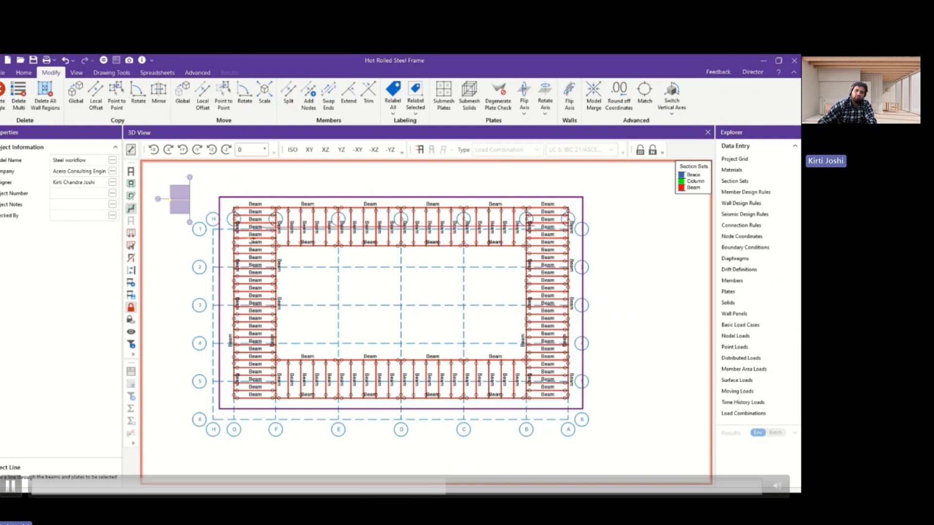
pyautogui.click(262, 233)
pyautogui.moveTo(263, 319); pyautogui.dragTo(261, 397)
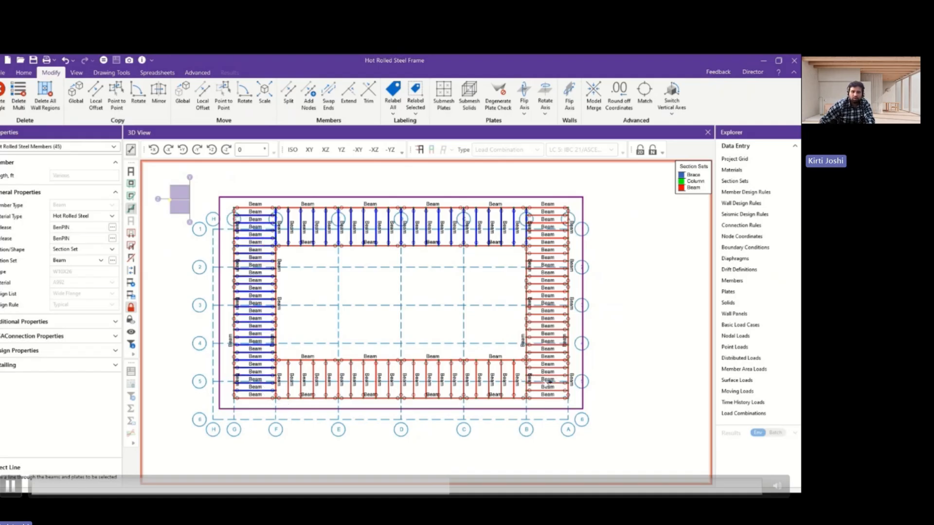
pyautogui.moveTo(265, 378)
pyautogui.mouseDown()
pyautogui.moveTo(520, 379)
pyautogui.moveTo(550, 282)
pyautogui.moveTo(549, 210)
pyautogui.mouseUp()
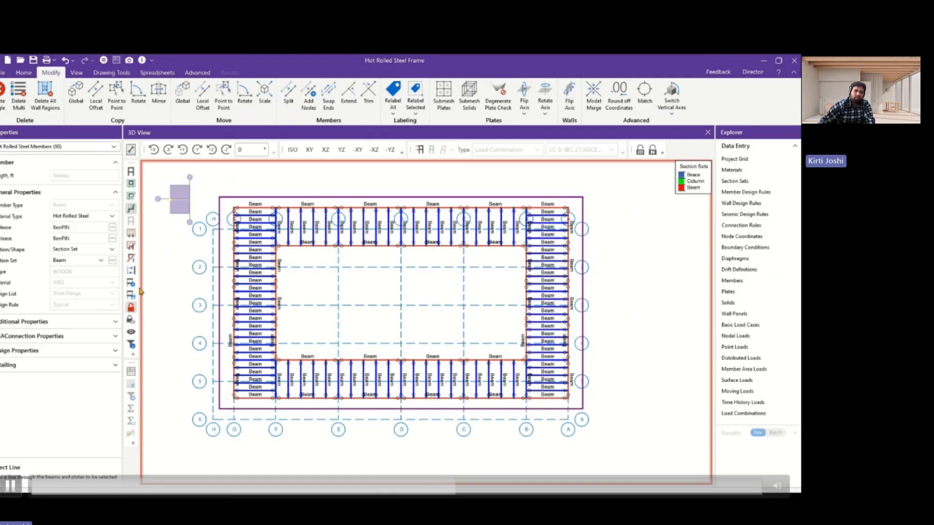
# Invert the selection to pick the girders, and assign the Girder section set to those hot rolled steel members.
pyautogui.click(131, 273)
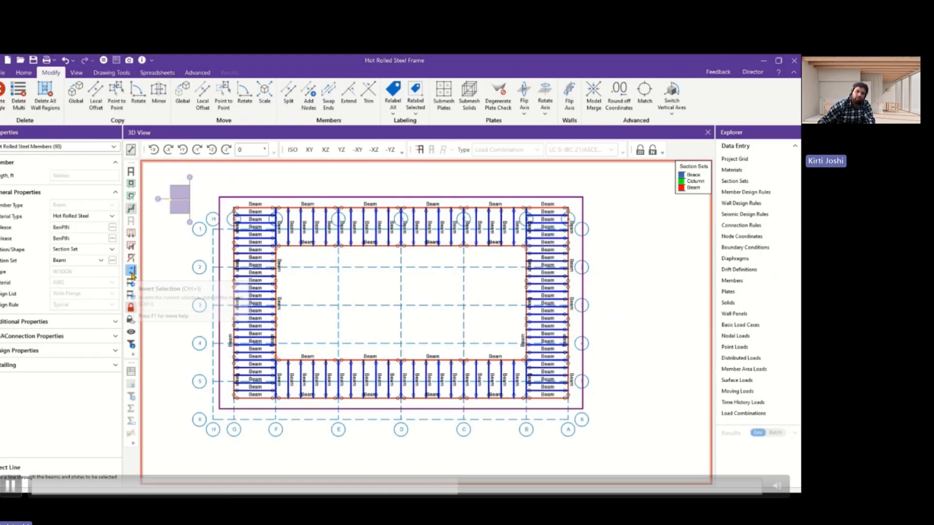
pyautogui.click(64, 147)
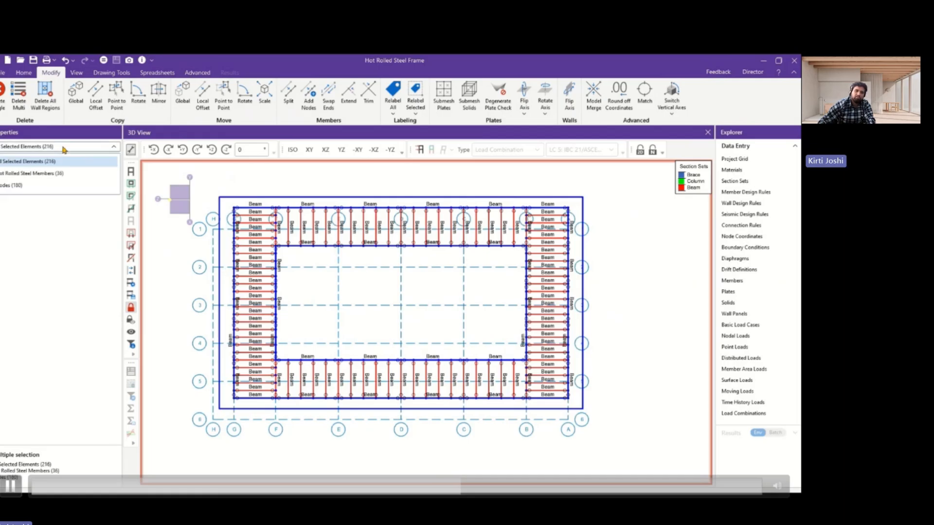
pyautogui.click(47, 173)
pyautogui.click(73, 249)
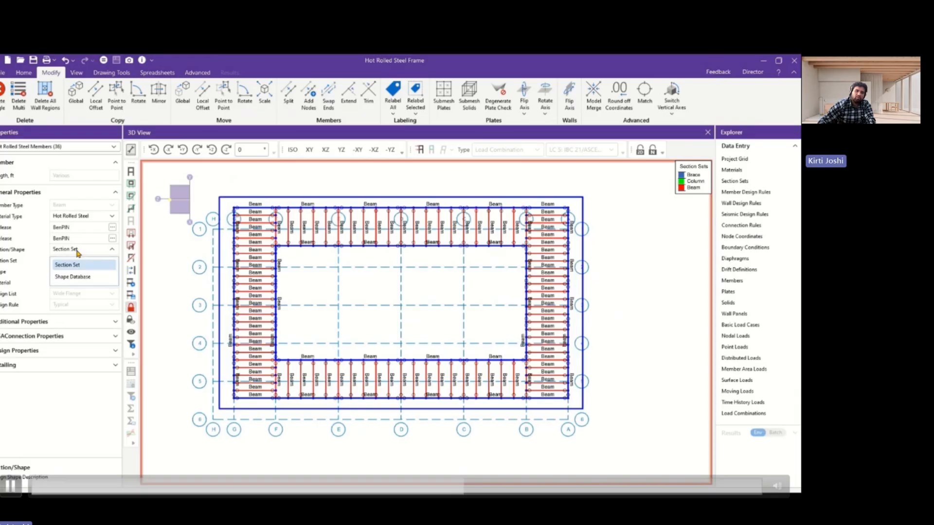
pyautogui.click(75, 262)
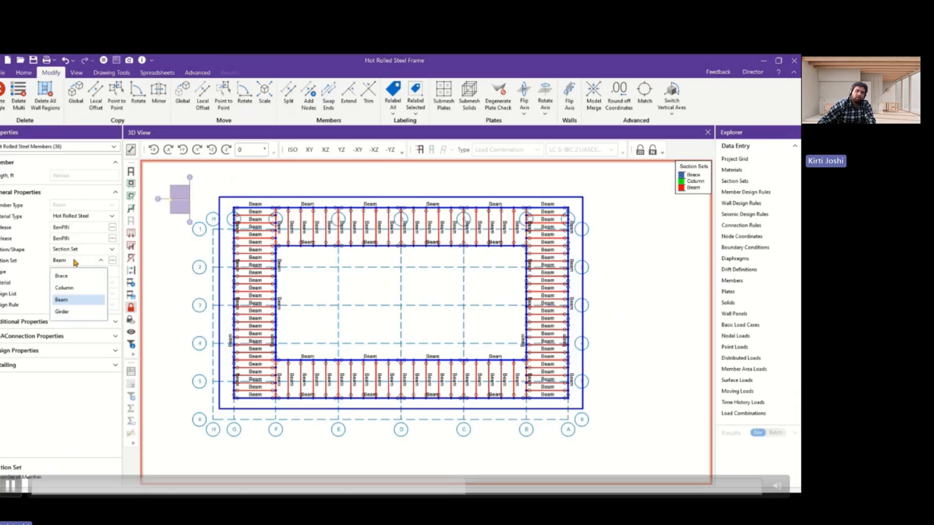
pyautogui.click(63, 311)
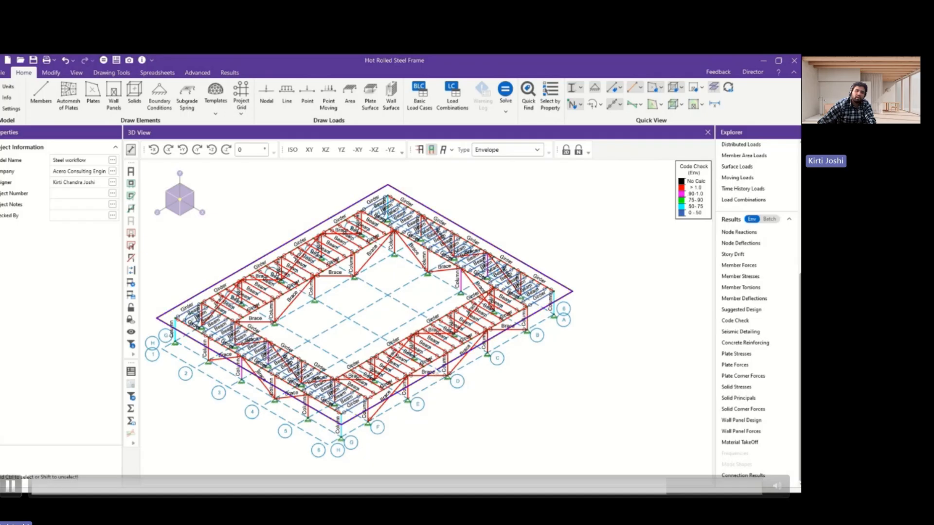
pyautogui.scroll(2, 447, 345)
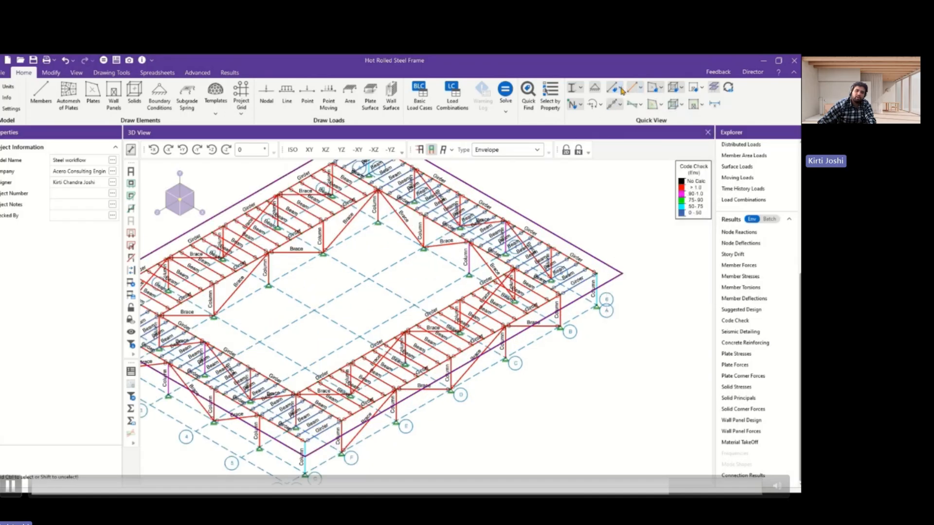
# Label the frame's members with their unity check values and show the results for the Envelope type.
pyautogui.click(616, 87)
pyautogui.click(632, 330)
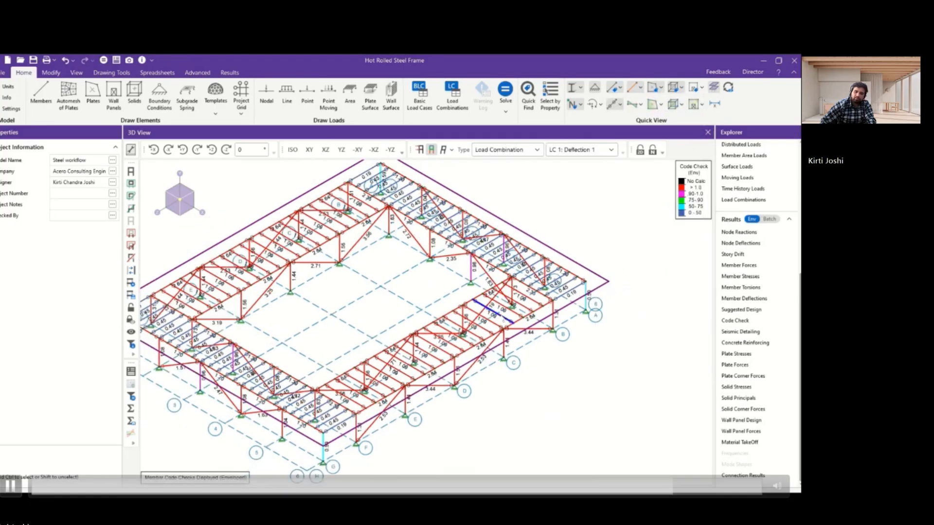
pyautogui.click(506, 149)
pyautogui.click(493, 213)
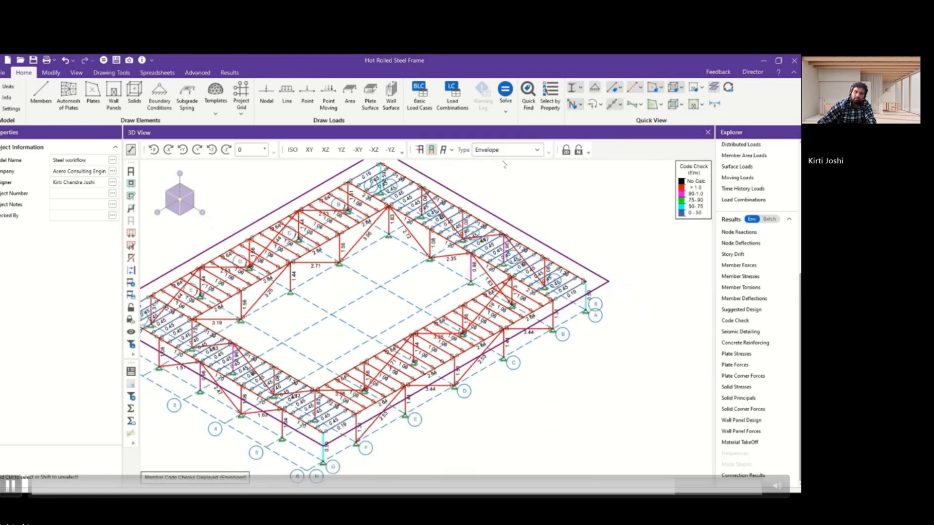
pyautogui.scroll(2, 375, 354)
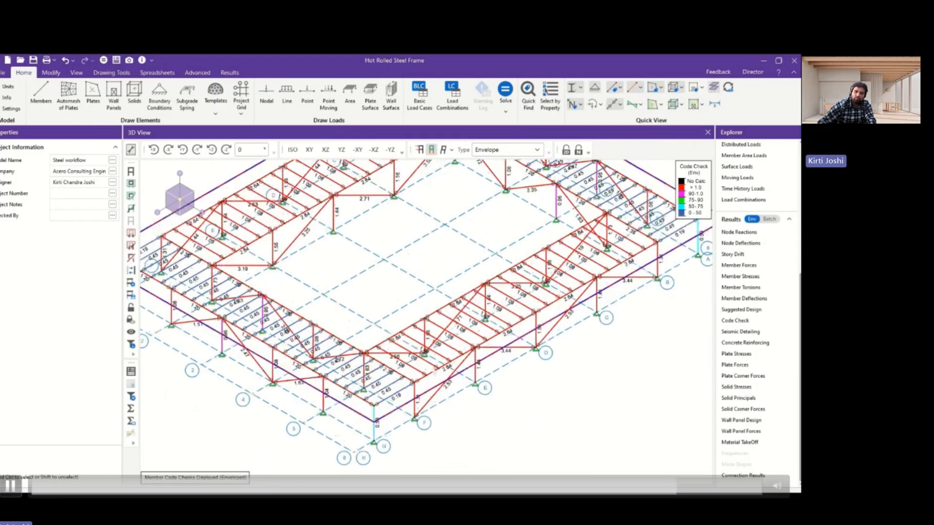
pyautogui.scroll(-2, 427, 384)
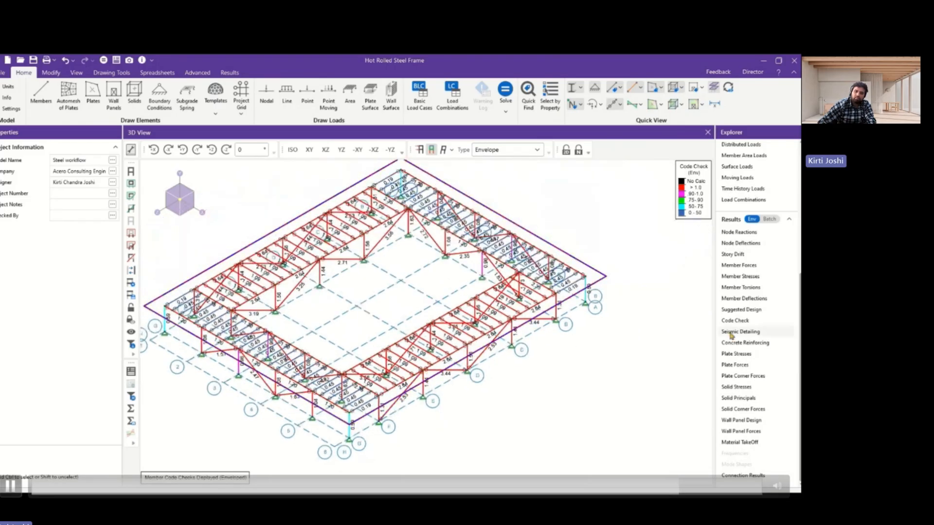
# Re-solve the model with the suggested shapes for the Brace, Column, Beam and Girder section sets, accepting that current results are cleared.
pyautogui.click(743, 310)
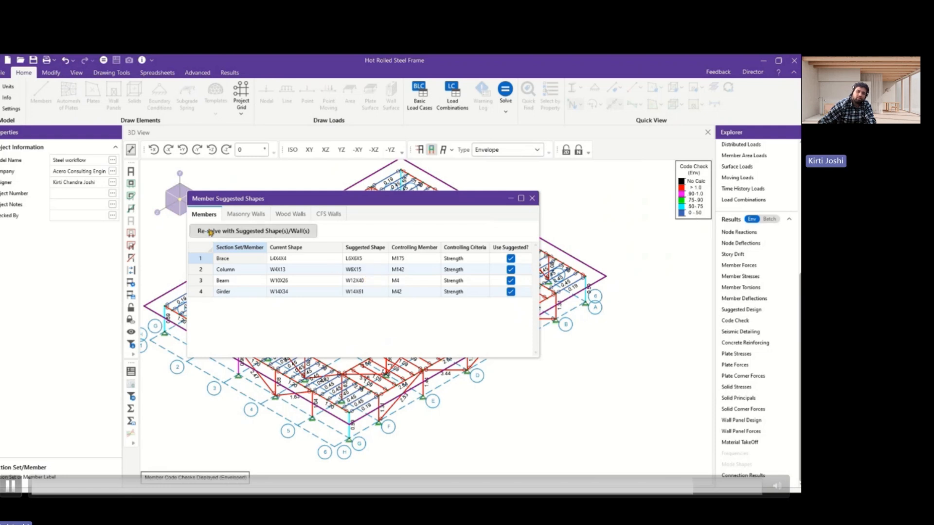
pyautogui.click(240, 232)
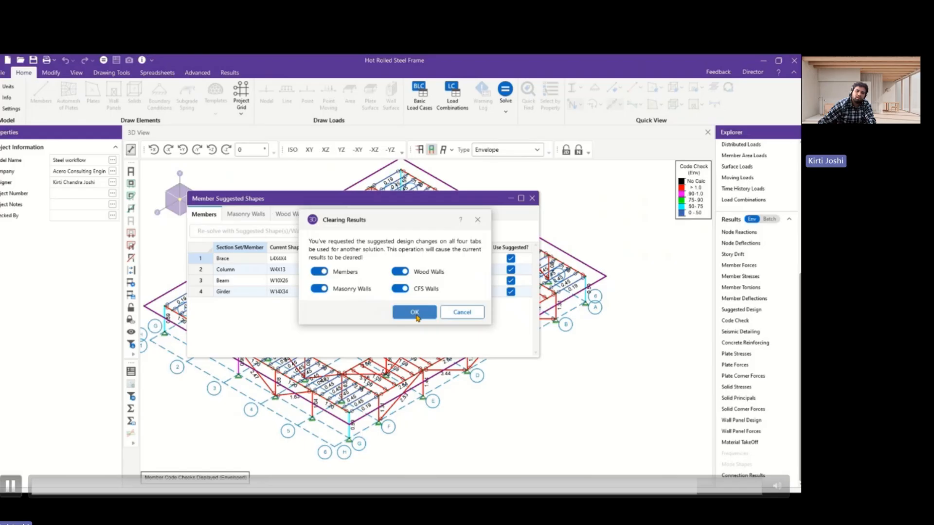
pyautogui.click(415, 314)
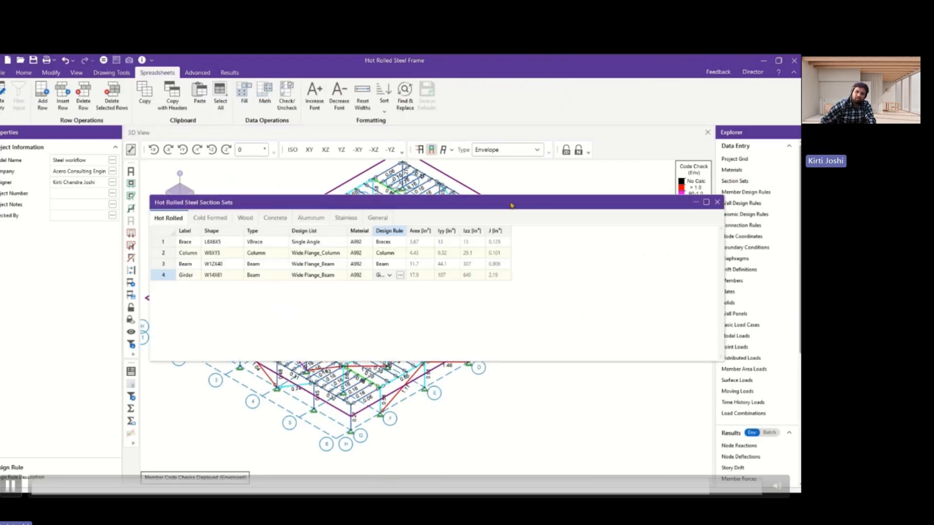
# Change the Brace section set's design list to W_Tee, accept clearing the results, and close the section sets table.
pyautogui.click(263, 244)
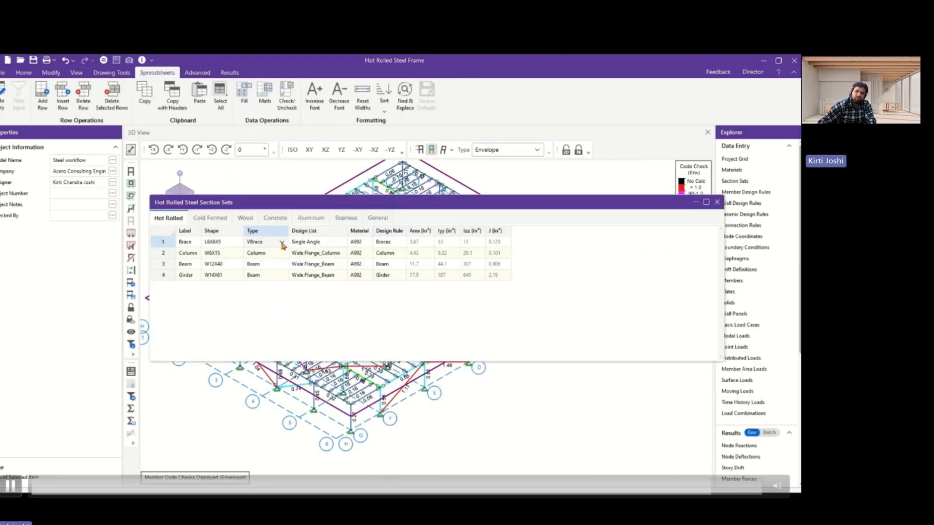
pyautogui.click(282, 244)
pyautogui.click(319, 246)
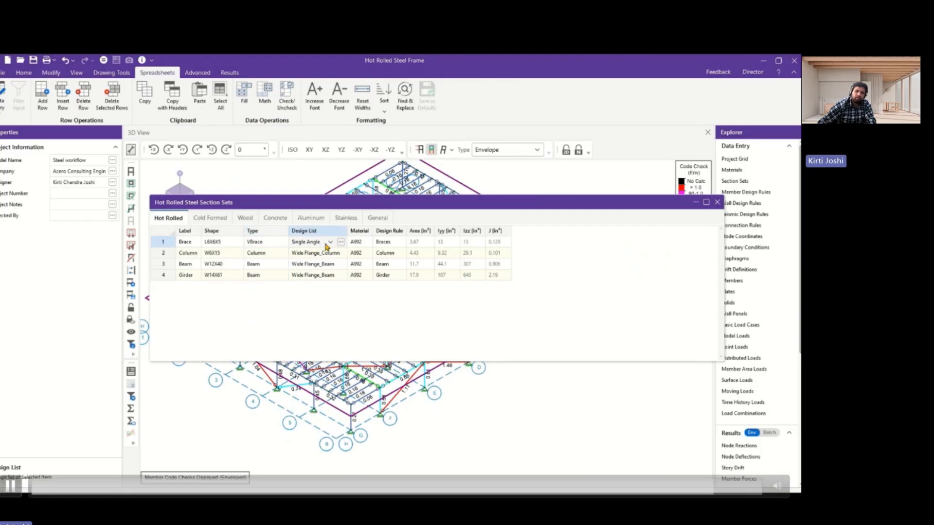
pyautogui.click(329, 243)
pyautogui.scroll(-3, 334, 264)
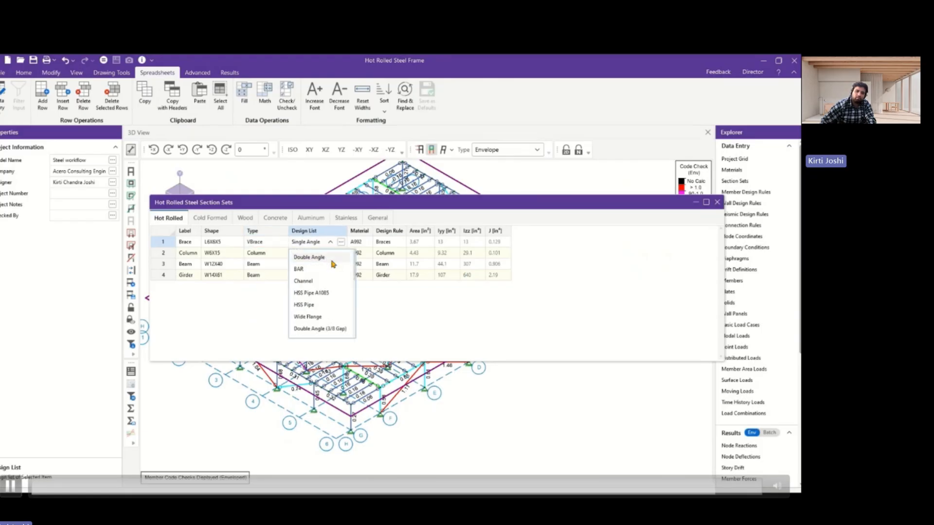
pyautogui.click(301, 325)
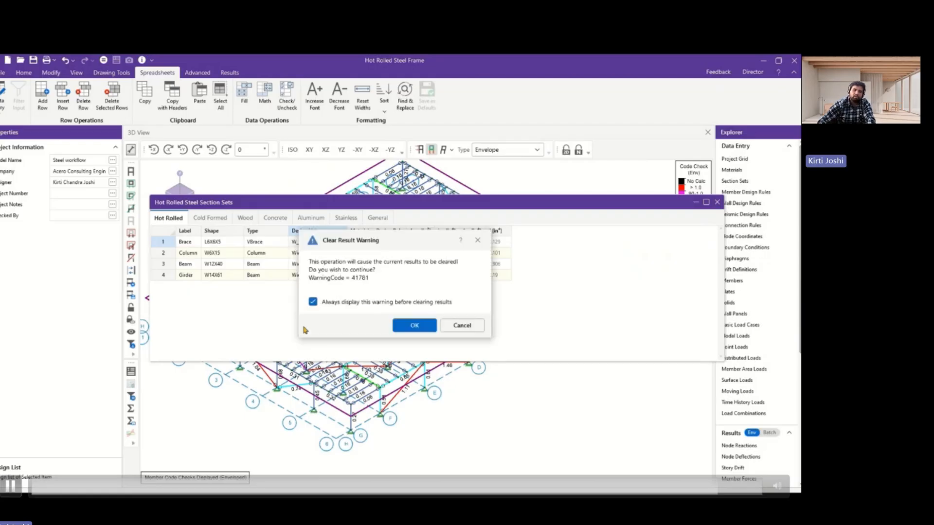
pyautogui.click(411, 326)
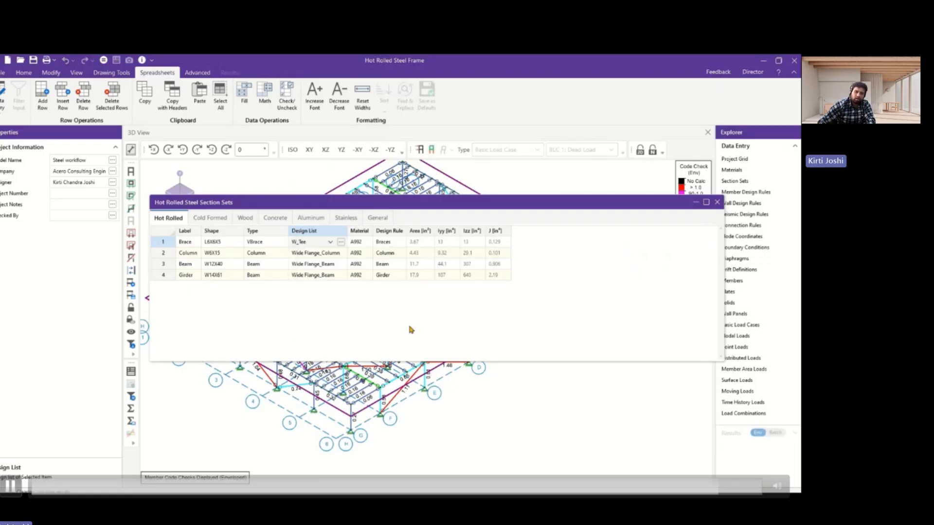
pyautogui.click(717, 202)
# Solve the marked load combinations as a batch solution including the envelope, and close the node reactions table.
pyautogui.click(103, 61)
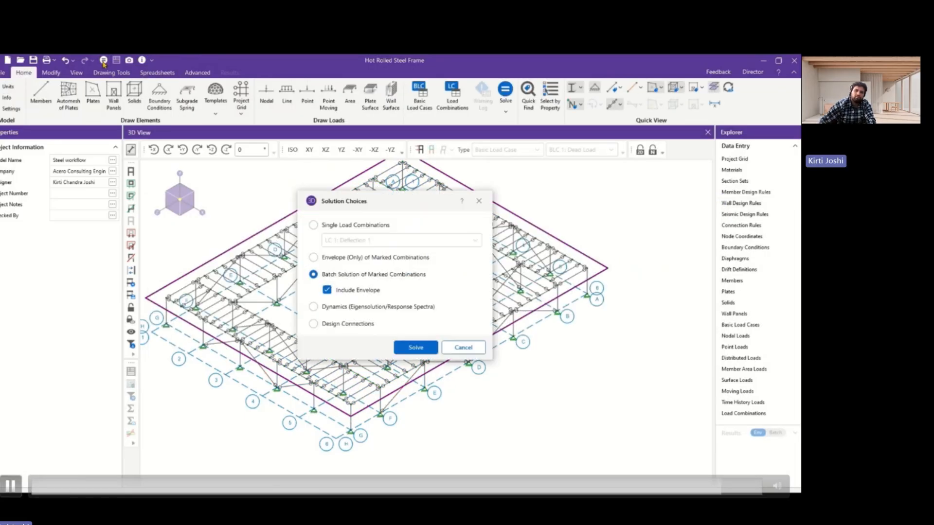
pyautogui.click(412, 347)
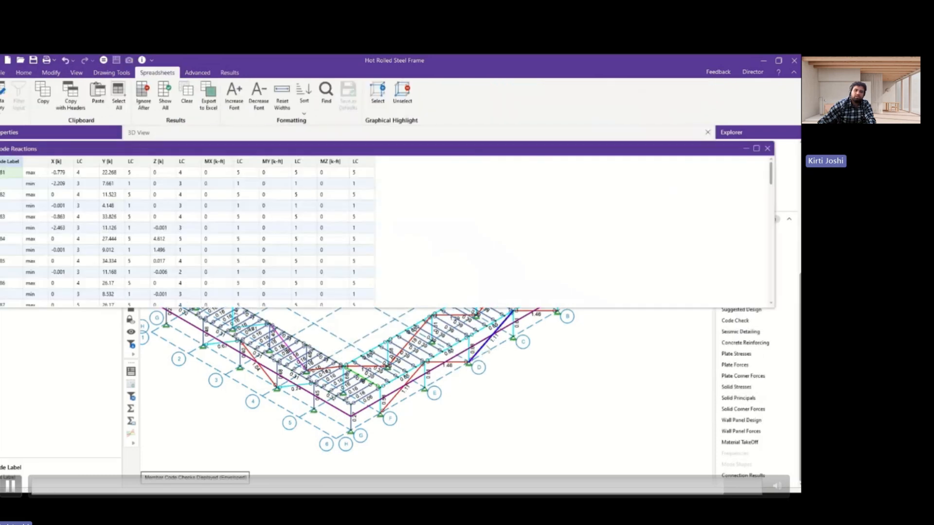
pyautogui.click(770, 149)
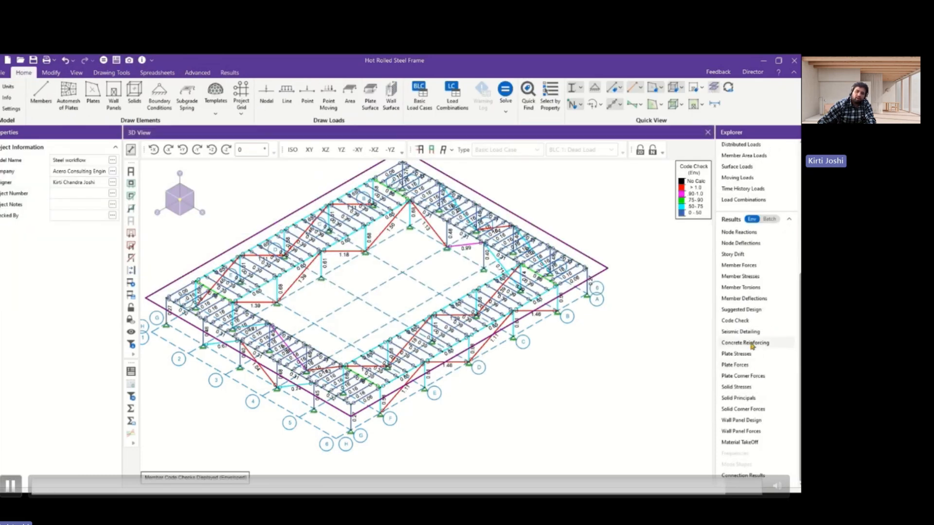
# Re-solve the model with the suggested WT6X13 shape for the Brace section set, and close the suggested shapes table.
pyautogui.click(751, 310)
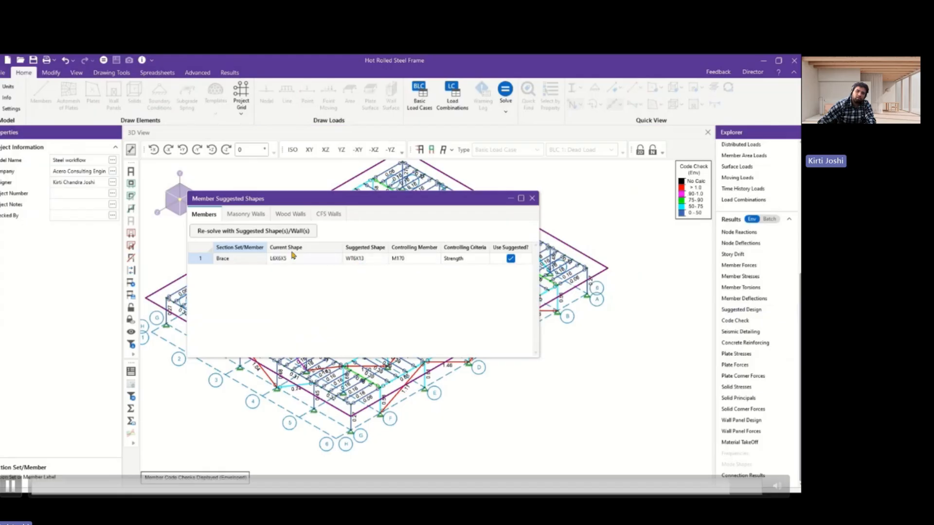
pyautogui.click(288, 231)
pyautogui.click(416, 312)
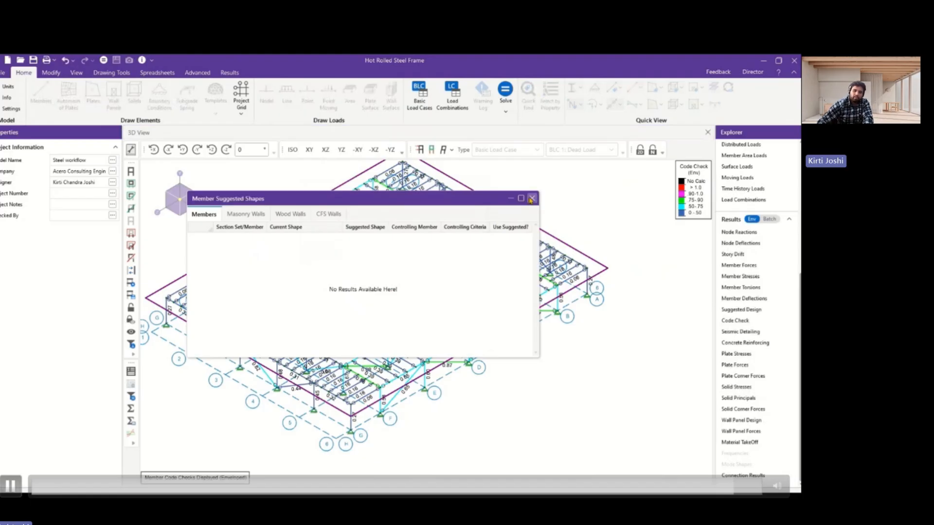
pyautogui.click(531, 198)
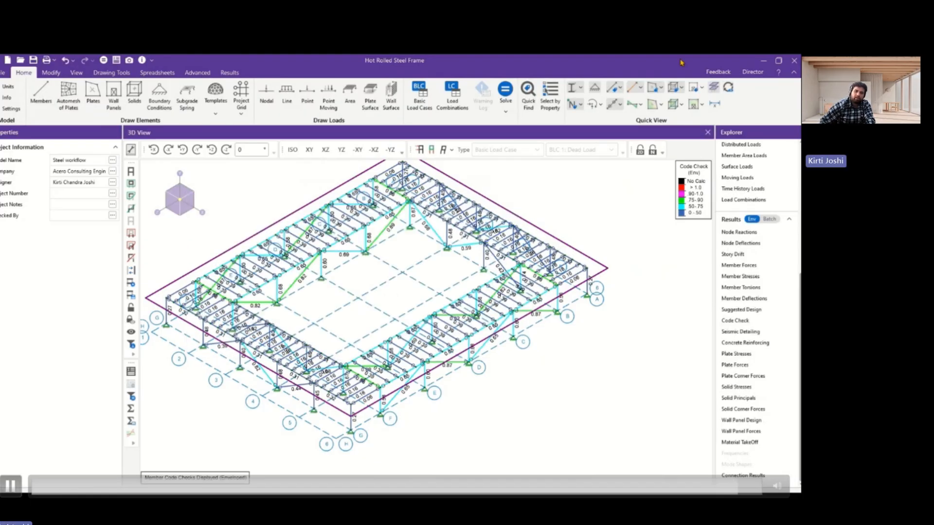
# Clear the code check display from the model and label the members with their shapes instead.
pyautogui.click(727, 87)
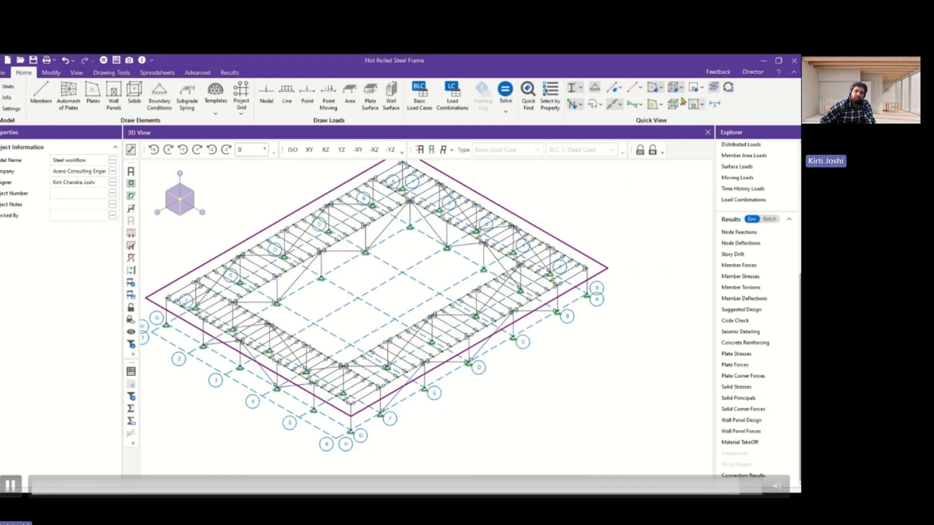
pyautogui.click(618, 88)
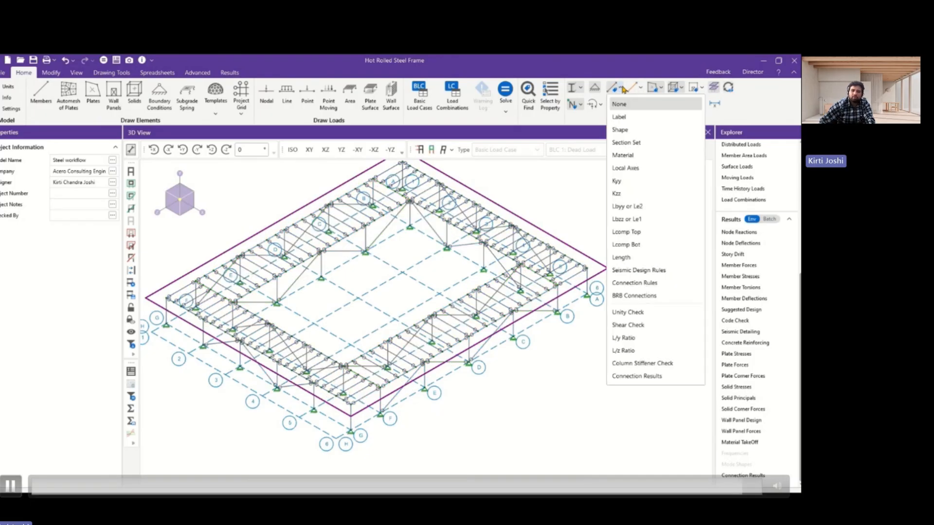
pyautogui.click(629, 131)
pyautogui.scroll(3, 529, 230)
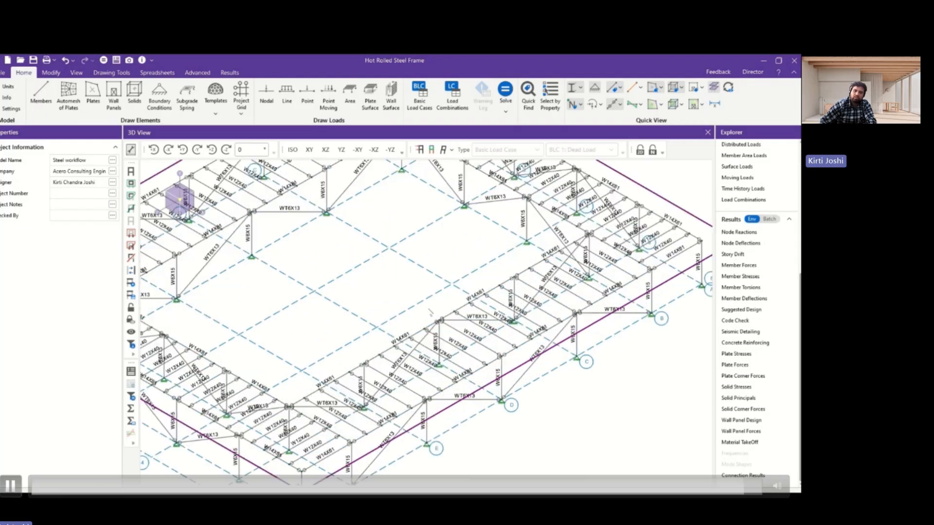
pyautogui.scroll(-4, 529, 230)
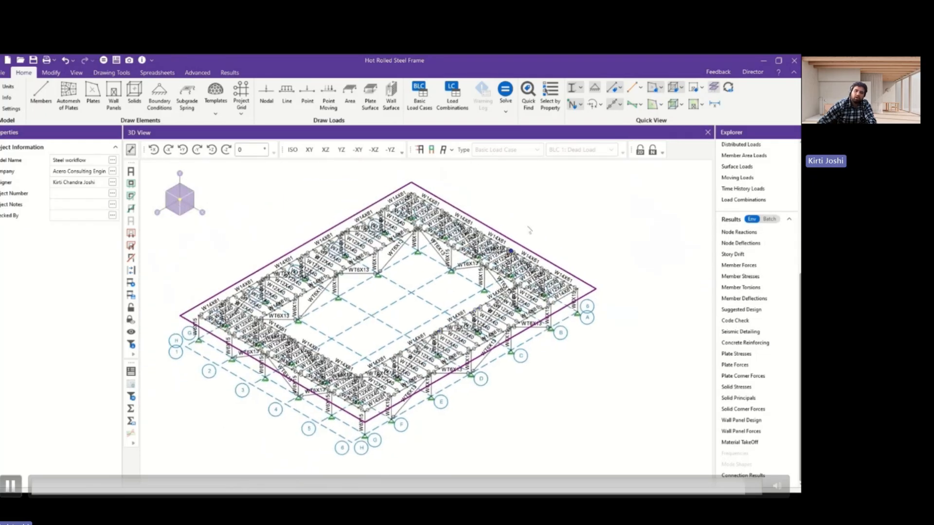
# Label the members with their section sets and color-code them by section set.
pyautogui.click(618, 88)
pyautogui.click(626, 142)
pyautogui.scroll(1, 628, 191)
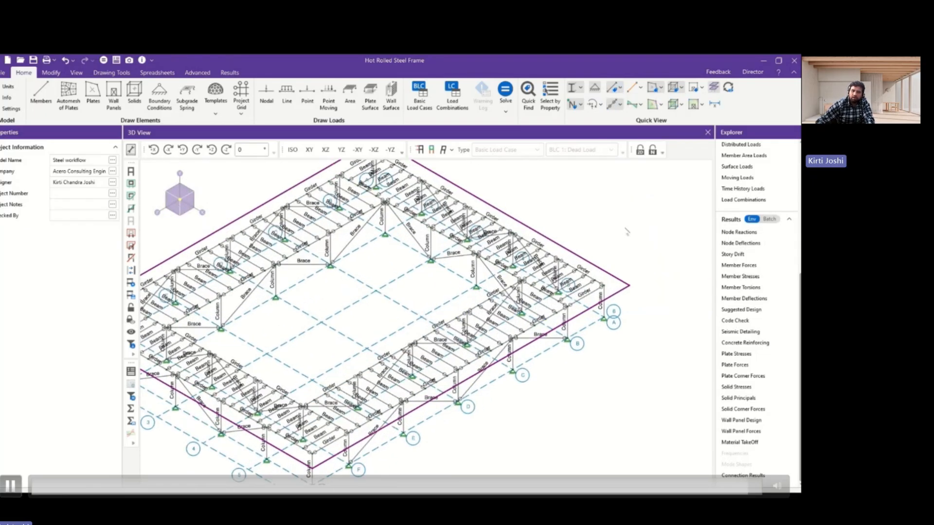
pyautogui.click(637, 87)
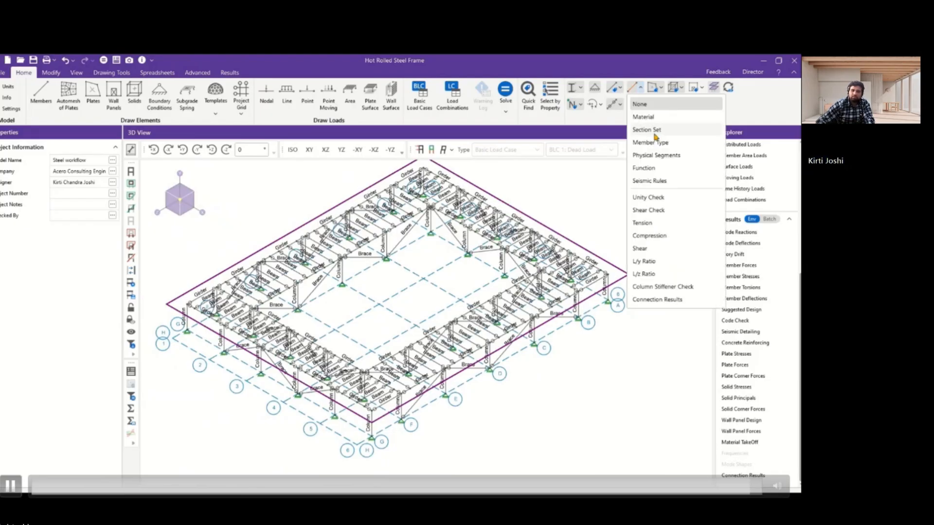
pyautogui.click(654, 131)
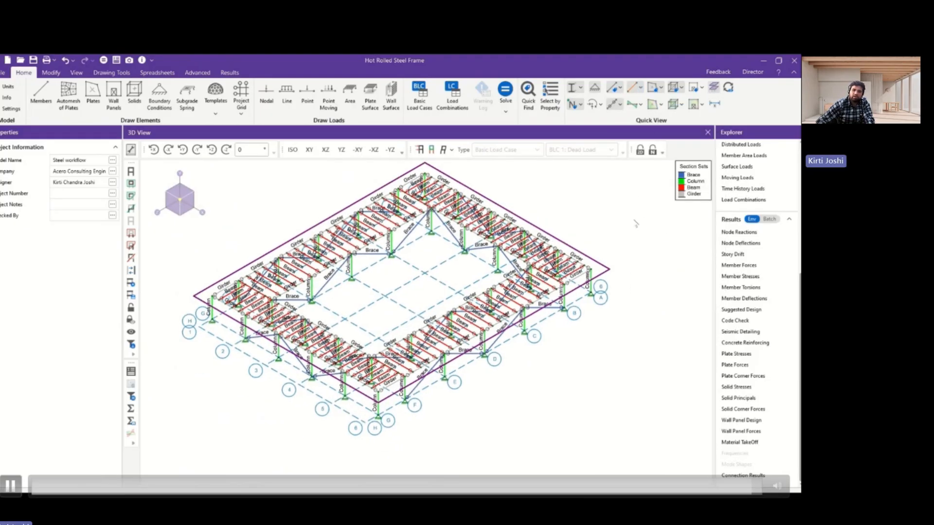
# Review the shapes in the hot rolled section sets table, and reset the model view to remove the section set labels and colors.
pyautogui.scroll(5, 767, 262)
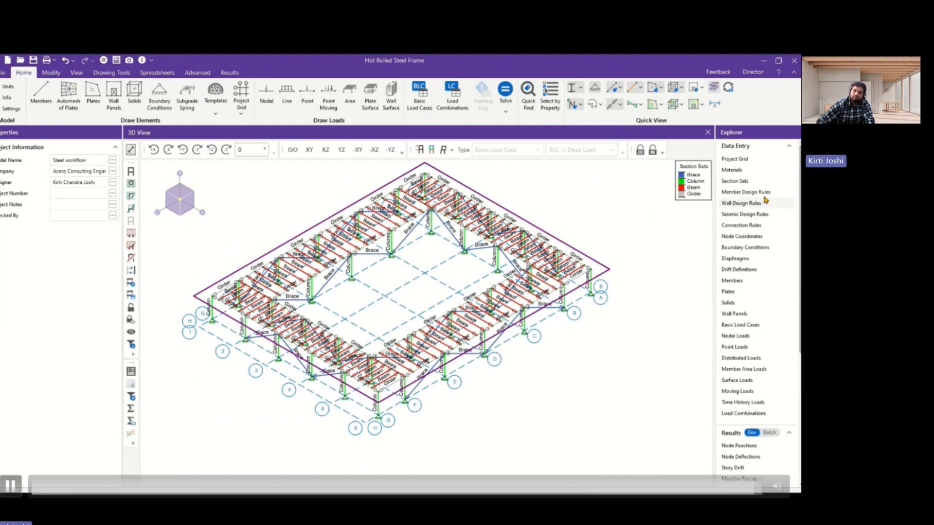
pyautogui.click(744, 181)
pyautogui.moveTo(432, 202); pyautogui.dragTo(418, 165)
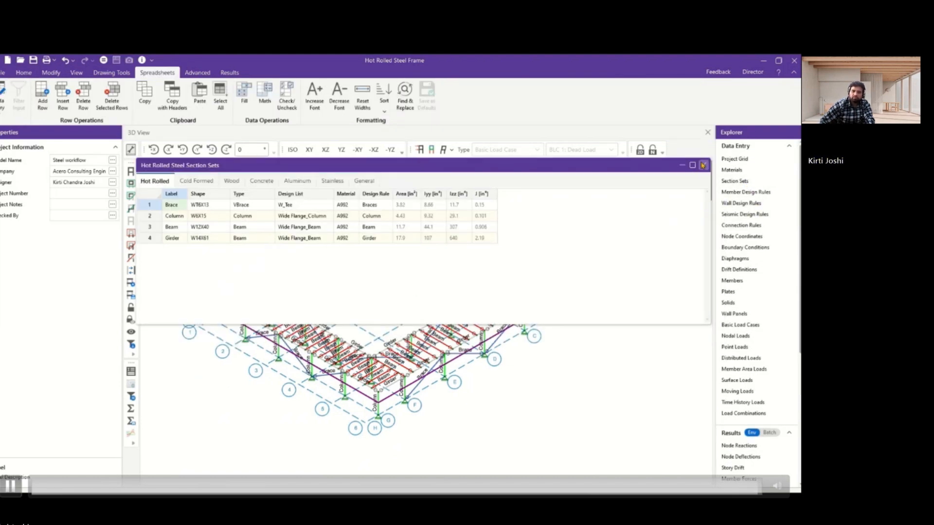
pyautogui.click(702, 165)
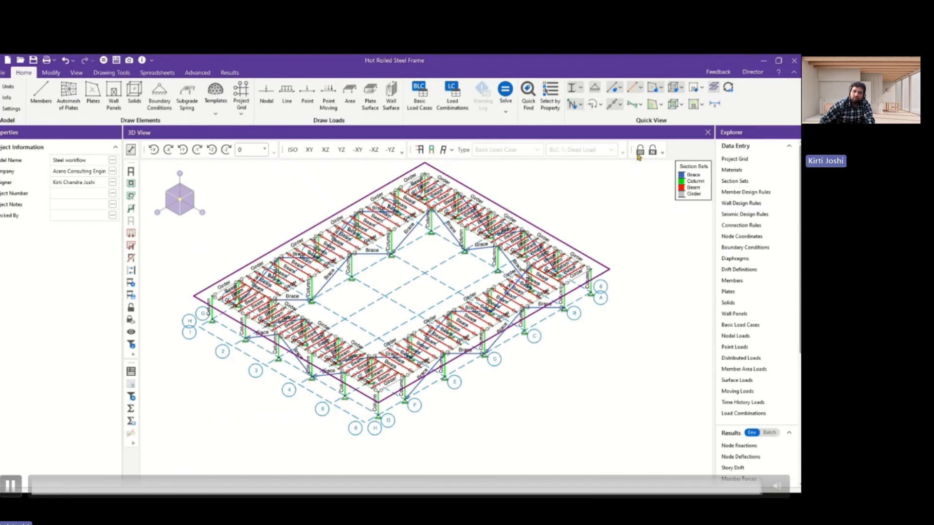
pyautogui.click(727, 88)
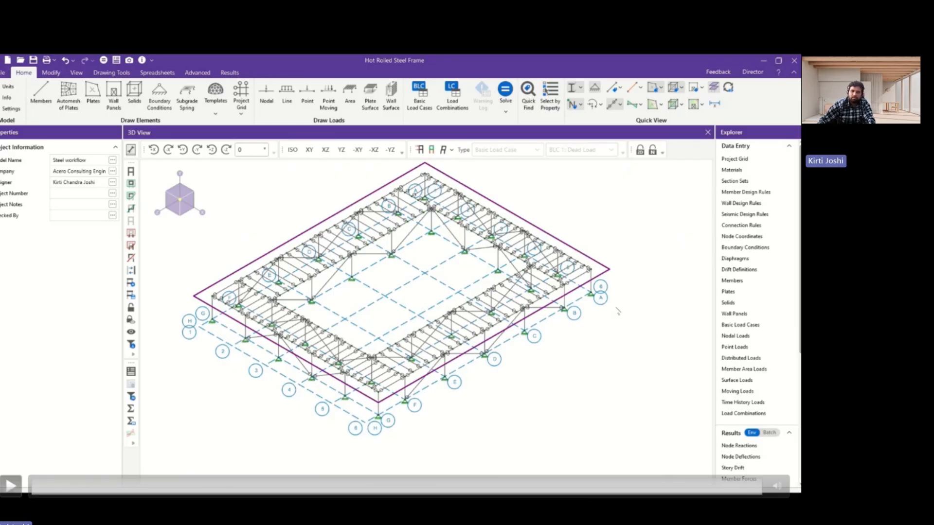
pyautogui.press('Right')
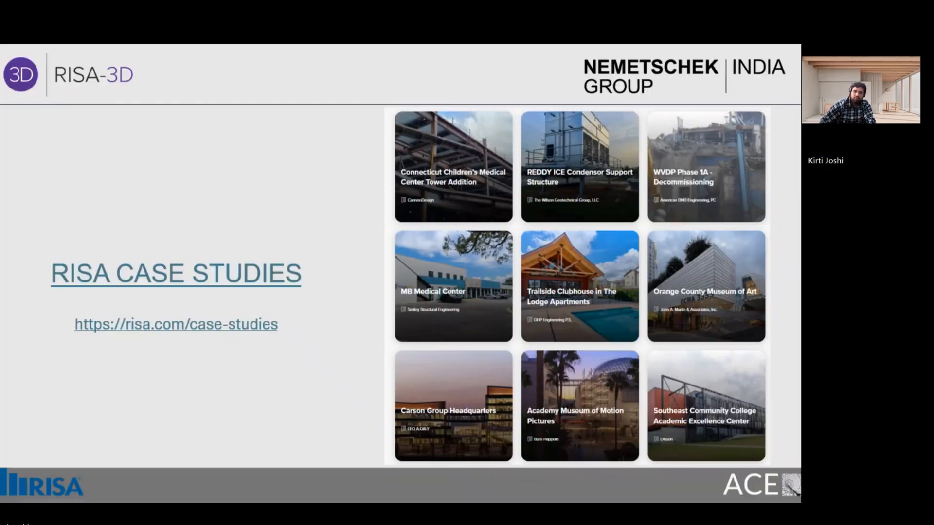